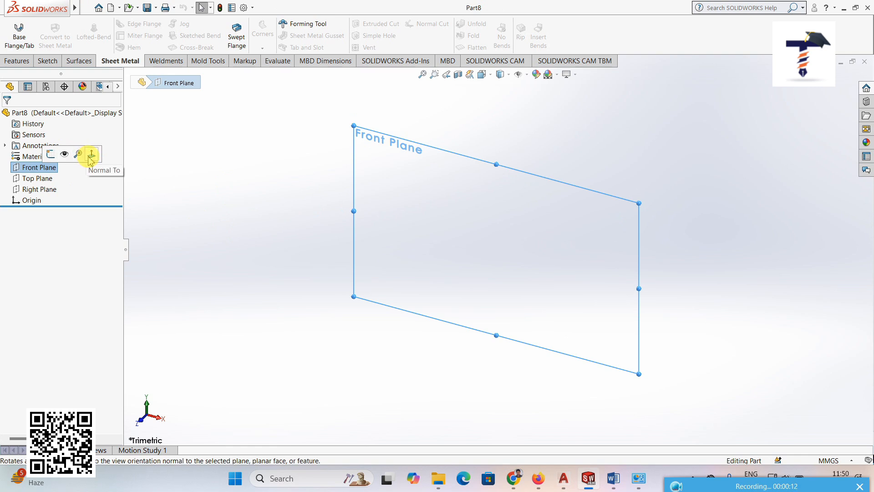
# Sketch a corner rectangle about 168 mm wide and 128 mm high on the Front Plane, enclosing the origin
pyautogui.click(91, 156)
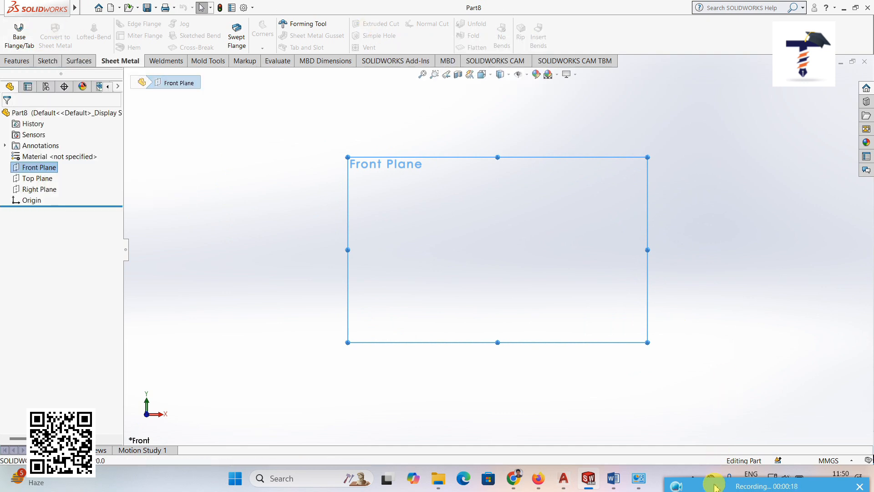
pyautogui.moveTo(713, 484); pyautogui.dragTo(711, 490)
pyautogui.click(47, 61)
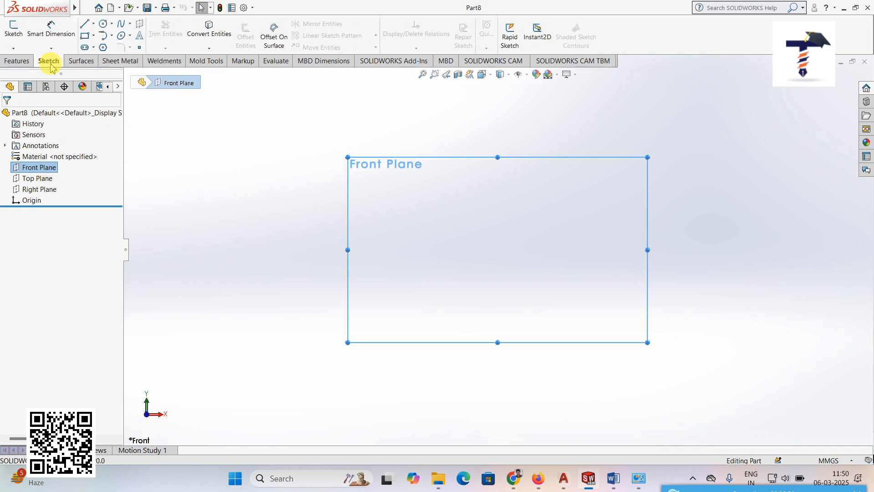
pyautogui.click(85, 36)
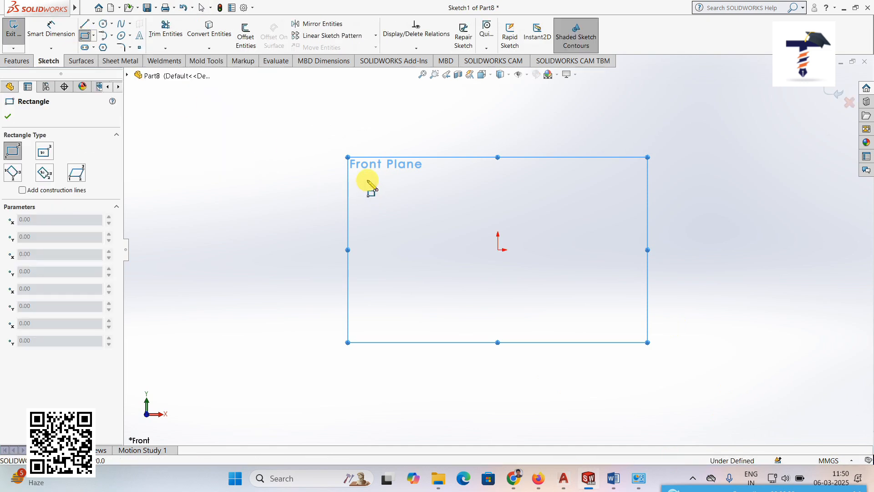
pyautogui.moveTo(358, 166)
pyautogui.mouseDown()
pyautogui.moveTo(579, 318)
pyautogui.moveTo(640, 347)
pyautogui.mouseUp()
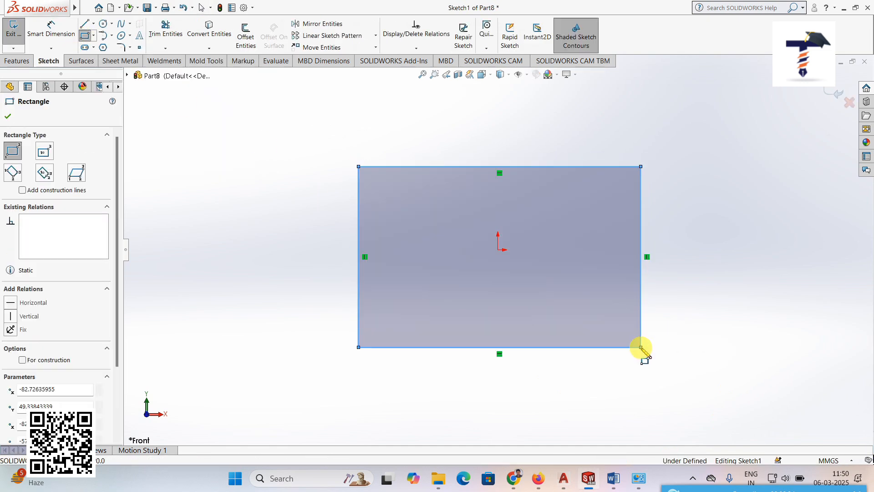
# Dimension the rectangle 200 mm wide and 150 mm high, and exit the sketch
pyautogui.click(51, 28)
pyautogui.click(479, 166)
pyautogui.click(532, 139)
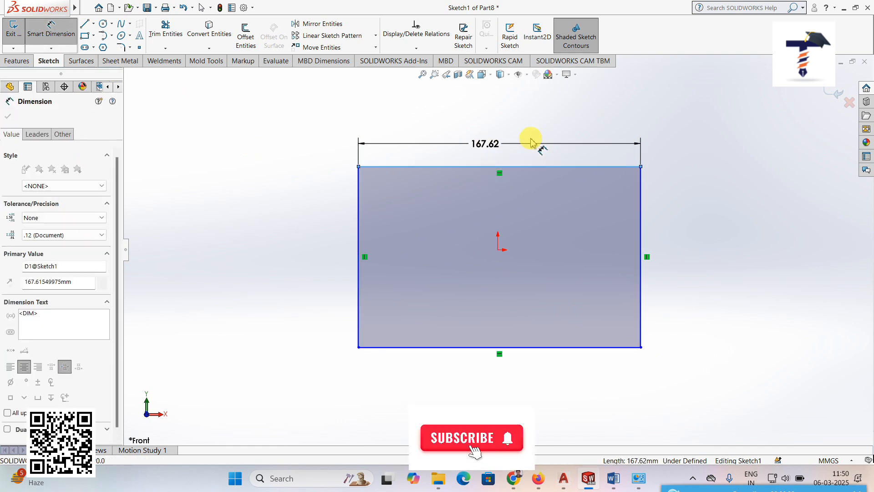
pyautogui.write('200')
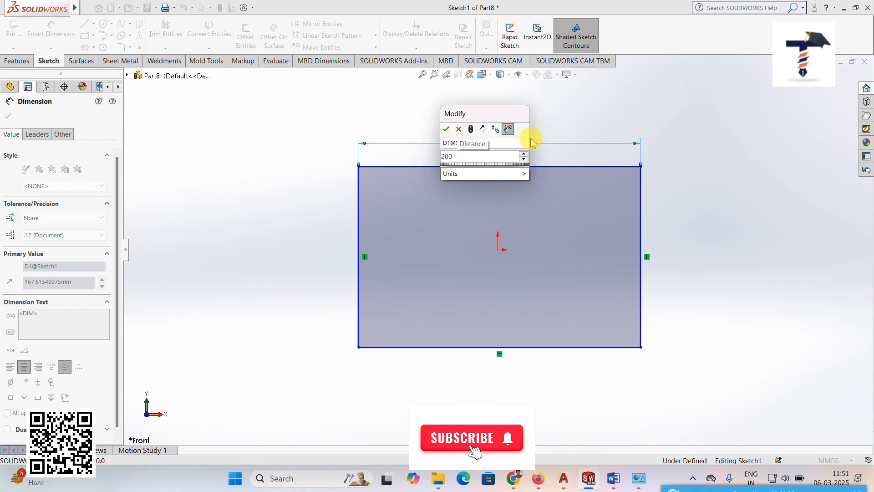
pyautogui.press('Return')
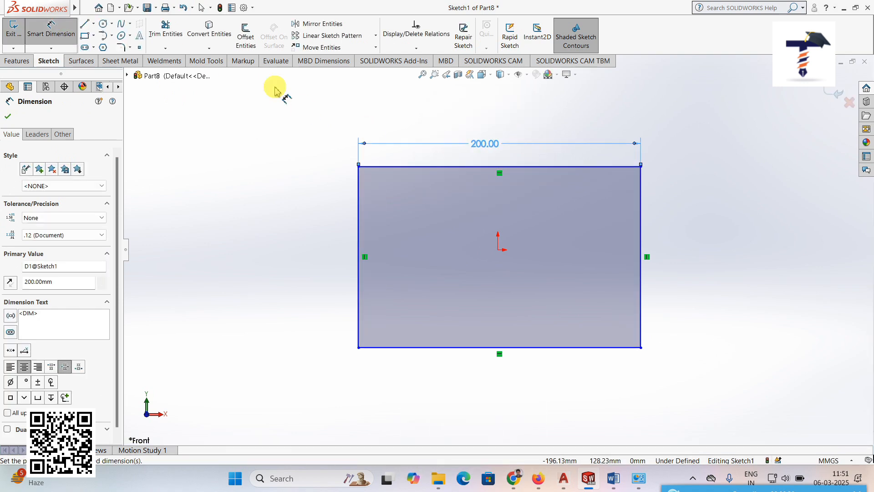
pyautogui.click(641, 234)
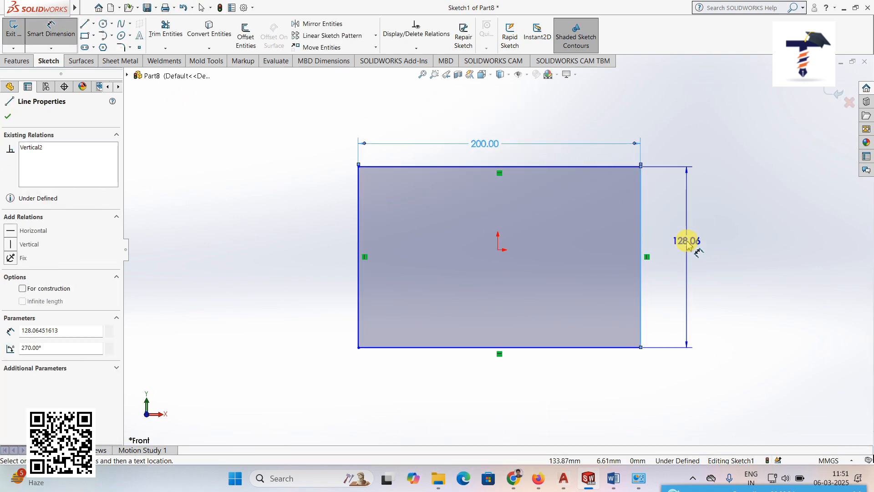
pyautogui.click(687, 244)
pyautogui.write('150')
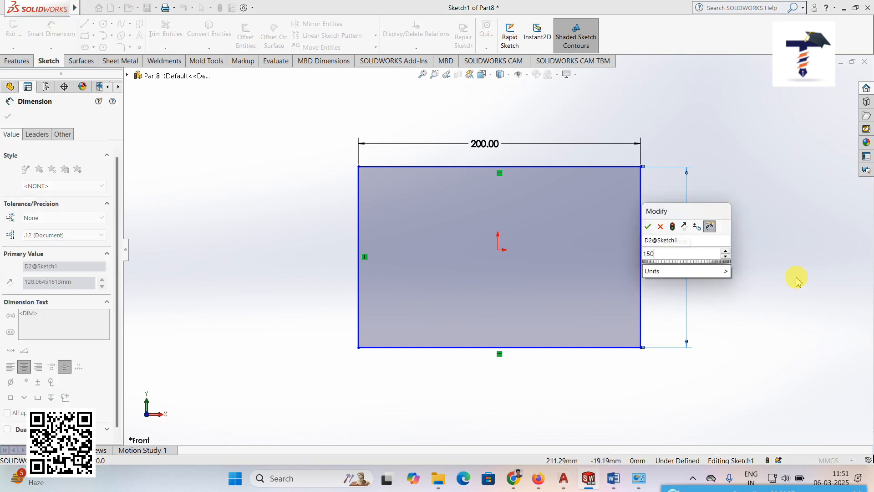
pyautogui.press('Return')
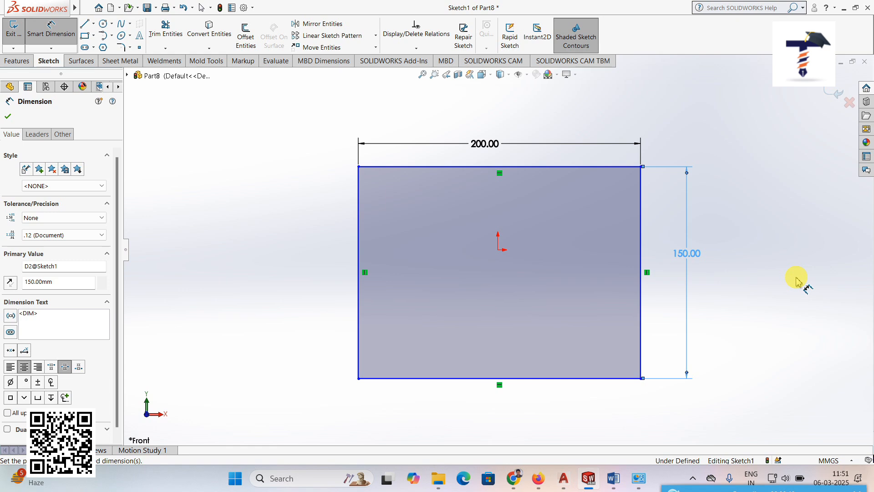
pyautogui.click(836, 95)
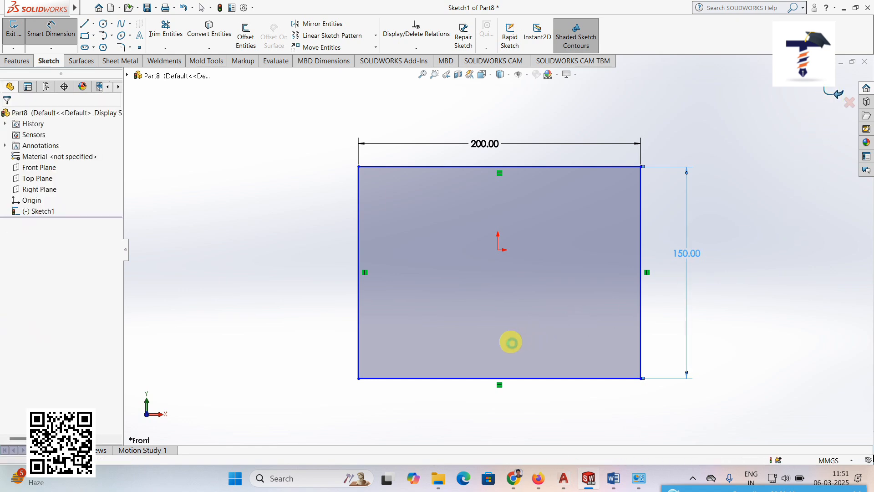
# Create a 2 mm thick base flange from the rectangle sketch, with a K-factor of 0.5 and rectangular auto relief at ratio 0.5
pyautogui.moveTo(511, 343)
pyautogui.mouseDown(button='middle')
pyautogui.moveTo(495, 314)
pyautogui.moveTo(548, 226)
pyautogui.moveTo(514, 170)
pyautogui.moveTo(532, 185)
pyautogui.moveTo(501, 197)
pyautogui.mouseUp(button='middle')
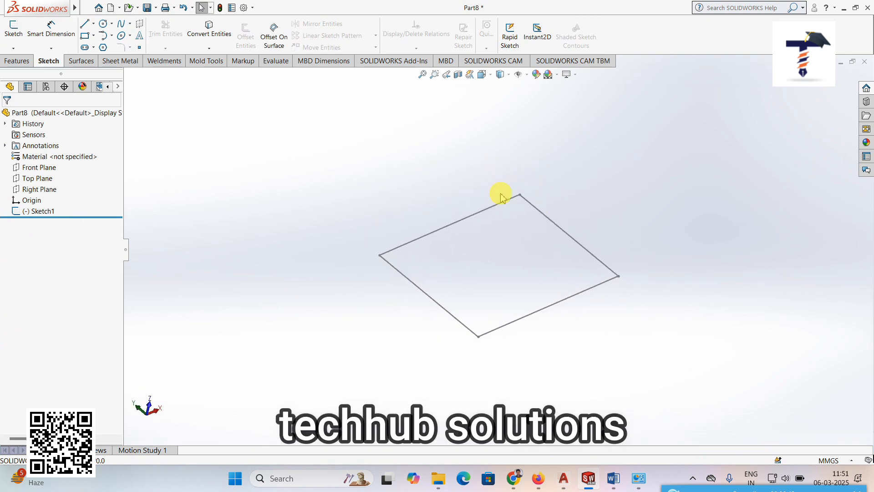
pyautogui.moveTo(639, 213); pyautogui.dragTo(621, 213, button='middle')
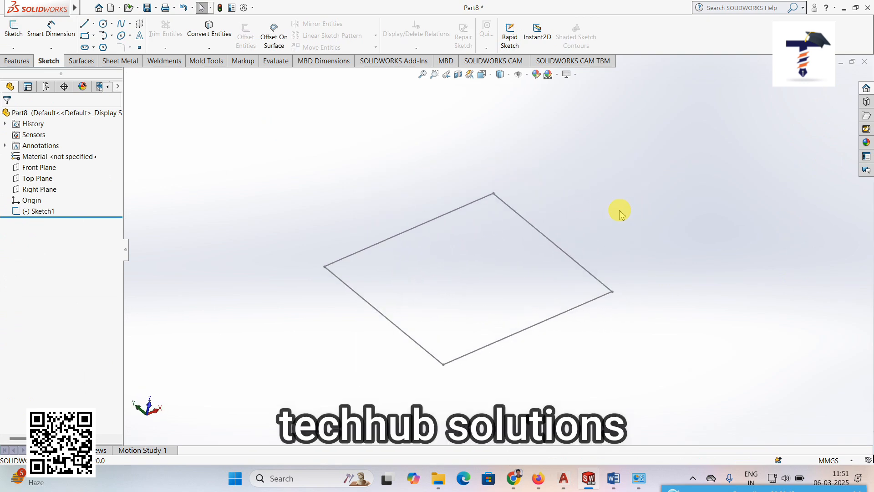
pyautogui.click(135, 64)
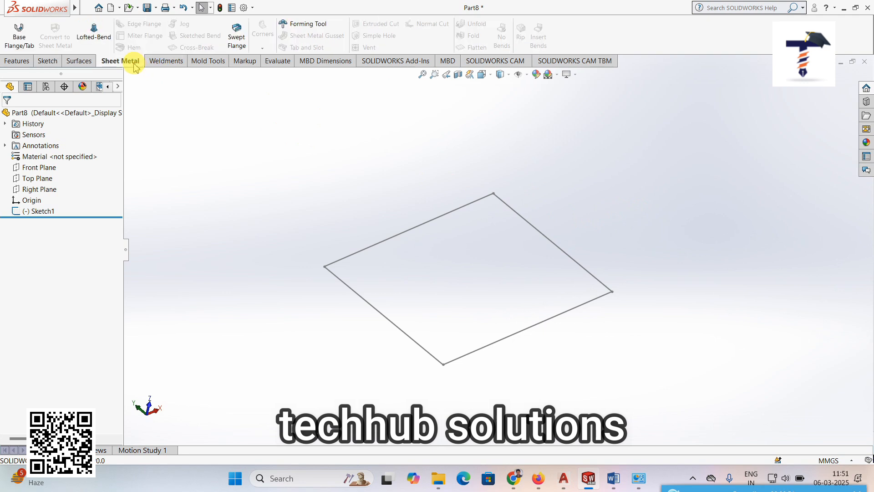
pyautogui.click(27, 48)
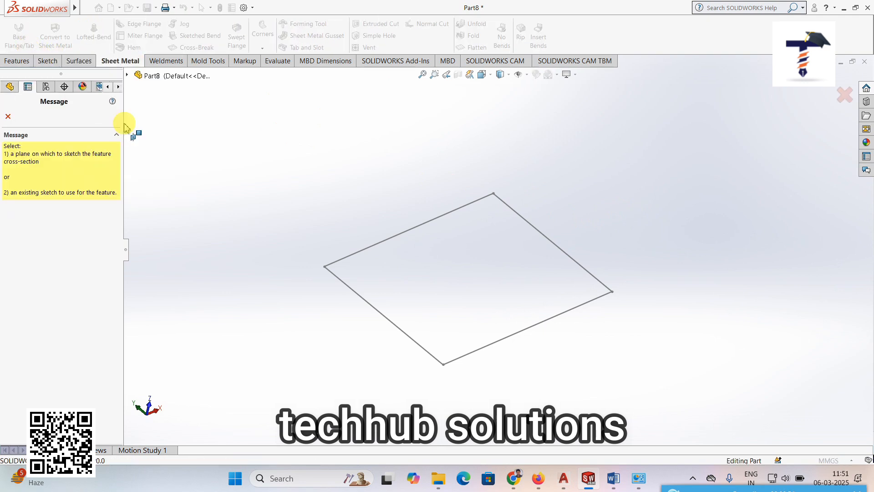
pyautogui.click(351, 257)
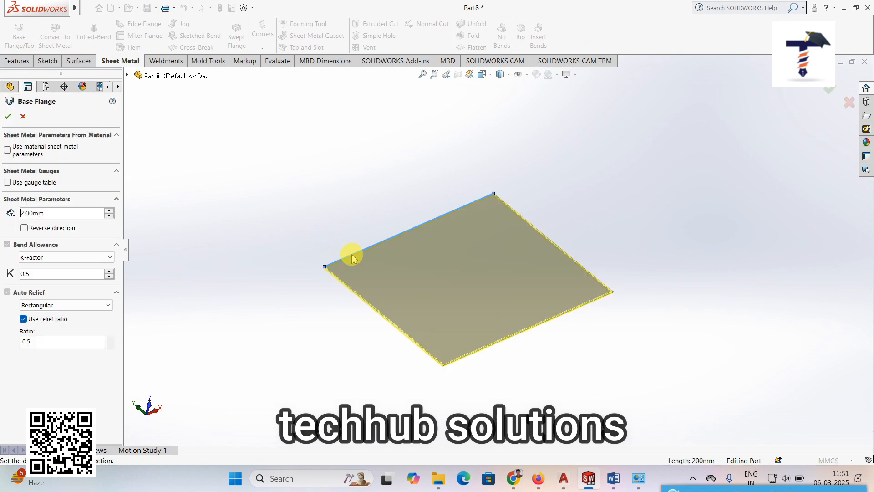
pyautogui.moveTo(370, 337)
pyautogui.mouseDown(button='middle')
pyautogui.moveTo(371, 292)
pyautogui.moveTo(397, 320)
pyautogui.moveTo(376, 323)
pyautogui.mouseUp(button='middle')
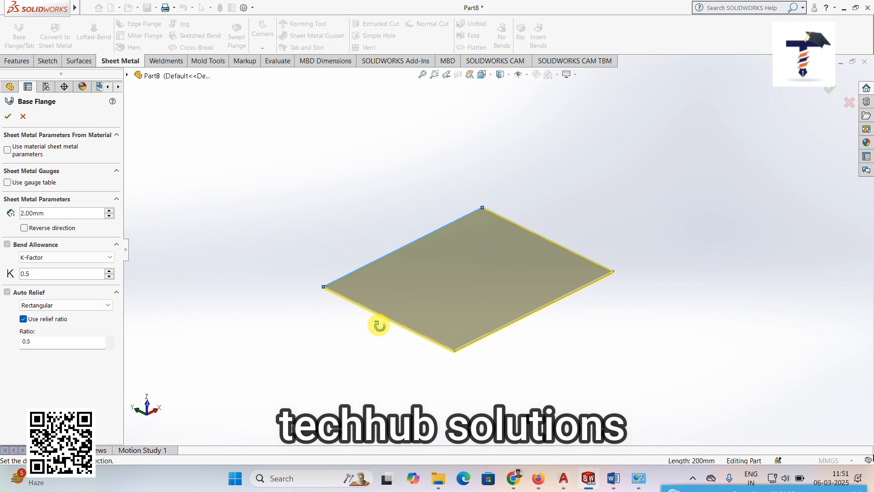
pyautogui.click(9, 120)
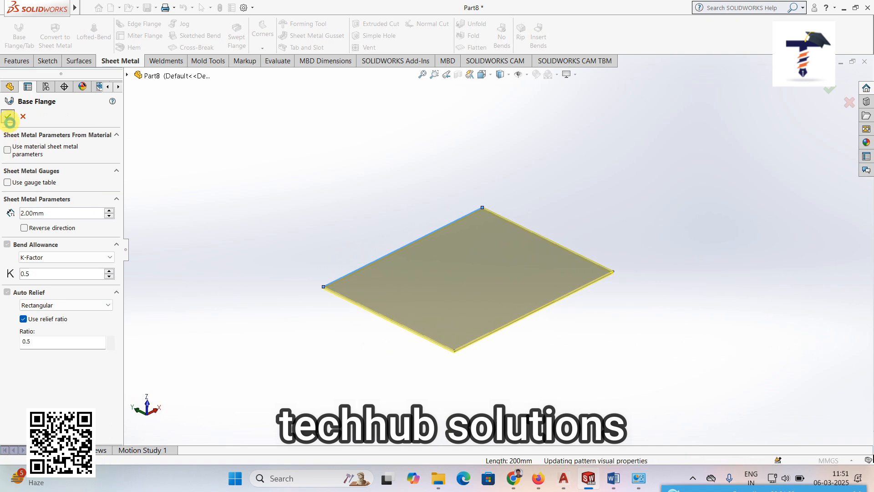
# Try a cross break with a 141 mm radius and 90° angle on the base flange's large upper face, and undo it
pyautogui.scroll(-3, 559, 272)
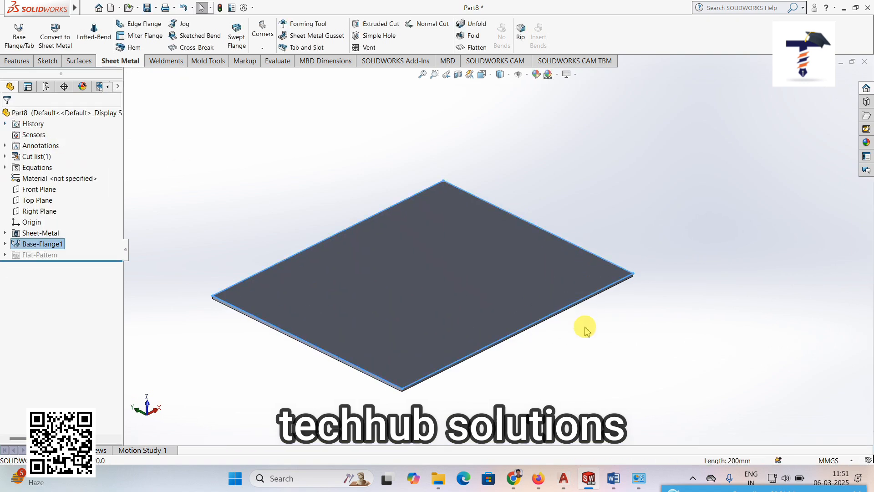
pyautogui.moveTo(585, 328); pyautogui.dragTo(583, 336, button='middle')
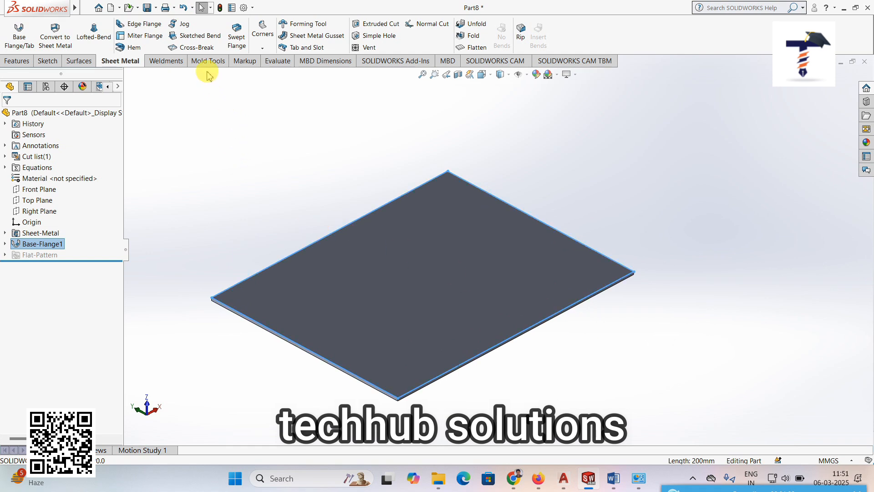
pyautogui.click(196, 47)
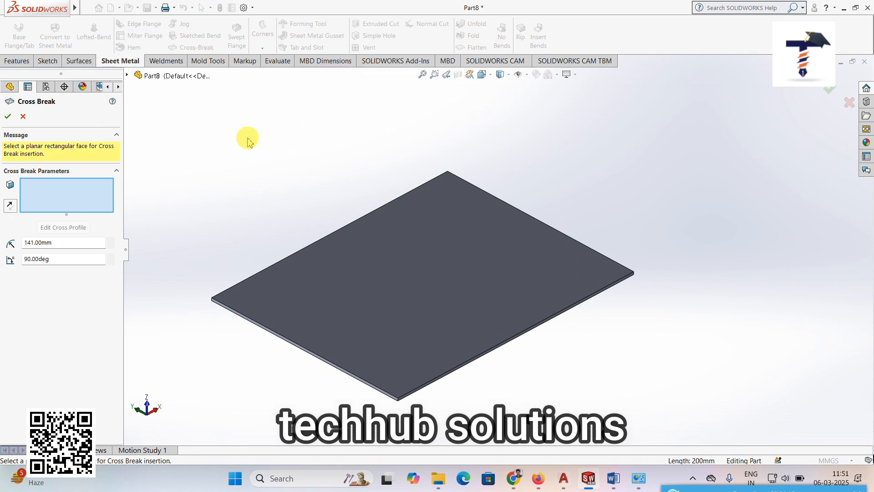
pyautogui.click(365, 263)
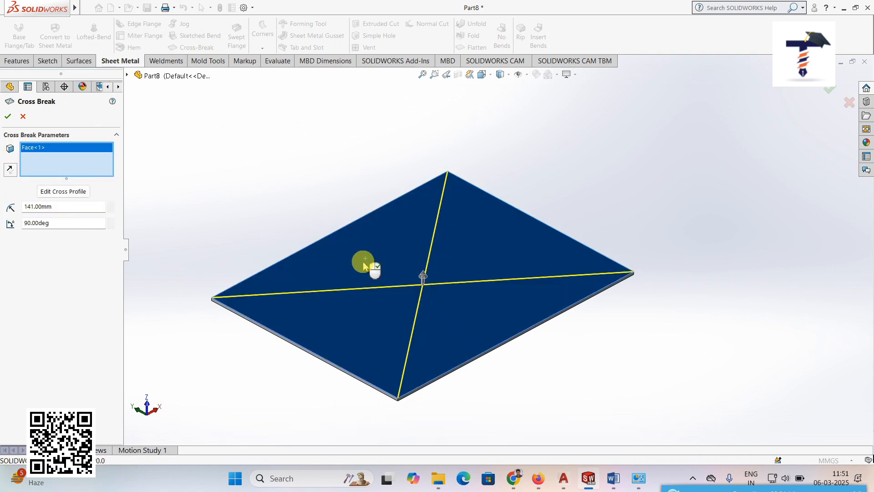
pyautogui.moveTo(416, 376); pyautogui.dragTo(373, 353, button='middle')
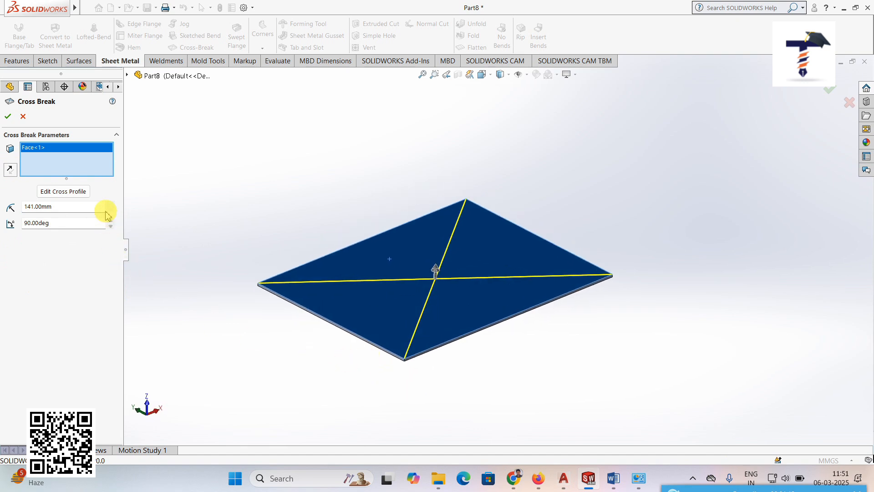
pyautogui.moveTo(482, 336); pyautogui.dragTo(482, 343, button='middle')
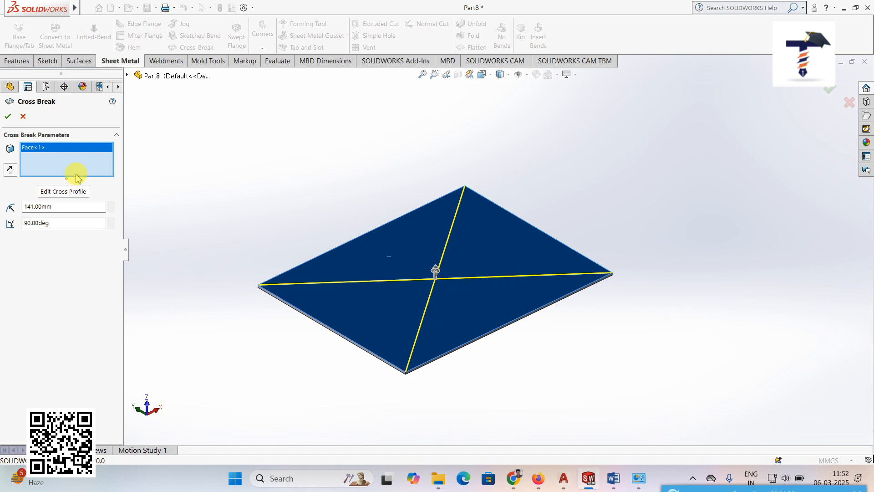
pyautogui.click(8, 116)
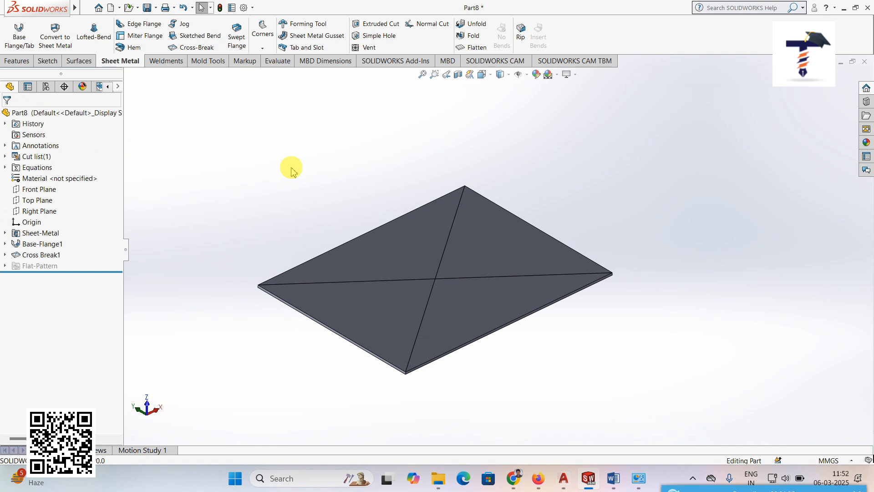
pyautogui.moveTo(303, 191); pyautogui.dragTo(305, 195, button='middle')
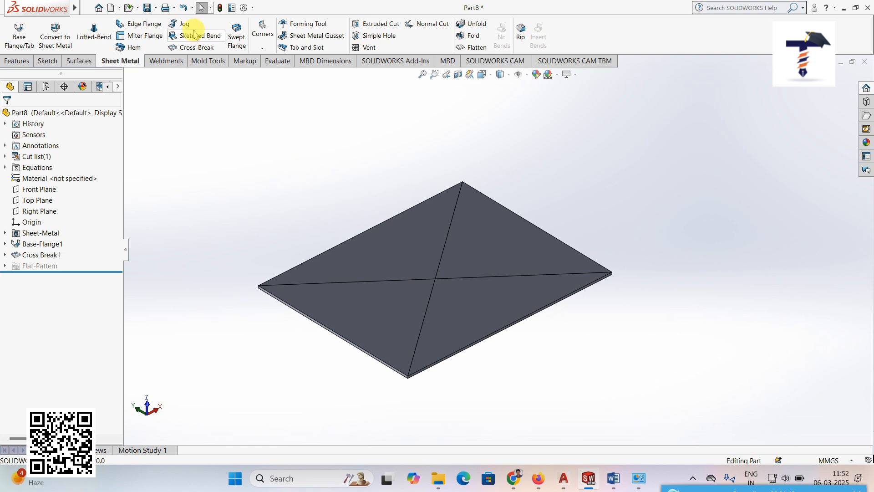
pyautogui.click(187, 10)
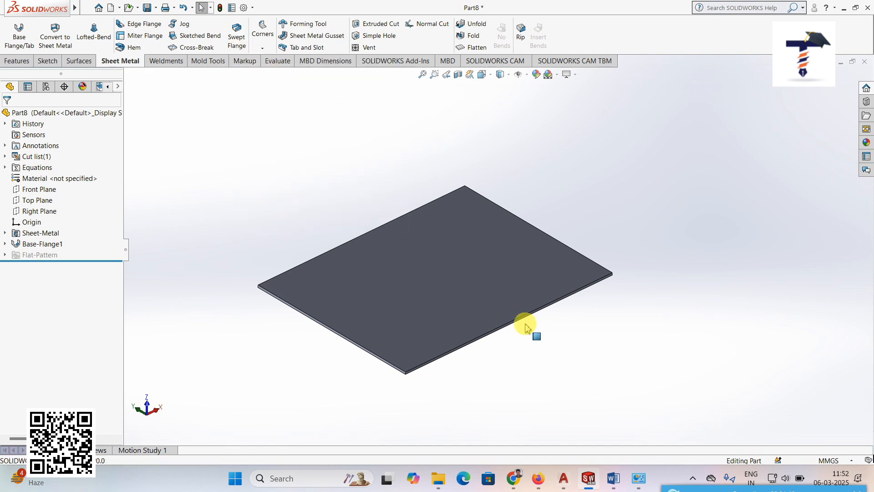
# Start a line sketch on the plate's thin 200 mm long side face, viewed normal to it
pyautogui.scroll(-4, 474, 365)
pyautogui.scroll(-2, 416, 330)
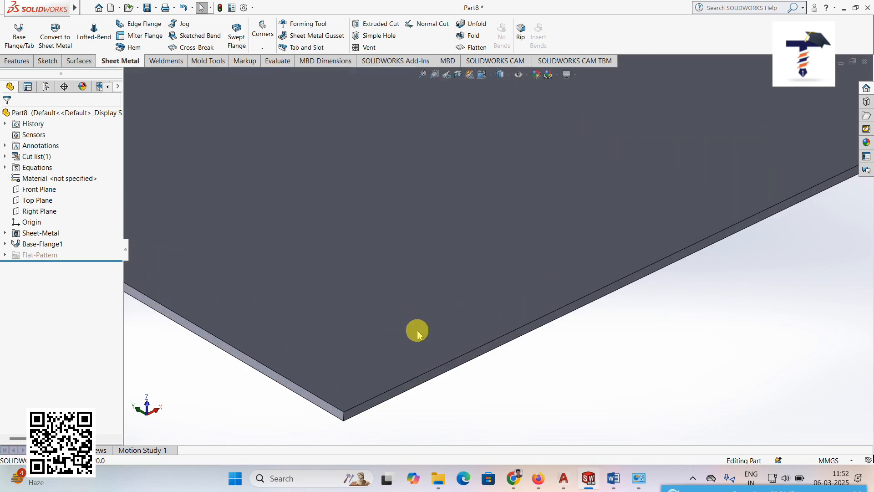
pyautogui.scroll(-2, 385, 407)
pyautogui.click(343, 424)
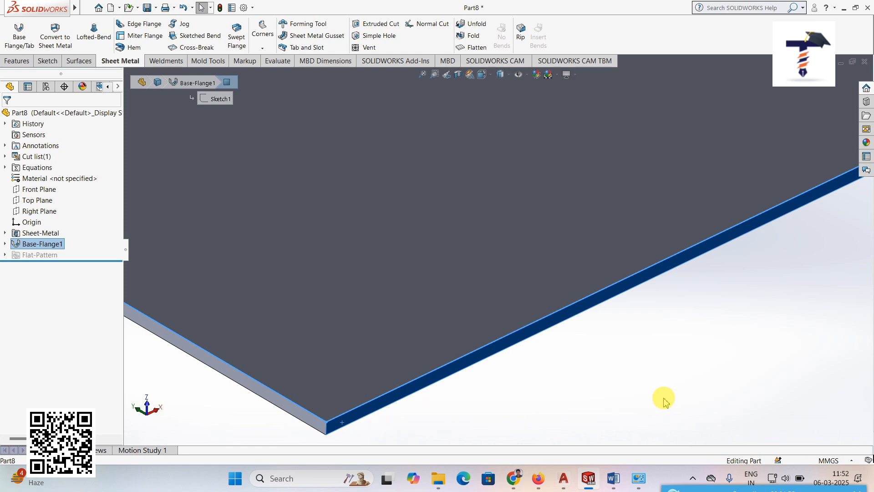
pyautogui.scroll(2, 572, 364)
pyautogui.scroll(2, 573, 364)
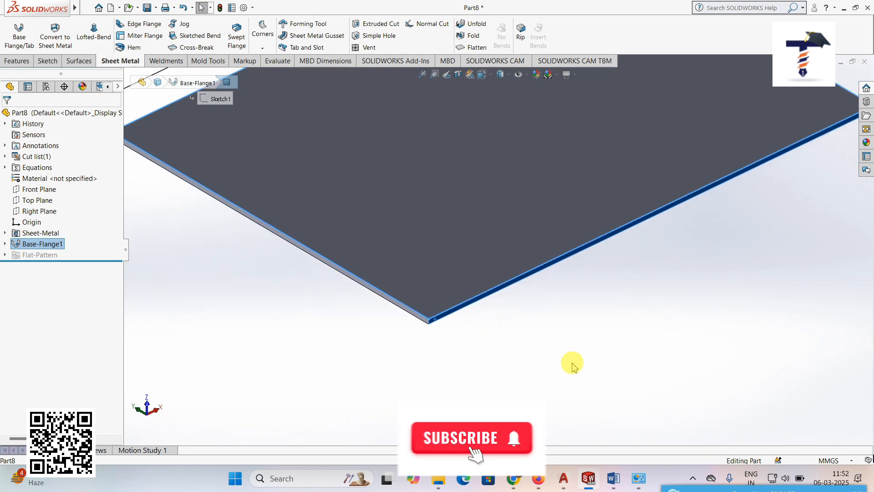
pyautogui.scroll(-3, 455, 312)
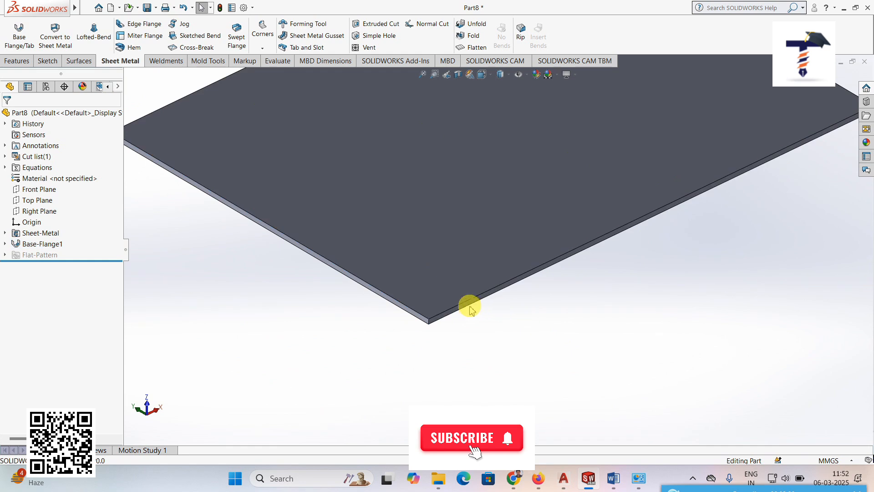
pyautogui.click(413, 314)
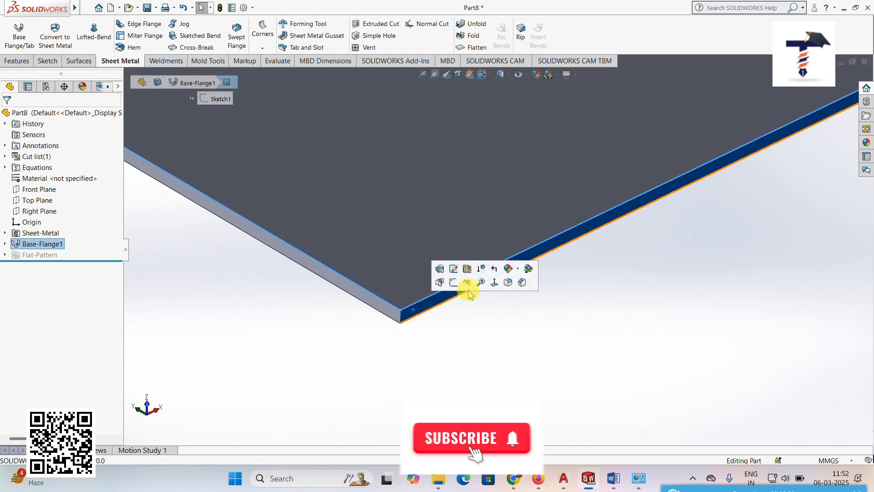
pyautogui.click(493, 282)
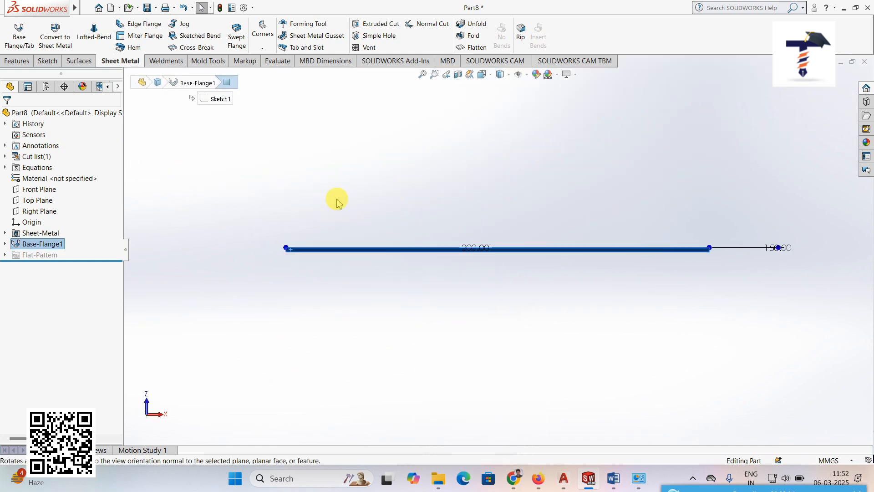
pyautogui.scroll(-2, 345, 206)
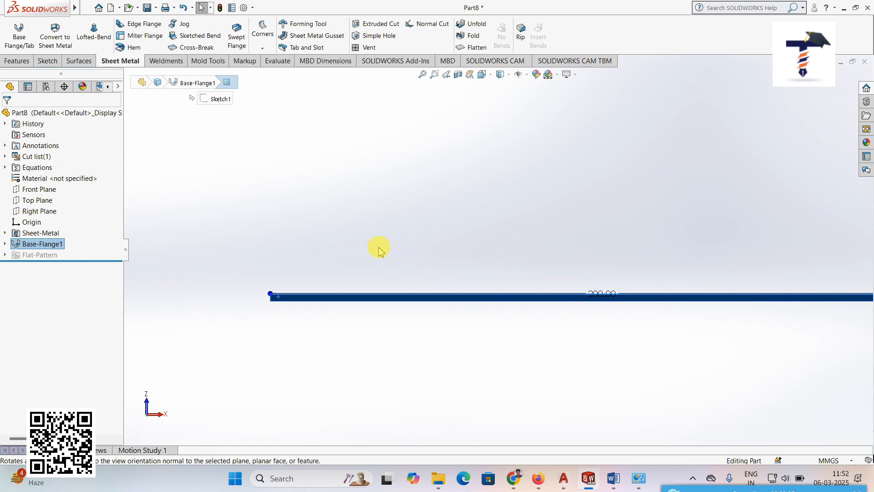
pyautogui.click(48, 61)
pyautogui.click(84, 23)
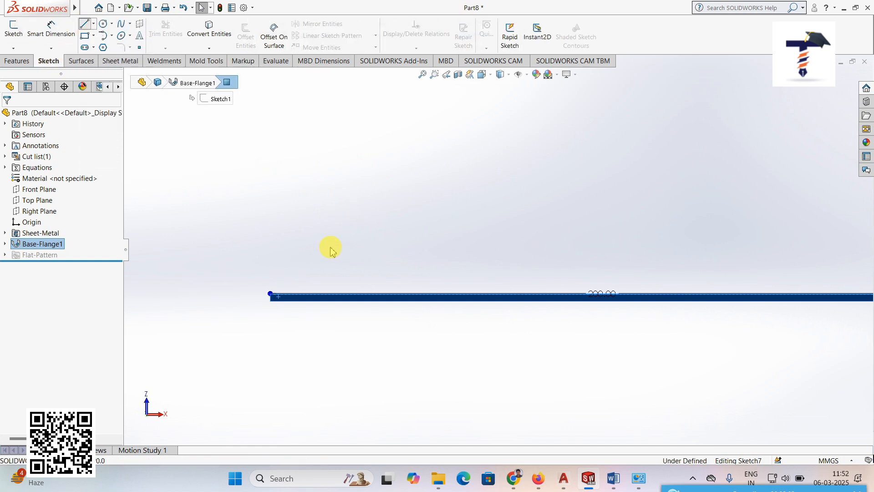
pyautogui.scroll(-1, 465, 250)
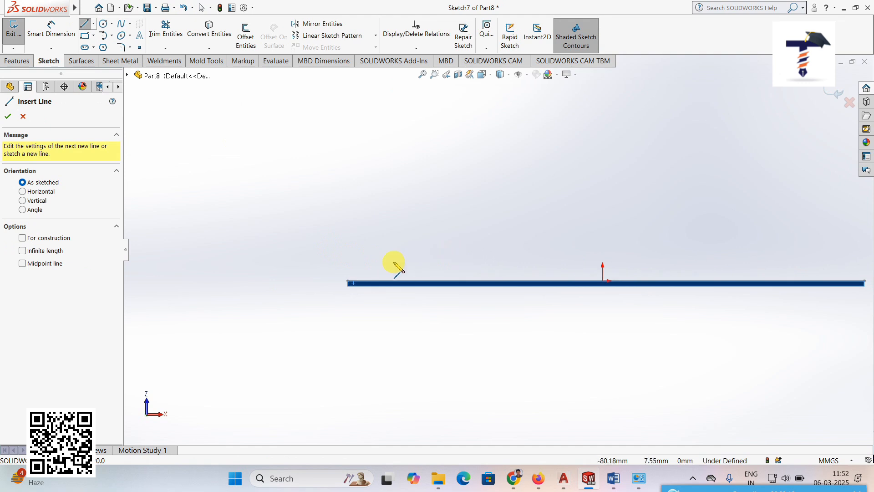
# Sketch a vertical line about 39 mm high from the face's upper corner, continue with two inward-slanting segments, and exit the sketch
pyautogui.click(348, 282)
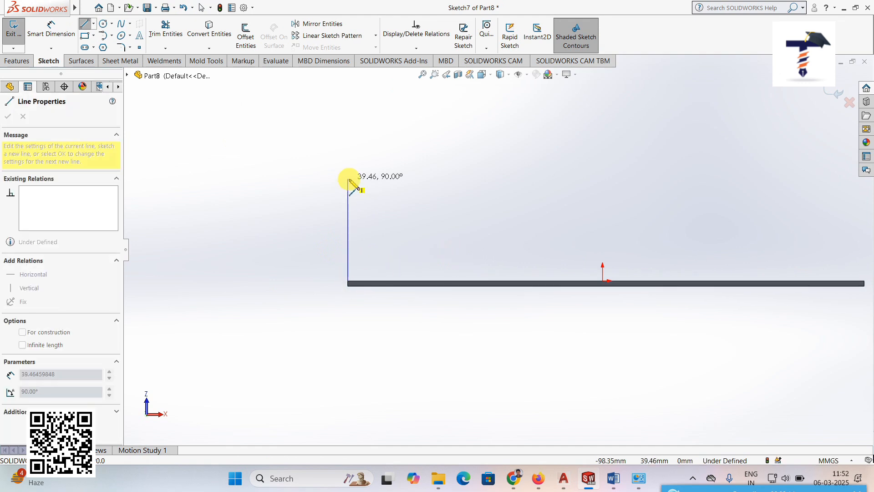
pyautogui.click(349, 181)
pyautogui.scroll(1, 380, 163)
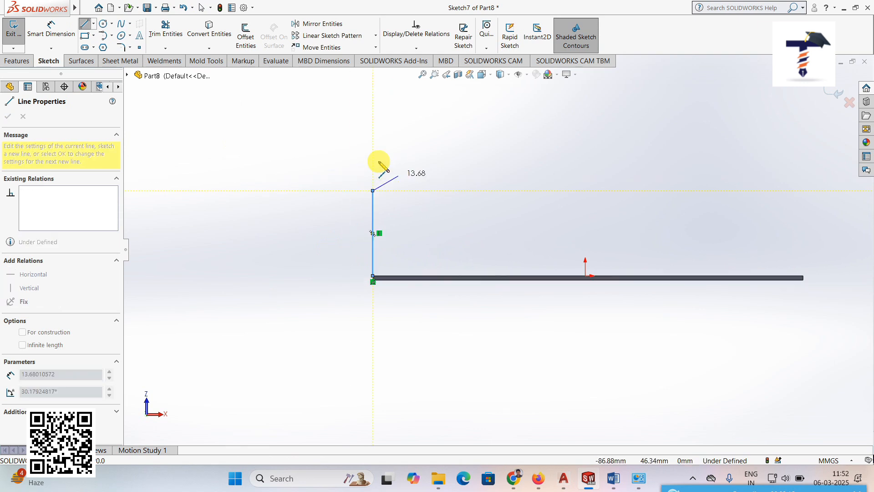
pyautogui.click(411, 160)
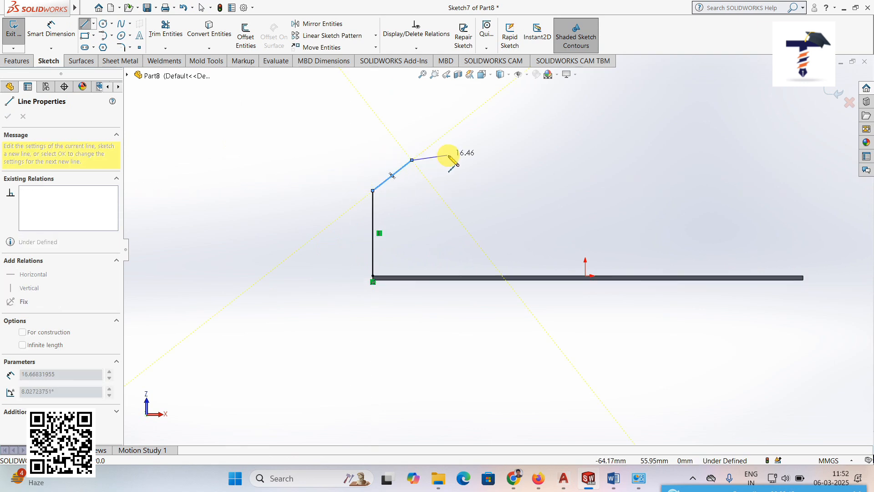
pyautogui.click(437, 122)
pyautogui.click(834, 95)
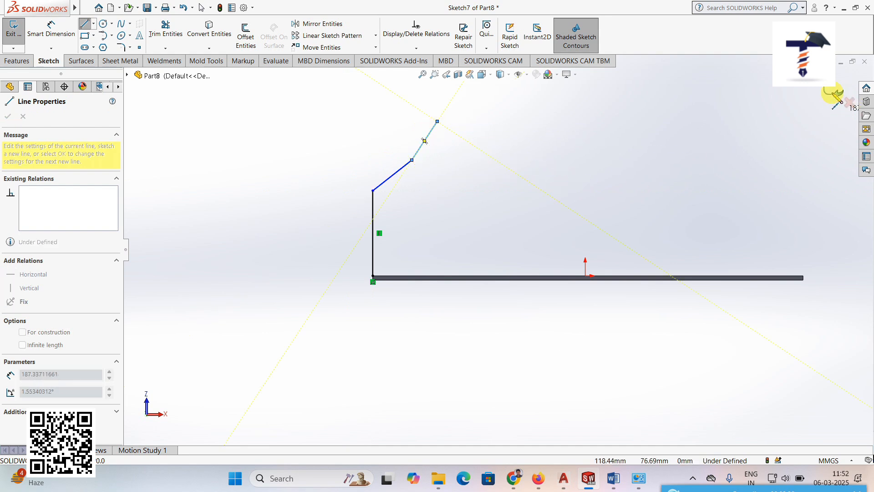
pyautogui.click(836, 96)
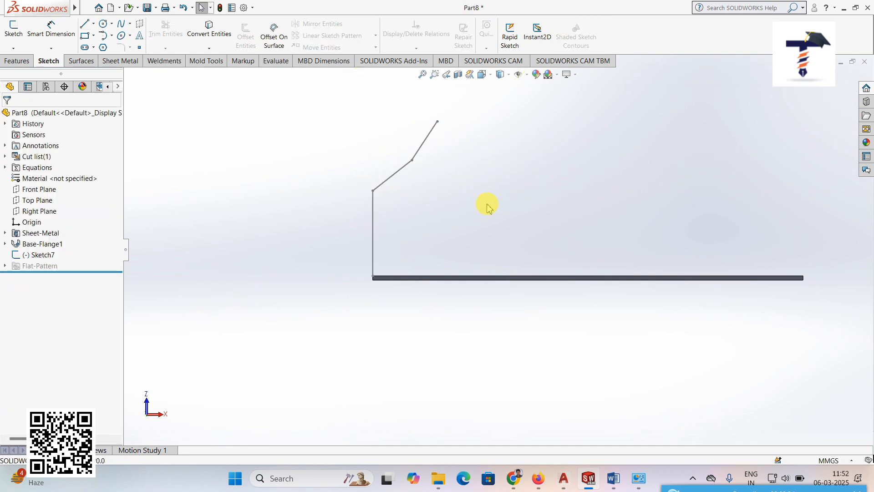
# Start a Swept Flange with the three-segment line sketch as its profile
pyautogui.scroll(2, 488, 206)
pyautogui.moveTo(488, 206)
pyautogui.mouseDown(button='middle')
pyautogui.moveTo(505, 245)
pyautogui.moveTo(599, 232)
pyautogui.moveTo(674, 197)
pyautogui.moveTo(626, 226)
pyautogui.moveTo(629, 210)
pyautogui.moveTo(613, 235)
pyautogui.moveTo(587, 230)
pyautogui.mouseUp(button='middle')
pyautogui.click(39, 255)
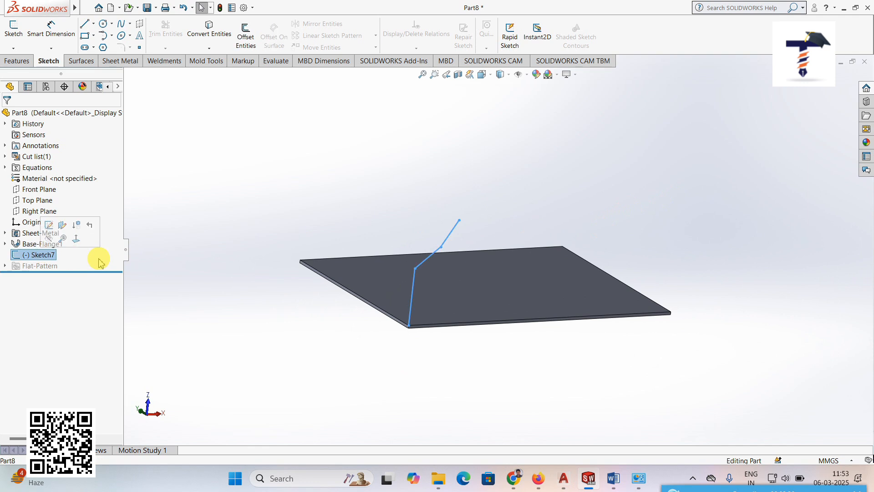
pyautogui.moveTo(204, 224); pyautogui.dragTo(195, 234, button='middle')
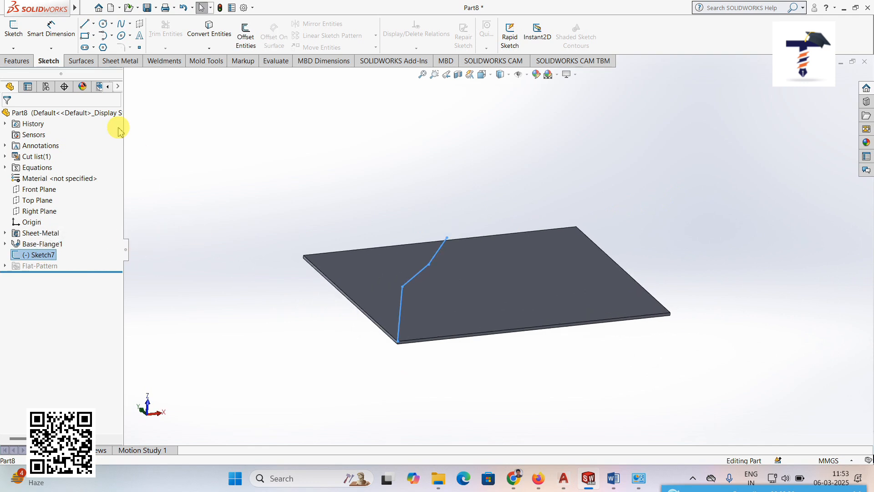
pyautogui.click(115, 68)
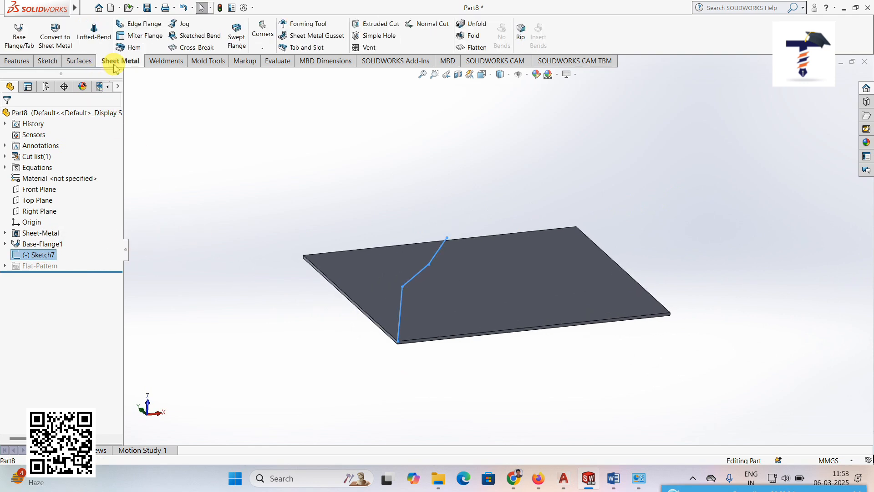
pyautogui.moveTo(218, 182); pyautogui.dragTo(219, 184, button='middle')
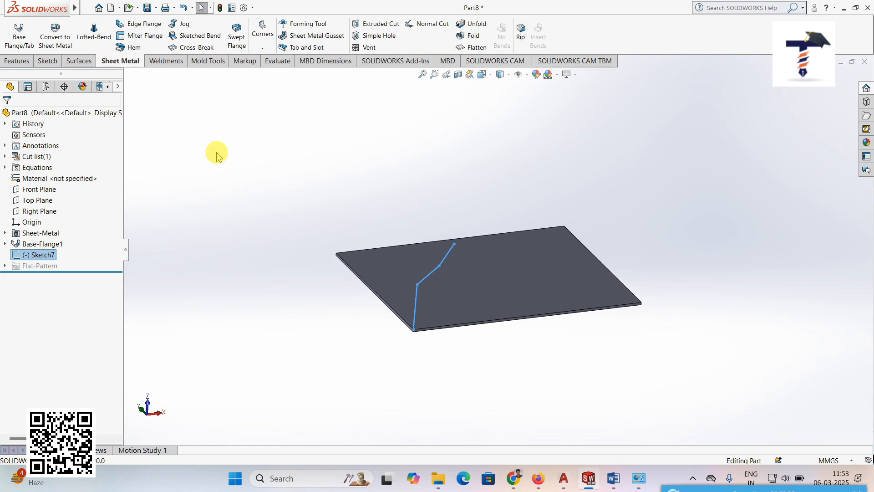
pyautogui.click(237, 42)
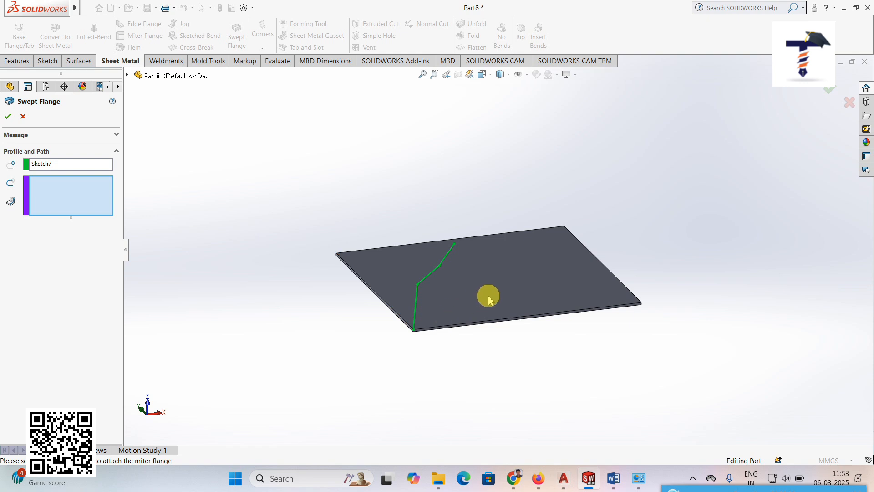
pyautogui.scroll(-1, 508, 285)
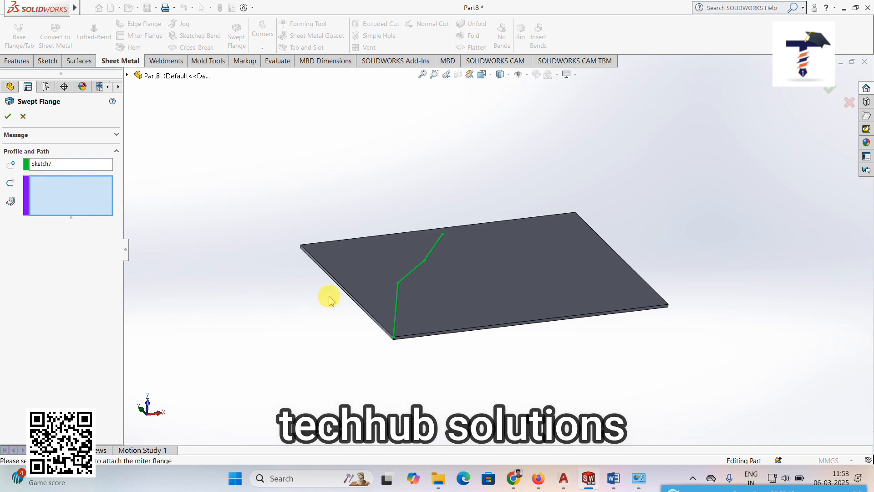
# Add all four perimeter edges of the plate as the swept flange's path, beginning with the short edge at the profile
pyautogui.click(353, 298)
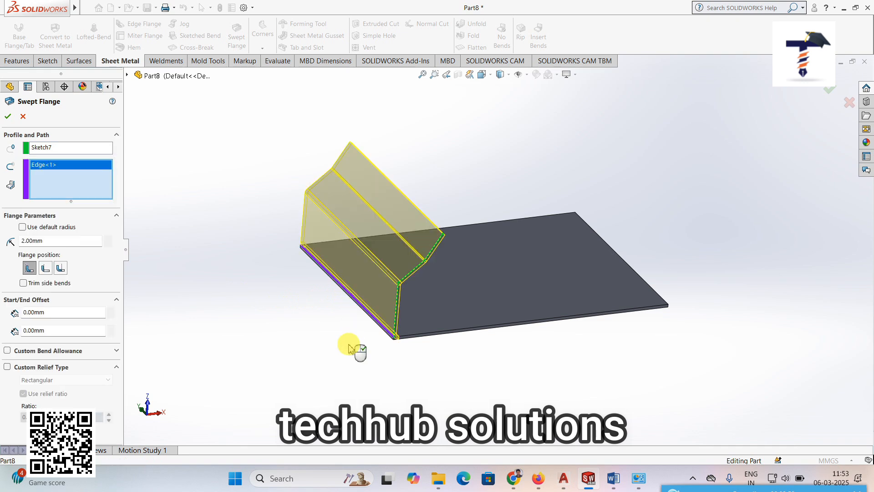
pyautogui.moveTo(349, 349); pyautogui.dragTo(398, 333, button='middle')
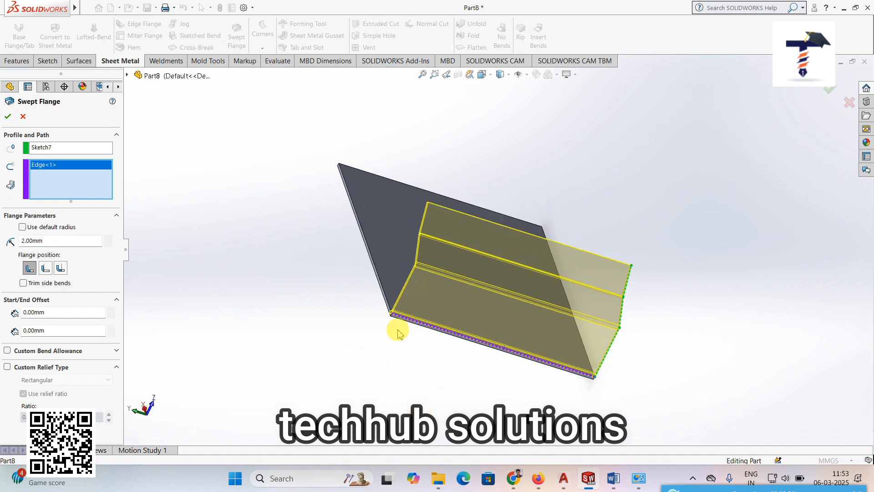
pyautogui.click(385, 295)
pyautogui.moveTo(487, 362); pyautogui.dragTo(437, 335, button='middle')
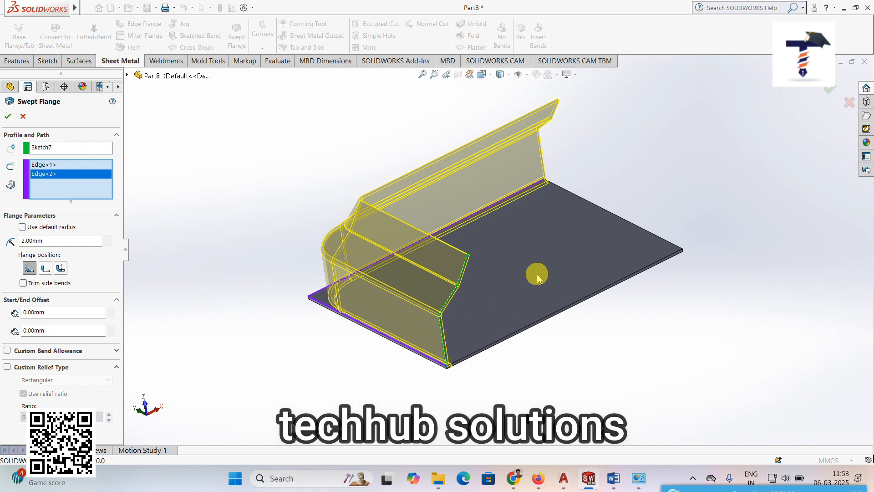
pyautogui.click(611, 215)
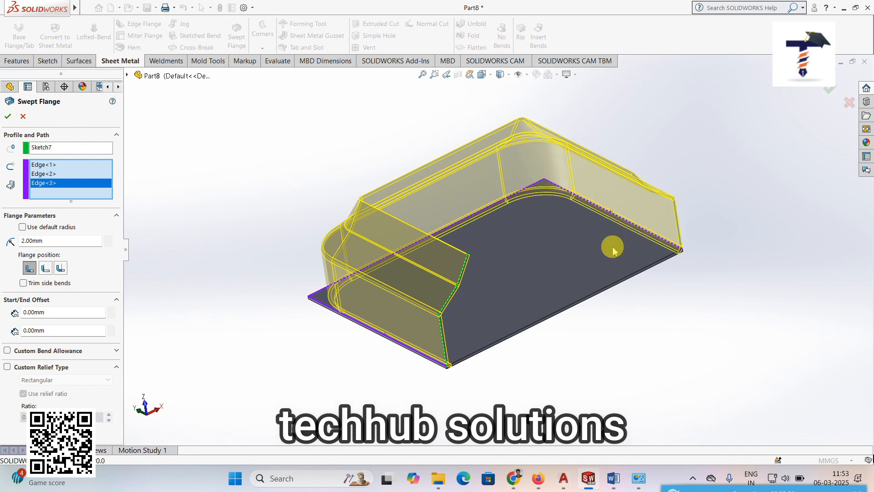
pyautogui.click(612, 284)
pyautogui.moveTo(616, 327); pyautogui.dragTo(654, 331, button='middle')
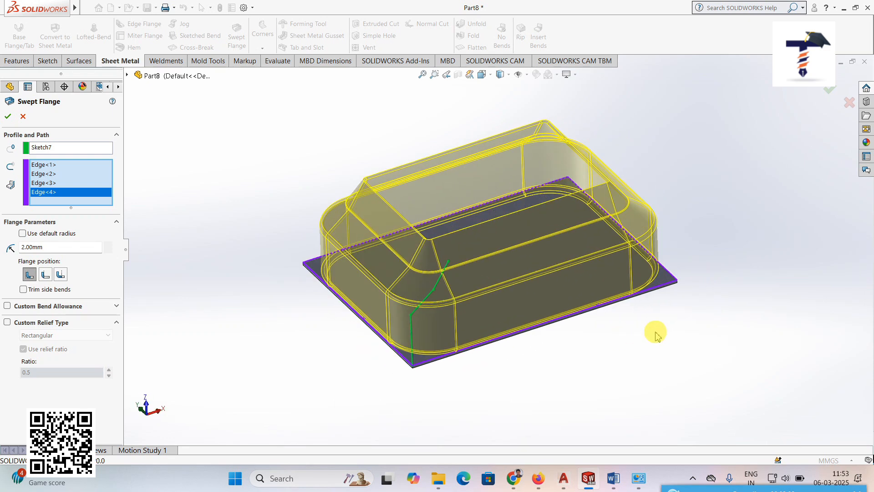
# Set the flange position to Bend Outside with a 2 mm bend radius and create the swept flange
pyautogui.scroll(-2, 705, 273)
pyautogui.click(45, 274)
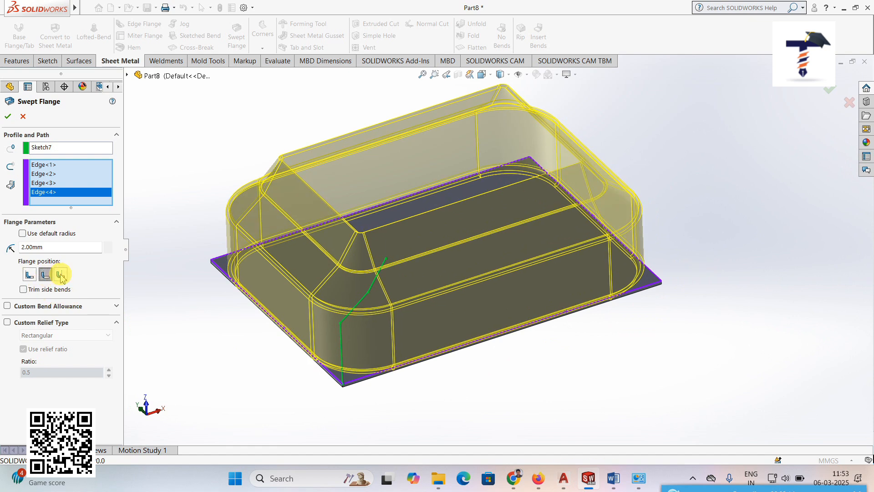
pyautogui.click(61, 275)
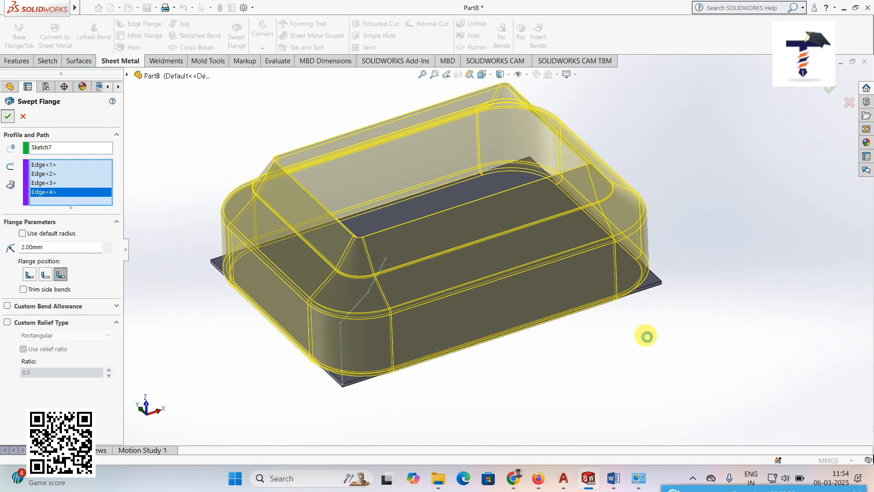
pyautogui.moveTo(610, 342)
pyautogui.mouseDown(button='middle')
pyautogui.moveTo(624, 287)
pyautogui.moveTo(682, 246)
pyautogui.moveTo(581, 342)
pyautogui.moveTo(594, 364)
pyautogui.moveTo(638, 375)
pyautogui.moveTo(621, 386)
pyautogui.moveTo(613, 359)
pyautogui.moveTo(602, 366)
pyautogui.mouseUp(button='middle')
pyautogui.scroll(2, 594, 364)
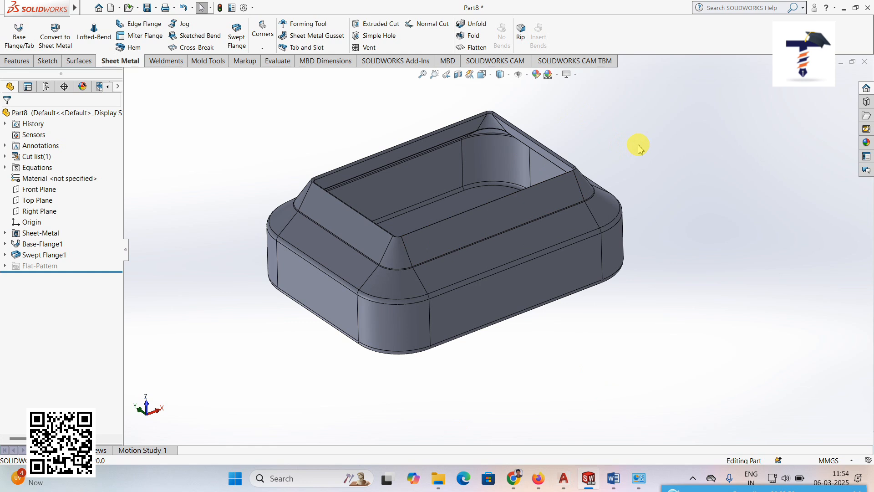
pyautogui.scroll(2, 637, 147)
pyautogui.scroll(-2, 636, 147)
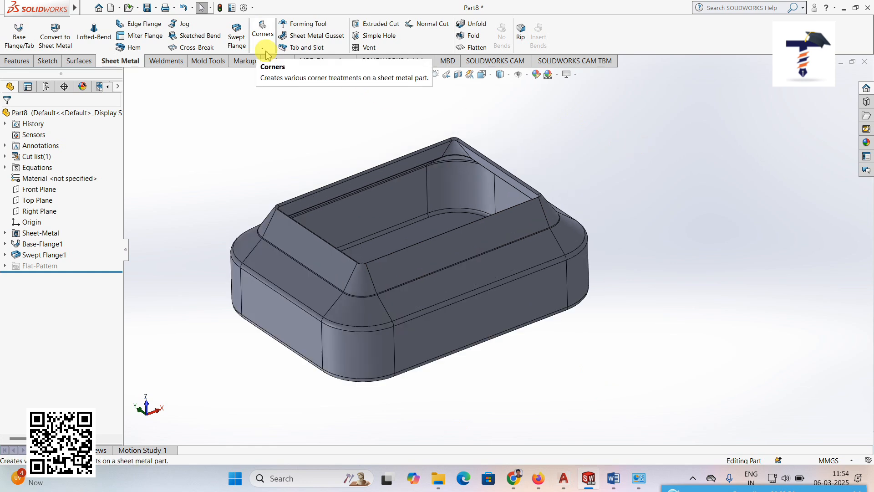
# Create a new part document
pyautogui.click(85, 9)
pyautogui.click(101, 22)
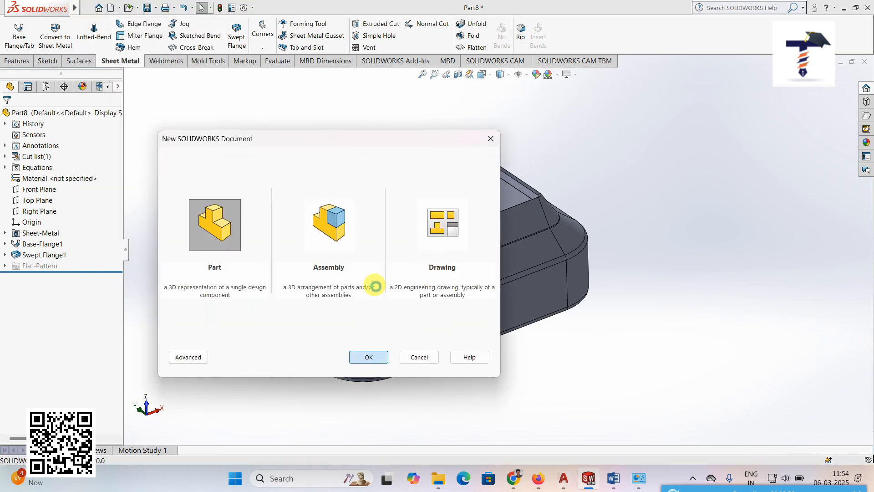
pyautogui.press('Return')
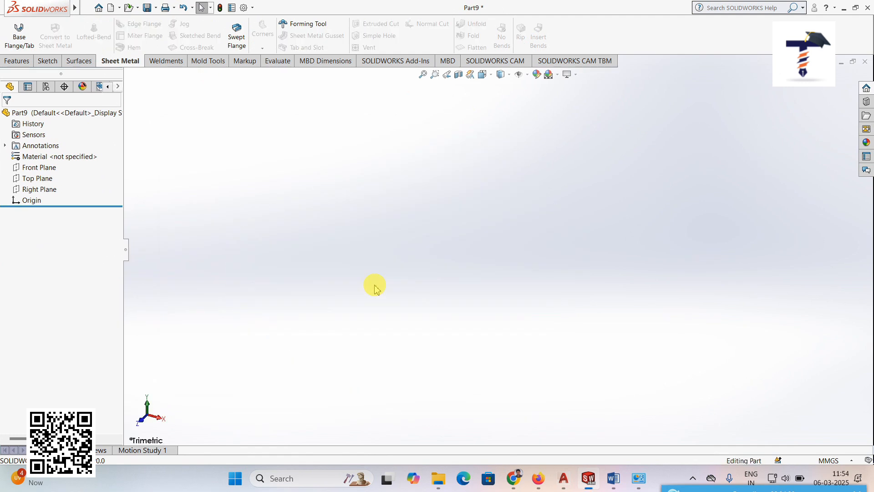
# Sketch a corner rectangle about 170 mm wide and 117 mm high on the Front Plane, enclosing the origin
pyautogui.click(46, 168)
pyautogui.click(101, 157)
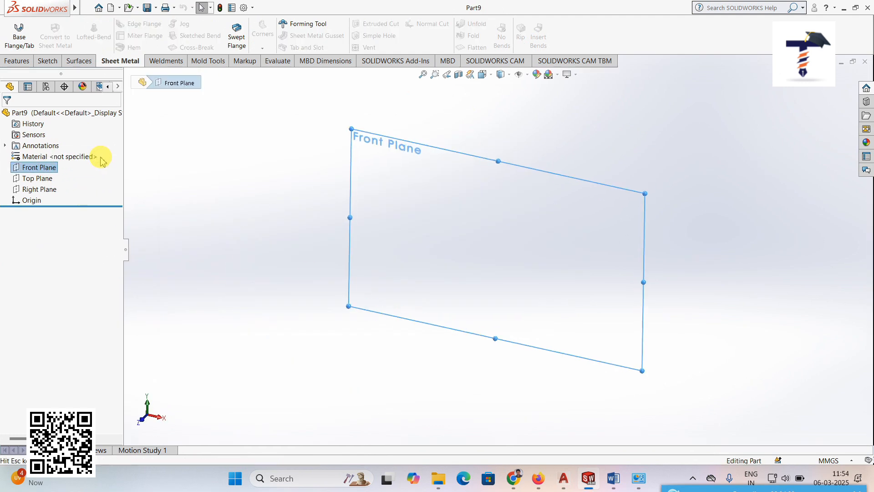
pyautogui.click(47, 60)
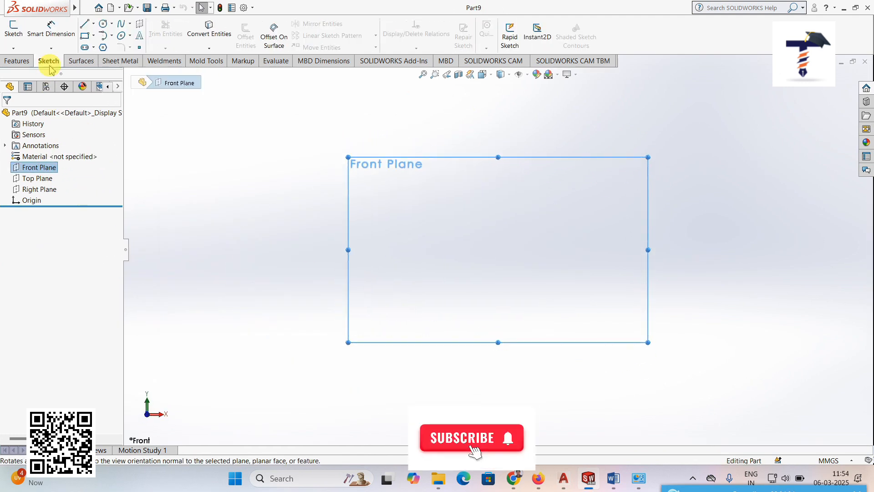
pyautogui.click(84, 36)
pyautogui.click(363, 172)
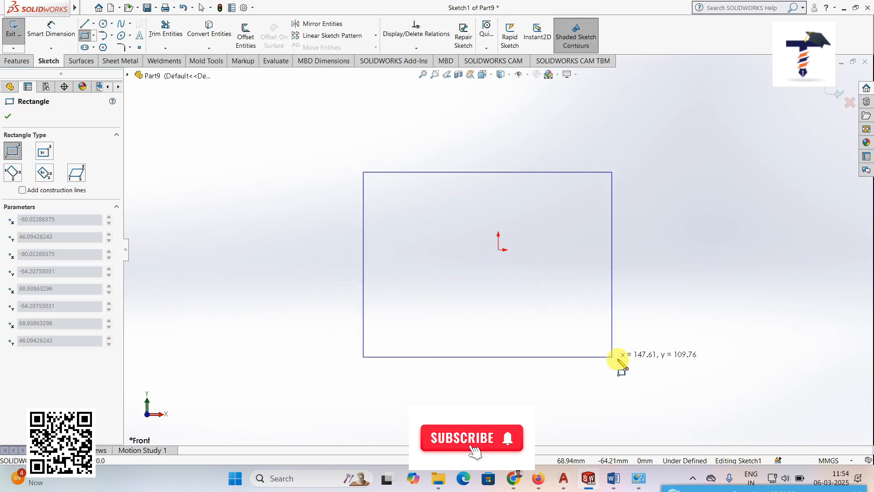
pyautogui.click(646, 367)
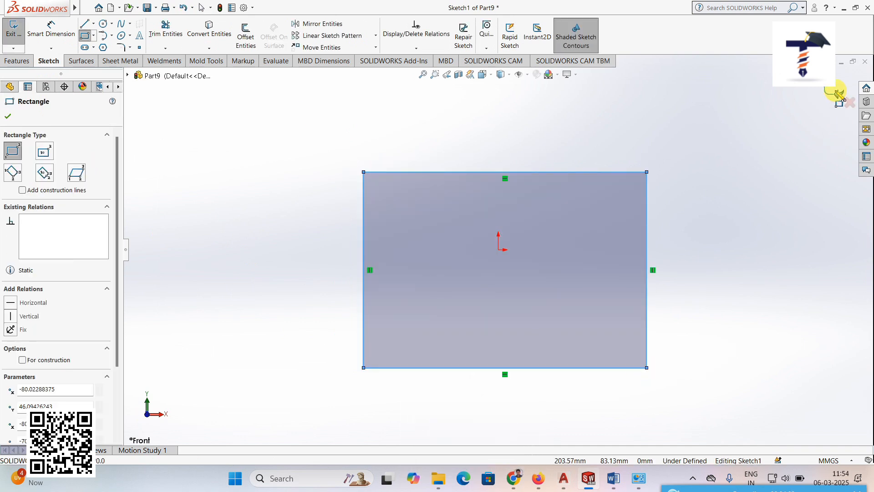
# Finish the rectangle sketch and create a 2 mm thick base flange from it
pyautogui.click(836, 92)
pyautogui.scroll(2, 662, 274)
pyautogui.moveTo(661, 275)
pyautogui.mouseDown(button='middle')
pyautogui.moveTo(634, 318)
pyautogui.moveTo(630, 351)
pyautogui.mouseUp(button='middle')
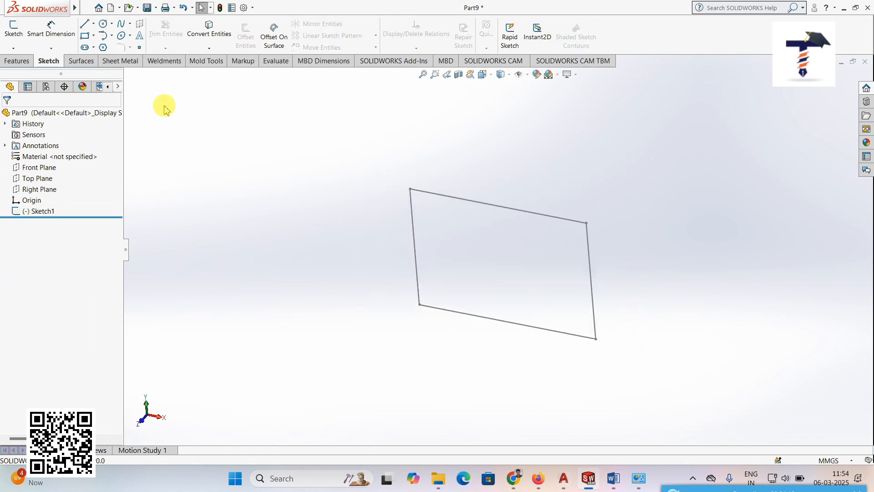
pyautogui.click(123, 64)
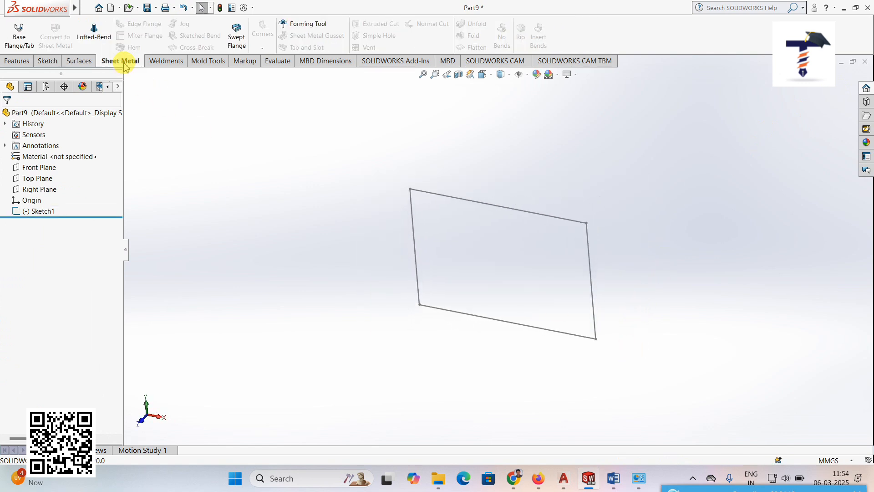
pyautogui.click(29, 42)
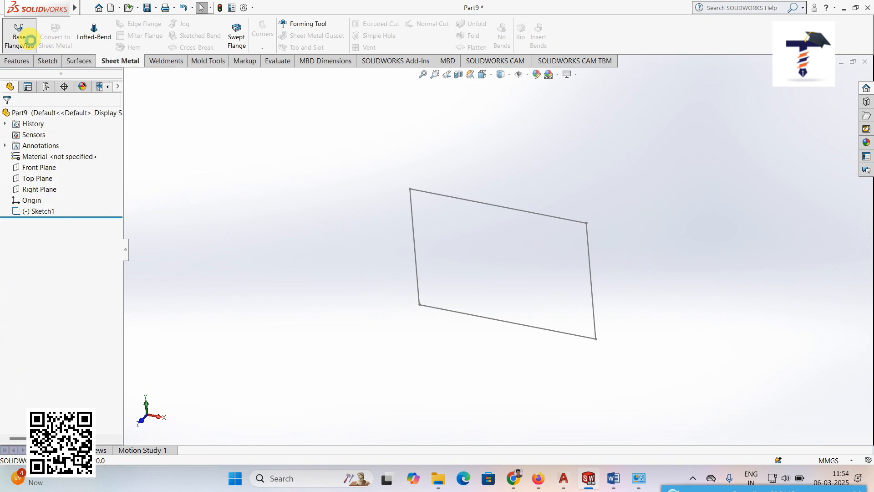
pyautogui.click(456, 203)
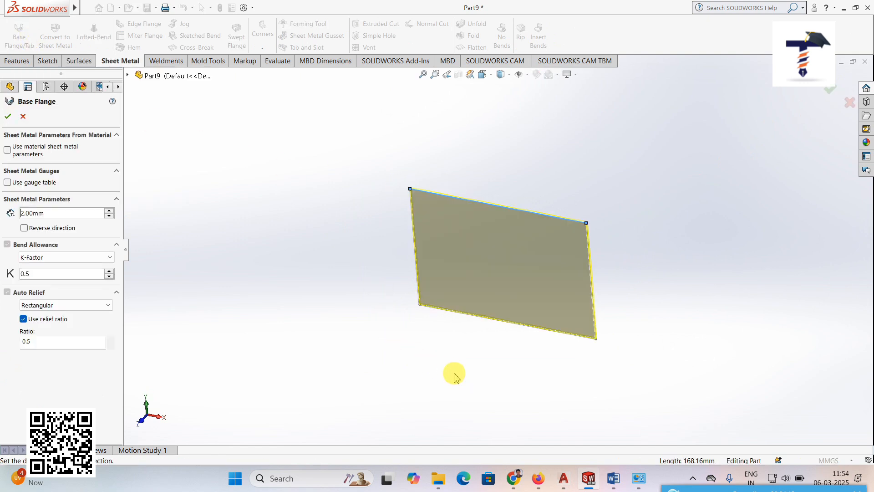
pyautogui.moveTo(497, 371); pyautogui.dragTo(537, 201, button='middle')
pyautogui.click(8, 117)
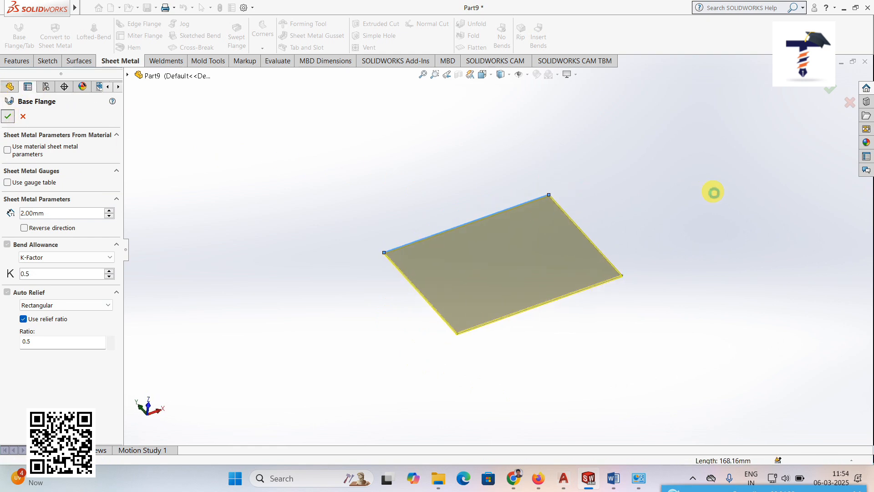
pyautogui.moveTo(656, 227); pyautogui.dragTo(659, 284, button='middle')
pyautogui.scroll(-2, 618, 212)
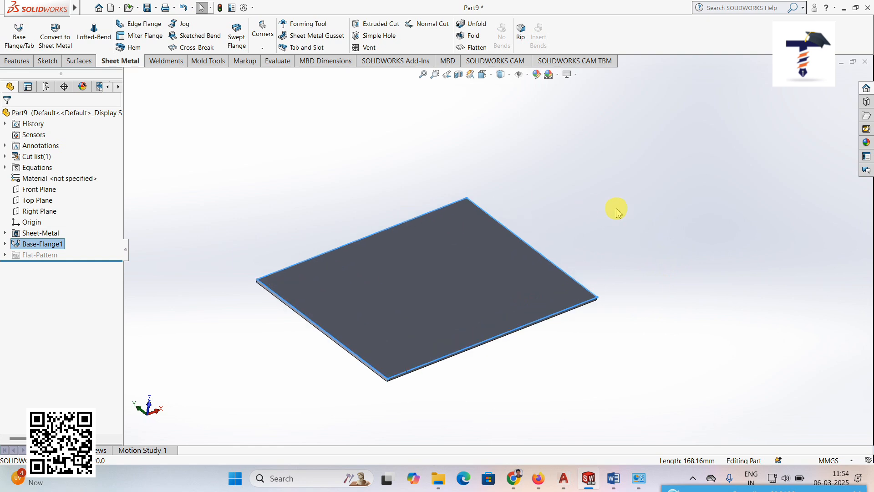
pyautogui.moveTo(610, 213); pyautogui.dragTo(607, 210, button='middle')
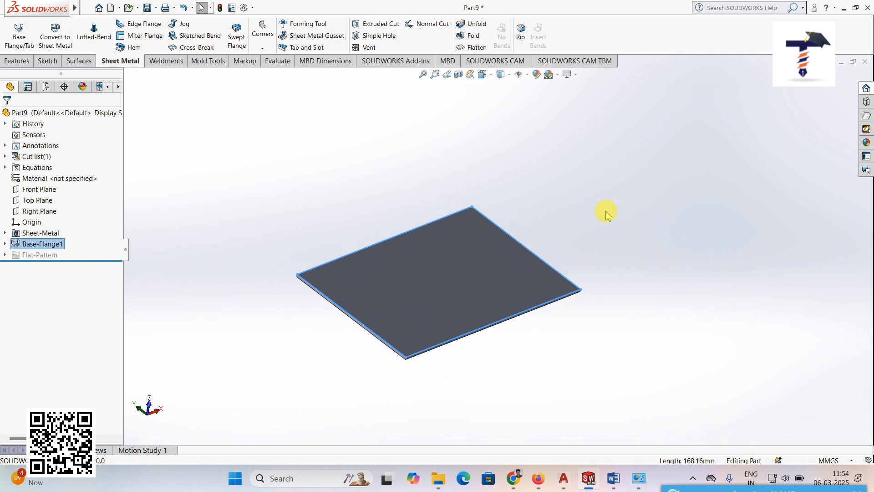
pyautogui.click(264, 49)
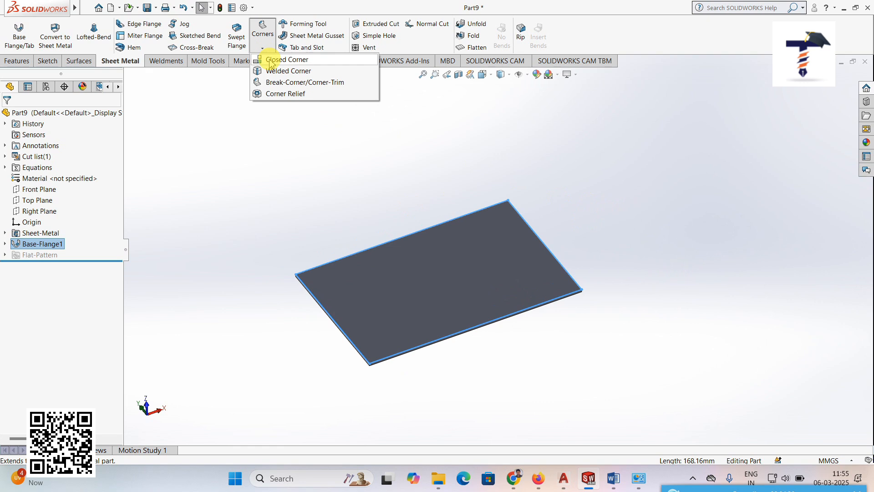
pyautogui.click(303, 216)
pyautogui.moveTo(312, 230); pyautogui.dragTo(327, 214, button='middle')
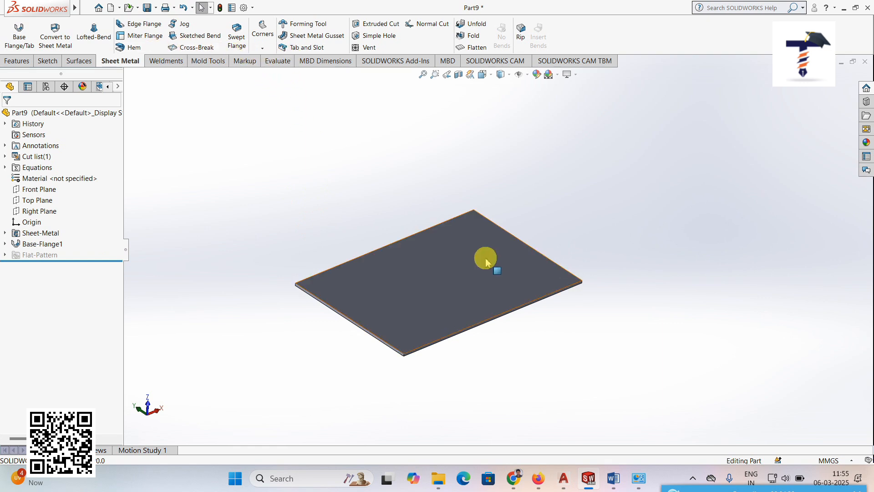
# On the plate's long side face, sketch a vertical line about 31 mm long upward from the lower corner and finish the sketch
pyautogui.scroll(-6, 412, 342)
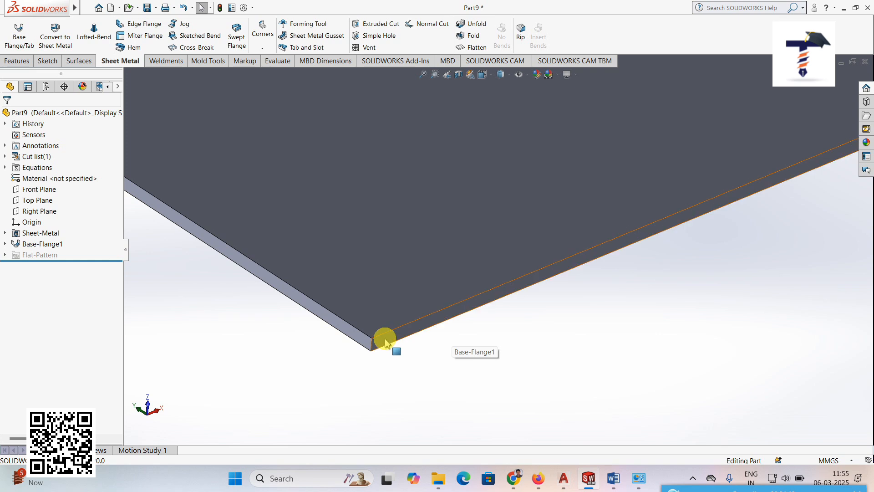
pyautogui.click(384, 345)
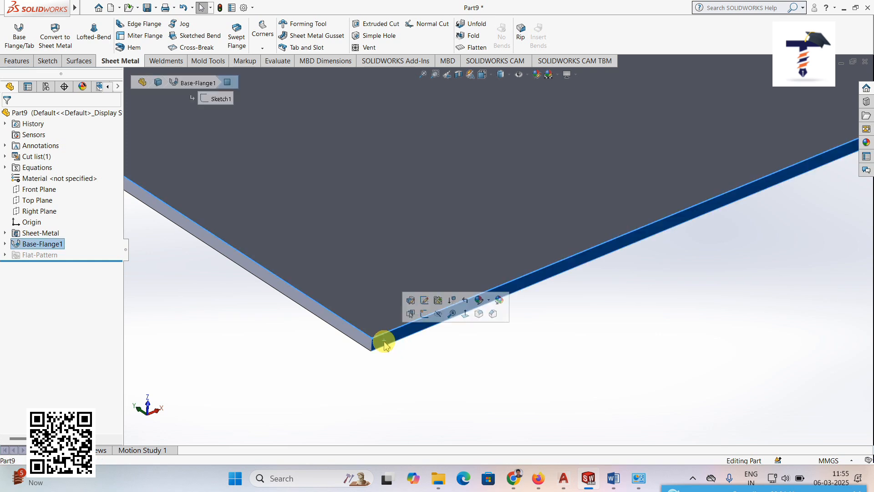
pyautogui.click(463, 319)
pyautogui.scroll(-3, 357, 207)
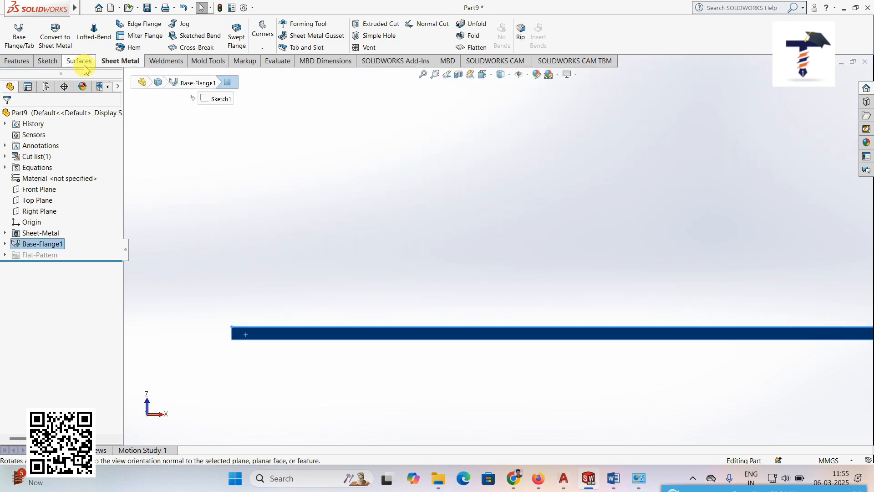
pyautogui.click(48, 61)
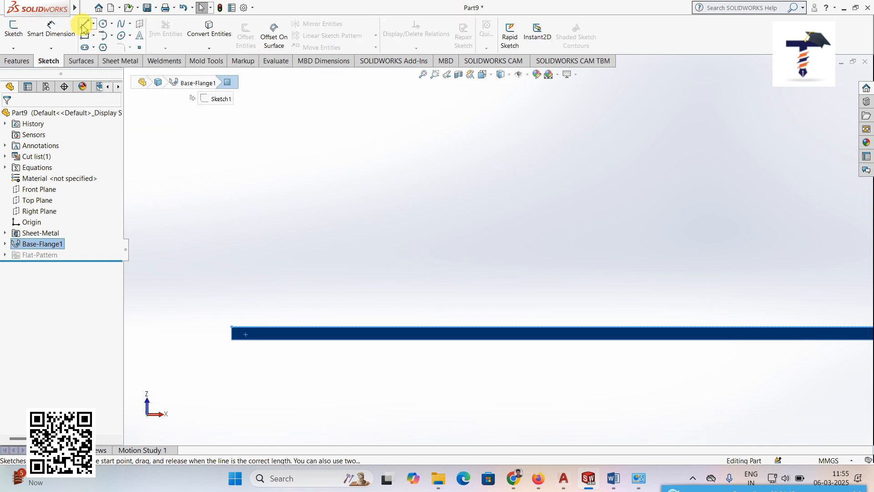
pyautogui.click(84, 23)
pyautogui.click(232, 339)
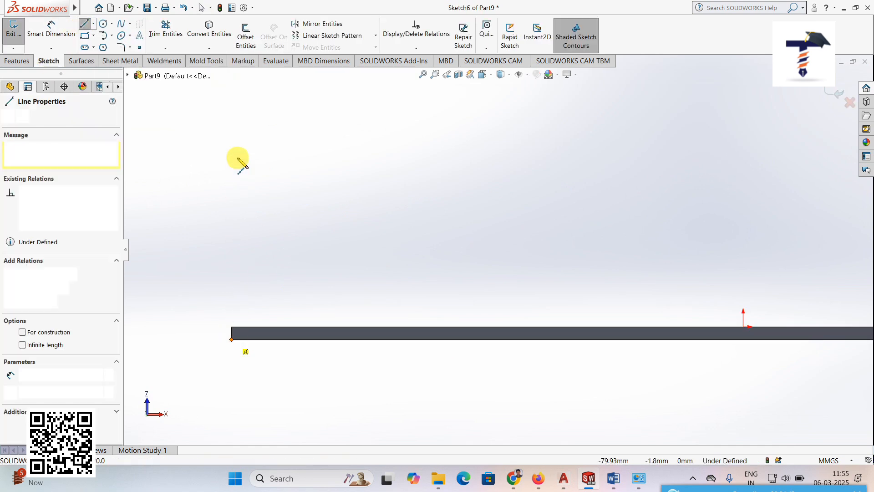
pyautogui.click(231, 138)
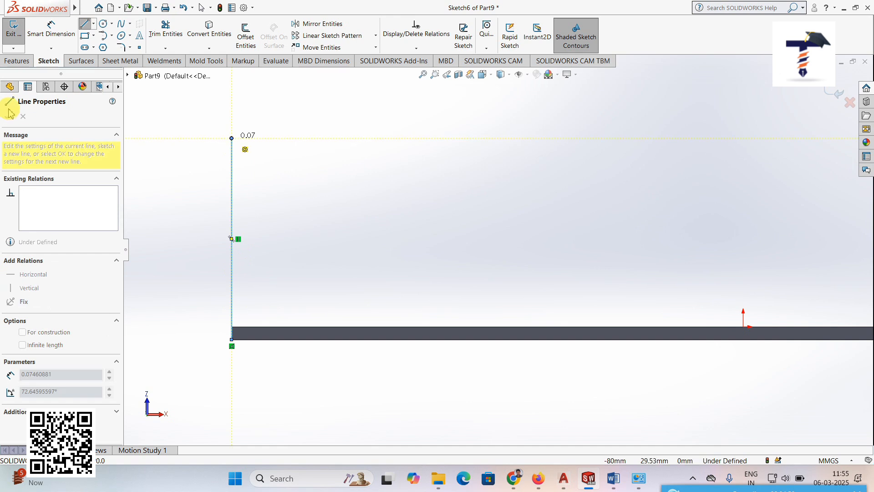
pyautogui.click(835, 96)
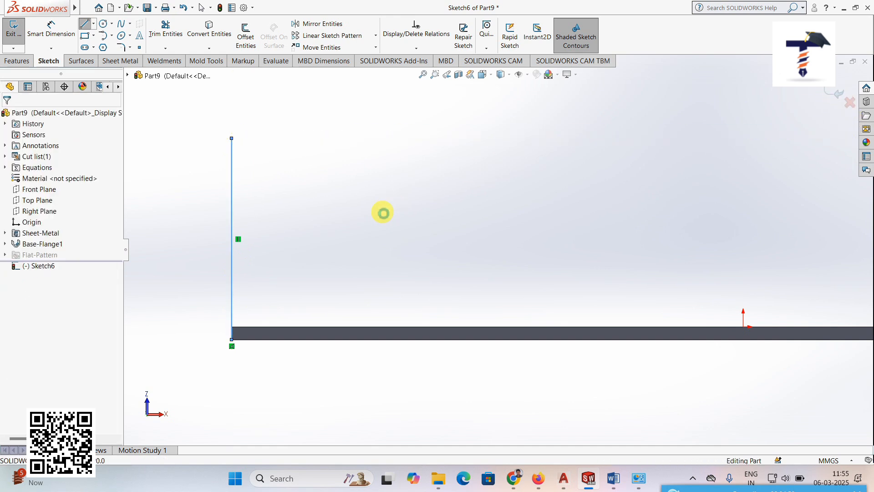
# Start a Miter Flange using the vertical line sketch at the plate's corner as its profile
pyautogui.moveTo(411, 249); pyautogui.dragTo(433, 291, button='middle')
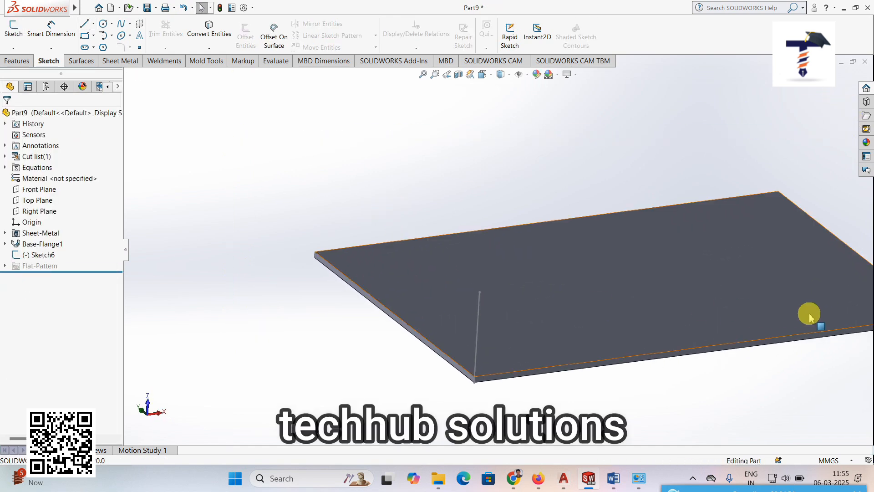
pyautogui.scroll(-2, 809, 314)
pyautogui.scroll(3, 809, 314)
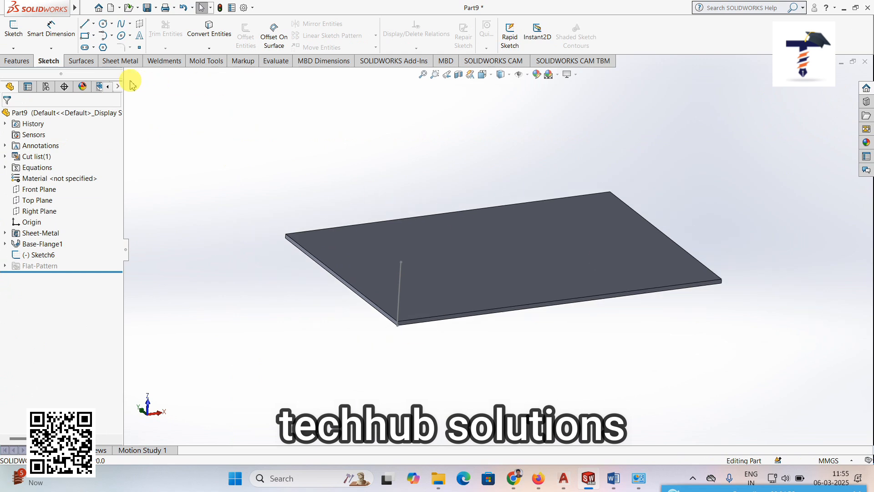
pyautogui.click(121, 61)
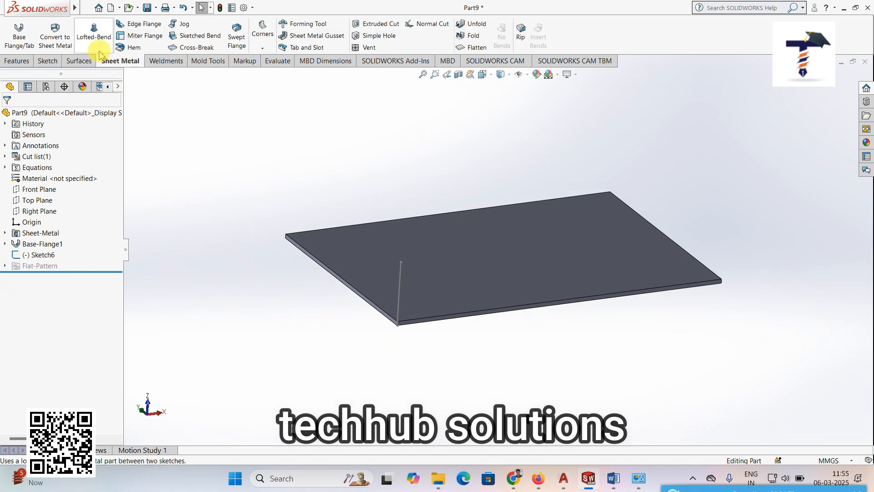
pyautogui.click(145, 35)
pyautogui.click(396, 286)
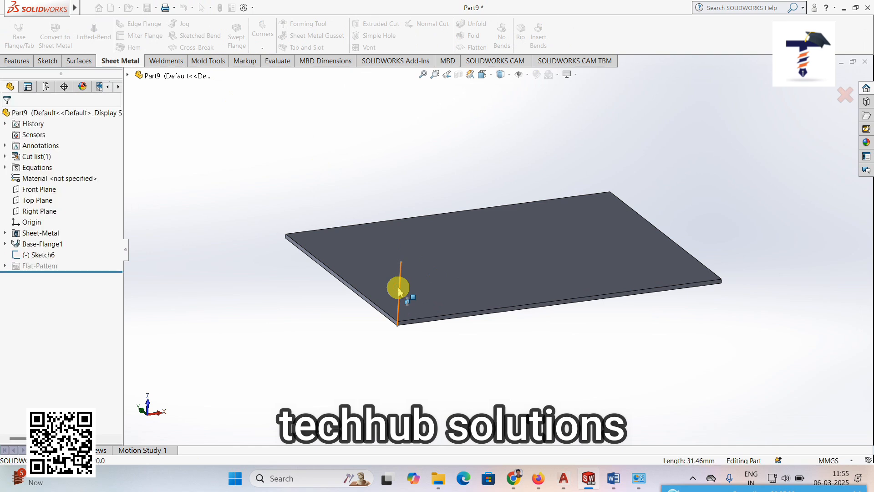
pyautogui.moveTo(383, 355); pyautogui.dragTo(387, 372, button='middle')
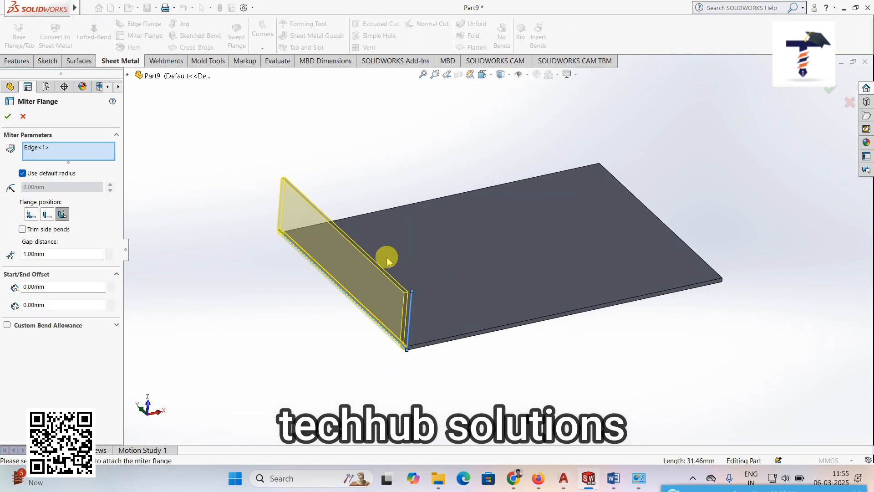
# Add the plate's remaining three lower perimeter edges and create the miter flange with a 1 mm gap distance
pyautogui.click(377, 215)
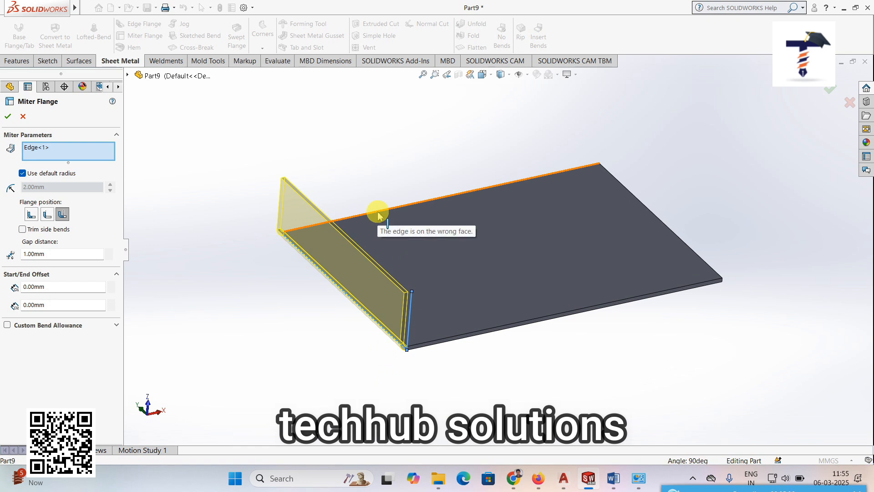
pyautogui.moveTo(326, 318); pyautogui.dragTo(435, 337, button='middle')
pyautogui.click(486, 293)
pyautogui.moveTo(306, 322); pyautogui.dragTo(433, 337, button='middle')
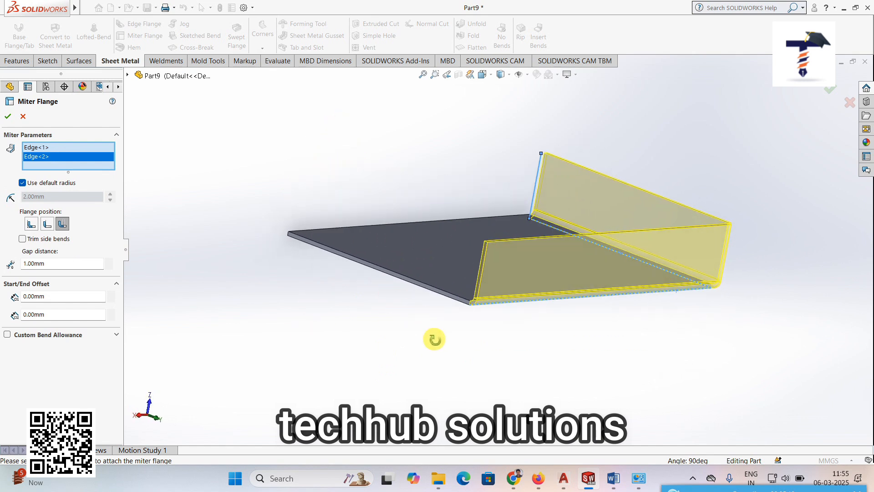
pyautogui.click(433, 296)
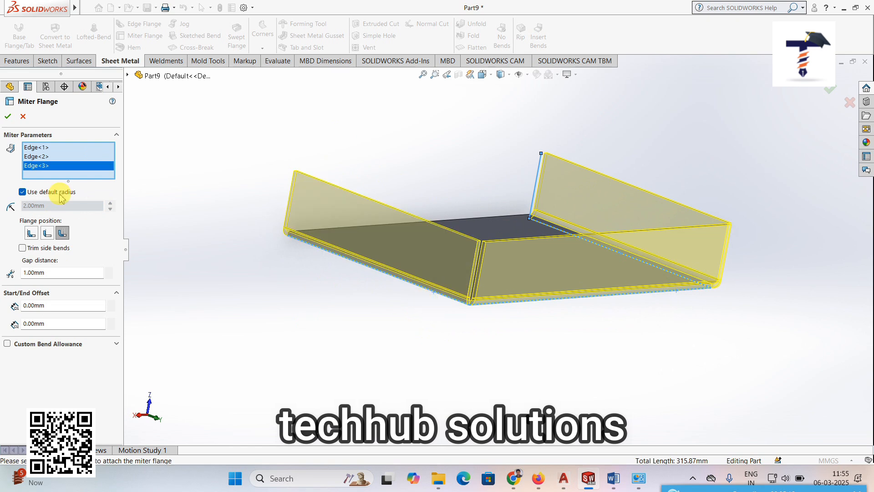
pyautogui.moveTo(286, 318); pyautogui.dragTo(392, 353, button='middle')
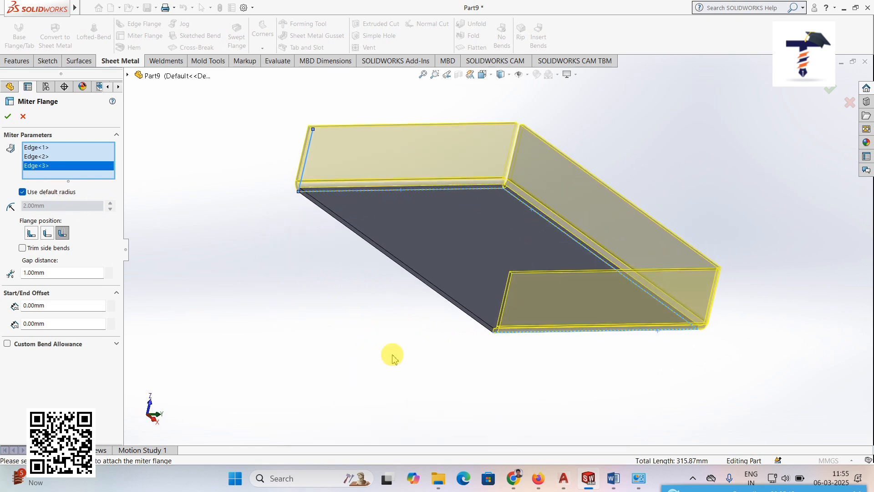
pyautogui.click(458, 311)
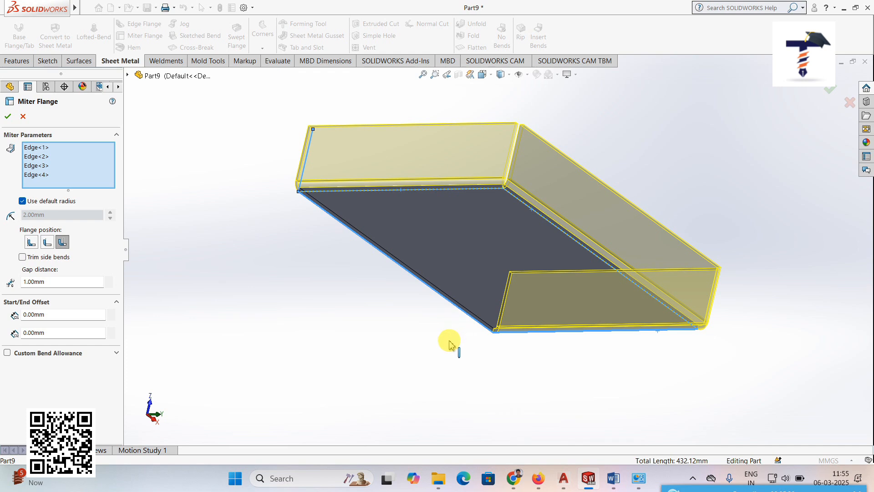
pyautogui.moveTo(454, 343); pyautogui.dragTo(361, 318, button='middle')
pyautogui.click(7, 118)
# Examine the gap between the adjoining flanges at the tray's corner
pyautogui.scroll(-2, 747, 203)
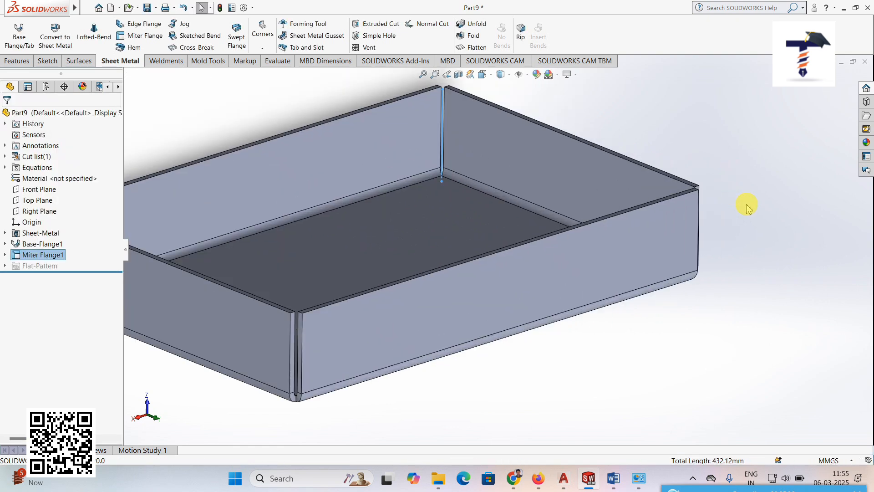
pyautogui.scroll(3, 319, 344)
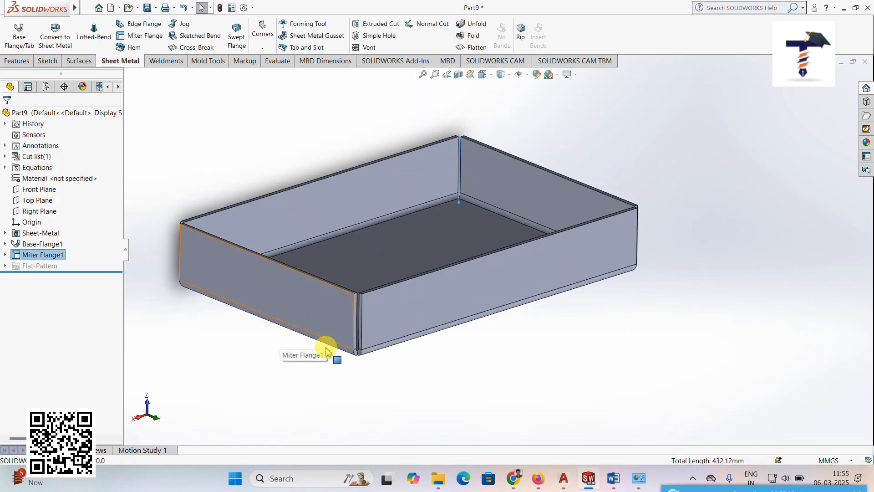
pyautogui.scroll(-5, 377, 335)
pyautogui.moveTo(430, 254); pyautogui.dragTo(441, 273, button='middle')
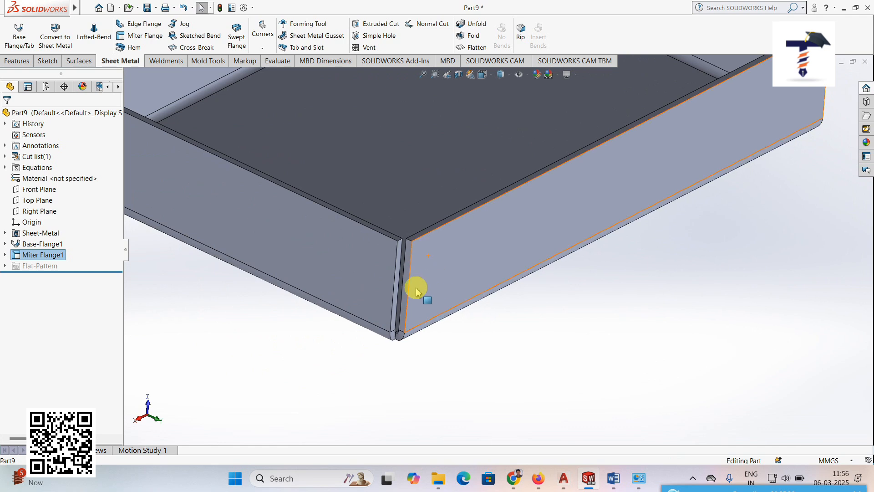
pyautogui.scroll(-2, 416, 290)
pyautogui.scroll(3, 413, 290)
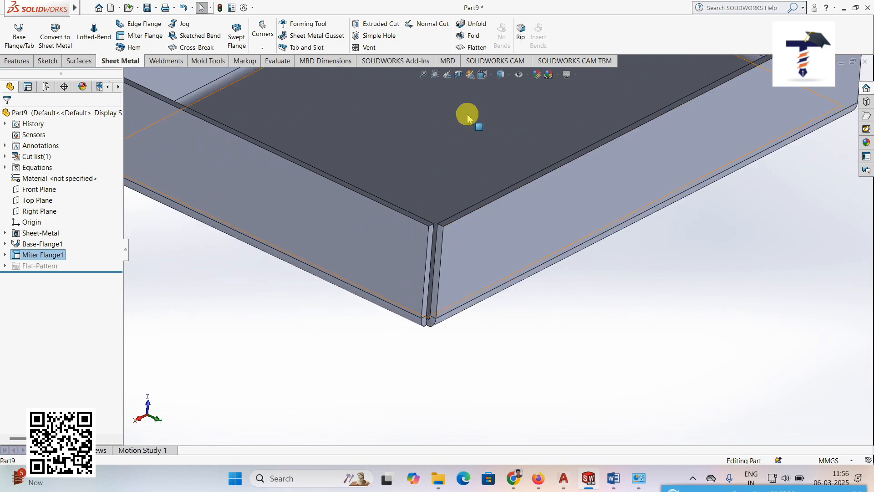
pyautogui.click(422, 74)
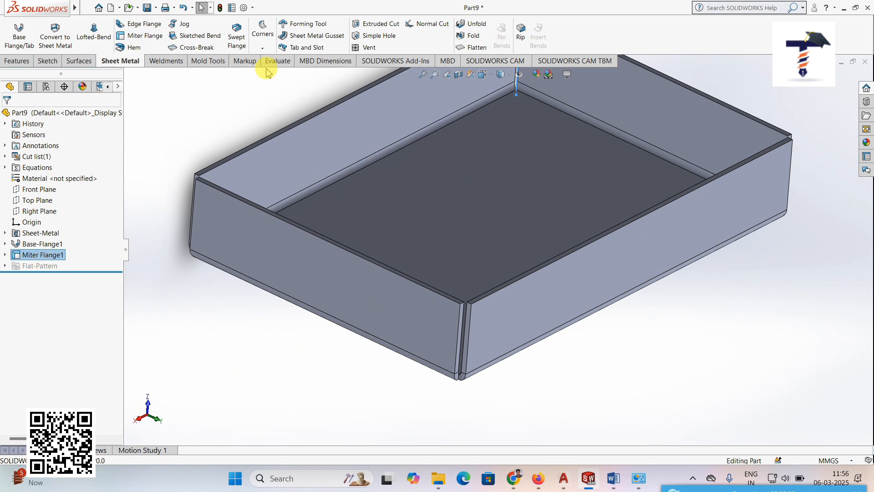
# Start a Closed Corner at the tray's near corner, selecting one mitered flange's end face as the face to extend
pyautogui.click(263, 49)
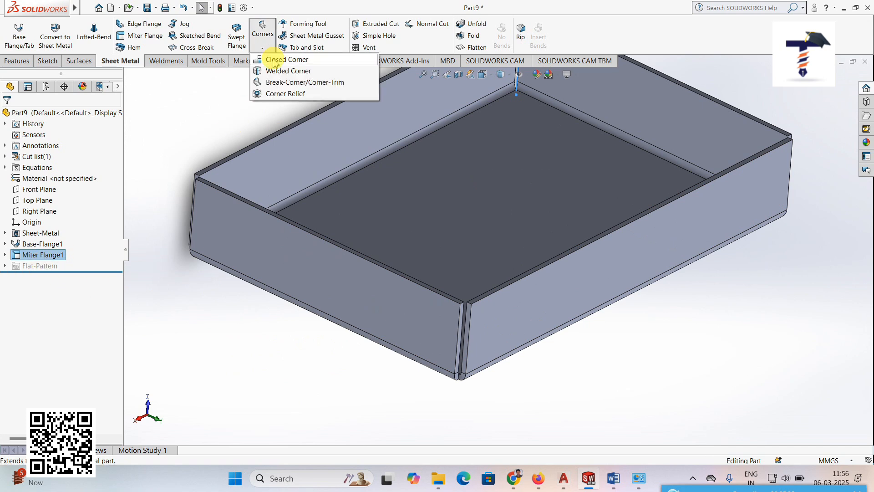
pyautogui.click(275, 61)
pyautogui.moveTo(523, 341); pyautogui.dragTo(468, 307, button='middle')
pyautogui.scroll(-3, 461, 319)
pyautogui.click(461, 313)
pyautogui.click(465, 329)
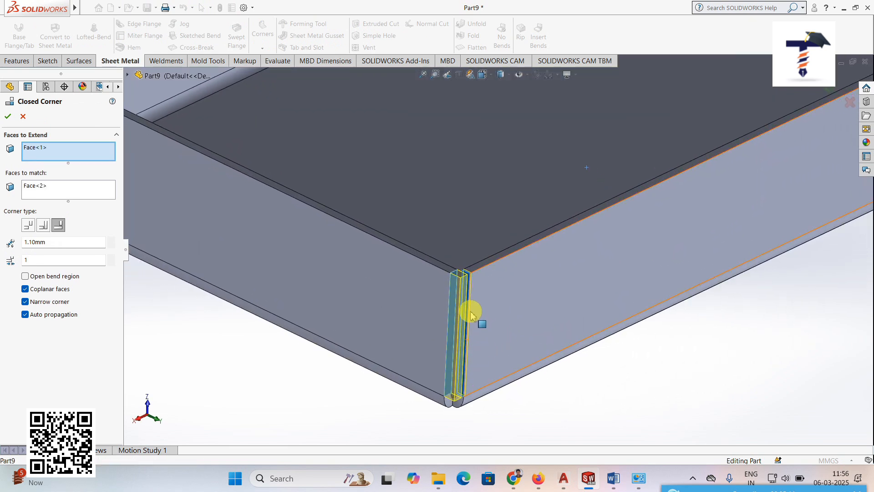
pyautogui.scroll(-2, 468, 308)
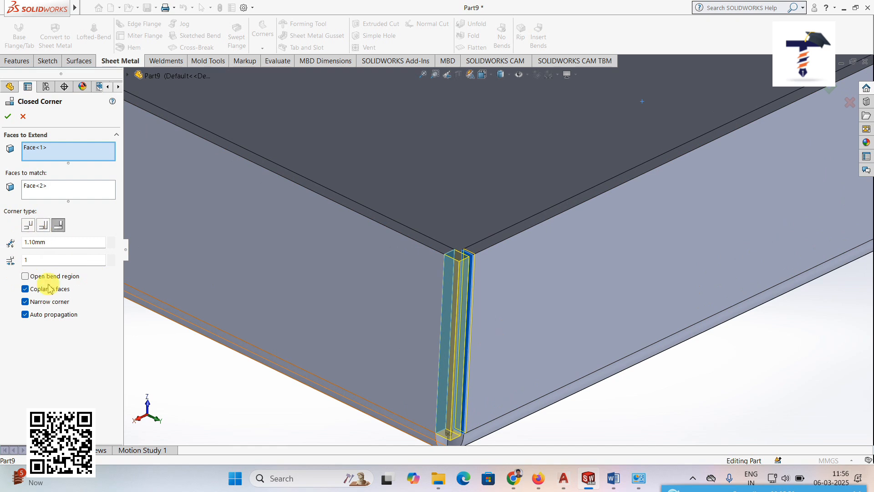
# Set the corner type to Overlap with a 1.10 mm gap and create the closed corner
pyautogui.click(27, 225)
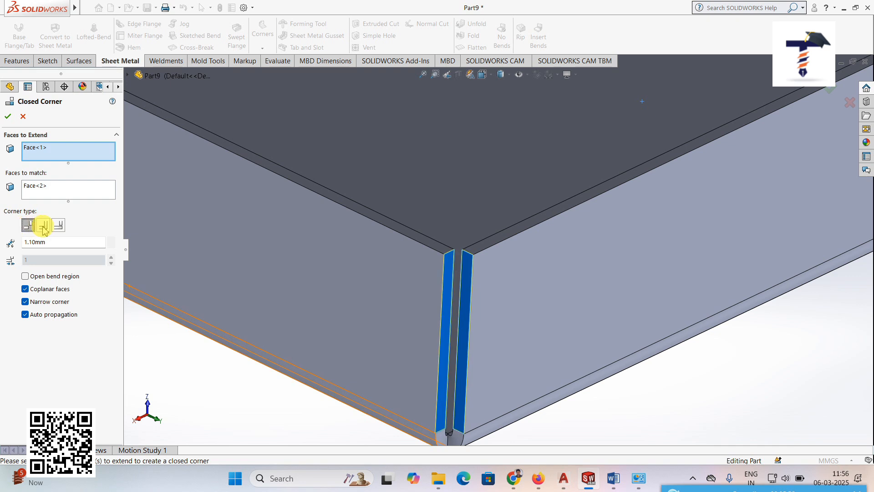
pyautogui.click(43, 226)
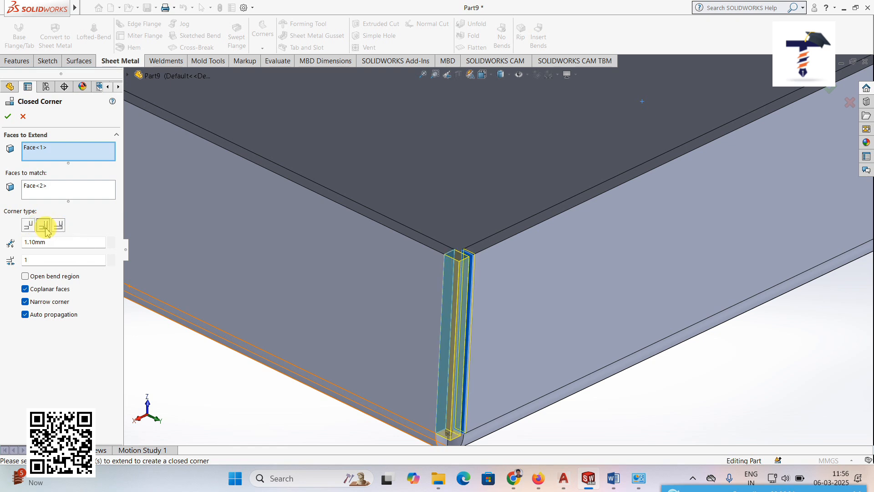
pyautogui.click(45, 227)
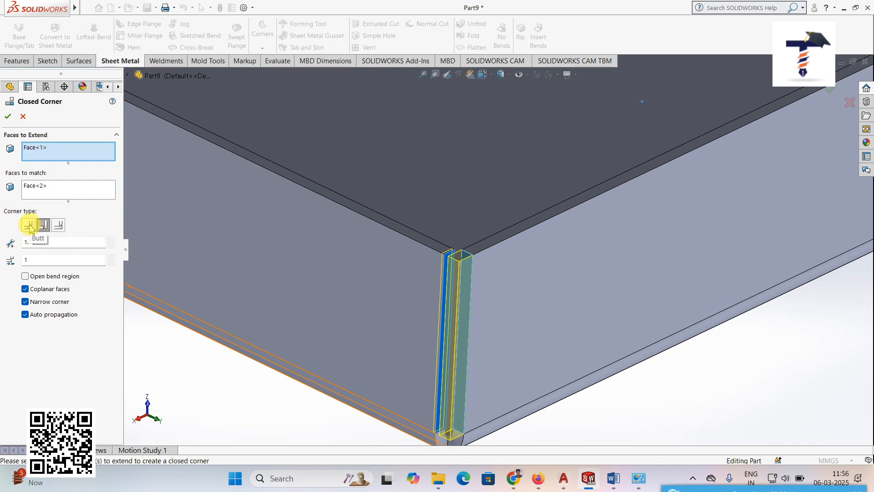
pyautogui.click(9, 117)
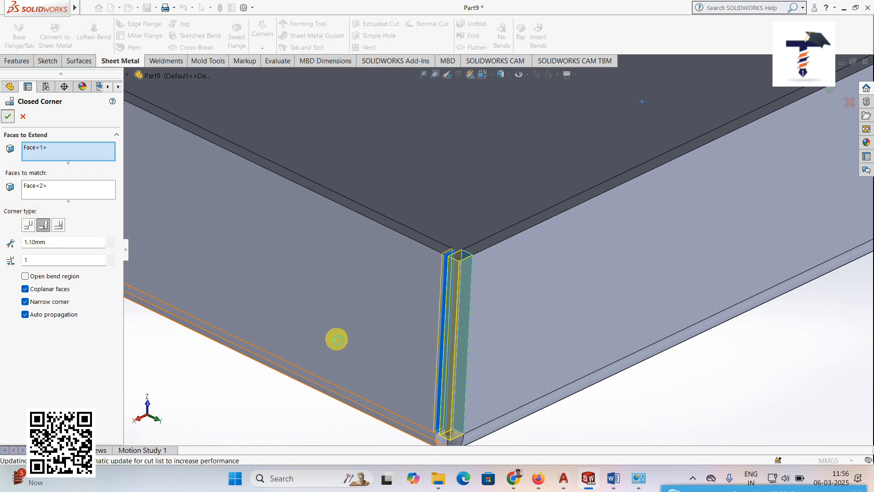
pyautogui.scroll(1, 336, 340)
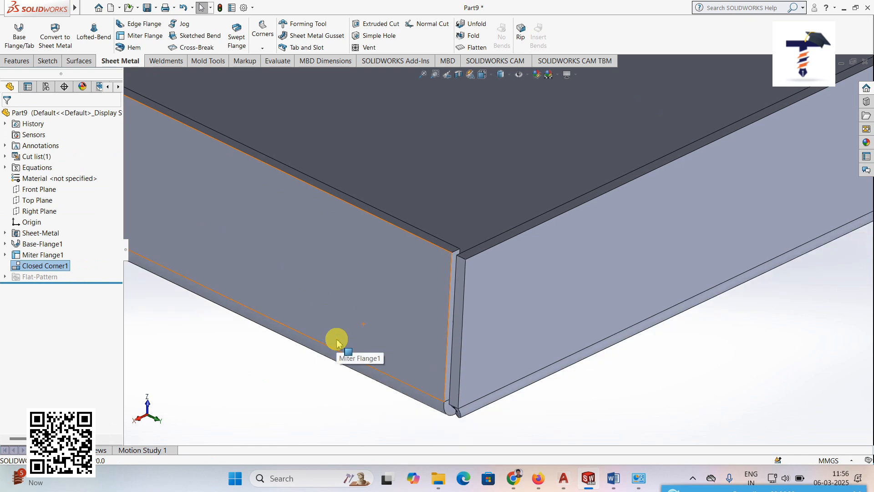
pyautogui.moveTo(555, 339)
pyautogui.mouseDown(button='middle')
pyautogui.moveTo(579, 367)
pyautogui.moveTo(564, 348)
pyautogui.mouseUp(button='middle')
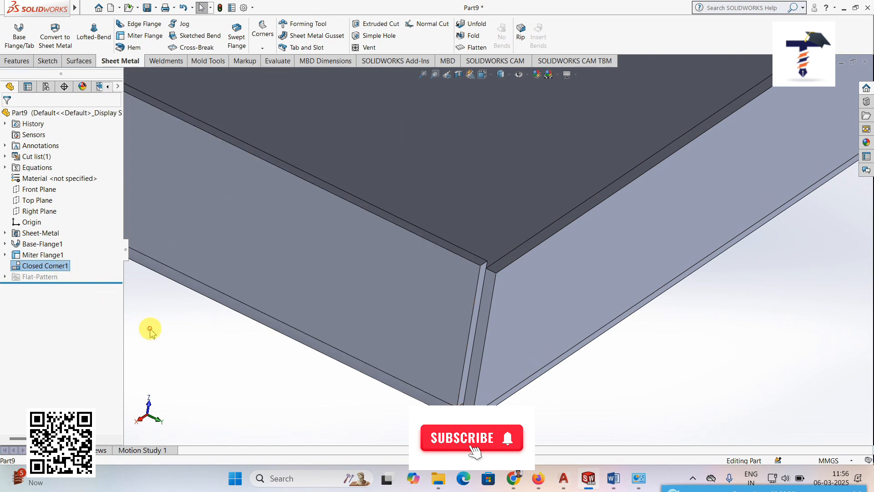
# Edit the closed corner feature and change its corner type to Underlap
pyautogui.click(39, 266)
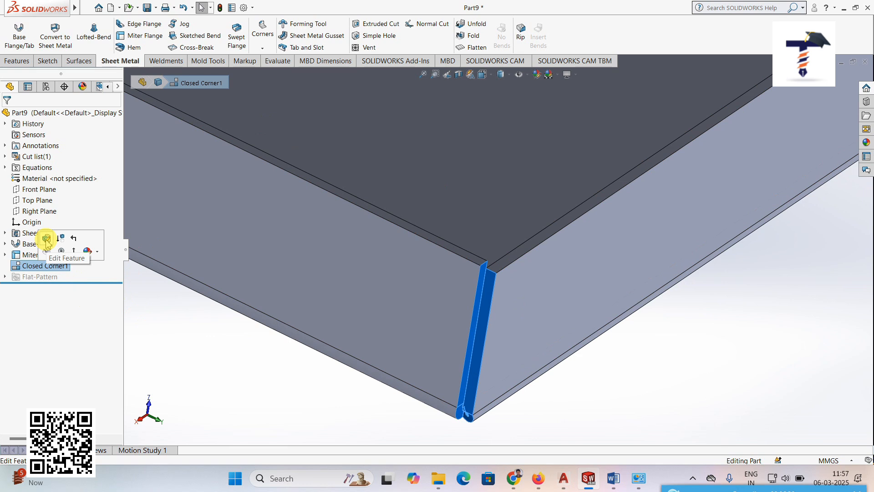
pyautogui.click(47, 240)
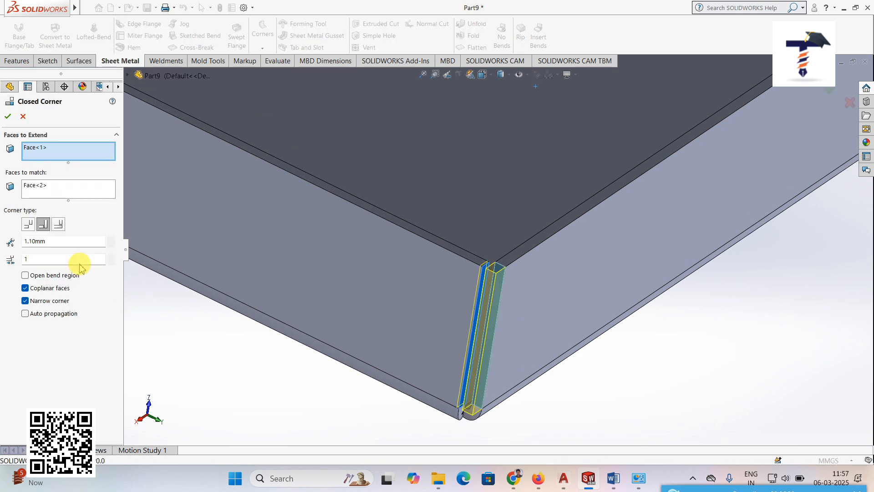
pyautogui.click(59, 225)
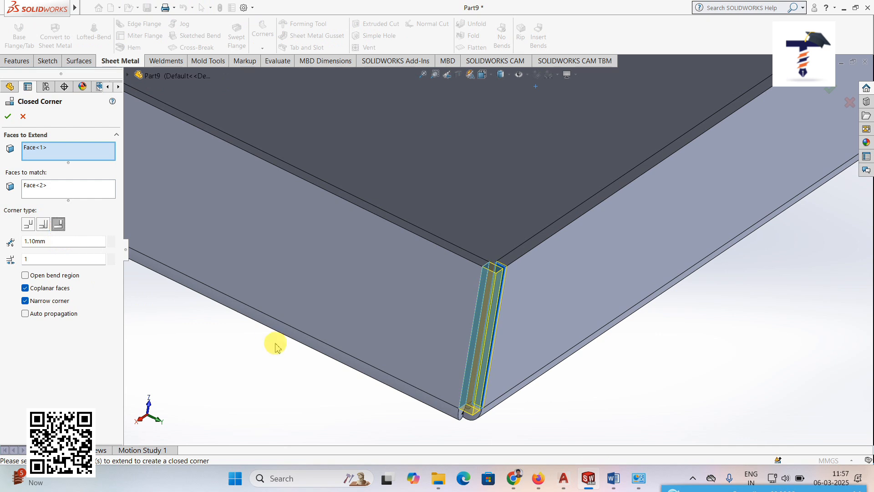
pyautogui.click(8, 117)
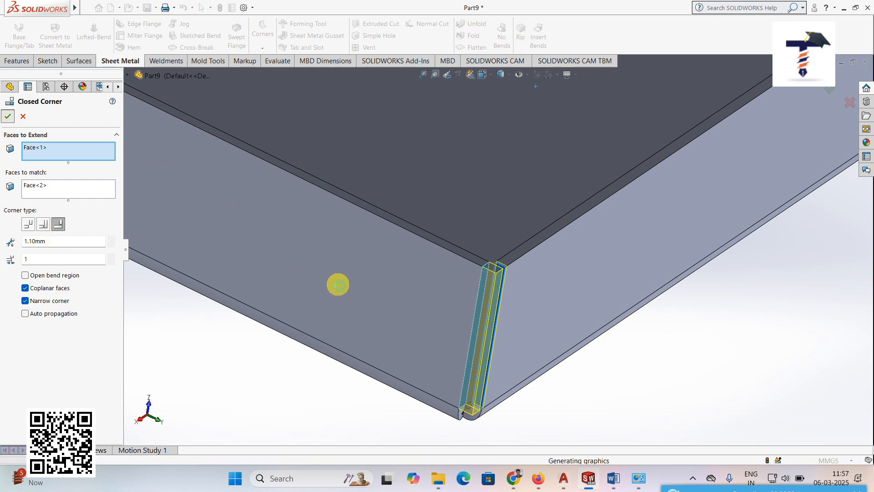
# Undo the closed corner so the tray's near corner is open again
pyautogui.moveTo(446, 312); pyautogui.dragTo(429, 303, button='middle')
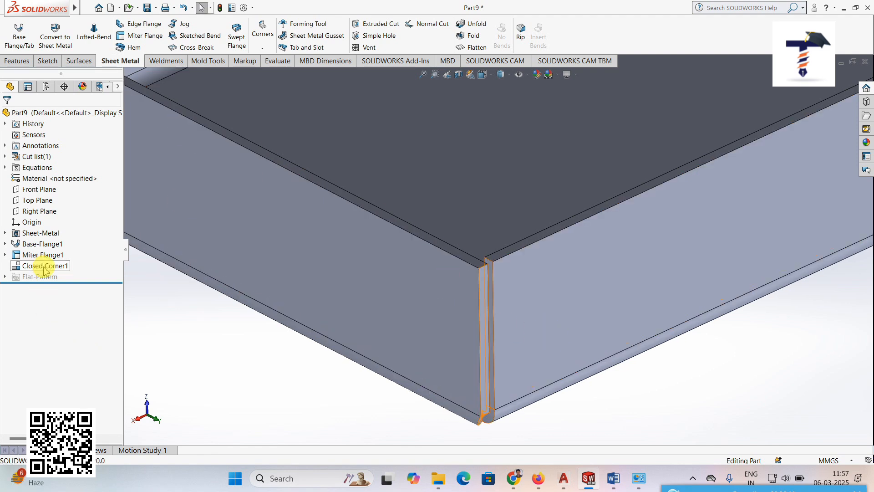
pyautogui.scroll(5, 214, 306)
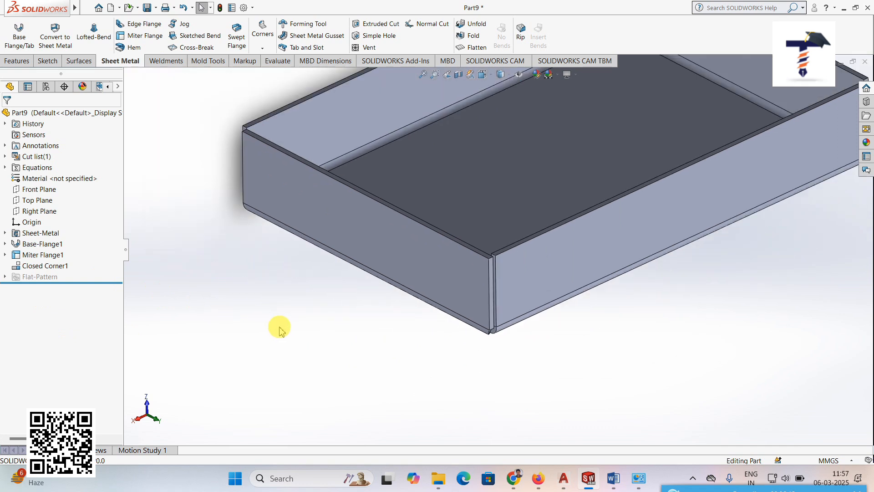
pyautogui.scroll(2, 280, 327)
pyautogui.moveTo(281, 326)
pyautogui.mouseDown(button='middle')
pyautogui.moveTo(299, 313)
pyautogui.moveTo(282, 321)
pyautogui.mouseUp(button='middle')
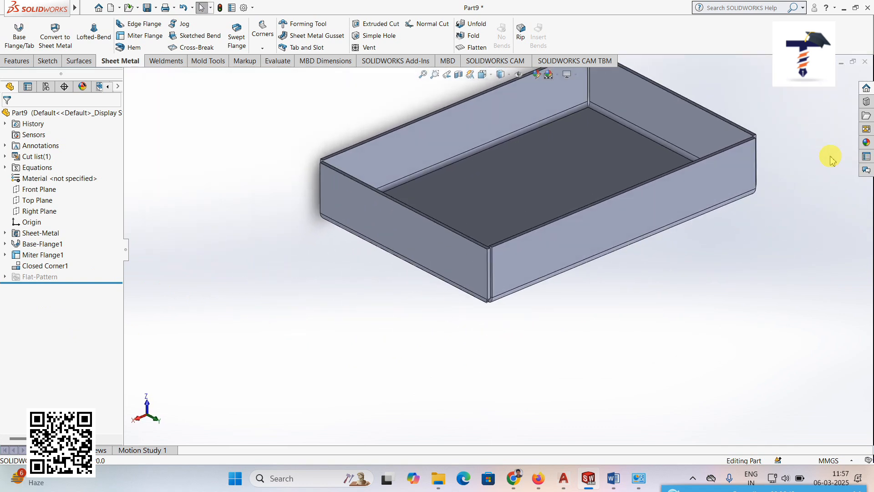
pyautogui.scroll(-1, 801, 118)
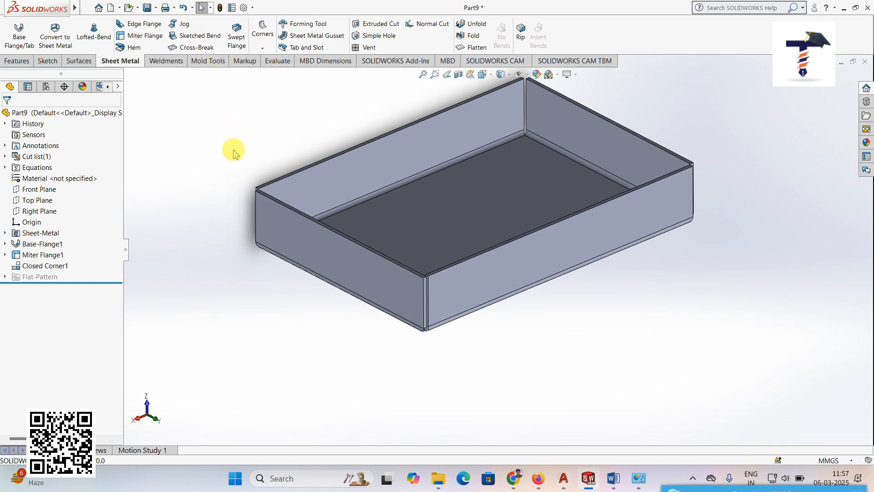
pyautogui.moveTo(233, 150); pyautogui.dragTo(238, 151, button='middle')
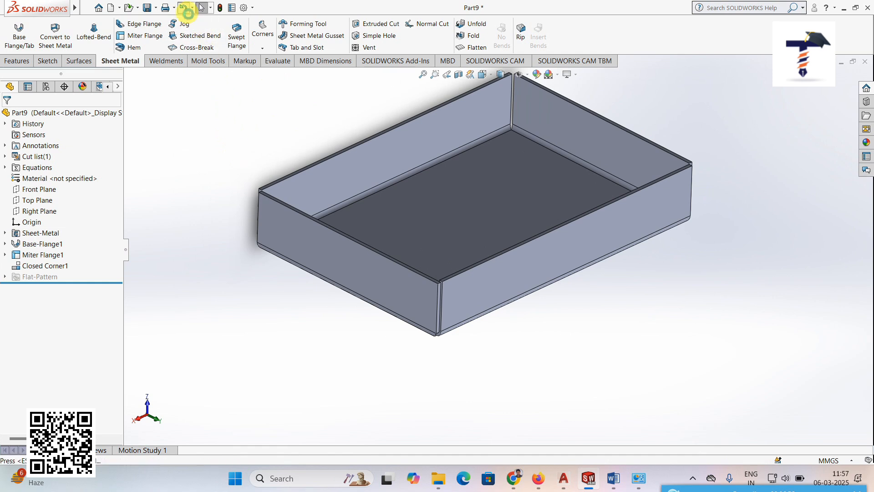
pyautogui.click(184, 8)
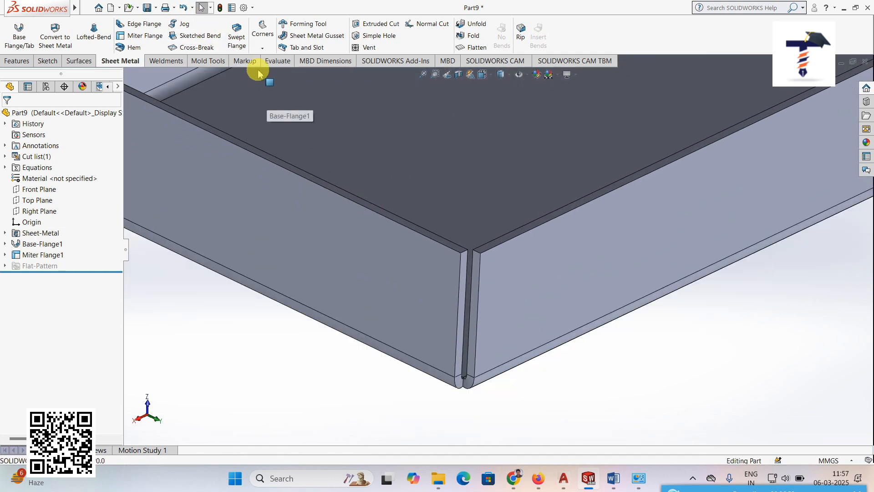
# Create a Welded Corner at the tray's near corner with a 1.00 mm fillet and weld texture, then close the command
pyautogui.click(263, 35)
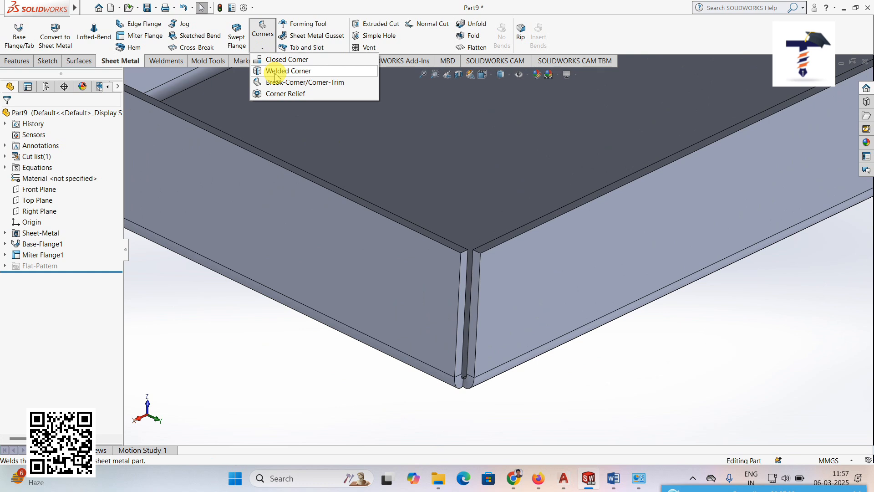
pyautogui.click(276, 71)
pyautogui.click(474, 364)
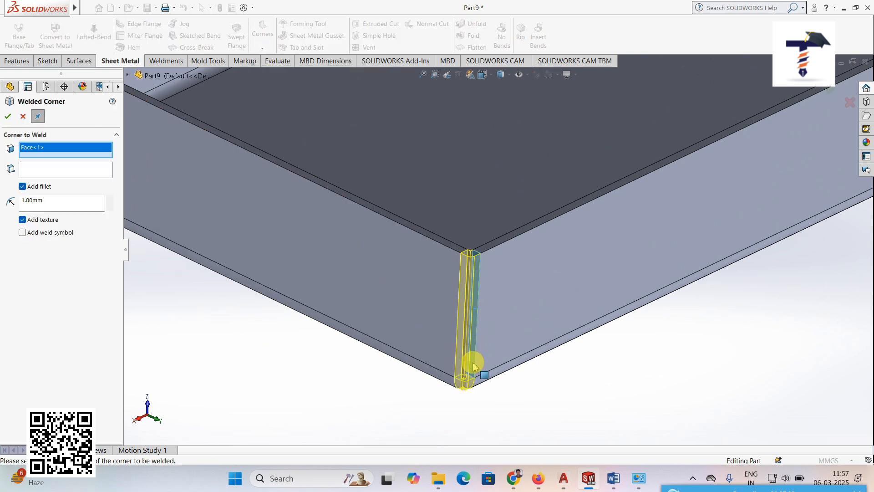
pyautogui.scroll(3, 474, 365)
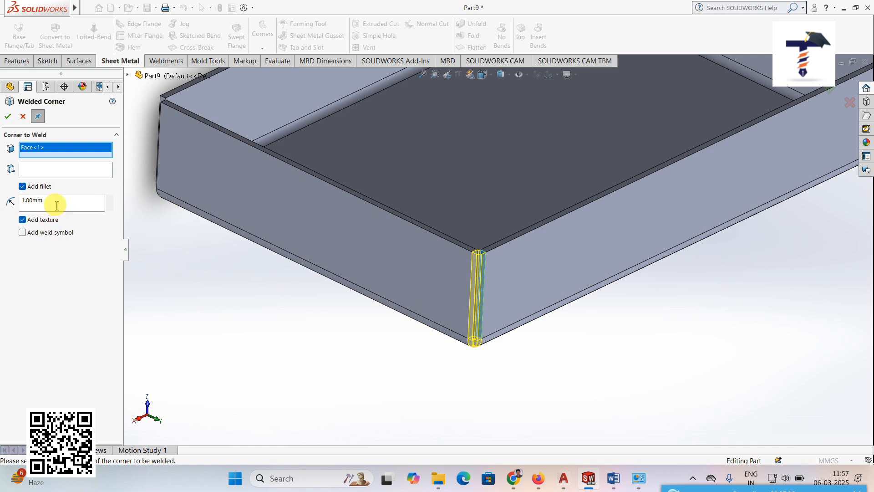
pyautogui.click(8, 116)
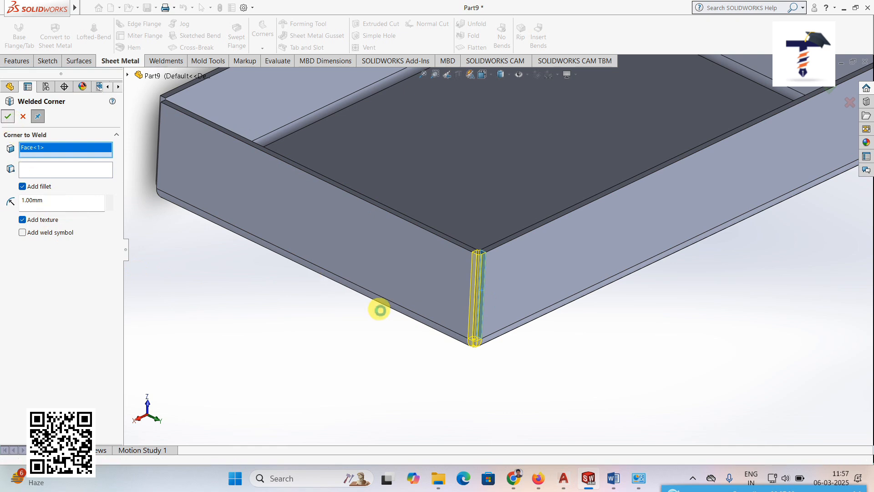
pyautogui.scroll(-5, 493, 254)
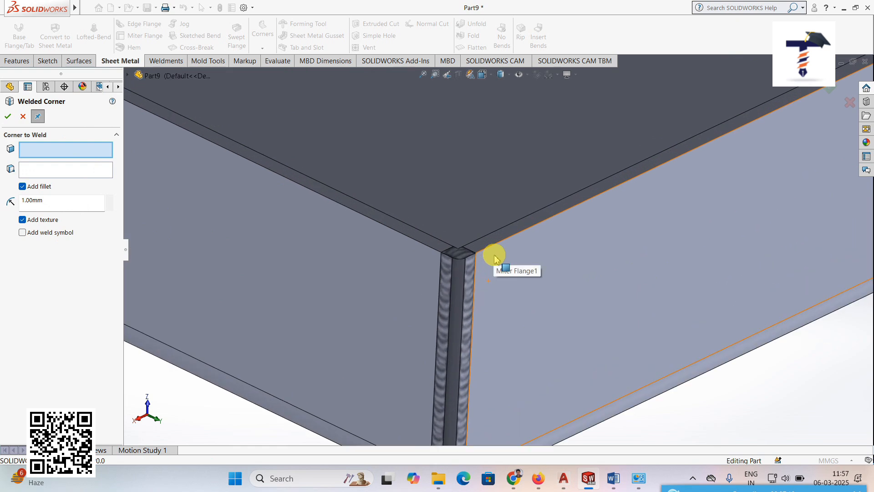
pyautogui.scroll(2, 494, 273)
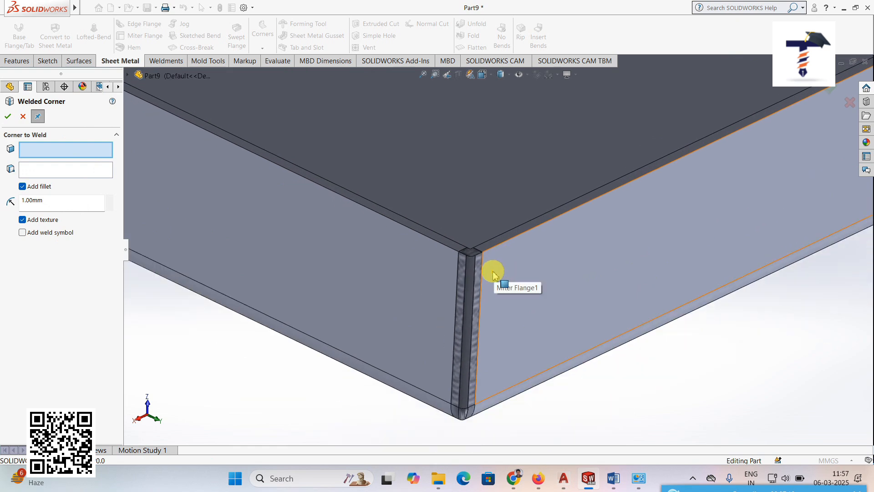
pyautogui.scroll(1, 494, 273)
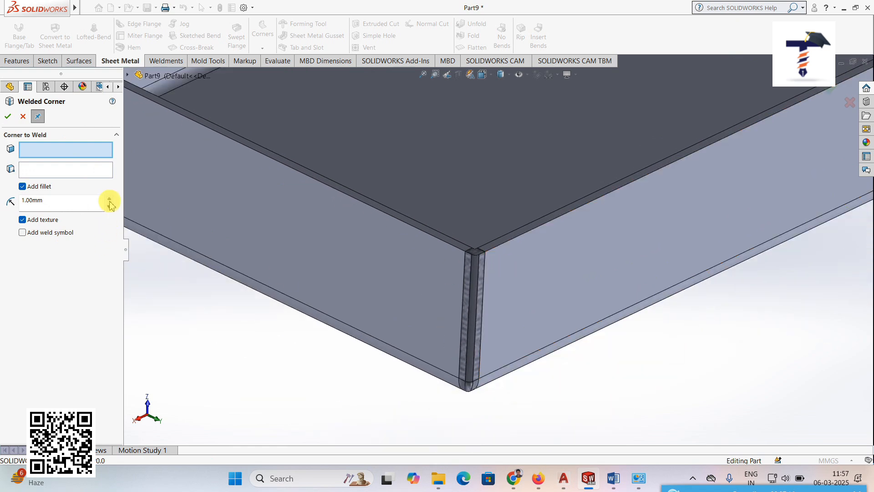
pyautogui.click(12, 118)
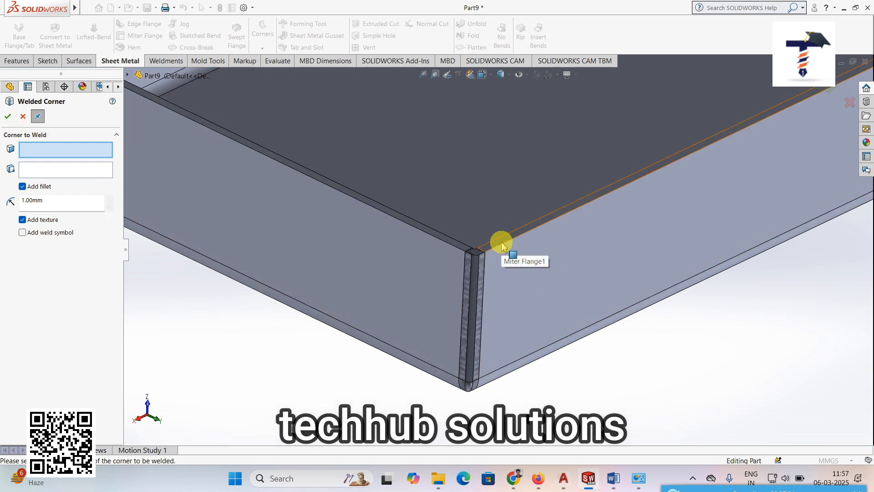
pyautogui.click(25, 115)
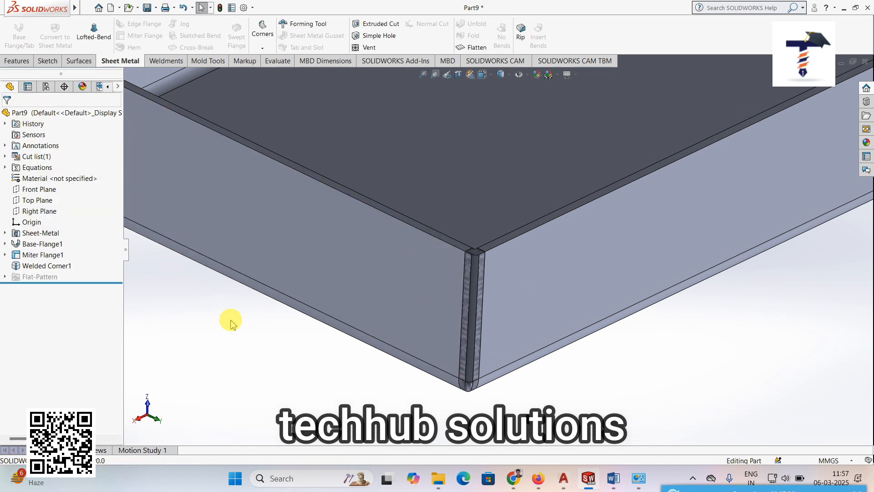
# Create a new part document
pyautogui.scroll(2, 231, 324)
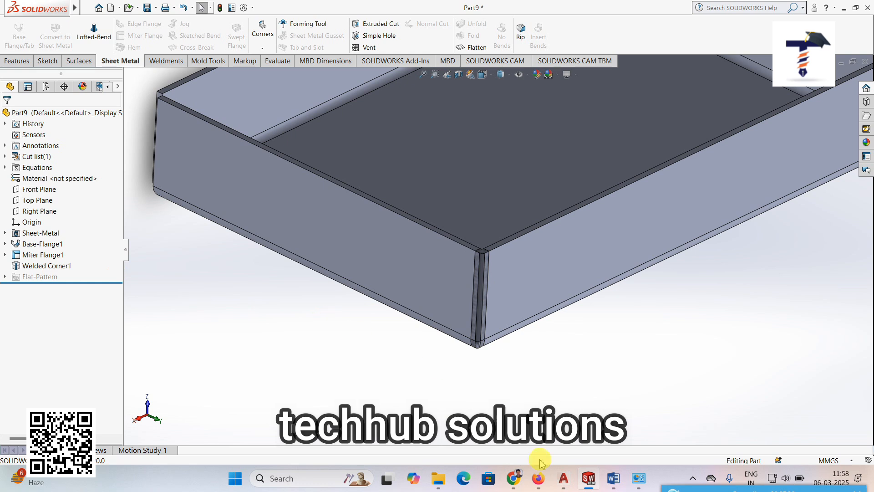
pyautogui.scroll(2, 615, 363)
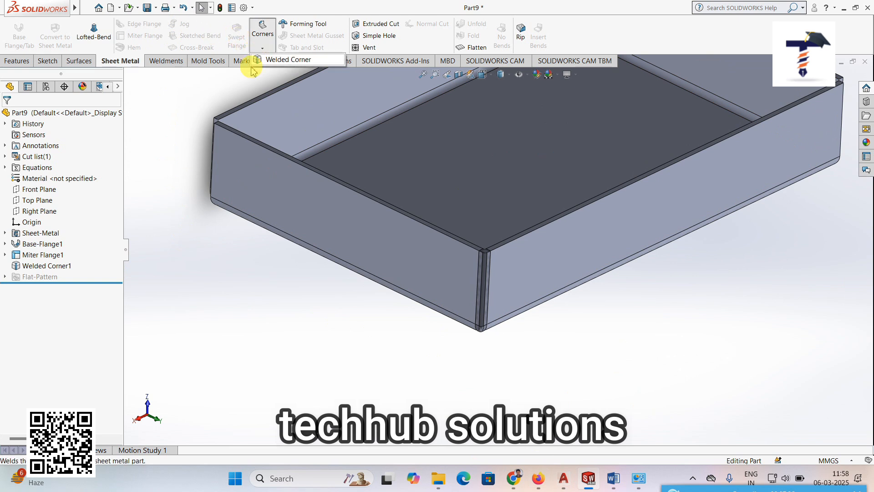
pyautogui.press('f')
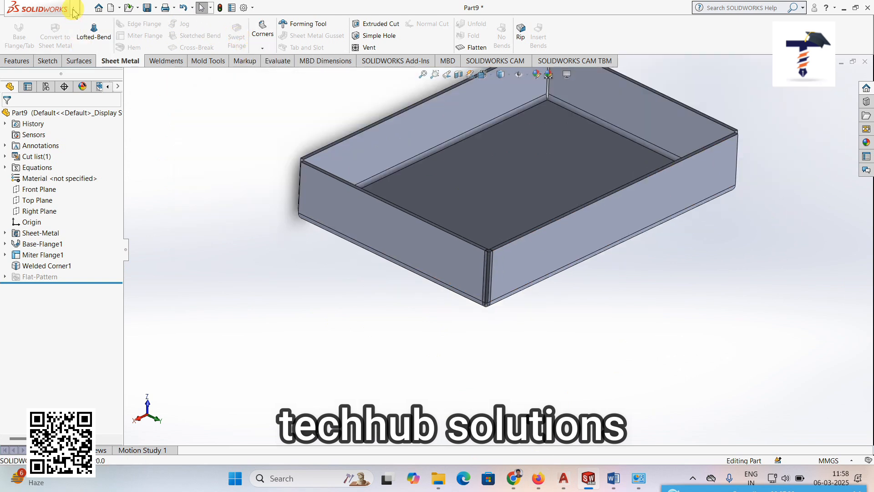
pyautogui.click(86, 8)
pyautogui.click(97, 23)
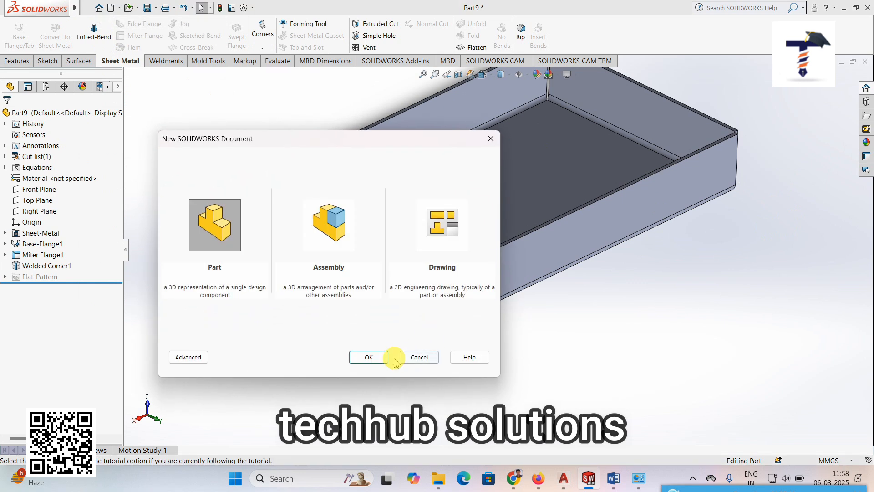
pyautogui.click(379, 358)
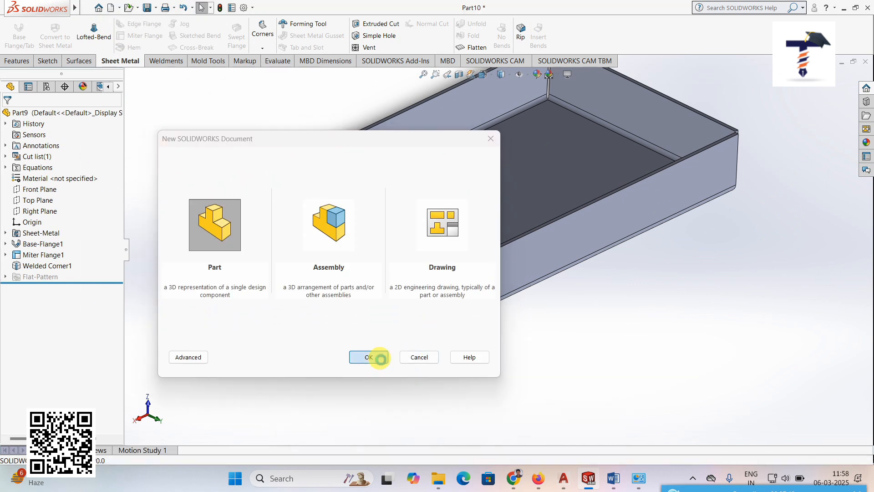
# Sketch a corner rectangle about 171 mm wide around the origin on the Front Plane and exit the sketch
pyautogui.click(39, 168)
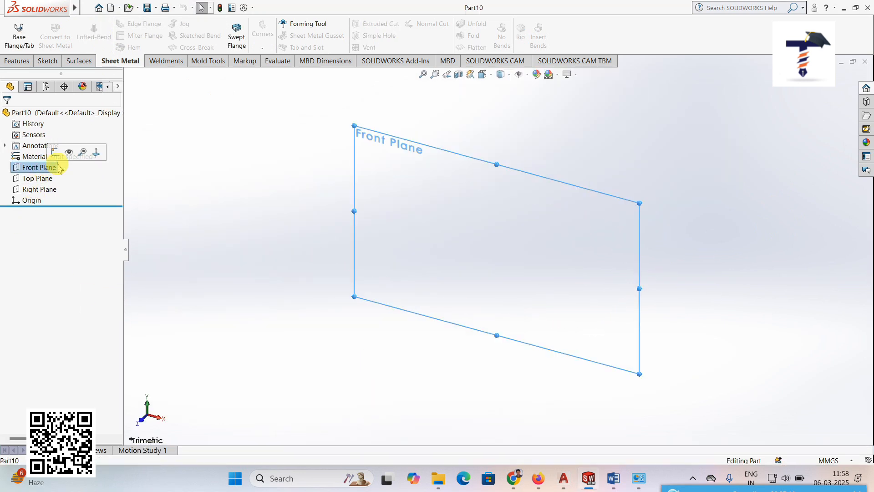
pyautogui.click(94, 151)
pyautogui.click(48, 61)
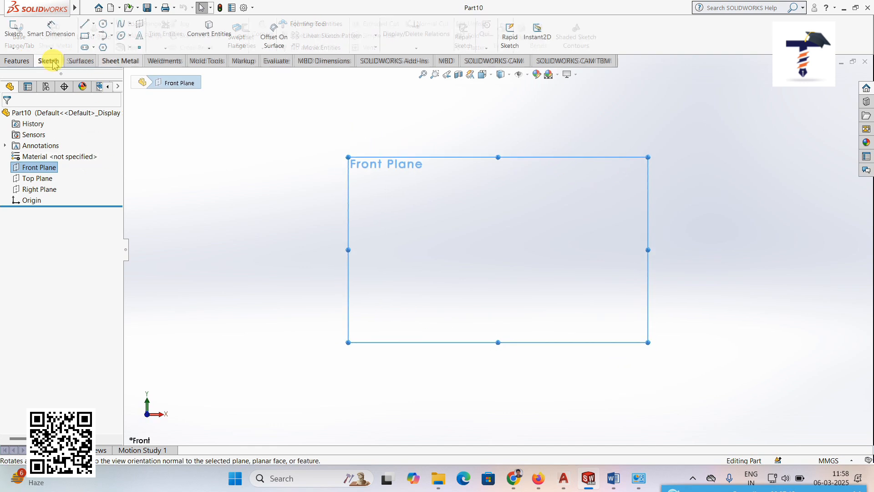
pyautogui.click(85, 35)
pyautogui.click(365, 173)
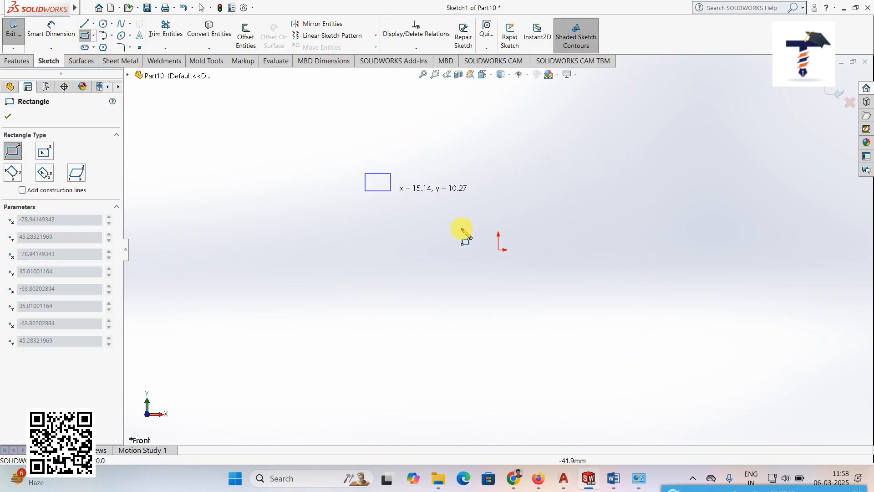
pyautogui.click(653, 352)
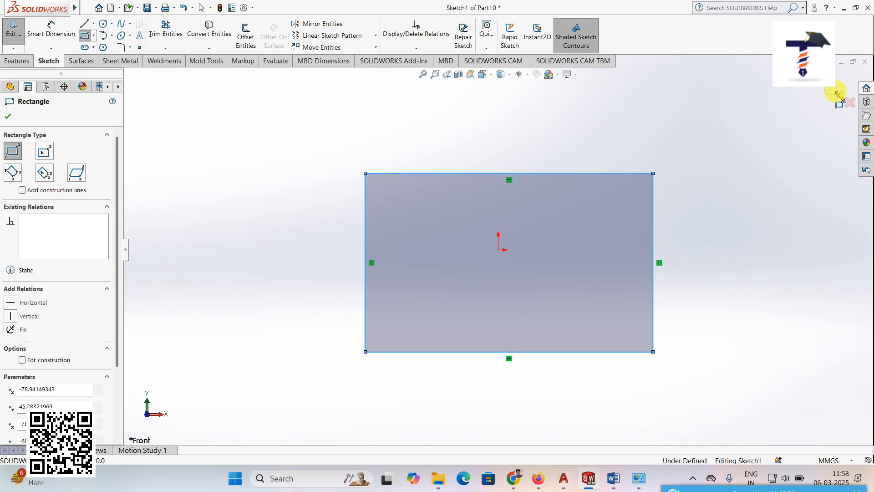
pyautogui.click(837, 93)
# Create a Base Flange from the rectangle sketch with a 2.00 mm thickness, K-Factor 0.5 and rectangular auto relief
pyautogui.moveTo(521, 292); pyautogui.dragTo(347, 228, button='middle')
pyautogui.click(117, 63)
pyautogui.click(18, 32)
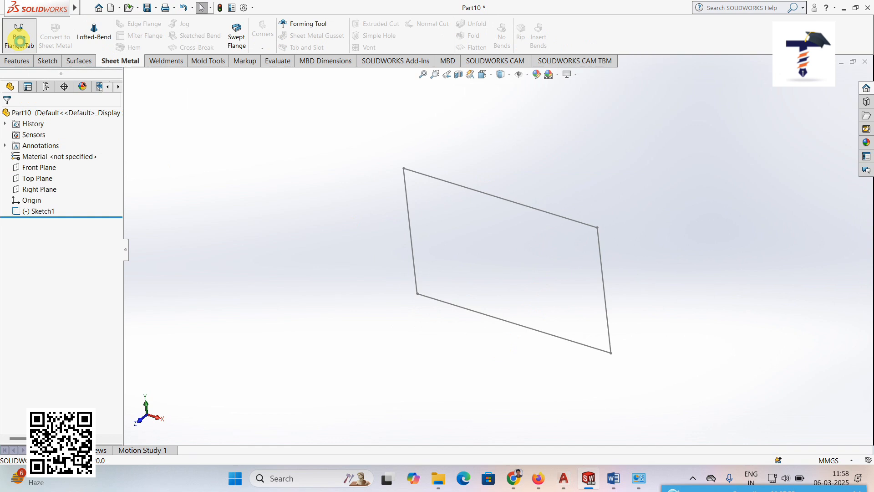
pyautogui.click(481, 192)
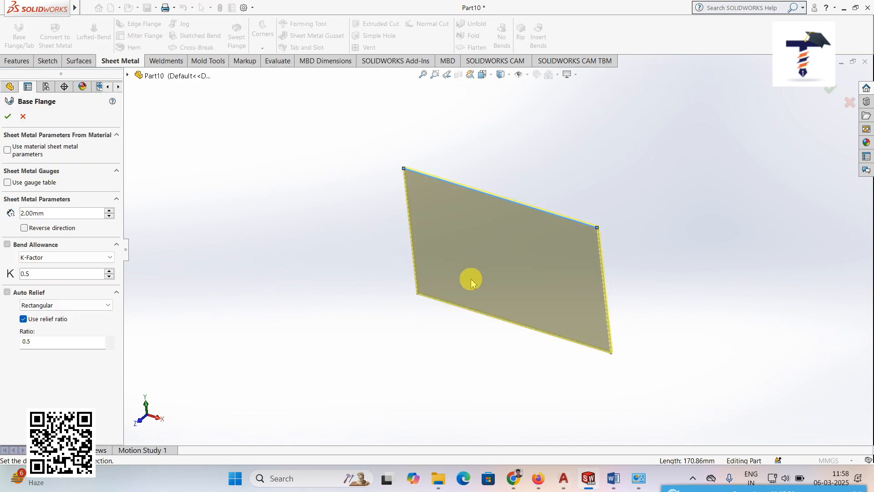
pyautogui.click(4, 119)
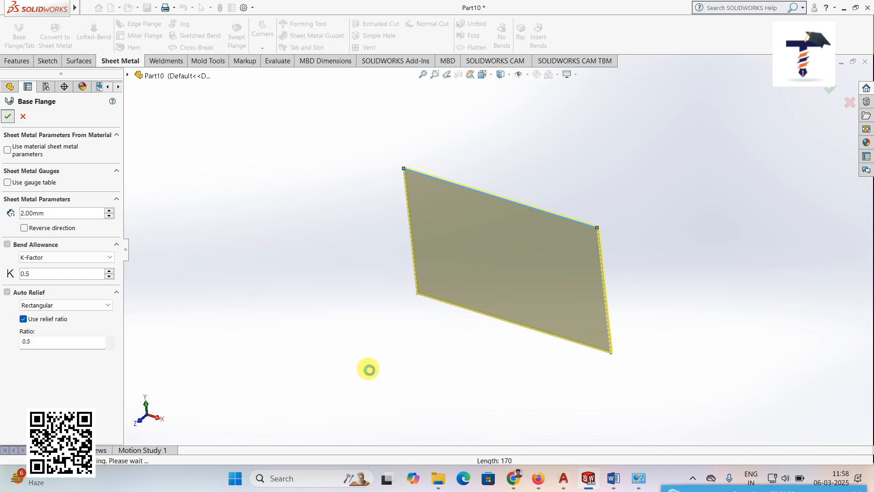
pyautogui.moveTo(414, 384); pyautogui.dragTo(481, 204, button='middle')
pyautogui.moveTo(514, 369)
pyautogui.mouseDown(button='middle')
pyautogui.moveTo(548, 296)
pyautogui.moveTo(520, 367)
pyautogui.mouseUp(button='middle')
pyautogui.scroll(-2, 622, 281)
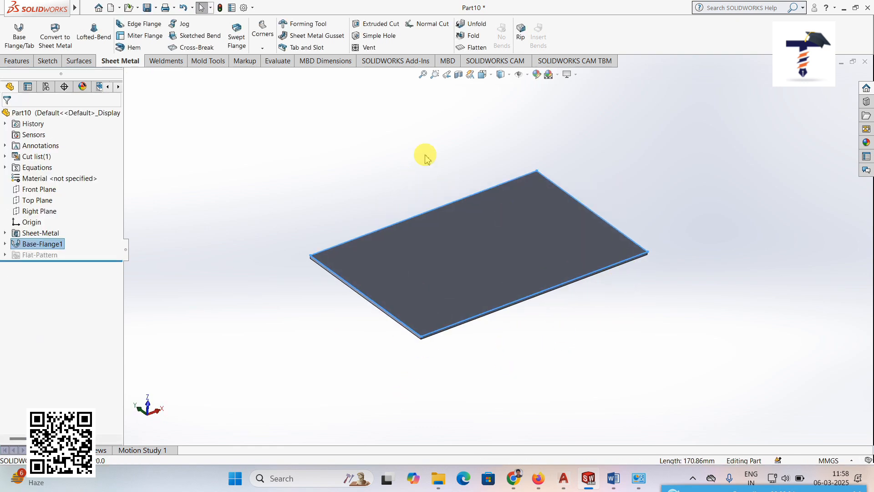
pyautogui.click(332, 132)
pyautogui.click(262, 48)
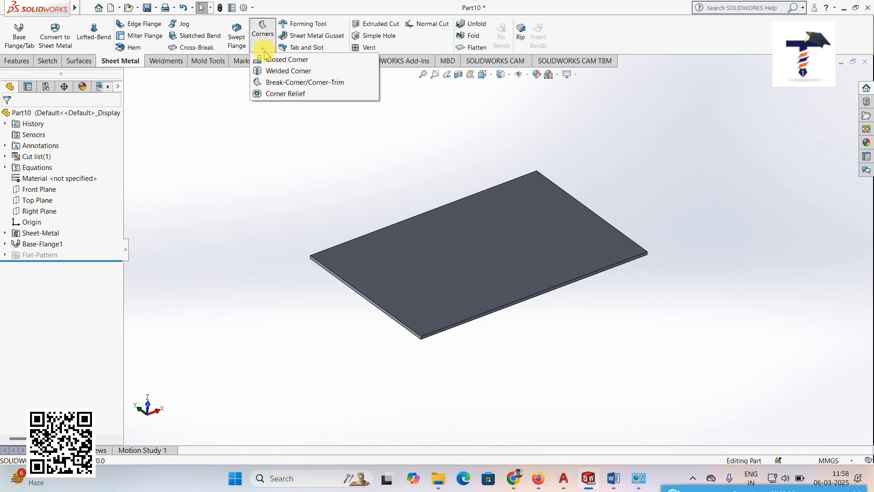
pyautogui.click(273, 71)
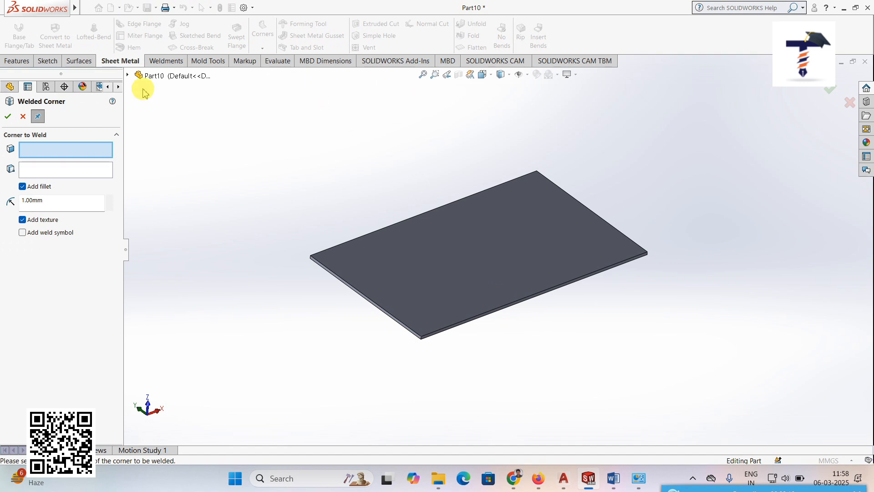
pyautogui.click(23, 117)
# Break the plate's near corner with a chamfer-type Break Corner at an 18.00 mm distance
pyautogui.click(262, 48)
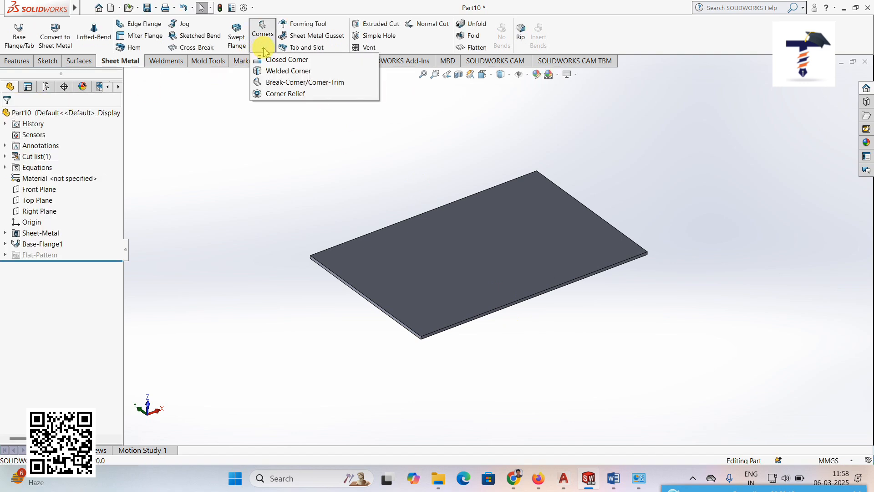
pyautogui.click(279, 84)
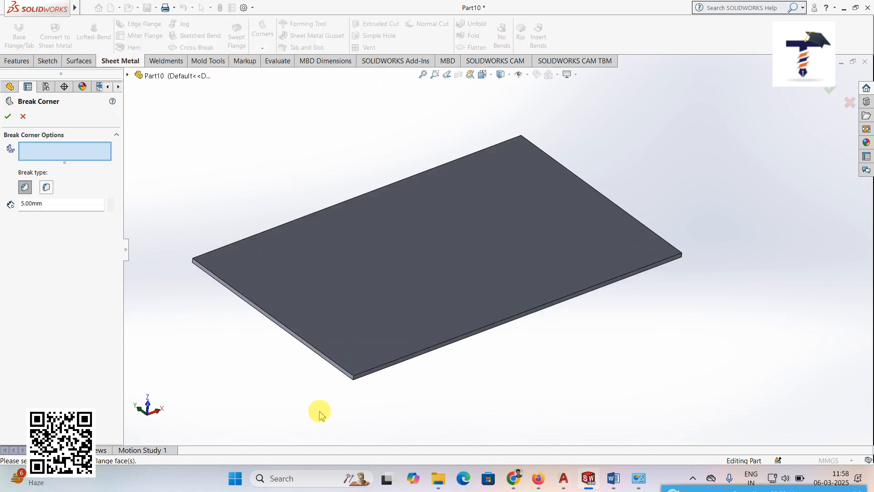
pyautogui.scroll(-3, 358, 400)
pyautogui.click(390, 346)
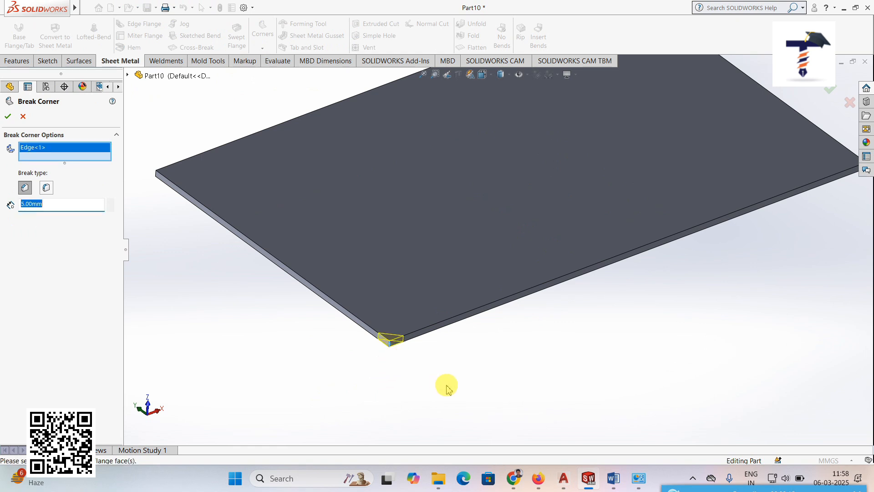
pyautogui.scroll(-2, 474, 341)
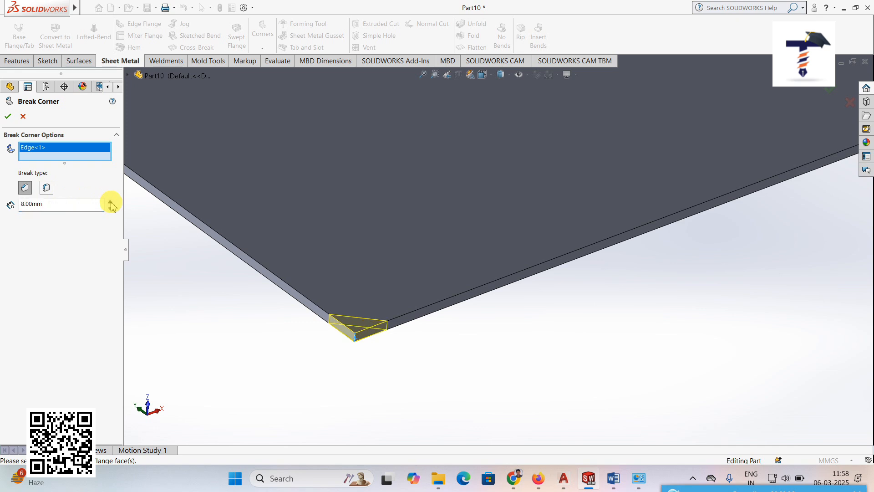
pyautogui.click(111, 202)
pyautogui.click(111, 202)
pyautogui.click(110, 202)
pyautogui.click(111, 202)
pyautogui.click(111, 202)
pyautogui.click(111, 202)
pyautogui.click(9, 118)
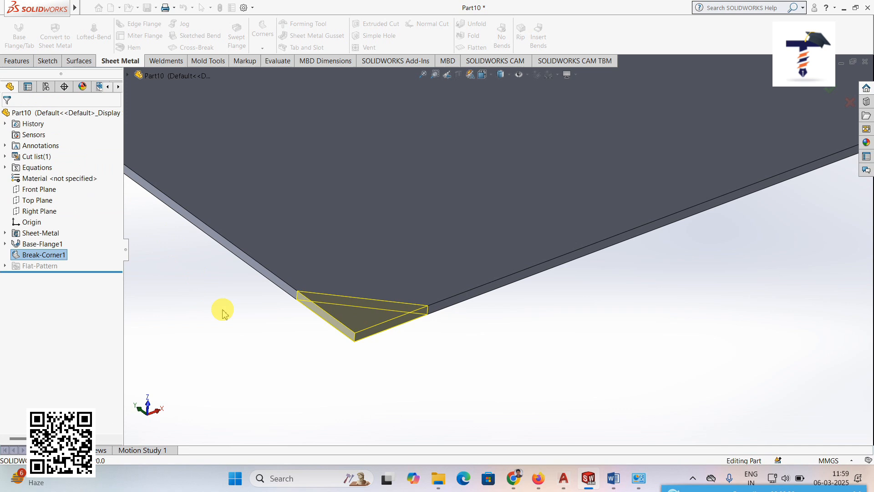
pyautogui.click(275, 354)
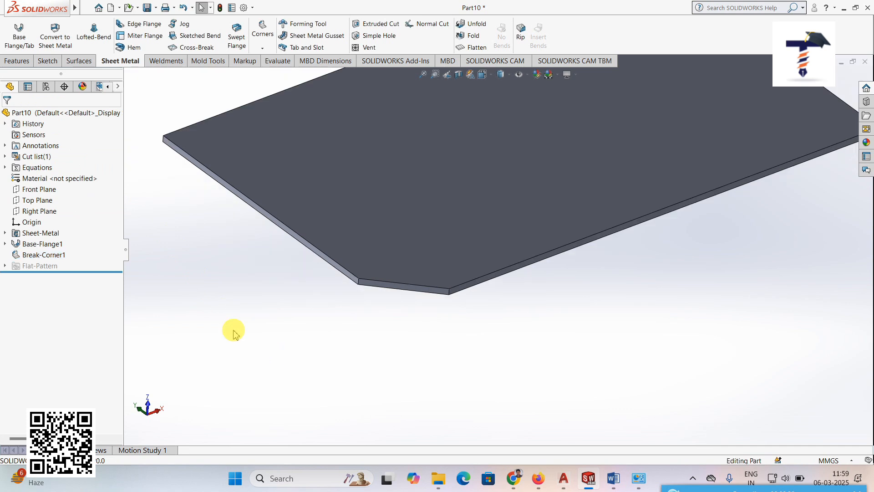
# Edit the near corner's Break Corner feature and change its break type to fillet
pyautogui.click(62, 255)
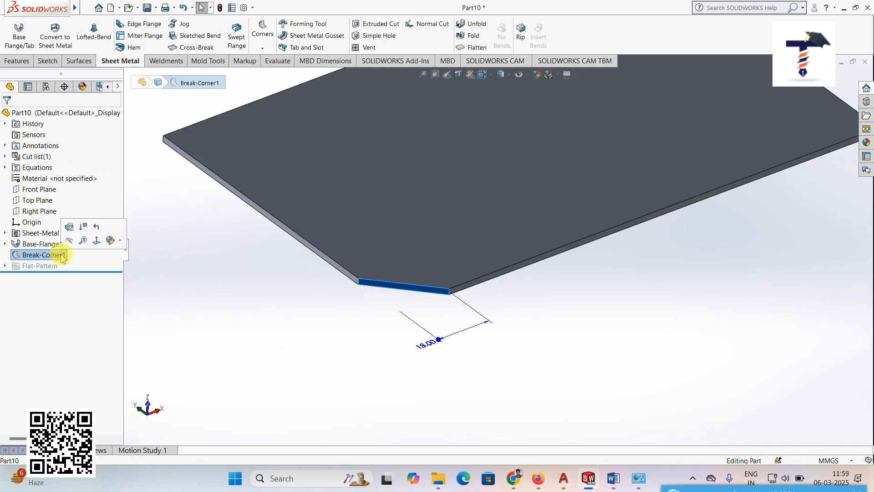
pyautogui.click(70, 228)
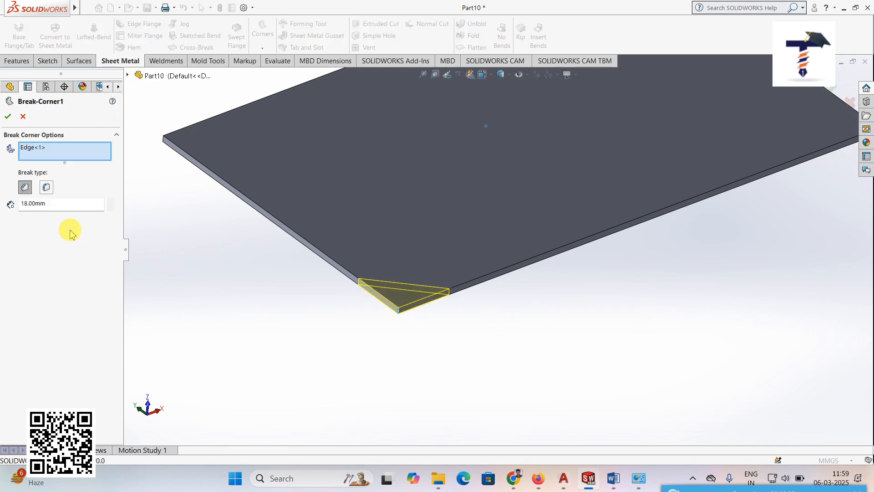
pyautogui.click(48, 188)
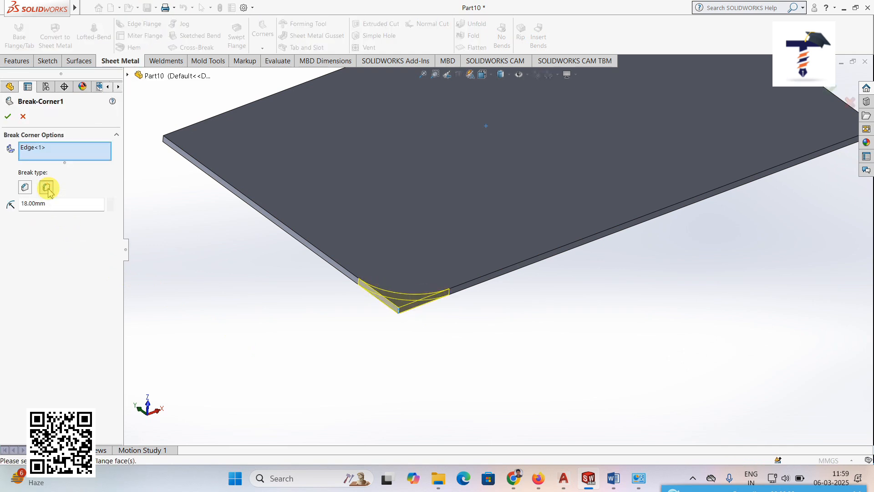
pyautogui.click(8, 118)
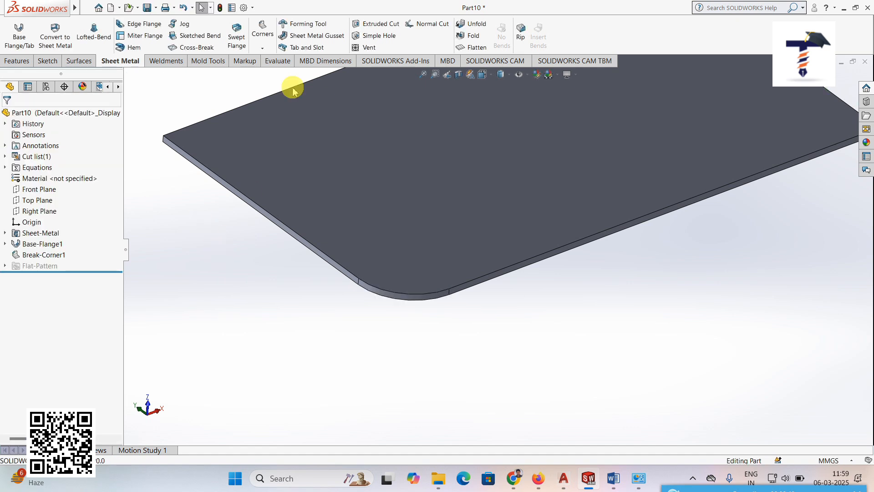
# Add a second Break Corner of chamfer type at 18.00 mm to the adjacent corner on the plate's short side
pyautogui.click(262, 48)
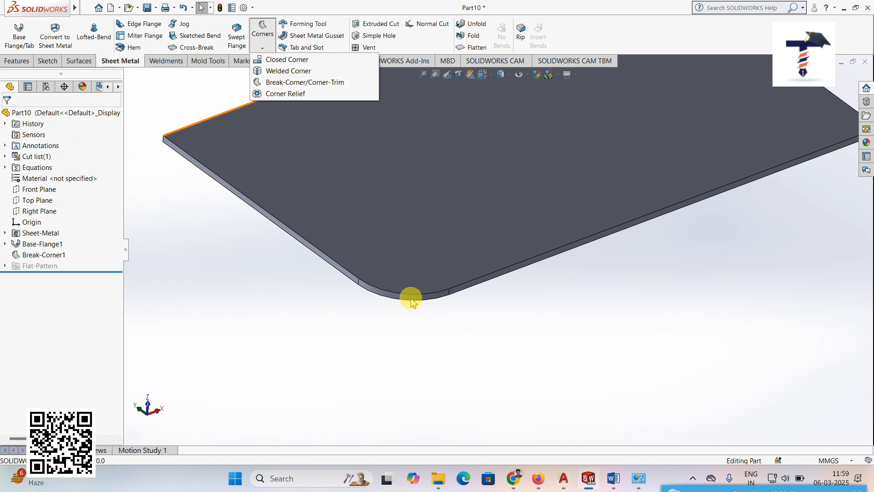
pyautogui.click(318, 83)
pyautogui.moveTo(250, 273); pyautogui.dragTo(309, 304, button='middle')
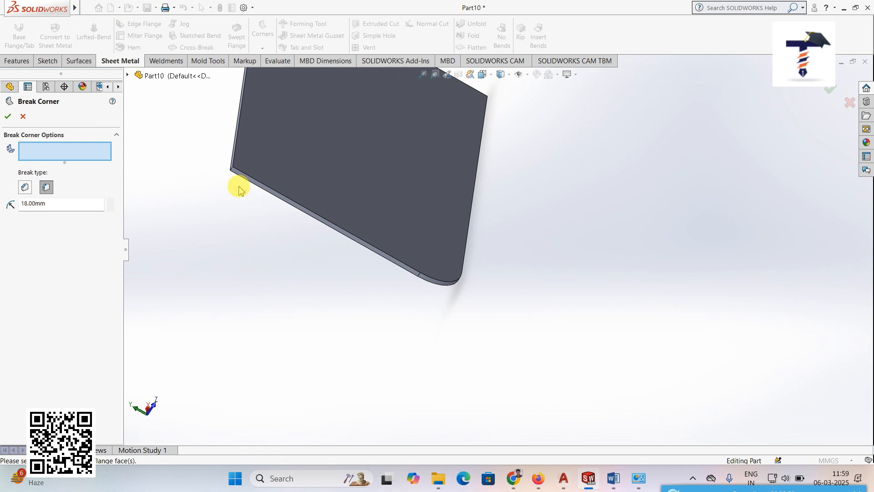
pyautogui.scroll(-5, 239, 189)
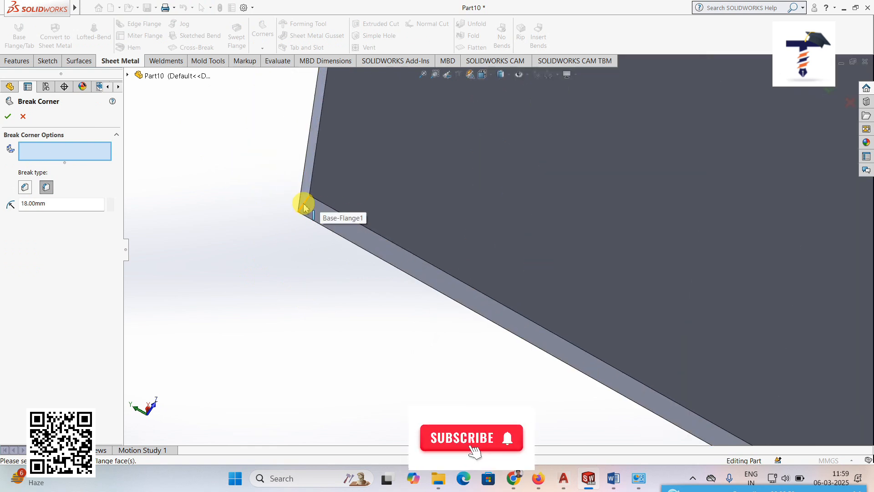
pyautogui.click(304, 206)
pyautogui.scroll(2, 289, 274)
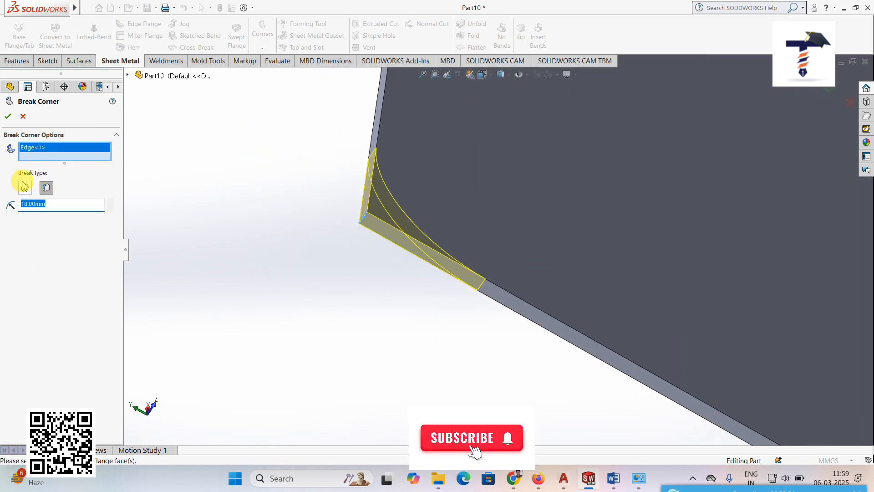
pyautogui.click(24, 186)
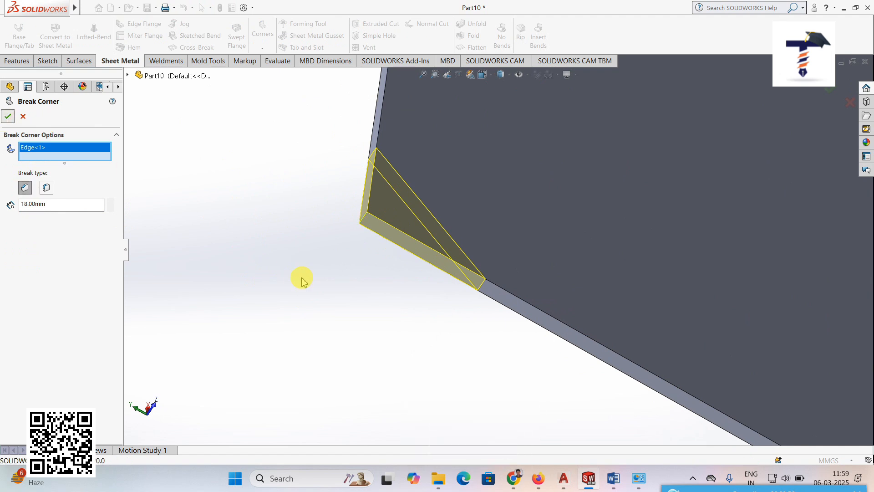
pyautogui.scroll(5, 302, 287)
pyautogui.moveTo(489, 318); pyautogui.dragTo(457, 306, button='middle')
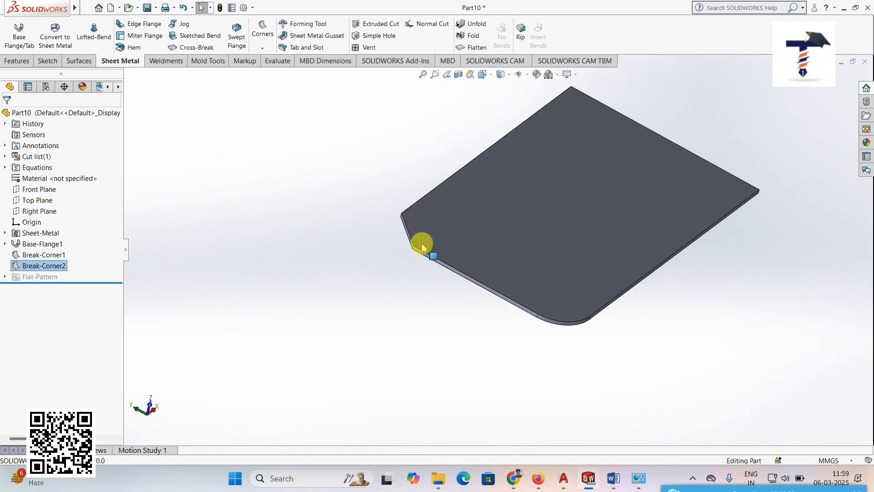
pyautogui.scroll(-2, 758, 202)
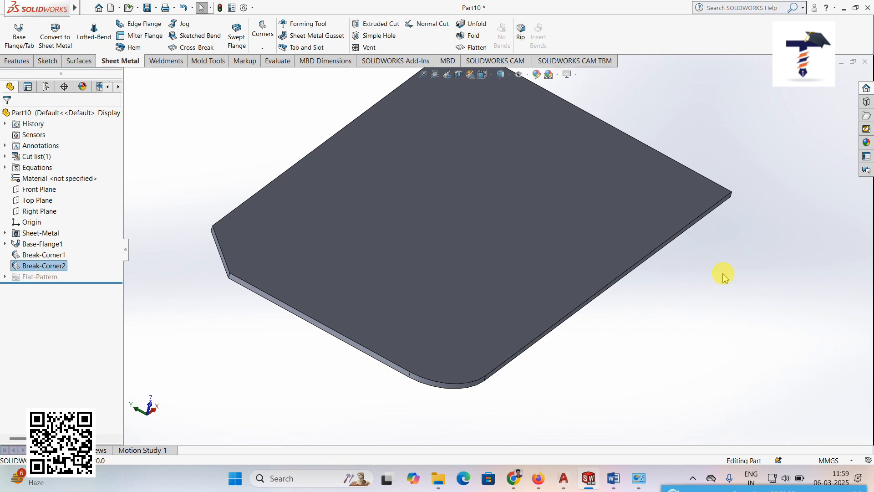
pyautogui.scroll(3, 724, 277)
pyautogui.moveTo(698, 292)
pyautogui.mouseDown(button='middle')
pyautogui.moveTo(714, 279)
pyautogui.moveTo(705, 300)
pyautogui.mouseUp(button='middle')
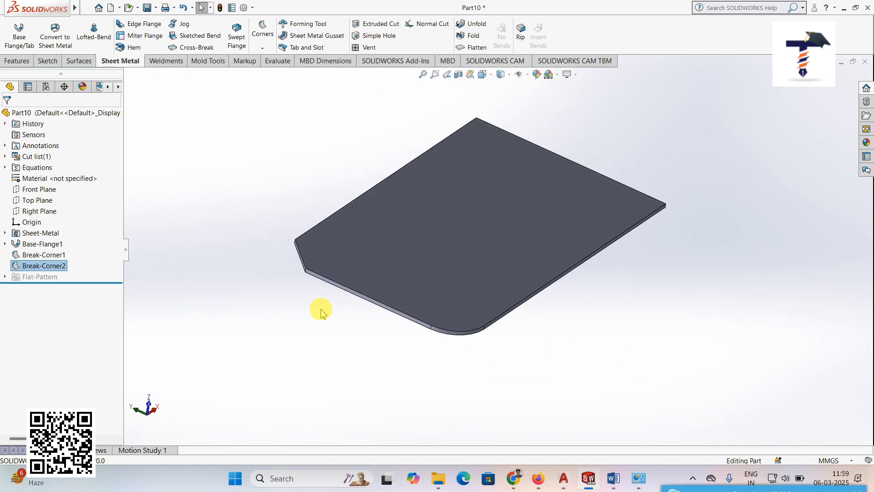
pyautogui.click(270, 210)
pyautogui.scroll(-2, 507, 196)
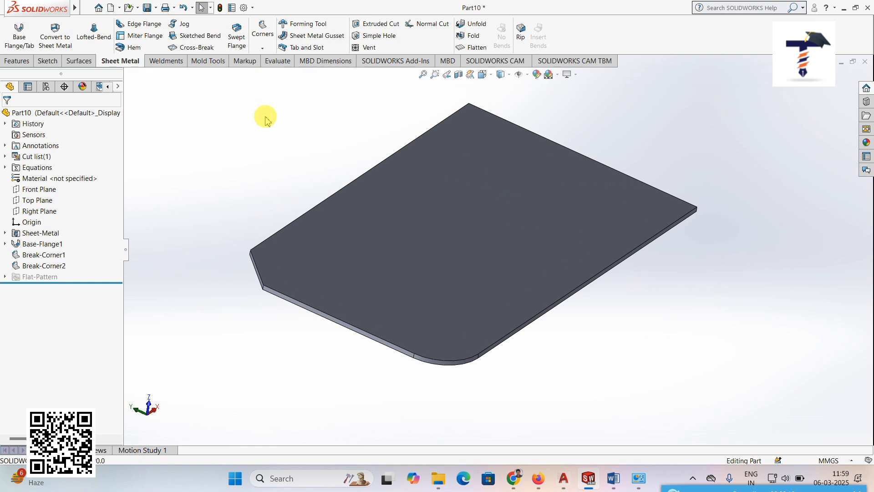
pyautogui.click(263, 48)
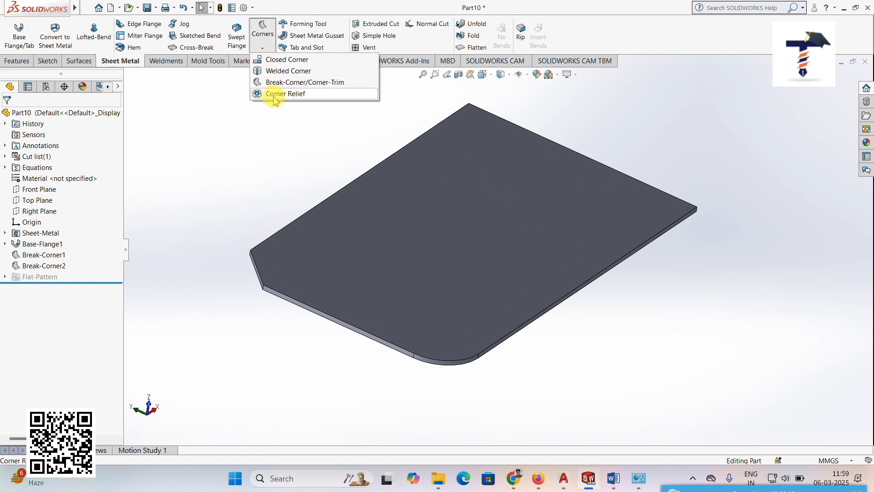
pyautogui.click(274, 112)
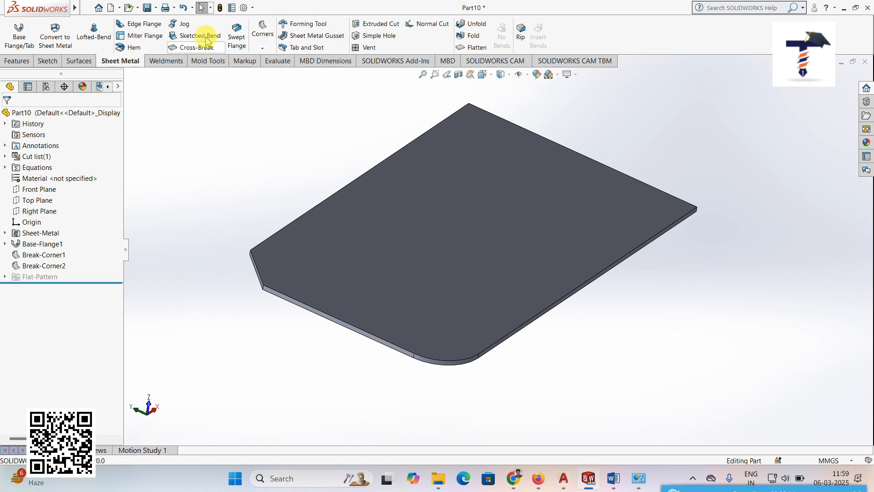
# Undo both corner breaks so only the plain rectangular base flange remains
pyautogui.click(183, 8)
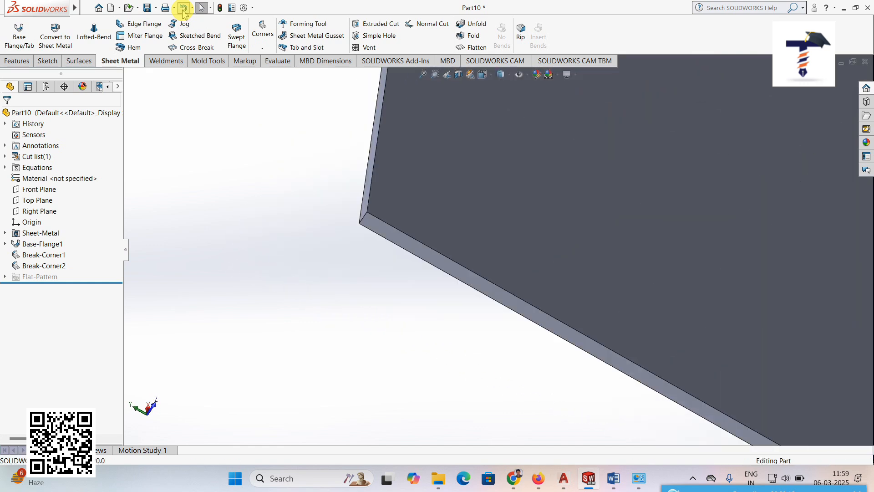
pyautogui.scroll(5, 333, 338)
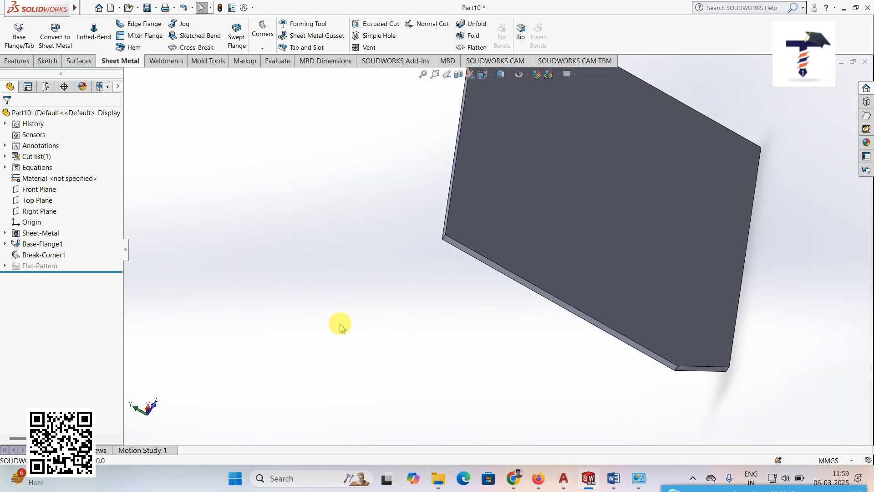
pyautogui.moveTo(432, 344); pyautogui.dragTo(397, 290, button='middle')
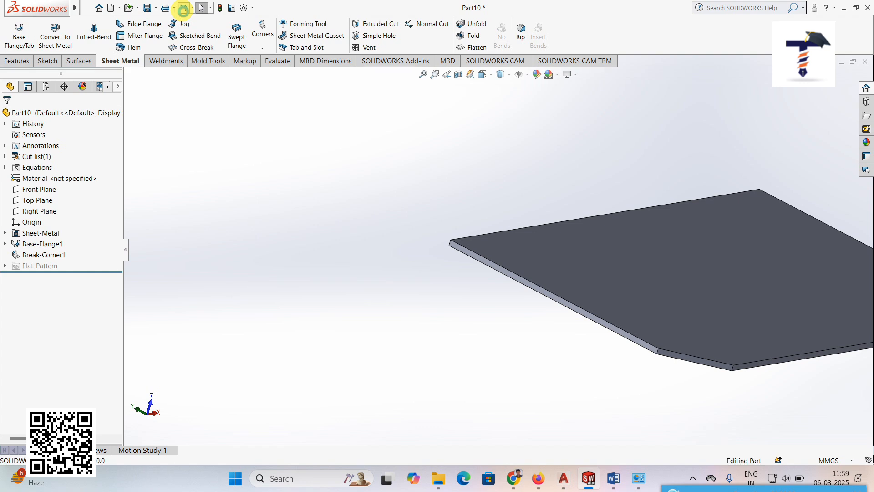
pyautogui.click(183, 8)
pyautogui.scroll(5, 364, 251)
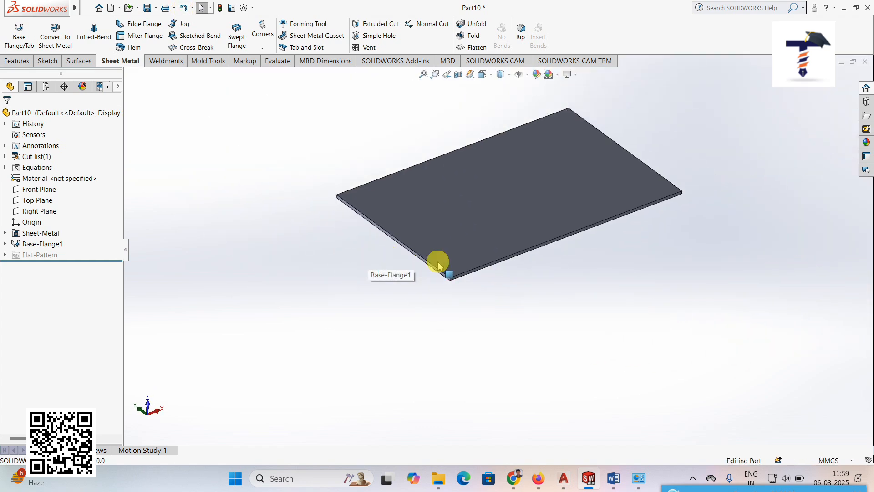
# Start a sketch on the plate's near long side face and draw a vertical line about 44 mm upward from its end corner
pyautogui.scroll(-4, 419, 305)
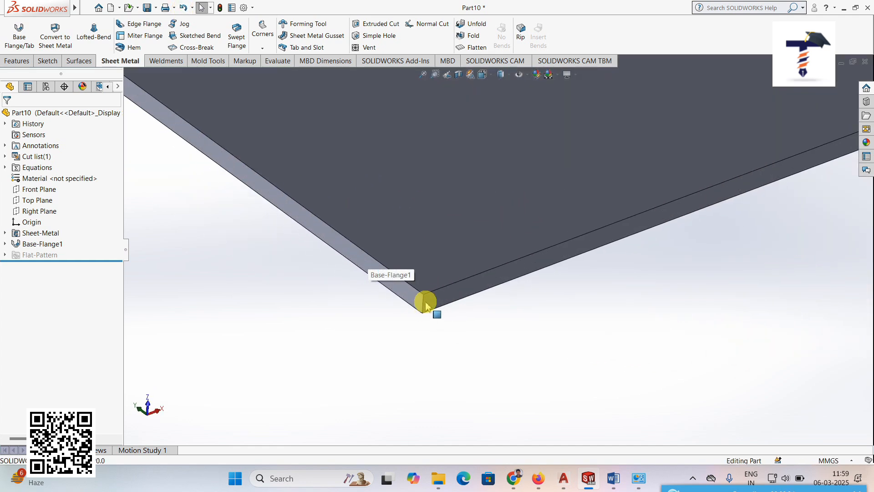
pyautogui.click(425, 305)
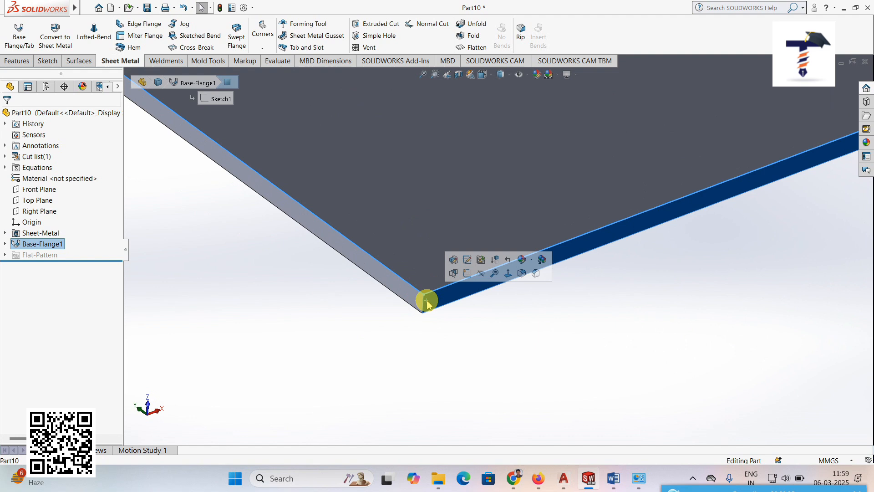
pyautogui.click(508, 274)
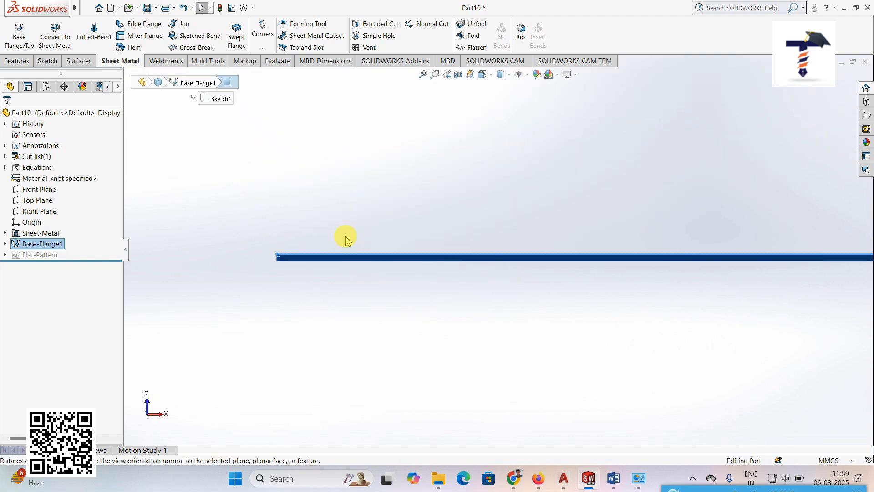
pyautogui.click(54, 61)
pyautogui.click(85, 25)
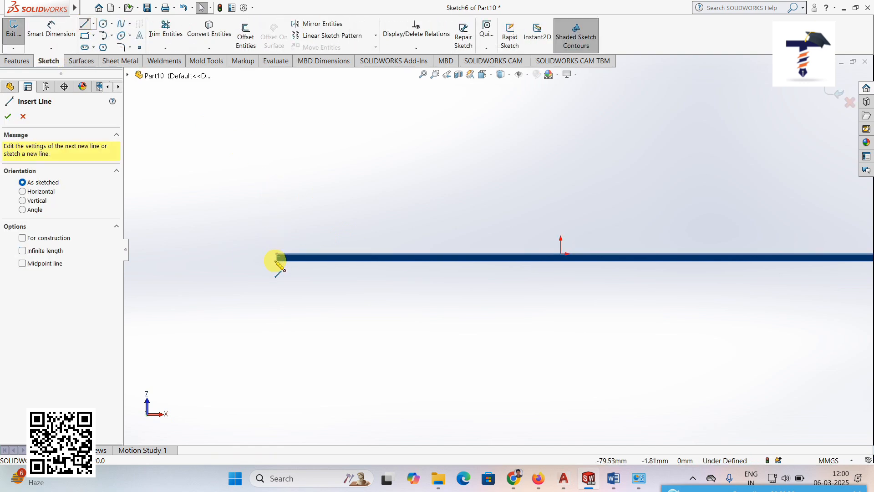
pyautogui.moveTo(277, 261); pyautogui.dragTo(276, 103)
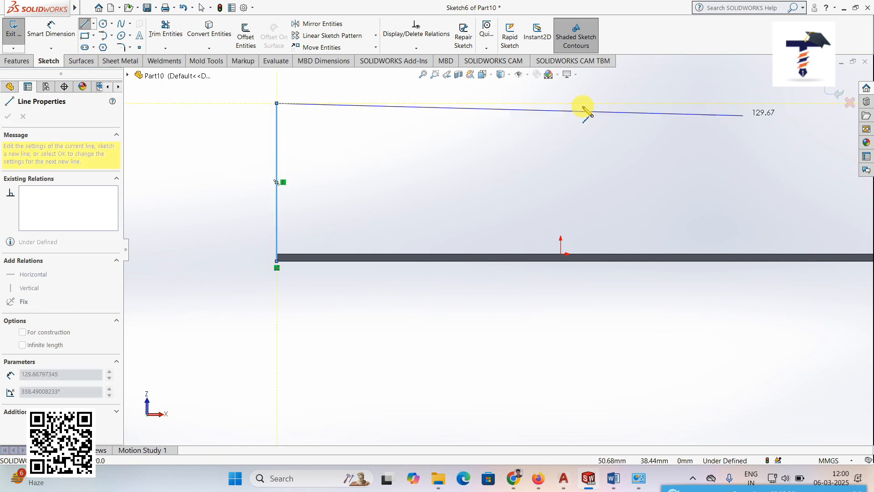
# Dimension the vertical line to 50 mm and exit the sketch
pyautogui.click(55, 26)
pyautogui.click(277, 172)
pyautogui.click(228, 188)
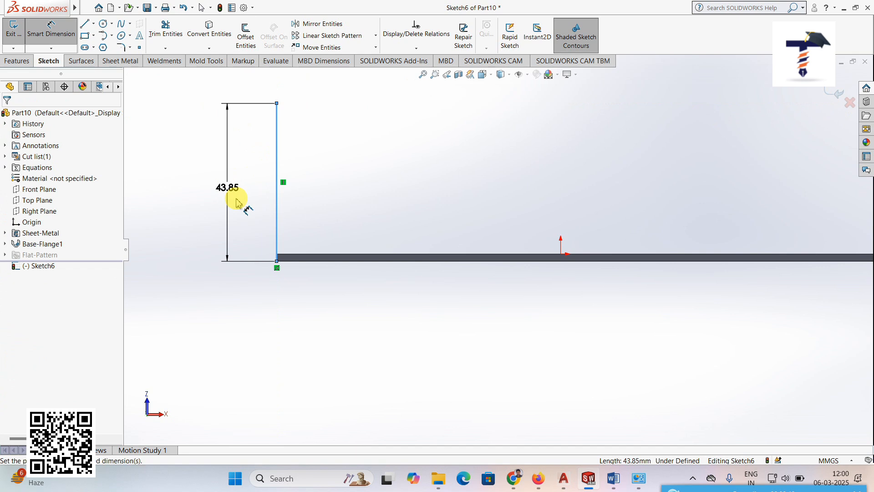
pyautogui.doubleClick(236, 202)
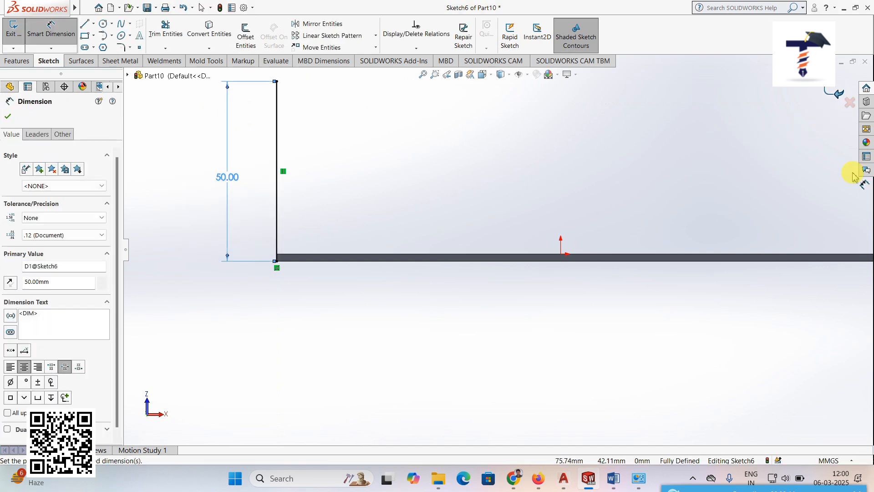
pyautogui.scroll(5, 469, 245)
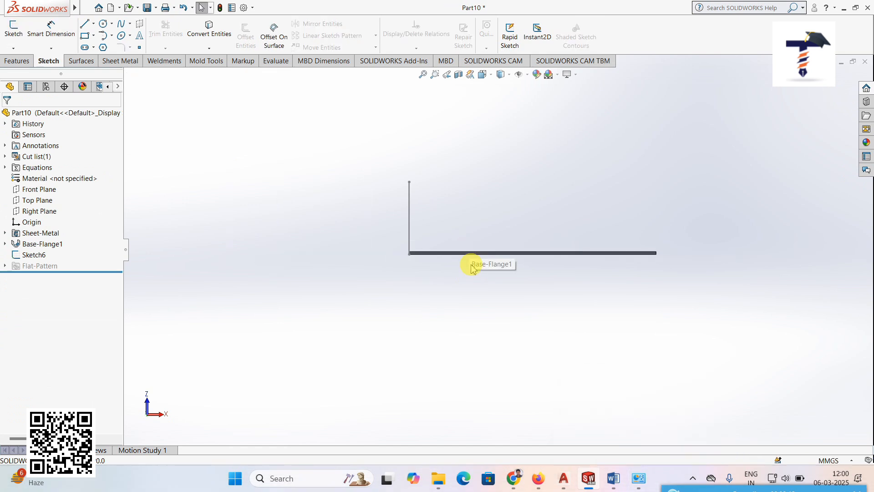
pyautogui.hotkey('ctrl', '7')
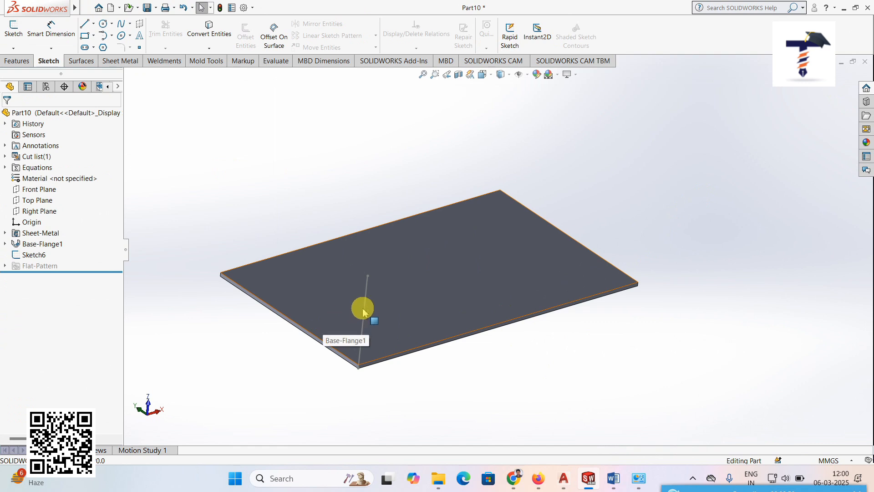
# Create a Miter Flange from the vertical line sketch along all four plate edges, keeping the default radius and 1.00 mm gap
pyautogui.click(365, 314)
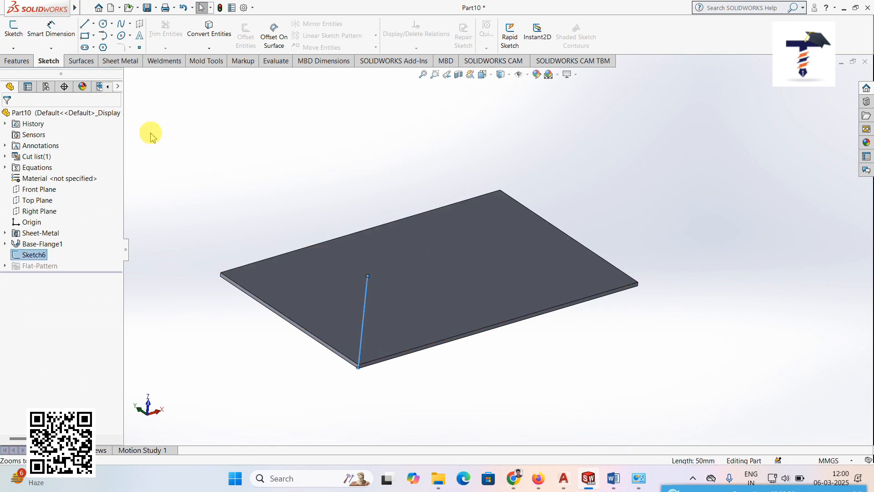
pyautogui.click(130, 63)
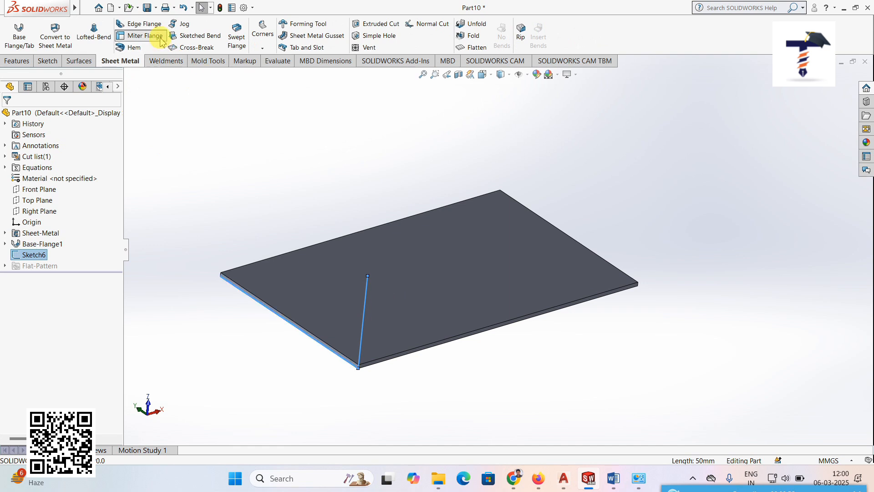
pyautogui.click(145, 36)
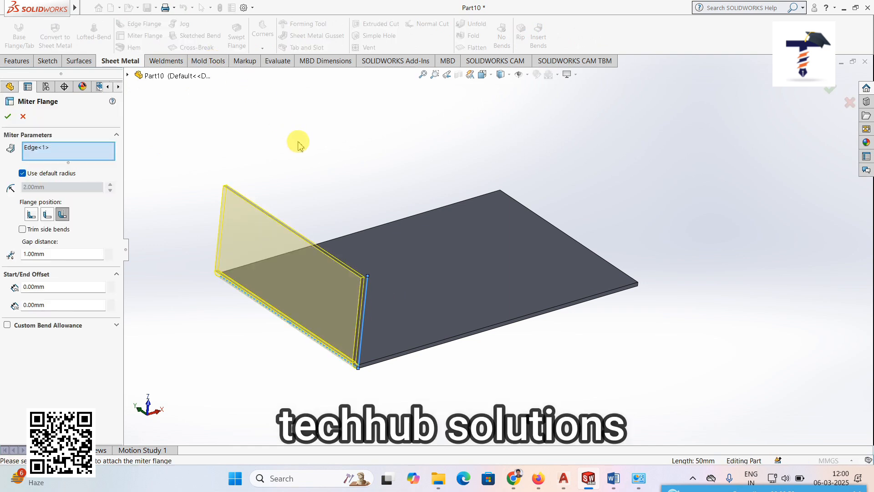
pyautogui.moveTo(261, 305); pyautogui.dragTo(321, 346, button='middle')
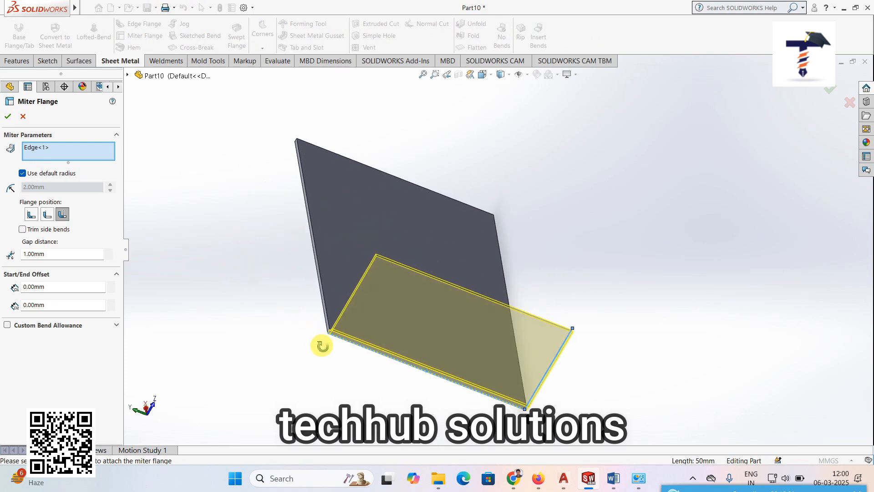
pyautogui.click(319, 293)
pyautogui.moveTo(324, 350); pyautogui.dragTo(188, 267, button='middle')
pyautogui.moveTo(588, 308); pyautogui.dragTo(571, 261, button='middle')
pyautogui.click(500, 262)
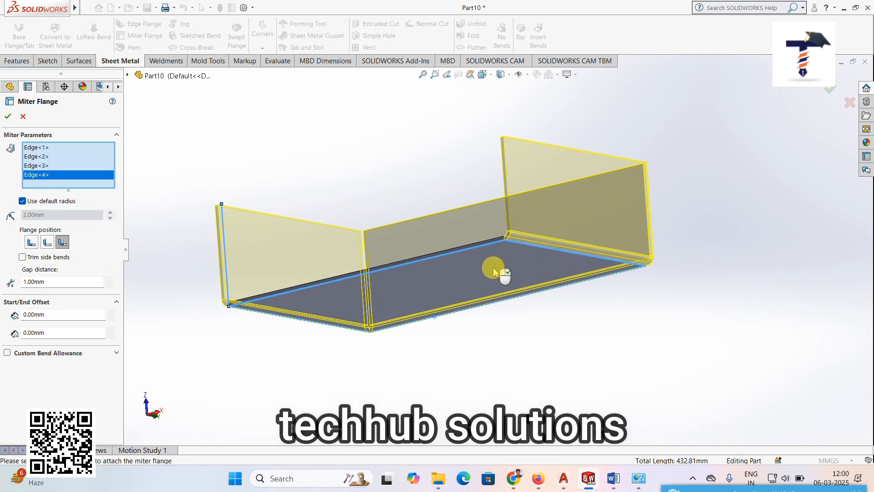
pyautogui.moveTo(501, 274); pyautogui.dragTo(516, 368, button='middle')
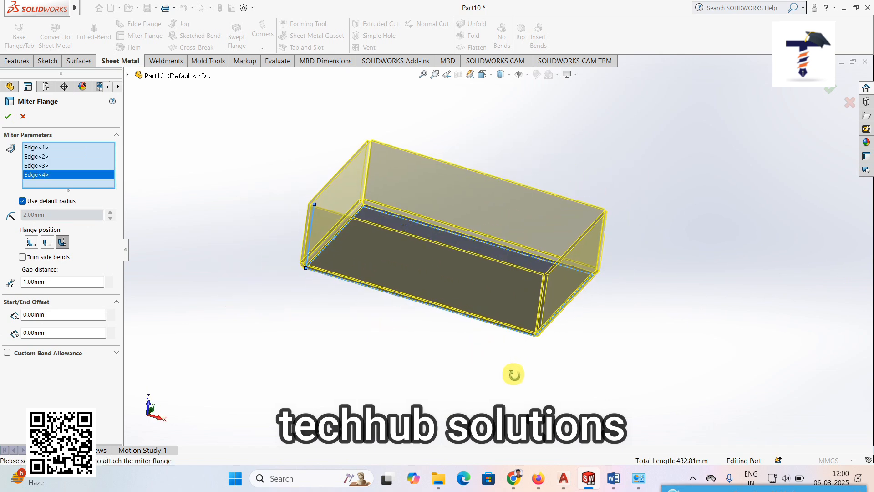
pyautogui.scroll(-2, 641, 285)
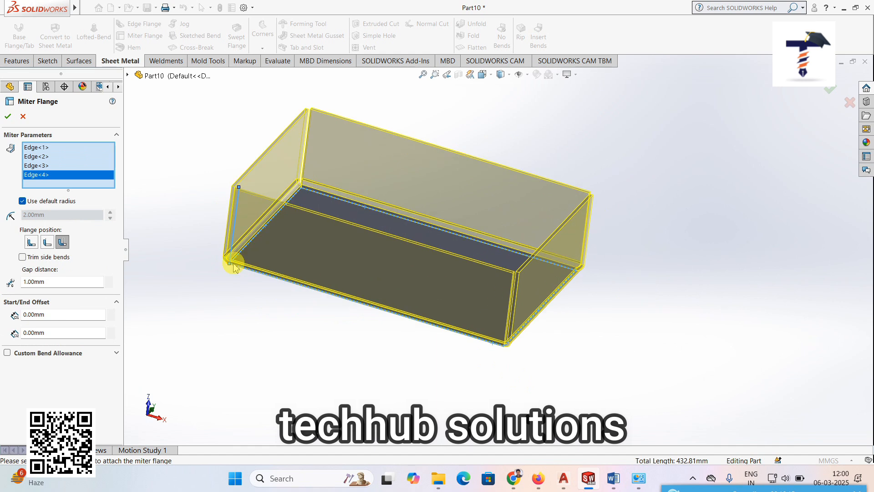
pyautogui.click(8, 117)
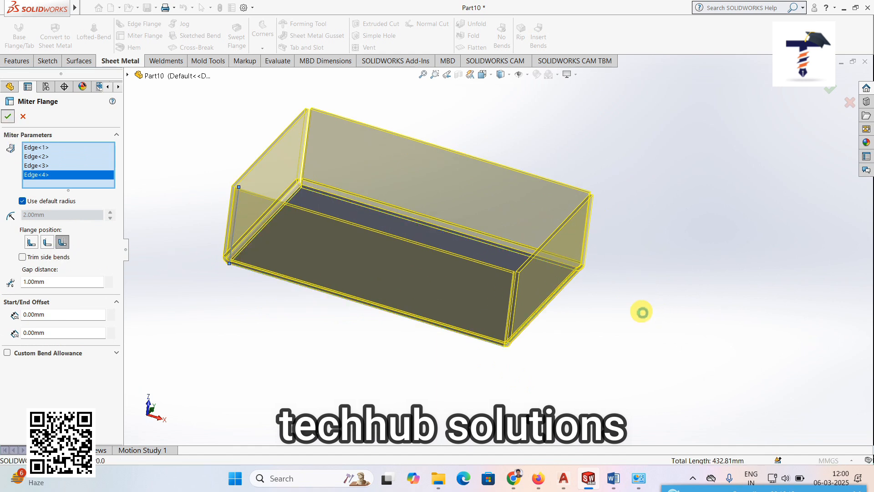
# Add a 2 Bend Corner Relief to all collected tray corners, using the rectangular type at 2.00 mm
pyautogui.moveTo(611, 318); pyautogui.dragTo(609, 281, button='middle')
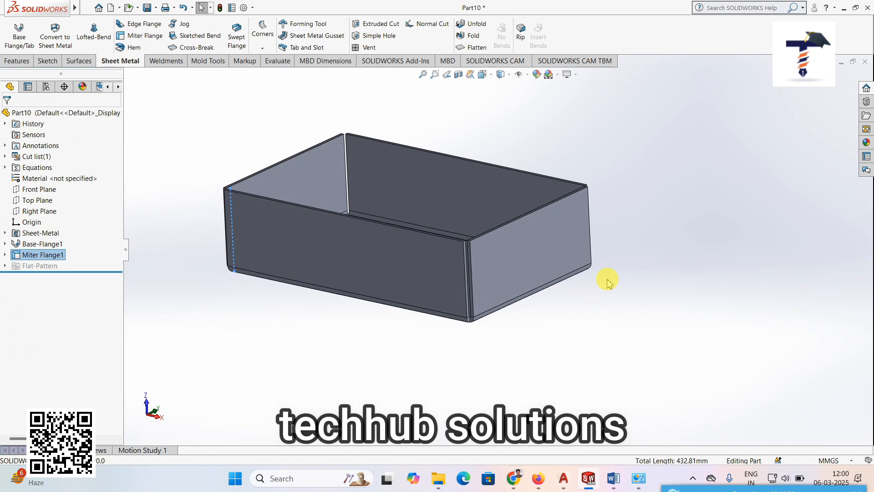
pyautogui.scroll(-3, 604, 283)
pyautogui.click(263, 46)
pyautogui.click(282, 94)
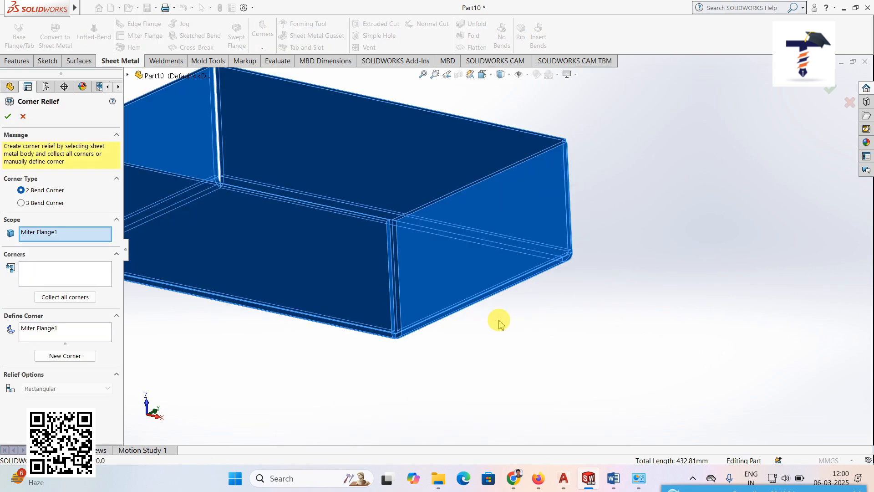
pyautogui.scroll(2, 501, 324)
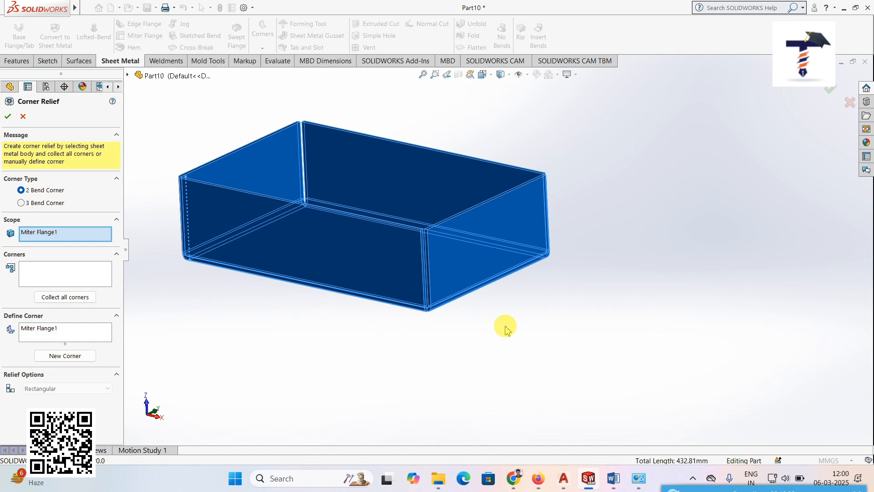
pyautogui.click(76, 304)
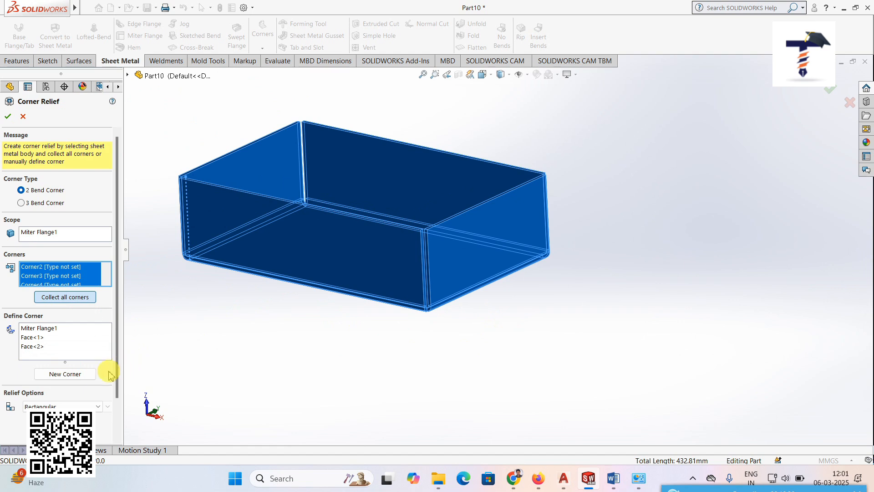
pyautogui.click(66, 297)
pyautogui.scroll(-2, 385, 309)
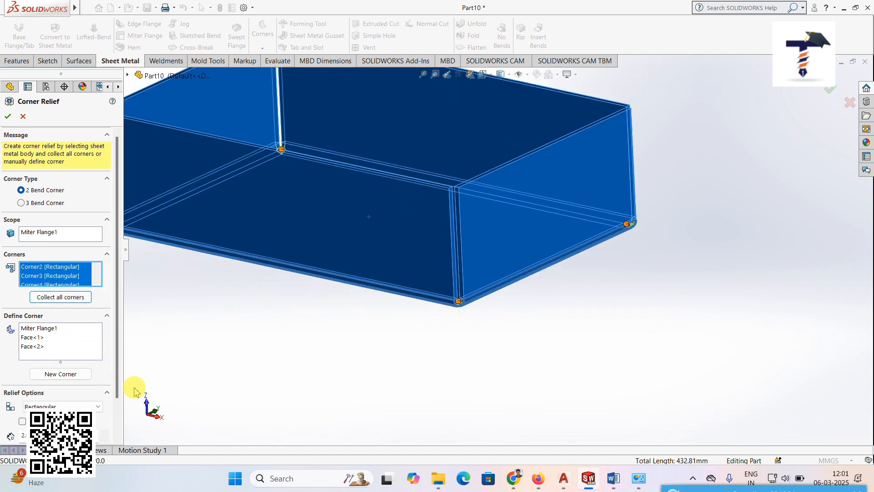
pyautogui.moveTo(117, 383); pyautogui.dragTo(119, 419)
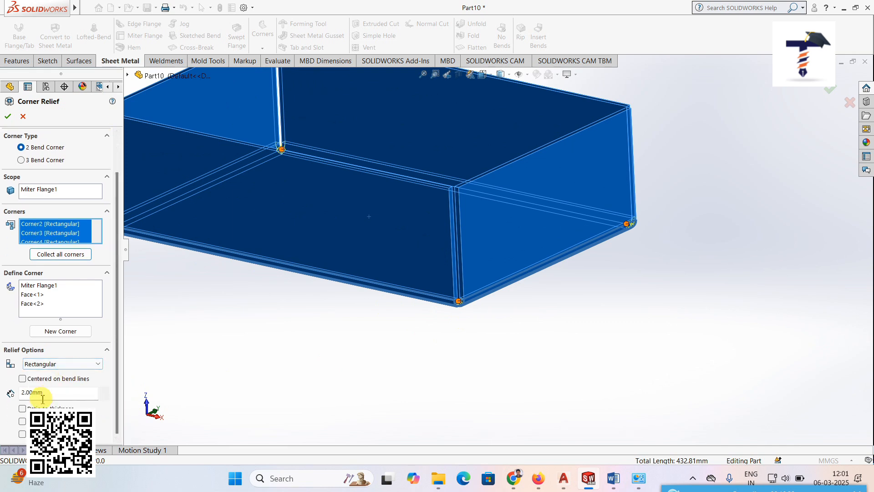
pyautogui.click(8, 117)
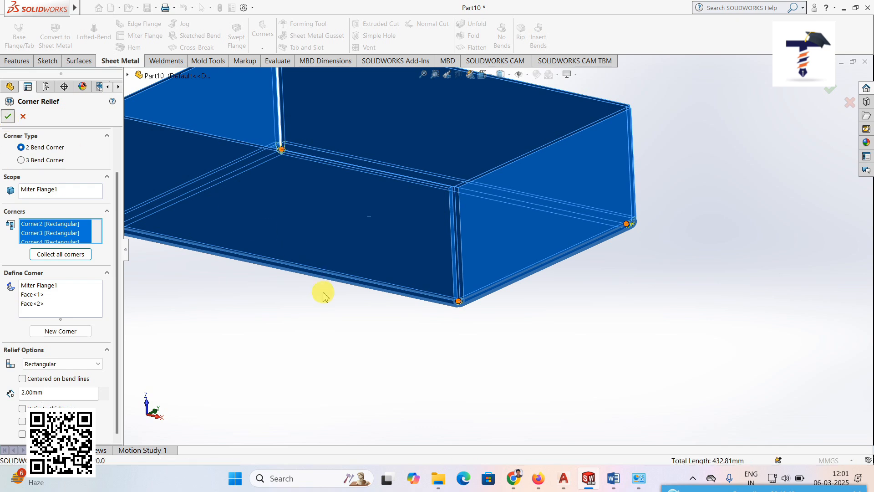
# Examine the rectangular relief at the tray's near corner, both folded and after flattening the part
pyautogui.scroll(-5, 481, 287)
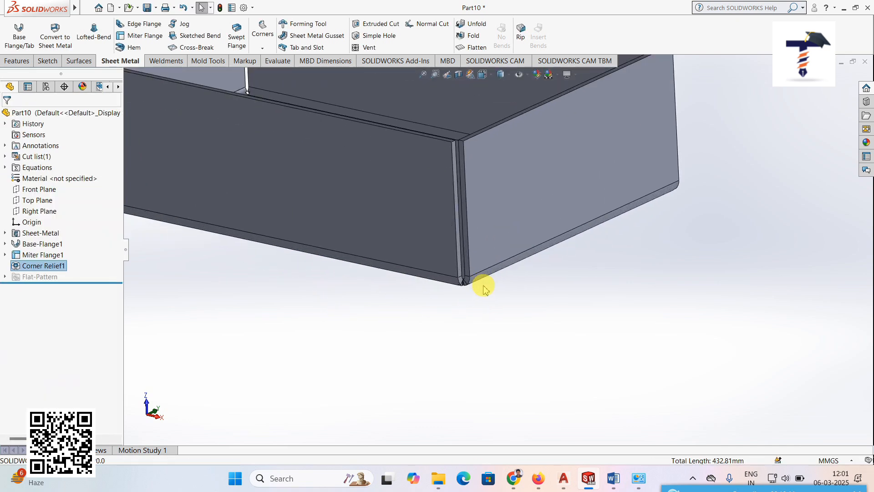
pyautogui.scroll(-2, 471, 238)
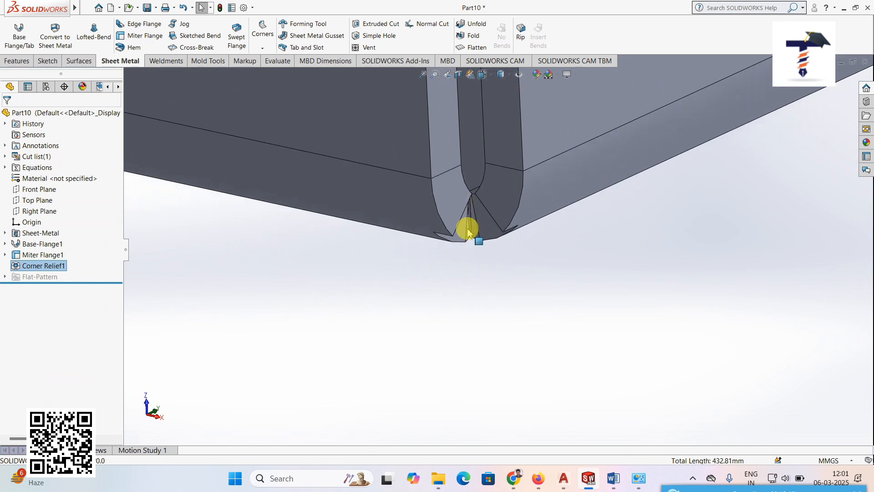
pyautogui.scroll(4, 517, 287)
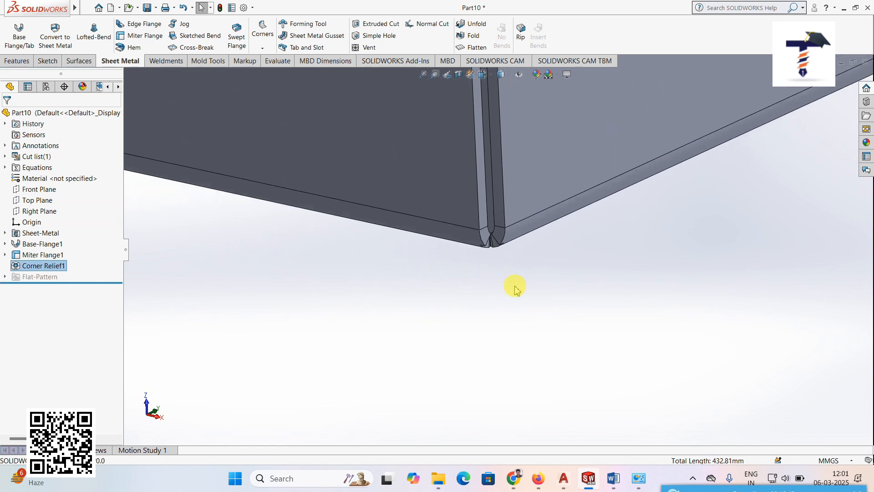
pyautogui.scroll(5, 516, 287)
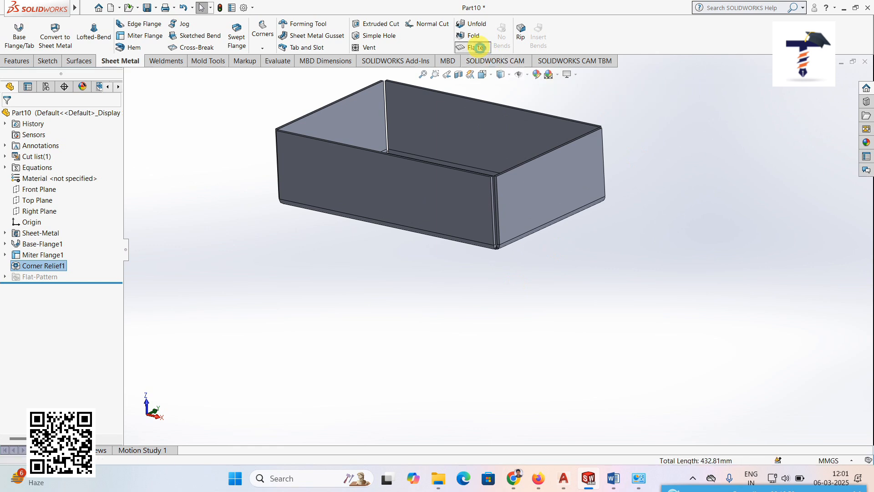
pyautogui.click(477, 47)
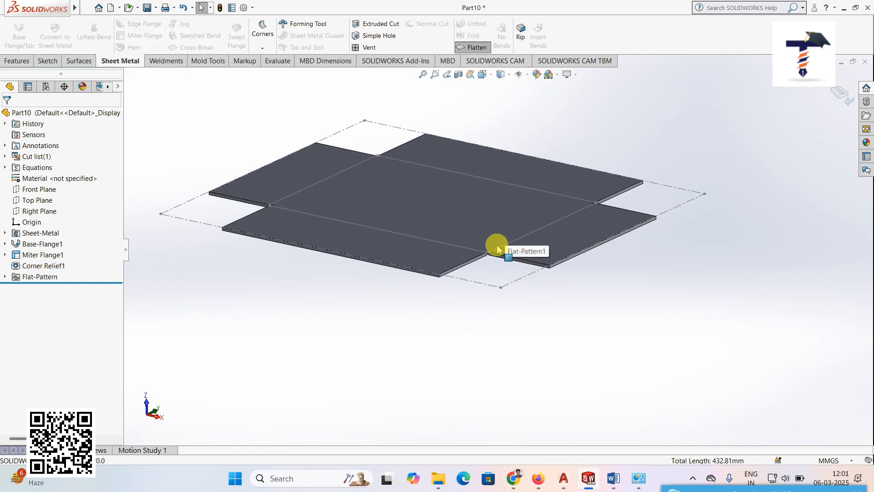
pyautogui.scroll(-8, 497, 248)
pyautogui.moveTo(484, 244); pyautogui.dragTo(501, 250, button='middle')
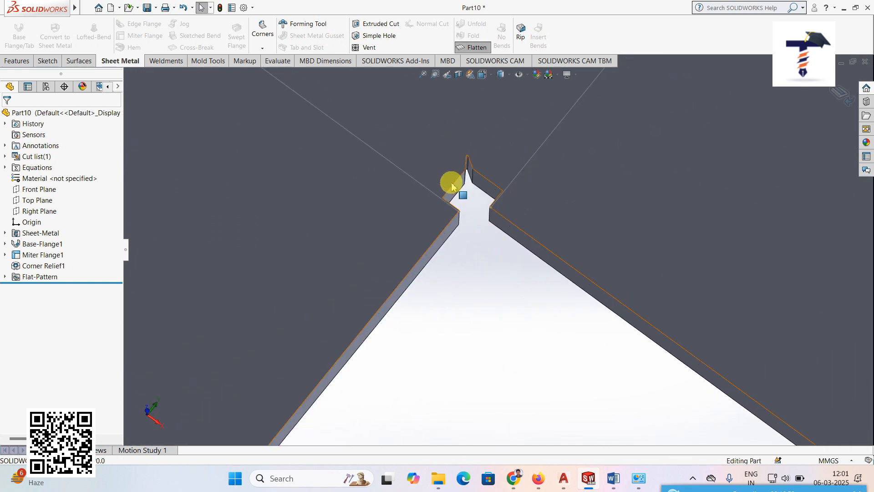
pyautogui.scroll(10, 487, 275)
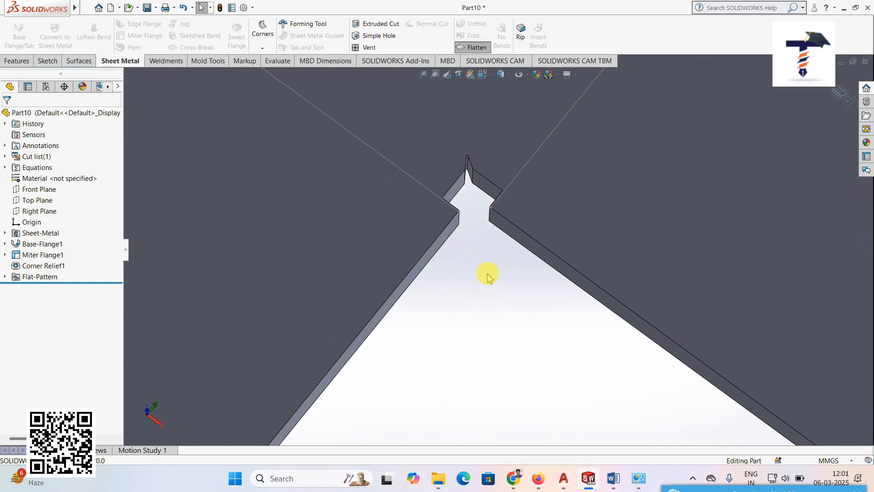
pyautogui.scroll(3, 502, 307)
pyautogui.moveTo(503, 306); pyautogui.dragTo(501, 227, button='middle')
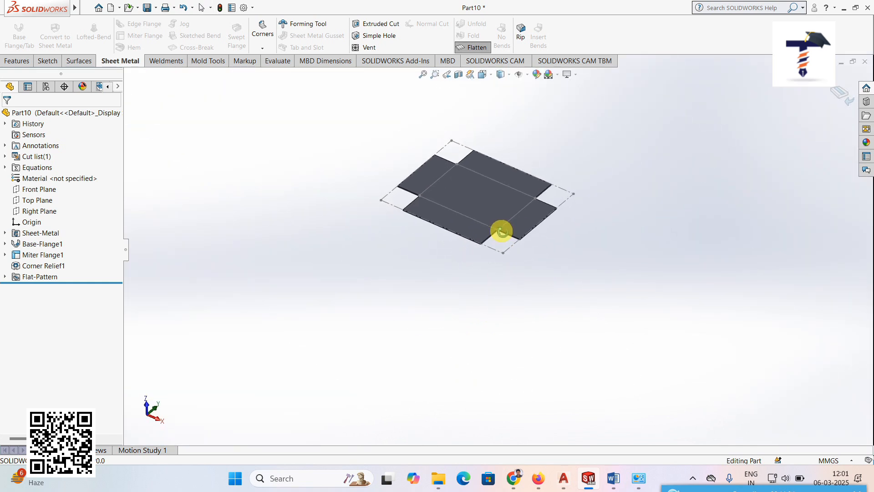
pyautogui.scroll(-3, 540, 187)
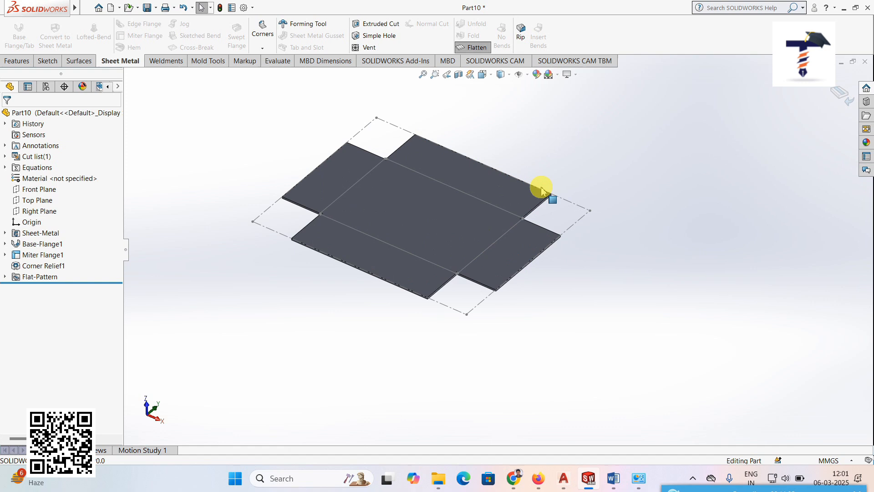
# Edit the corner relief so the tray's near corner gets a circular relief with a 7 mm radius
pyautogui.click(54, 267)
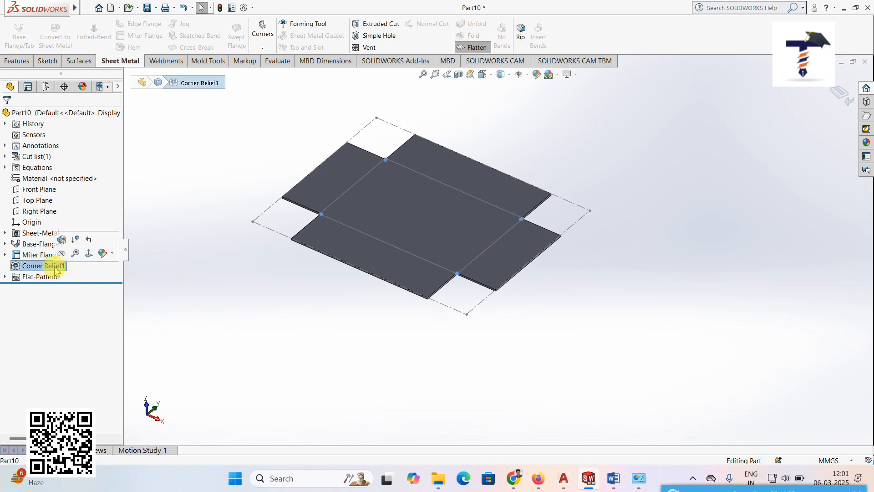
pyautogui.click(61, 243)
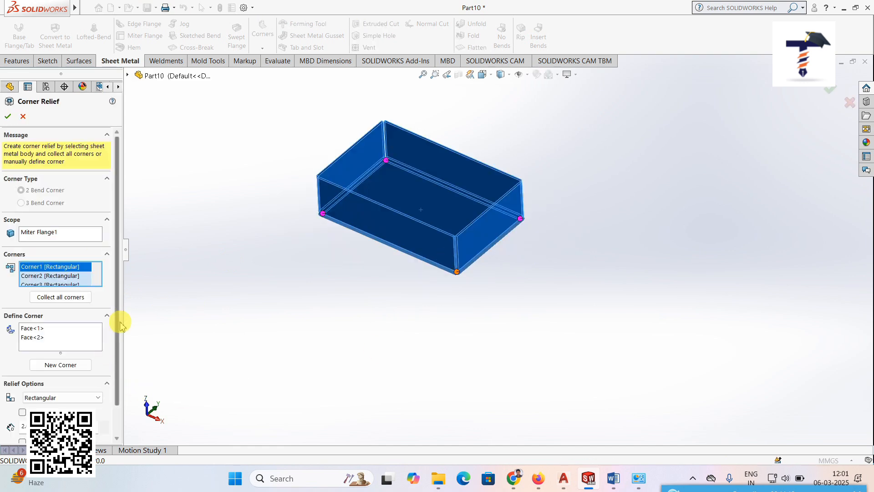
pyautogui.scroll(-1, 120, 314)
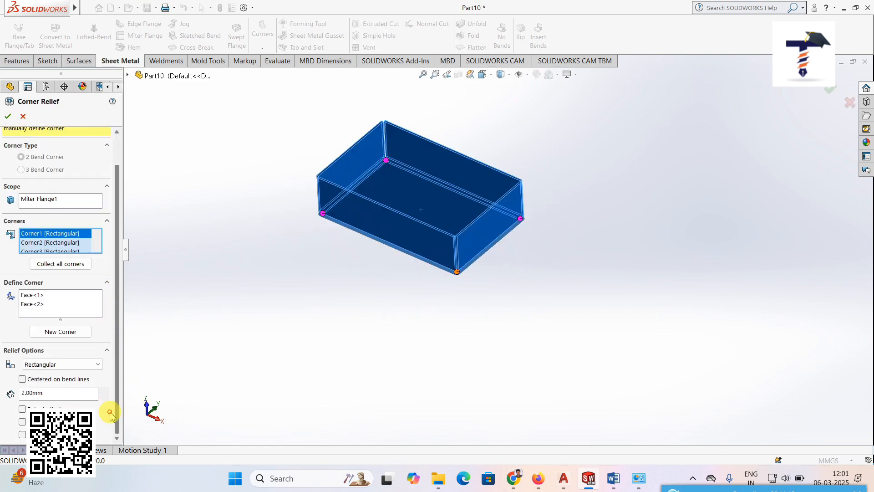
pyautogui.click(62, 364)
pyautogui.click(54, 383)
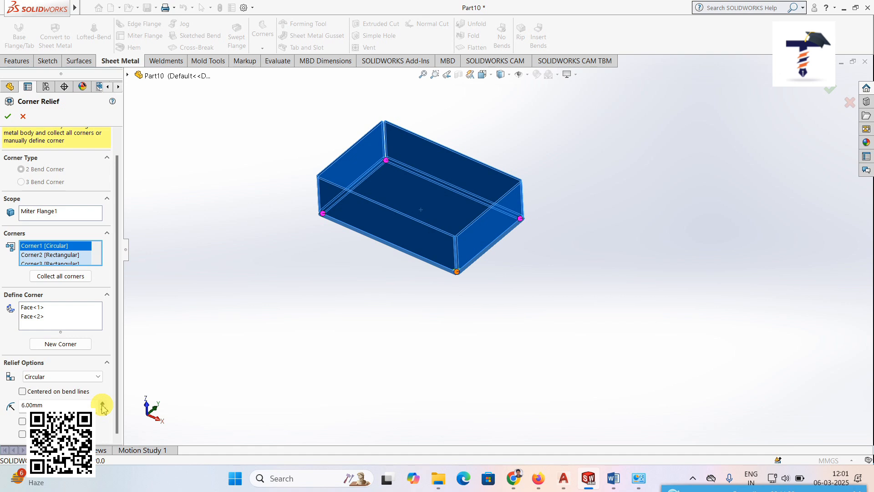
pyautogui.click(8, 117)
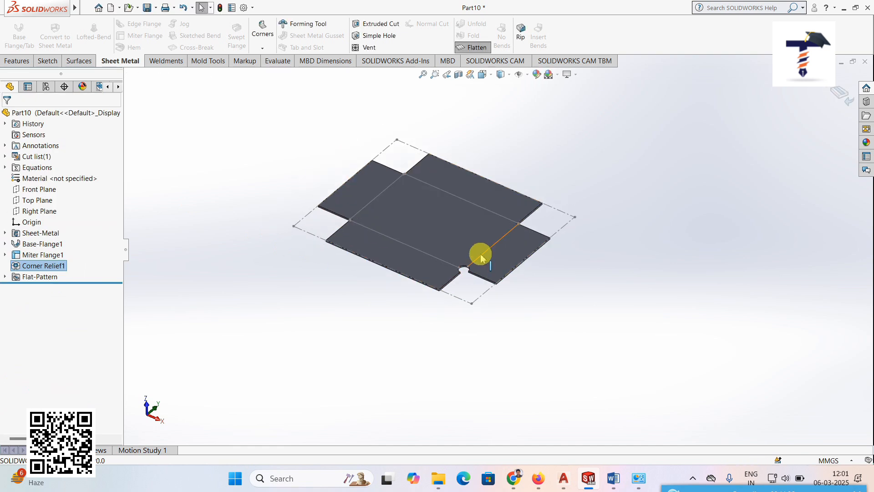
pyautogui.scroll(-4, 480, 263)
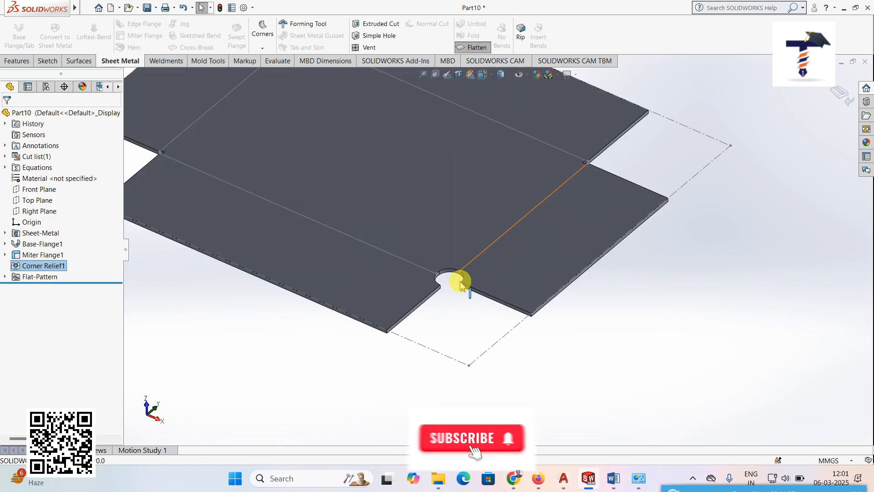
pyautogui.click(465, 308)
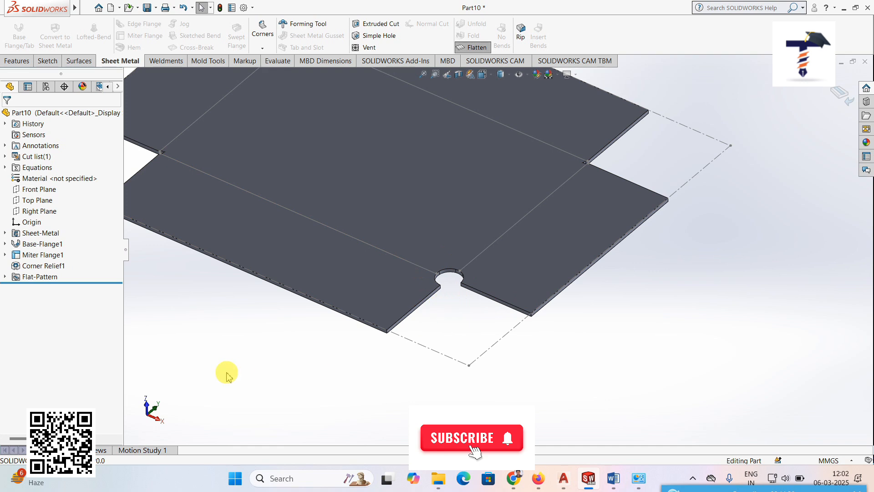
# Edit the corner relief again, changing the second corner from rectangular to obround
pyautogui.click(66, 266)
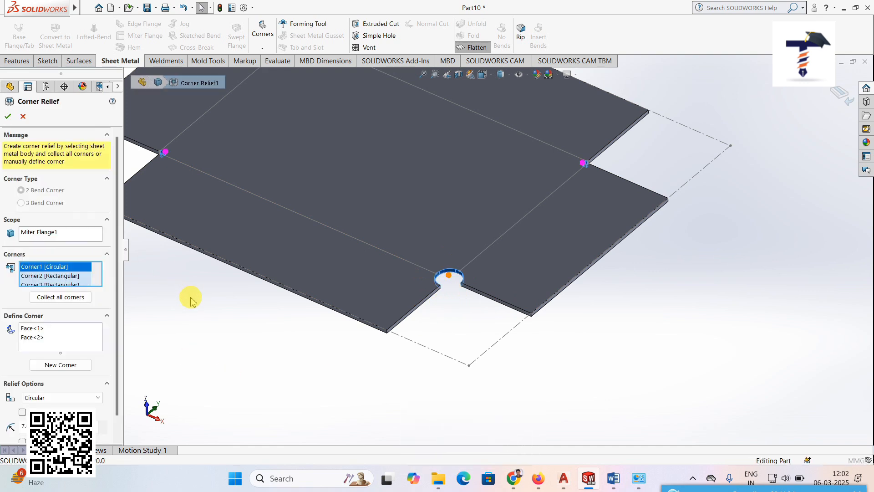
pyautogui.click(61, 276)
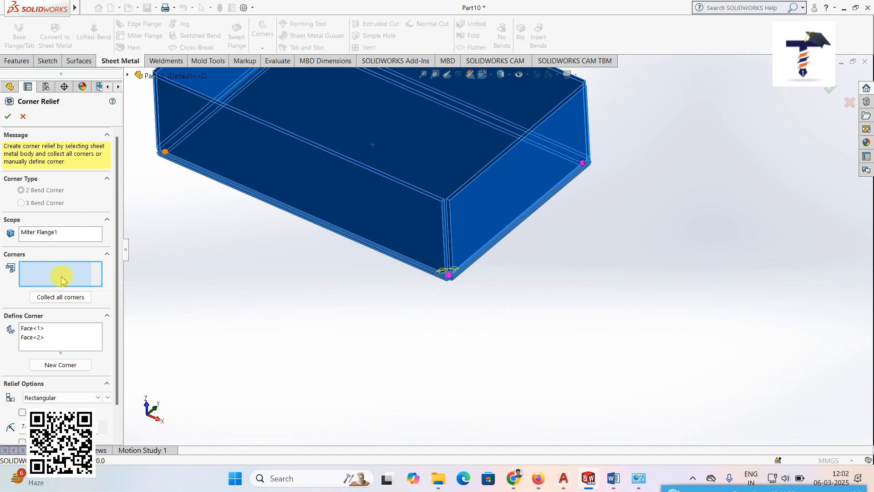
pyautogui.click(98, 397)
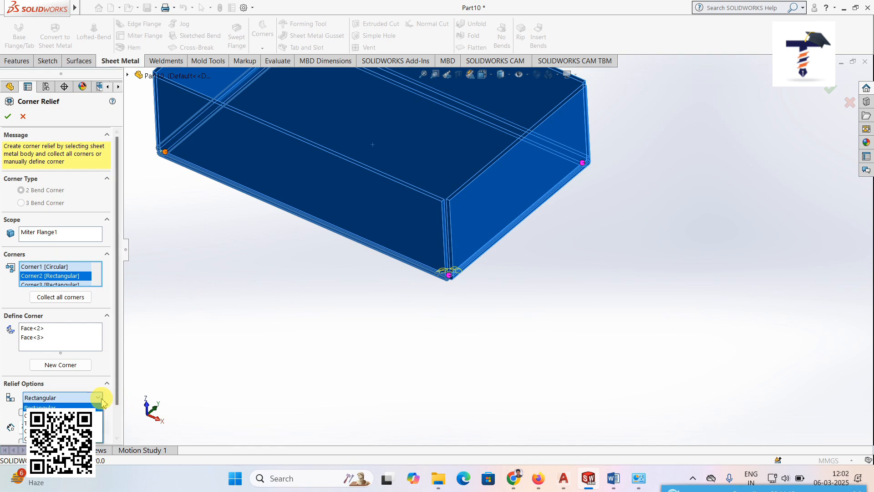
pyautogui.click(60, 431)
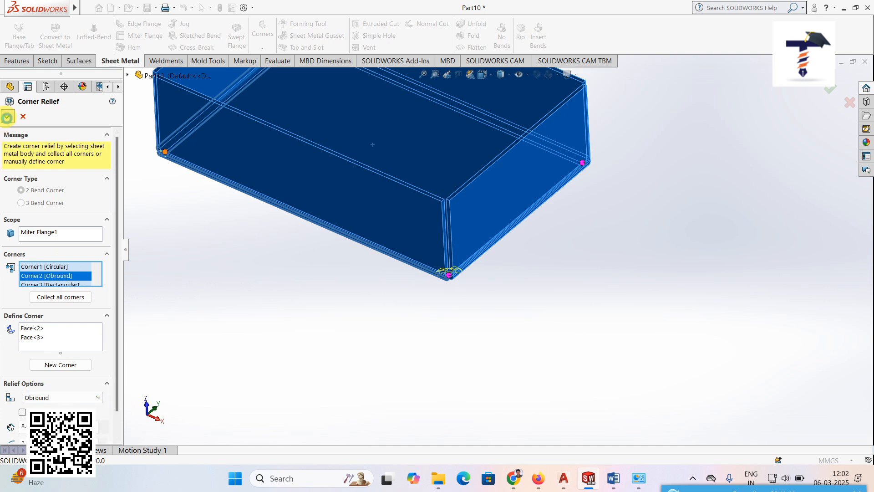
pyautogui.rightClick(330, 269)
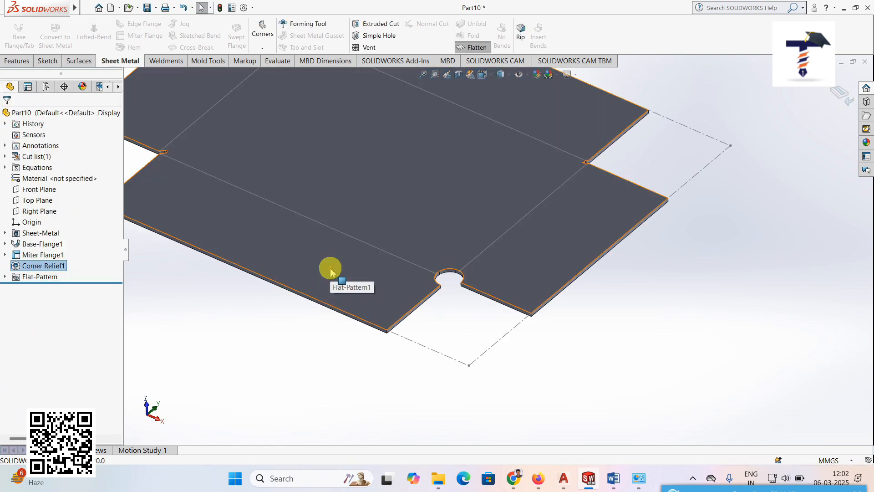
# Examine the obround relief and the other corner cutouts on the tray's flat pattern
pyautogui.scroll(2, 331, 269)
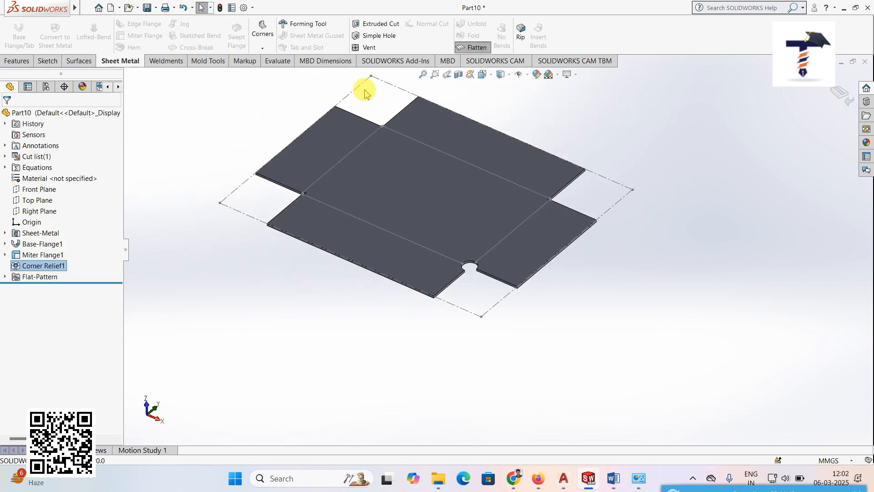
pyautogui.scroll(-2, 415, 172)
pyautogui.scroll(-3, 472, 246)
pyautogui.scroll(-1, 472, 247)
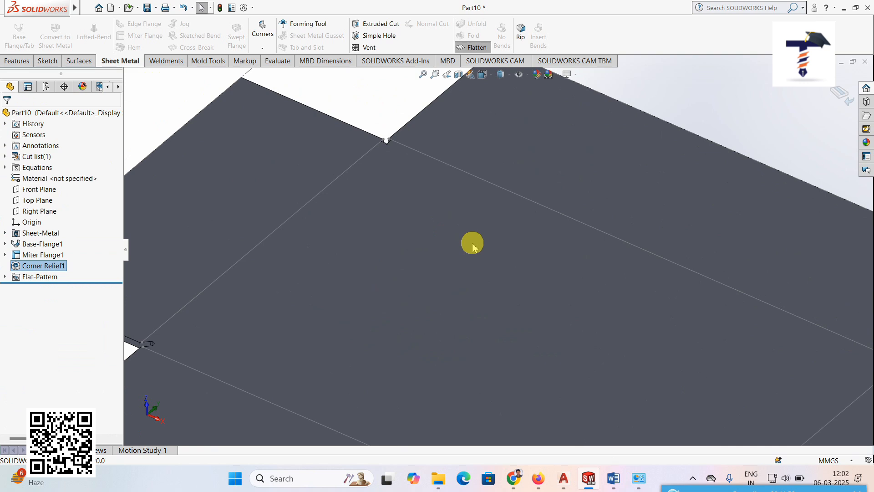
pyautogui.scroll(1, 472, 246)
pyautogui.scroll(-3, 214, 335)
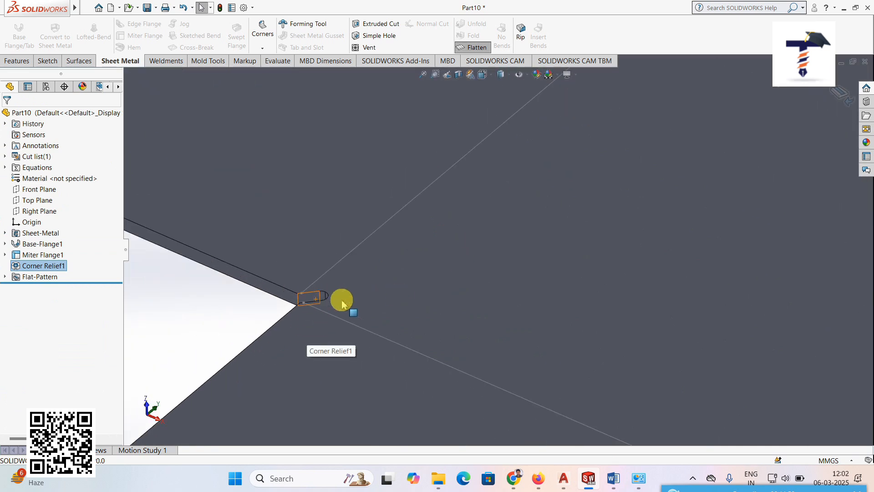
pyautogui.scroll(-1, 371, 314)
pyautogui.moveTo(371, 314); pyautogui.dragTo(479, 221, button='middle')
pyautogui.click(423, 75)
pyautogui.moveTo(653, 264); pyautogui.dragTo(565, 335, button='middle')
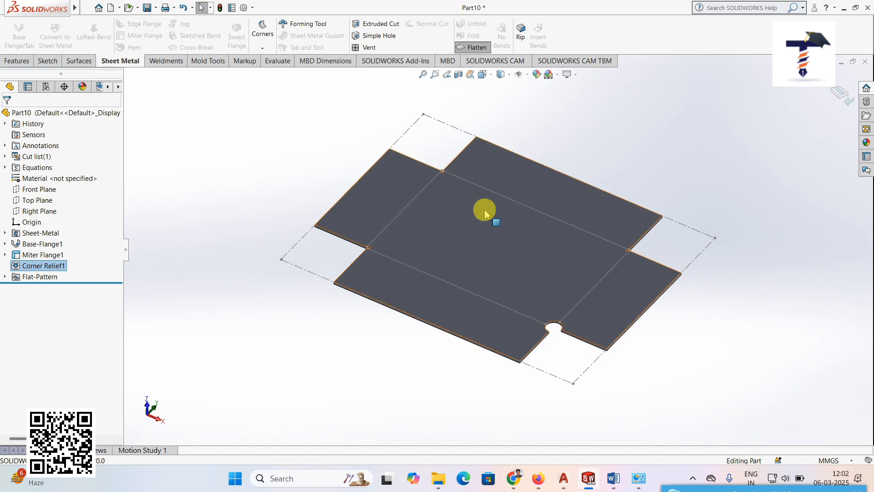
pyautogui.click(235, 291)
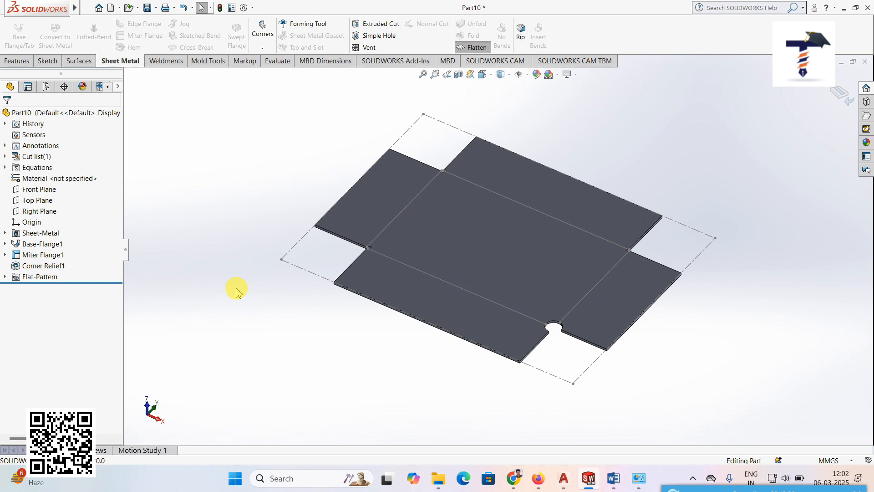
# Return the tray from its flat pattern to the folded state and look over the available corner tools
pyautogui.click(842, 96)
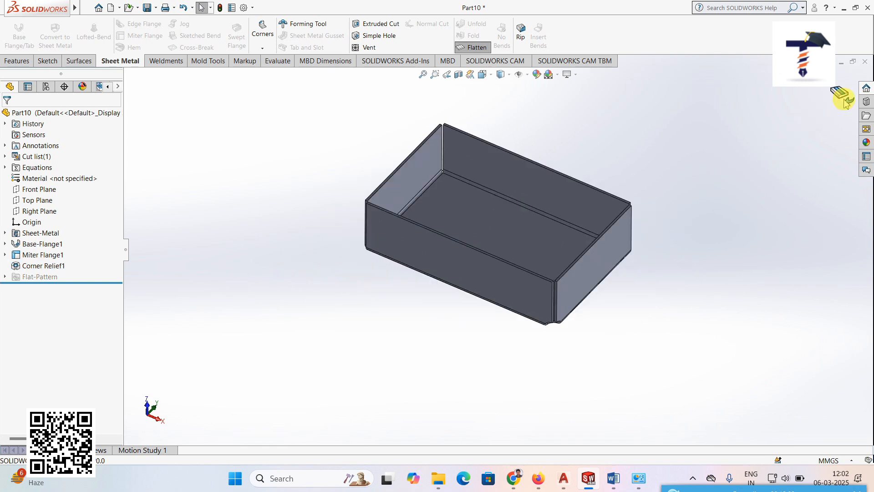
pyautogui.scroll(-1, 745, 128)
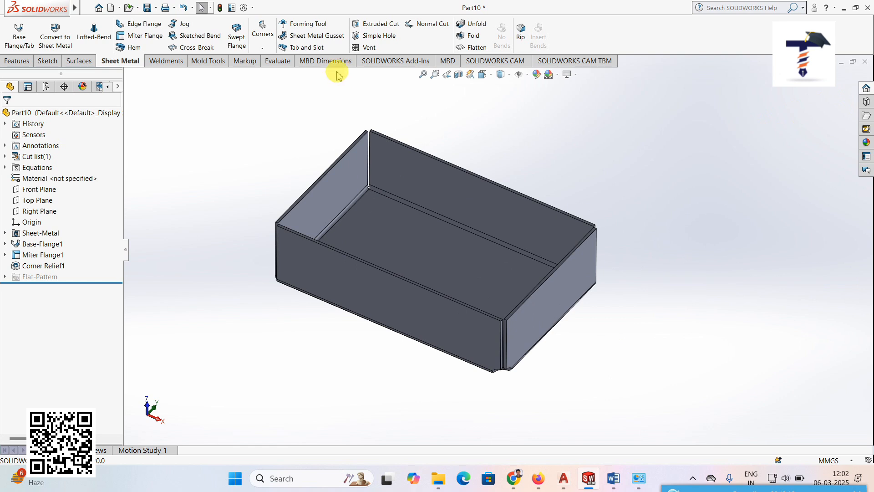
pyautogui.click(262, 45)
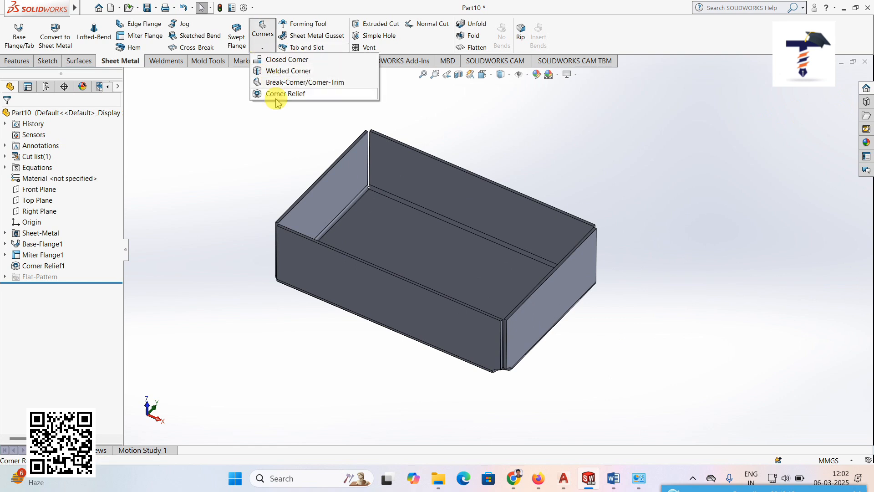
pyautogui.click(260, 138)
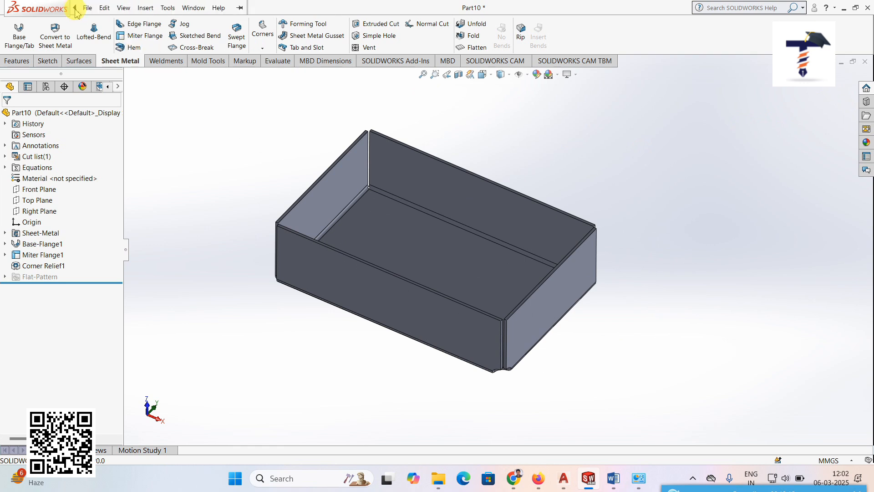
# Create a new part document
pyautogui.click(86, 8)
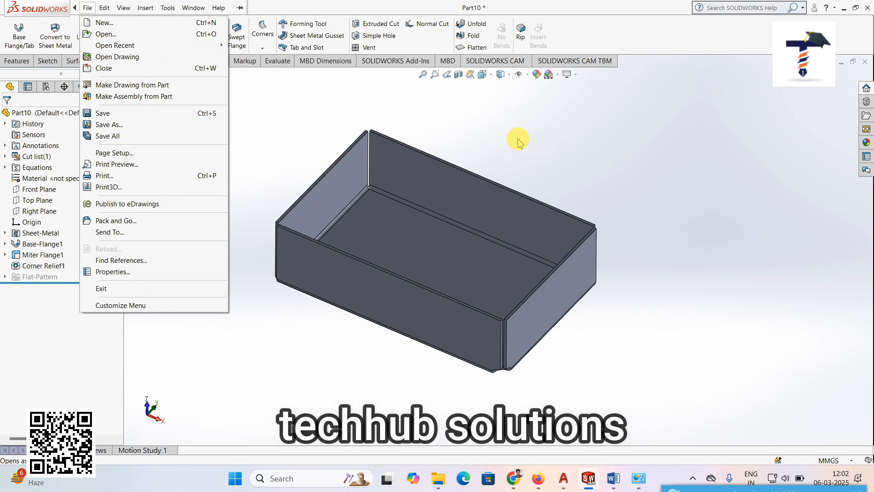
pyautogui.click(122, 22)
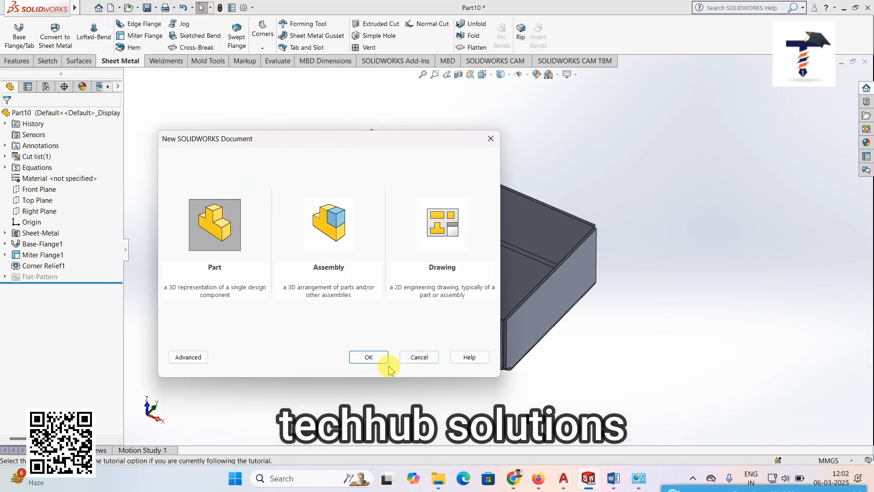
pyautogui.click(369, 357)
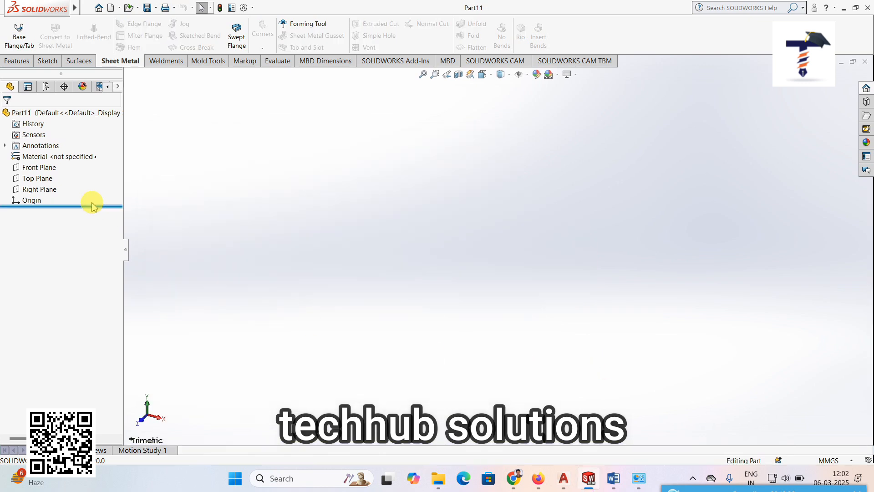
# Sketch a corner rectangle enclosing the origin on the Front Plane and exit the sketch
pyautogui.click(40, 167)
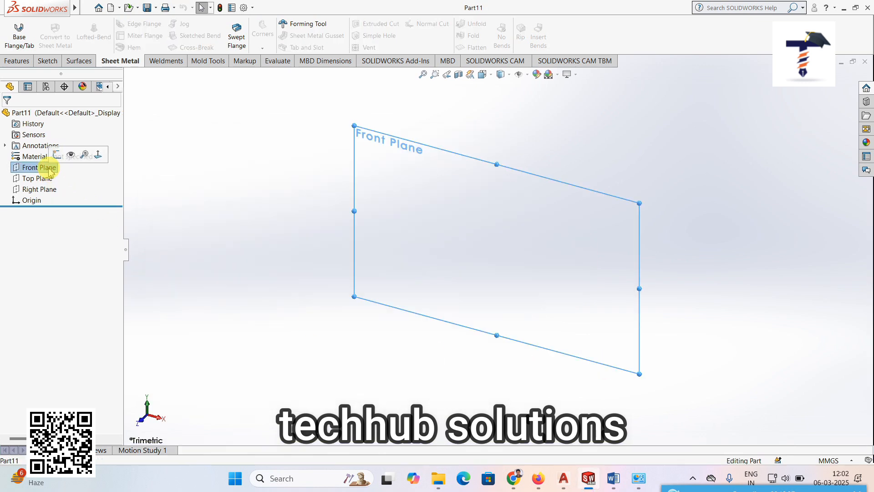
pyautogui.click(97, 157)
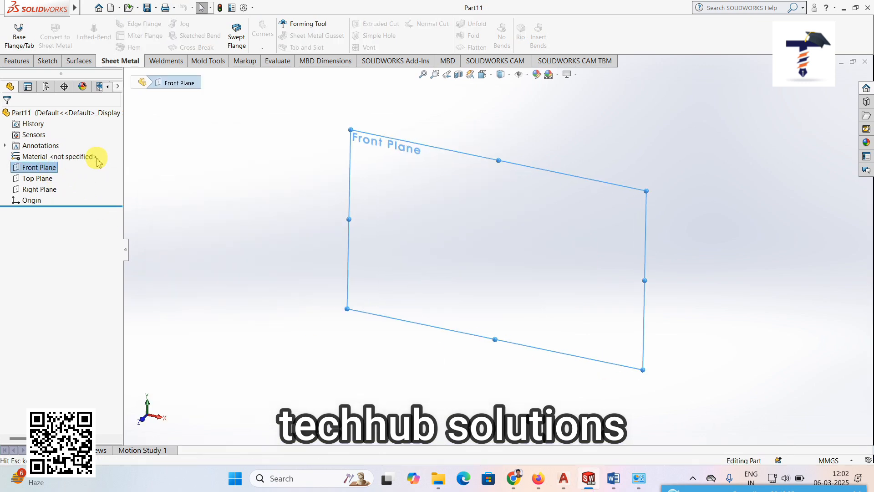
pyautogui.click(49, 62)
pyautogui.click(85, 35)
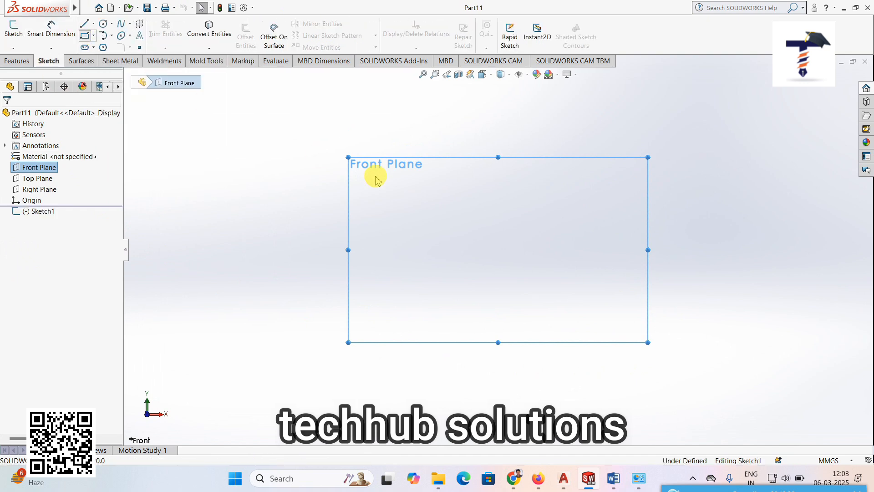
pyautogui.click(368, 171)
pyautogui.click(643, 359)
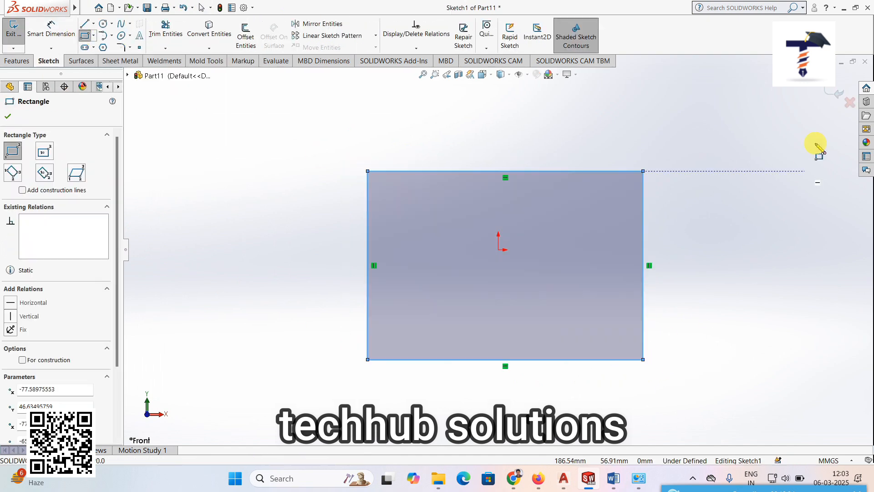
pyautogui.click(836, 93)
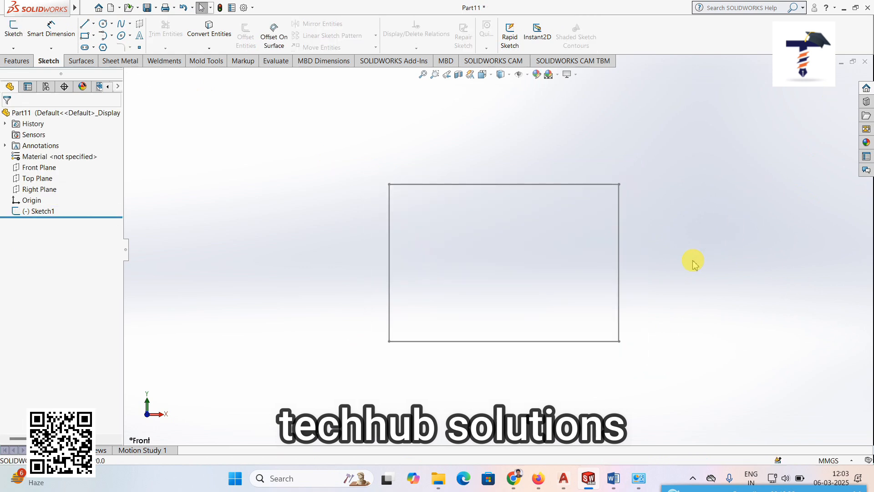
# Start a Base Flange for the rectangle sketch
pyautogui.moveTo(689, 267)
pyautogui.mouseDown(button='middle')
pyautogui.moveTo(645, 342)
pyautogui.moveTo(664, 349)
pyautogui.mouseUp(button='middle')
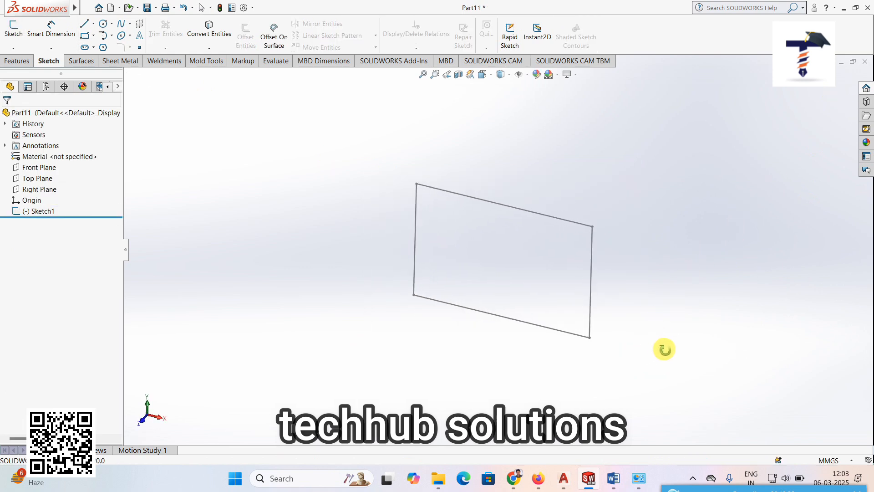
pyautogui.click(124, 61)
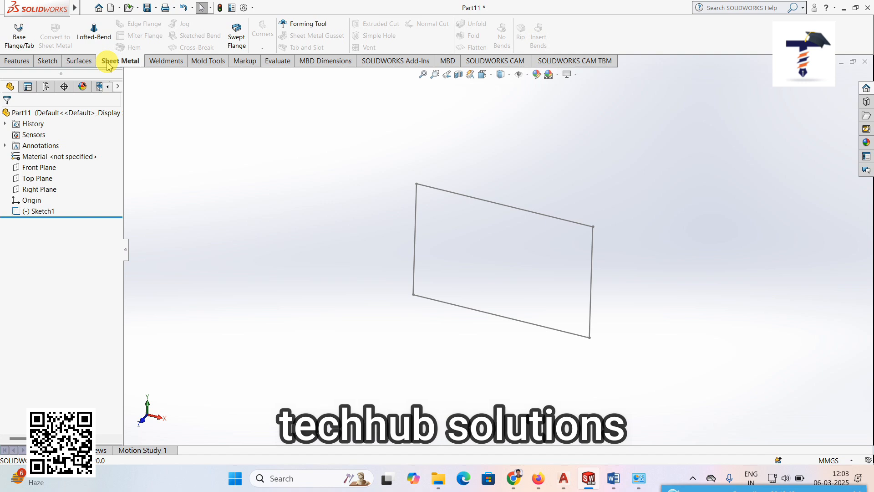
pyautogui.click(19, 41)
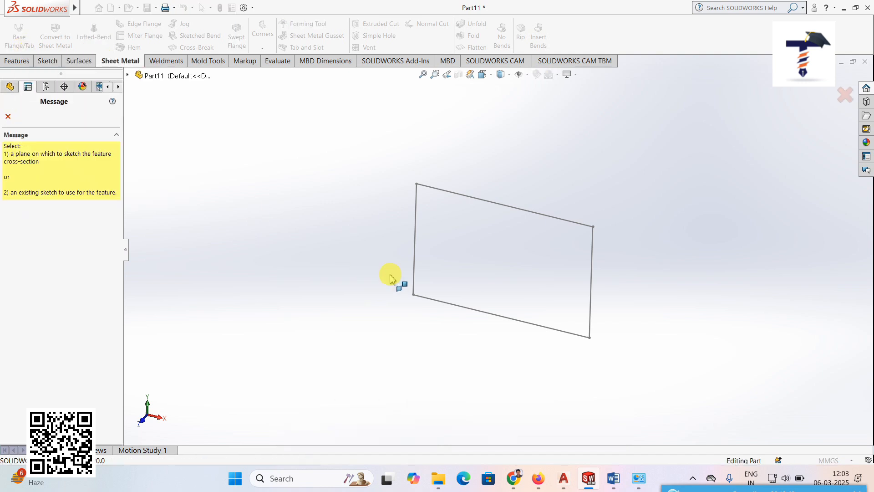
# Create a 2 mm thick base flange from the existing rectangular sketch
pyautogui.click(489, 205)
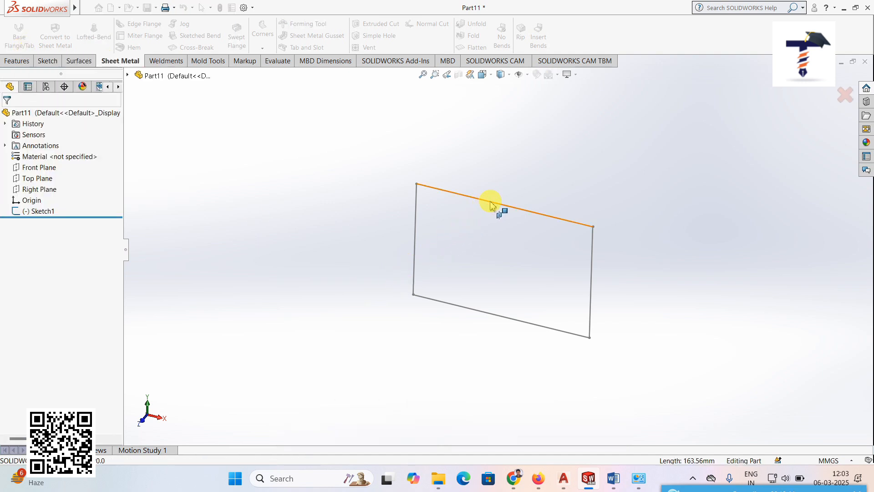
pyautogui.click(467, 303)
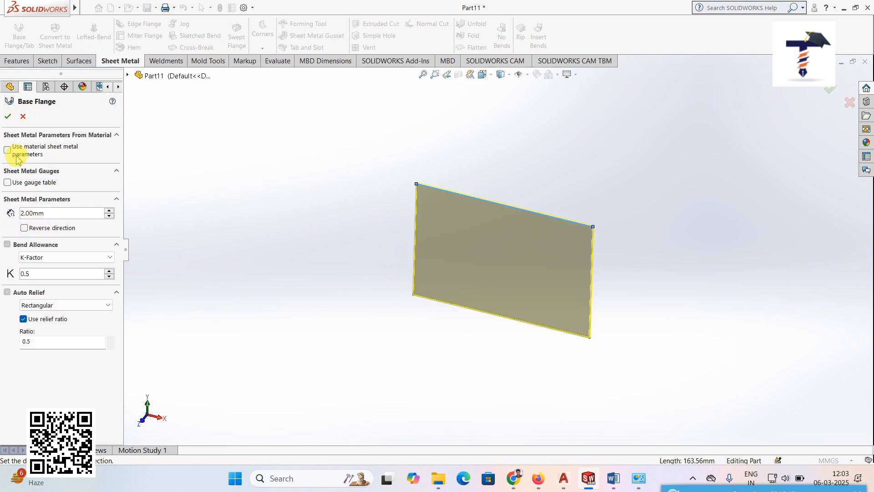
pyautogui.click(8, 117)
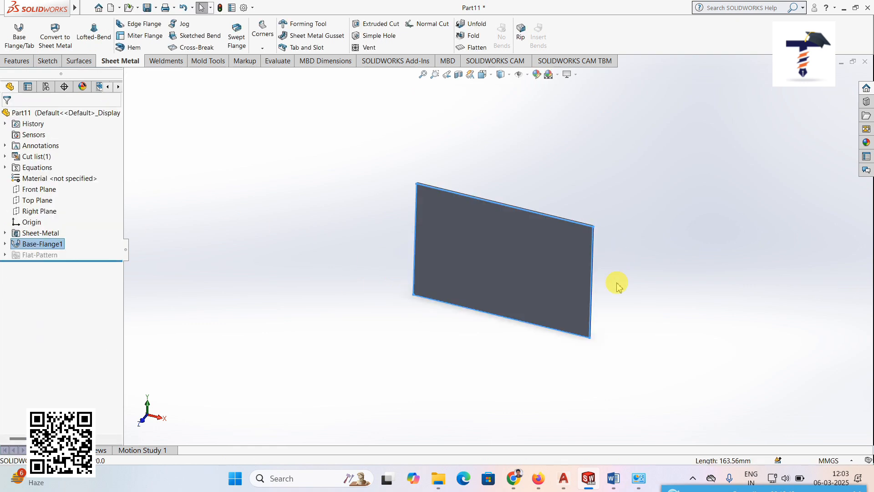
pyautogui.moveTo(612, 301); pyautogui.dragTo(618, 322, button='middle')
pyautogui.scroll(-2, 587, 219)
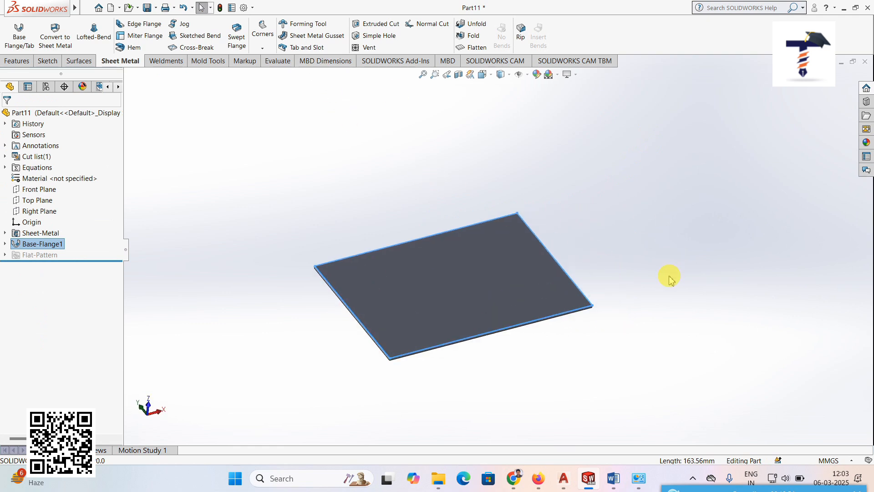
pyautogui.click(314, 28)
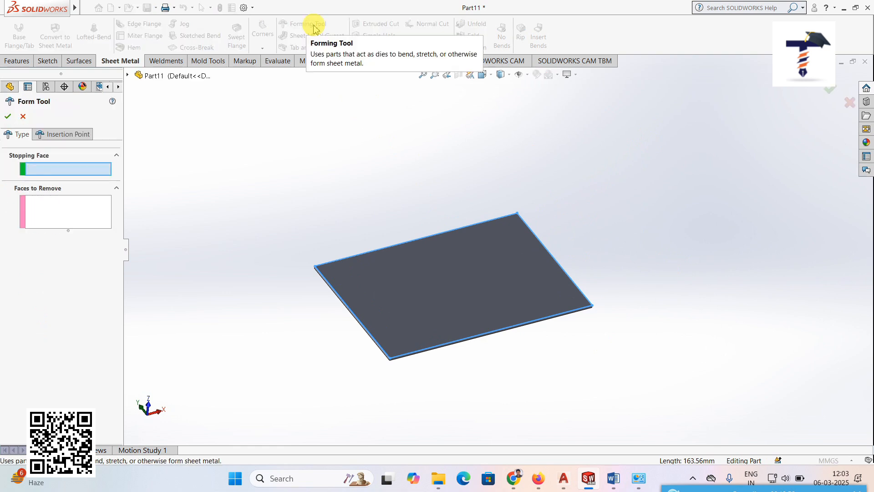
pyautogui.click(64, 134)
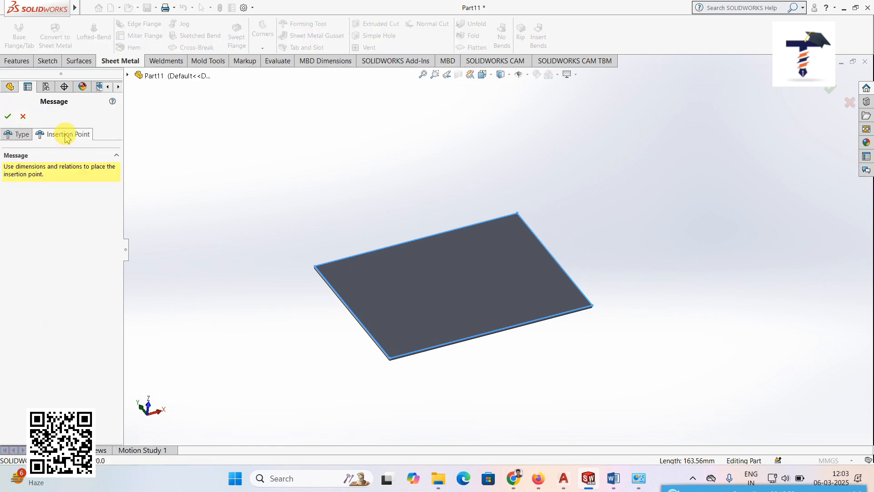
pyautogui.click(16, 136)
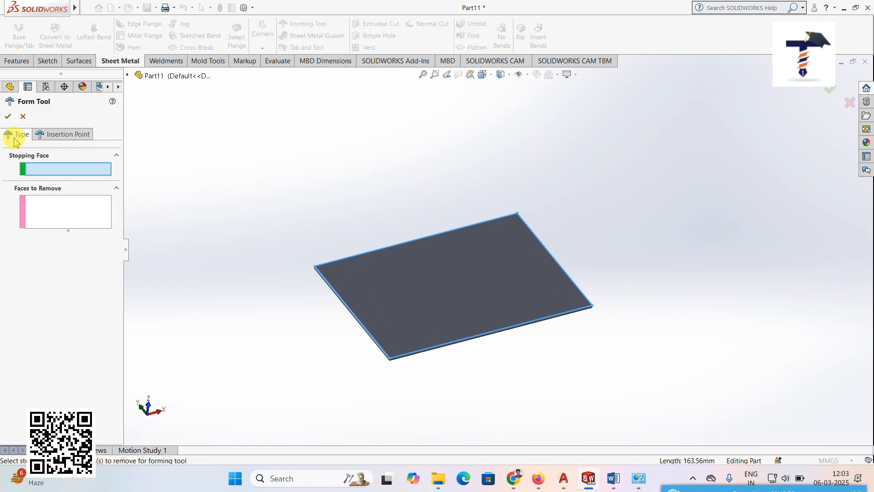
pyautogui.click(25, 117)
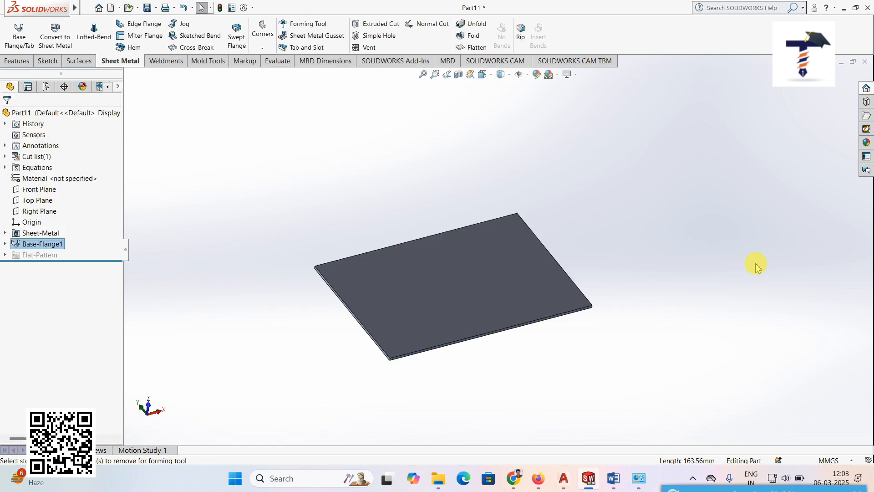
# Open the embosses folder of the forming tools in the Design Library
pyautogui.click(867, 102)
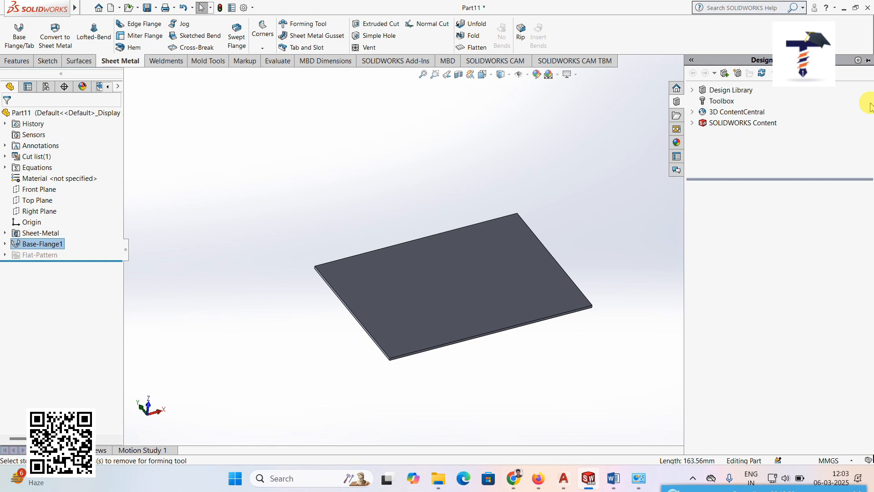
pyautogui.click(725, 91)
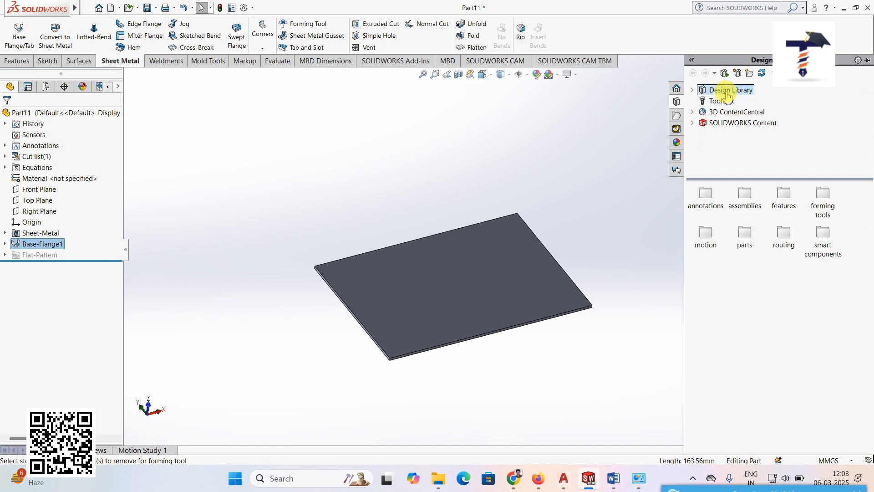
pyautogui.doubleClick(823, 193)
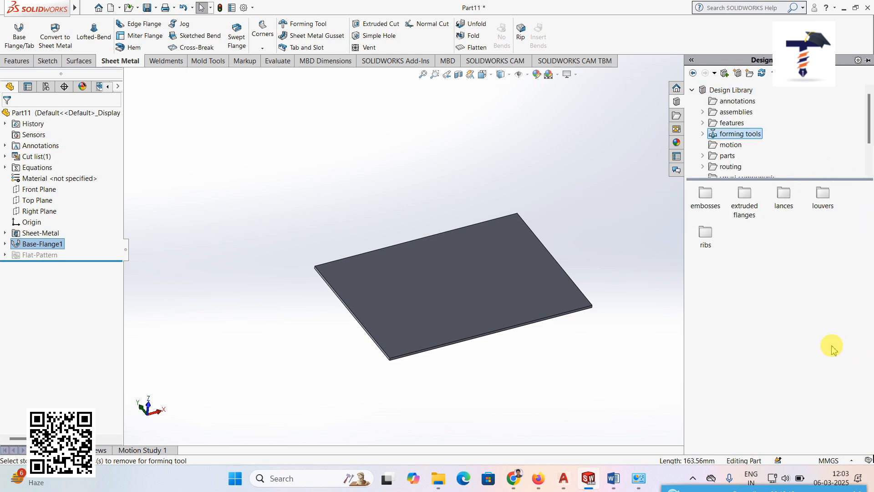
pyautogui.doubleClick(706, 195)
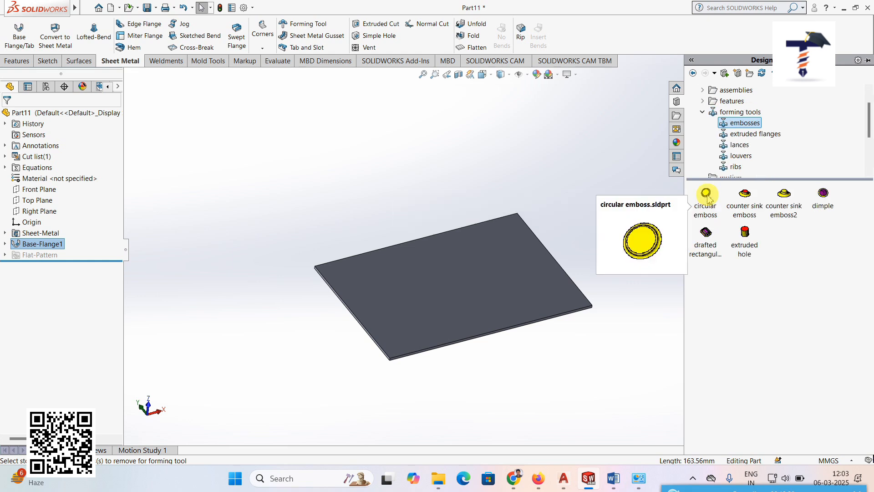
# Place the circular emboss forming tool near the middle of the plate's large upper face
pyautogui.moveTo(592, 266); pyautogui.dragTo(603, 288, button='middle')
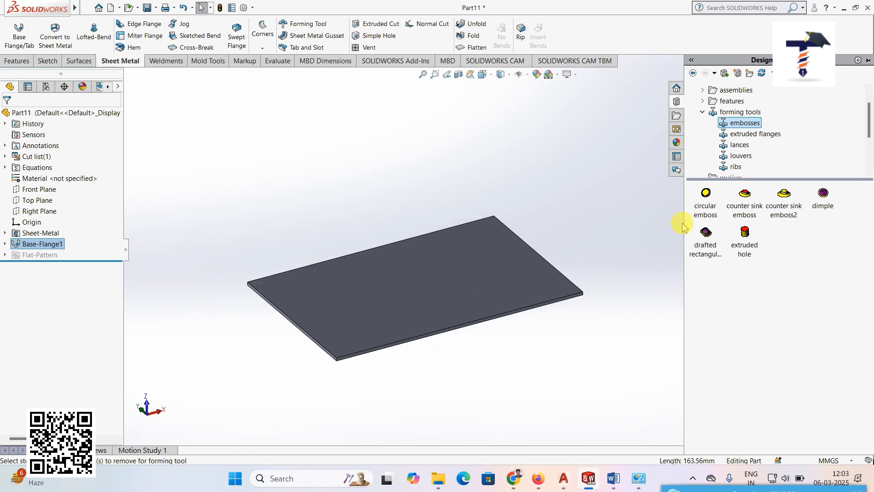
pyautogui.moveTo(662, 221); pyautogui.dragTo(424, 287)
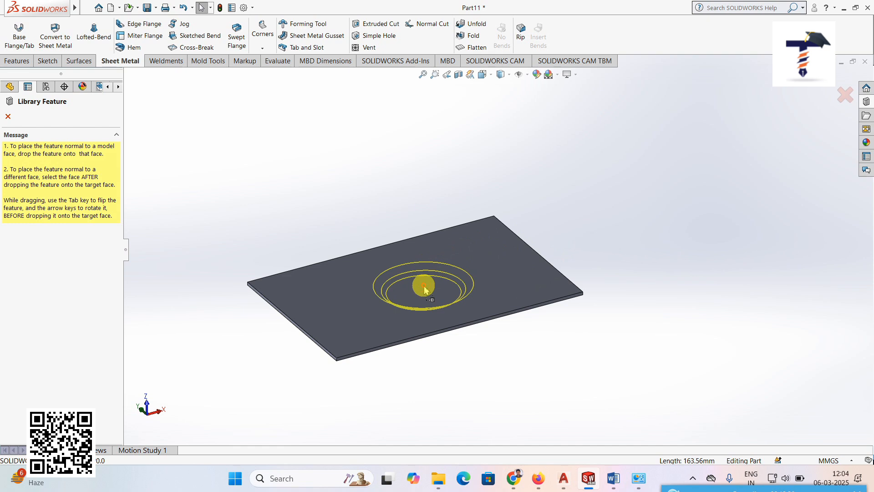
pyautogui.moveTo(424, 285); pyautogui.dragTo(421, 284)
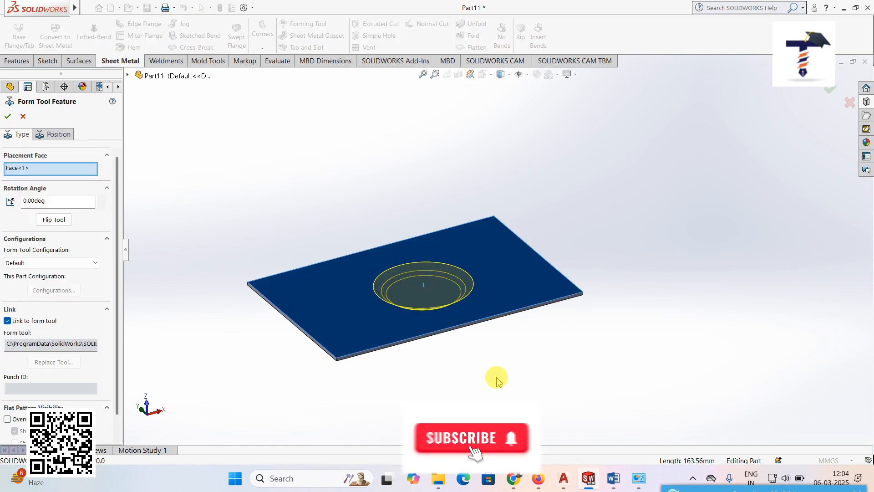
pyautogui.moveTo(117, 294); pyautogui.dragTo(126, 256)
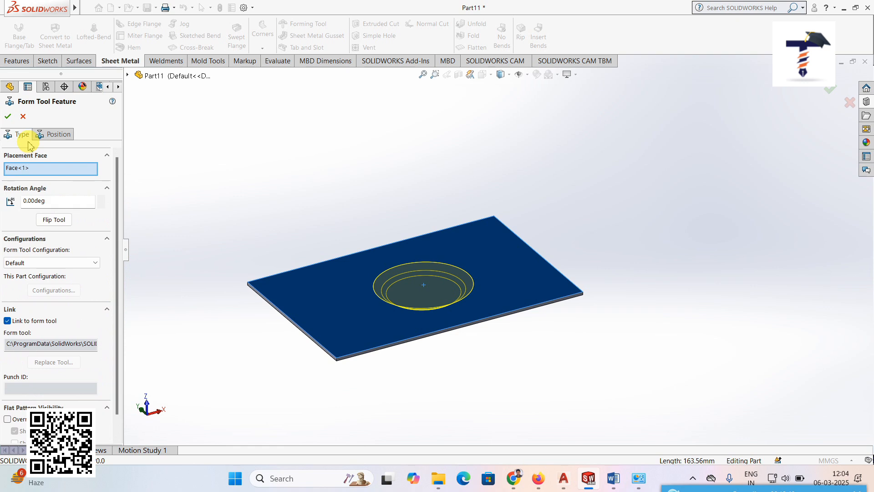
# In the emboss's position sketch, dimension its centre point 50 mm from the plate's long rear edge
pyautogui.click(58, 135)
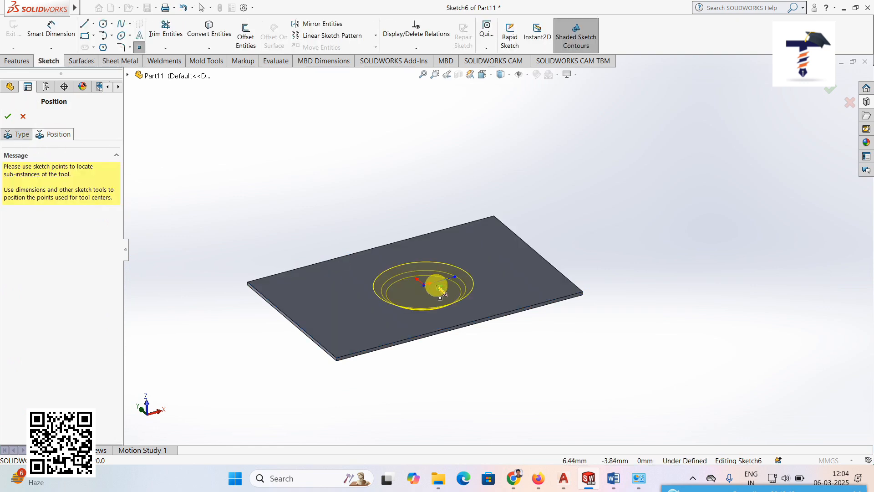
pyautogui.scroll(-2, 433, 283)
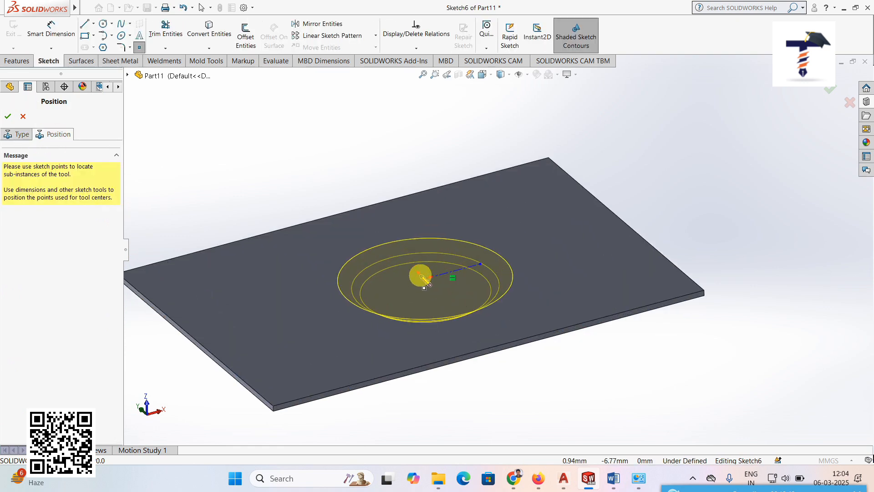
pyautogui.click(58, 36)
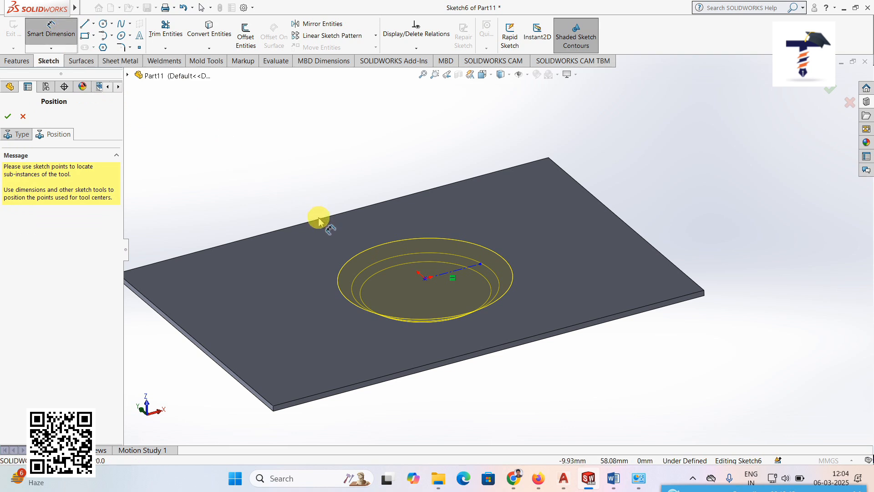
pyautogui.click(319, 221)
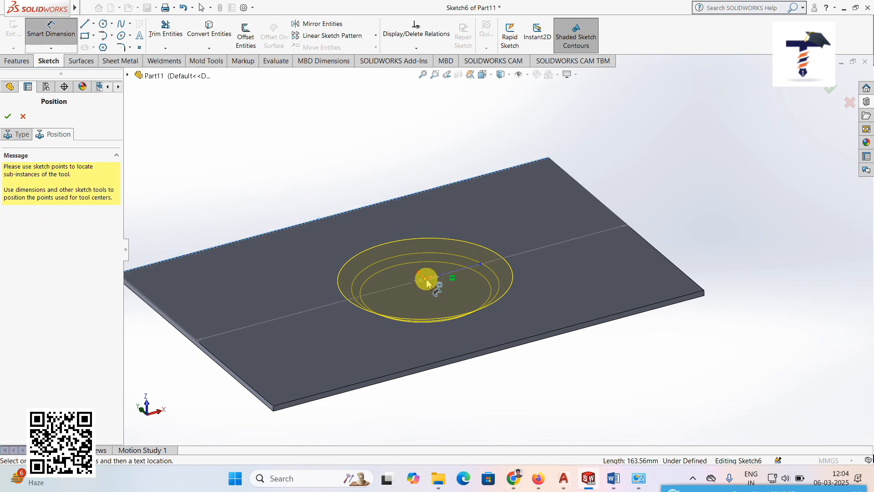
pyautogui.click(425, 278)
pyautogui.click(626, 182)
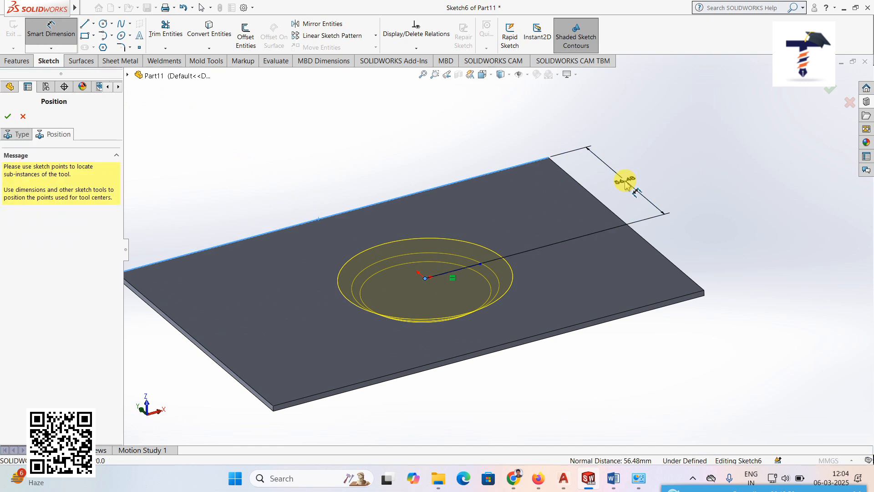
pyautogui.doubleClick(626, 182)
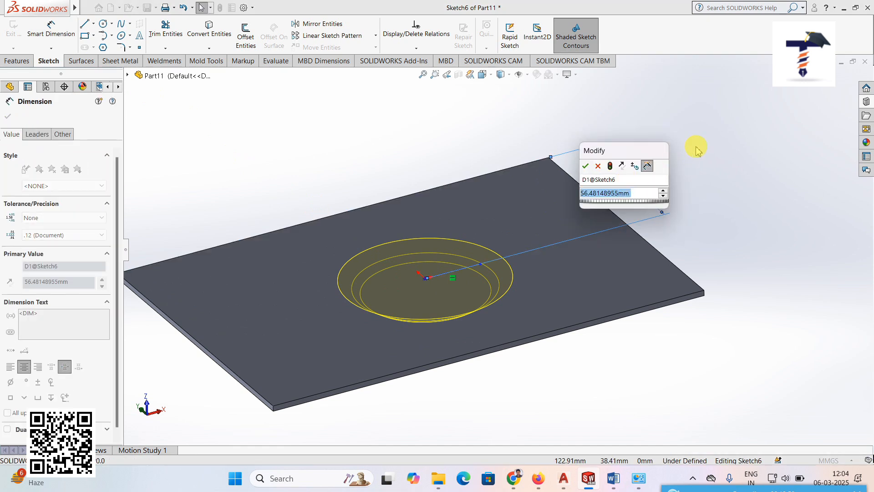
pyautogui.write('50')
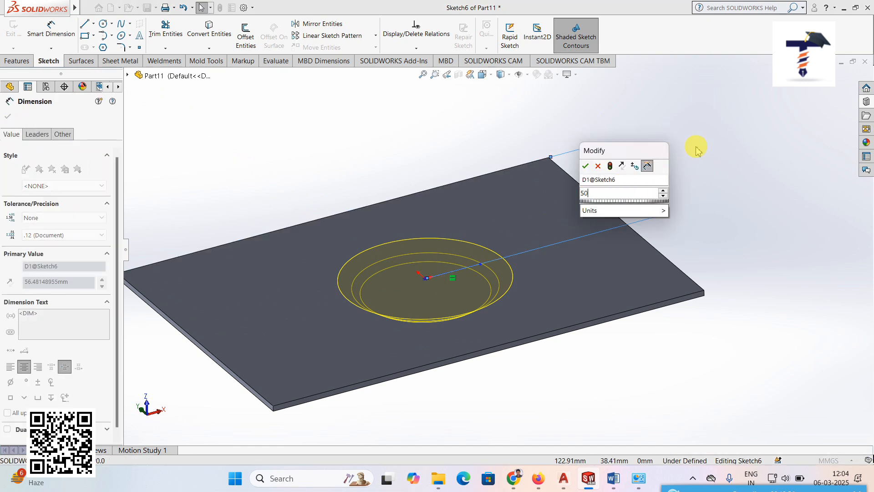
pyautogui.press('Return')
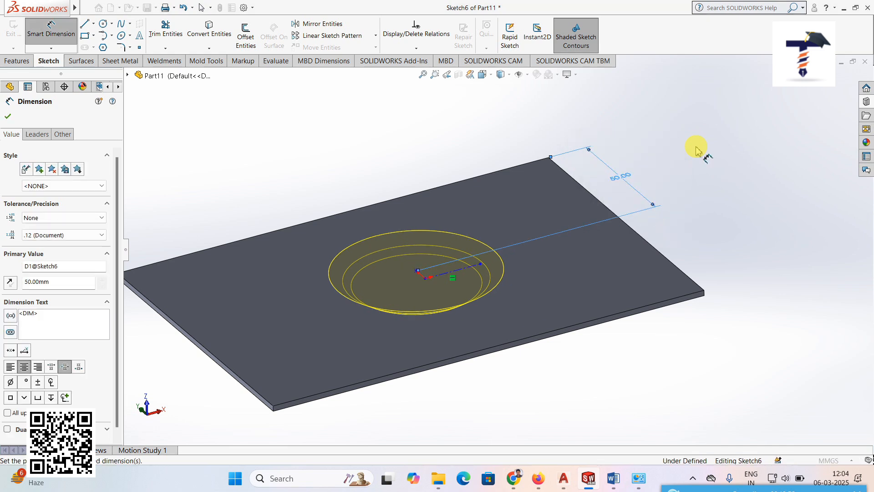
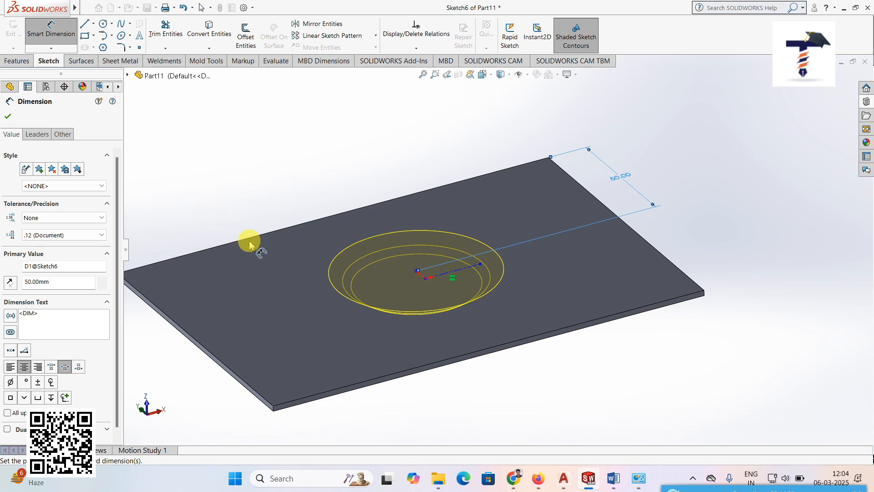
# Dimension the start point of the emboss's orientation line 100 mm from the plate's short edge
pyautogui.click(204, 351)
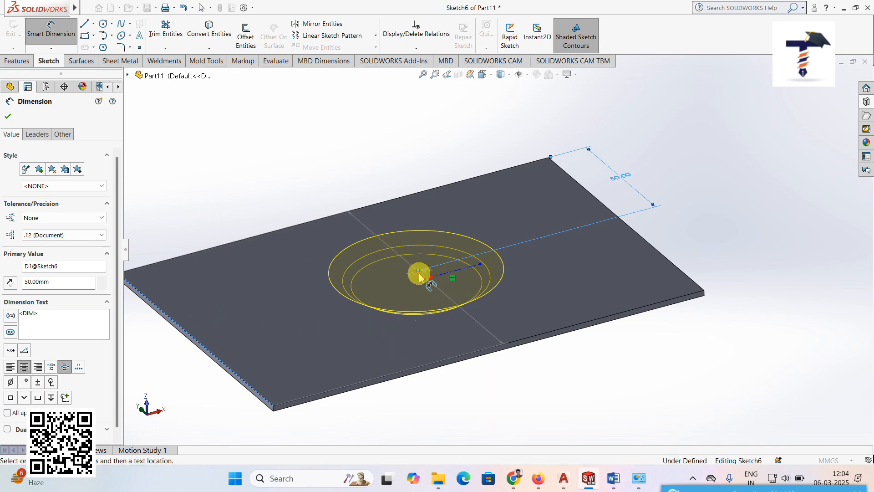
pyautogui.scroll(-2, 420, 277)
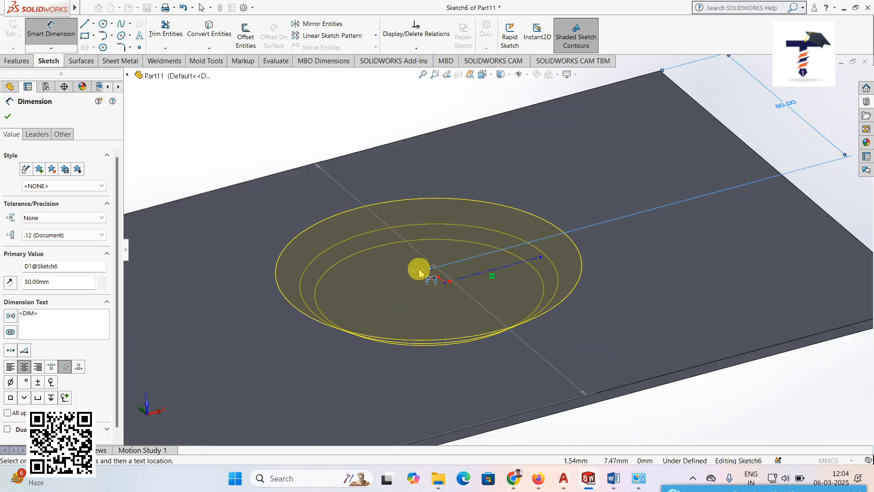
pyautogui.click(445, 284)
pyautogui.scroll(3, 445, 285)
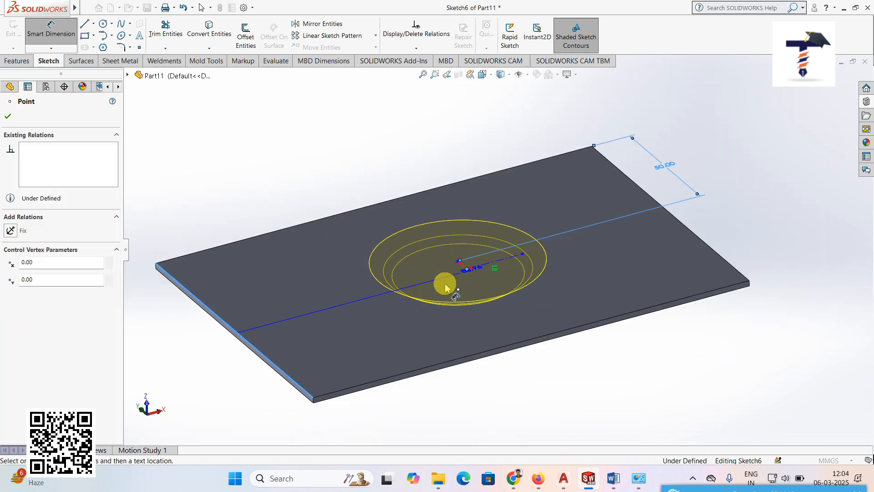
pyautogui.click(284, 203)
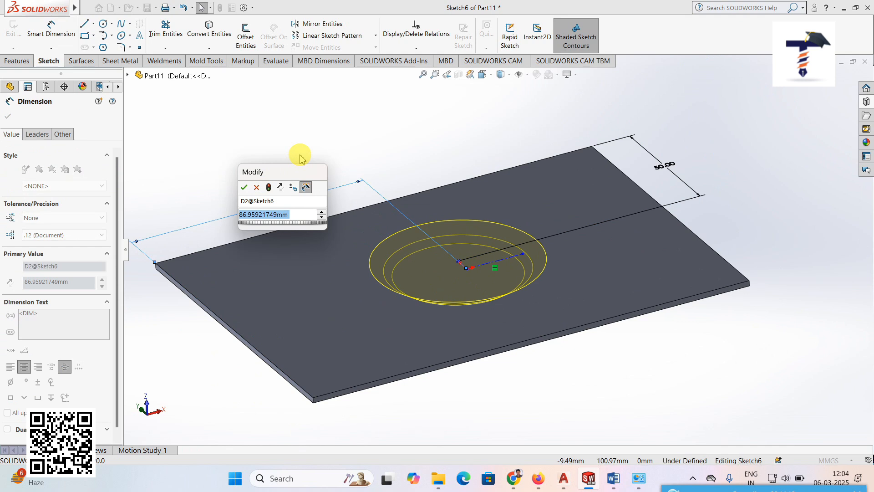
pyautogui.write('100')
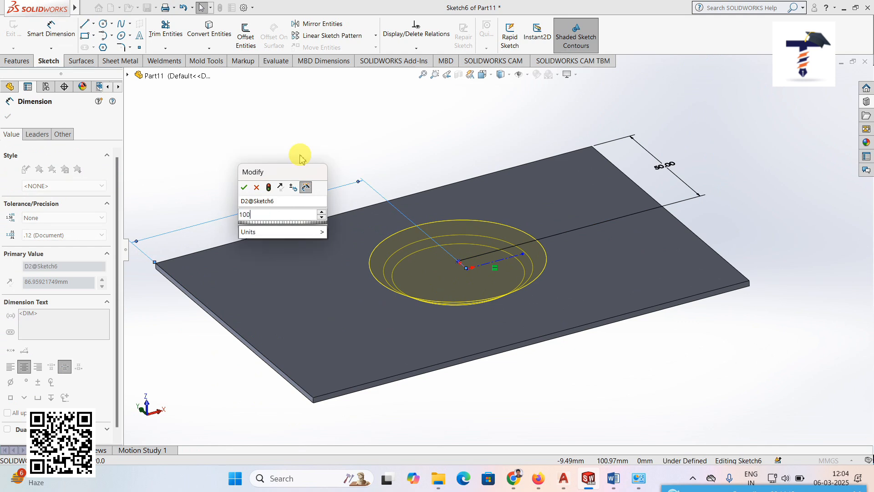
pyautogui.click(244, 188)
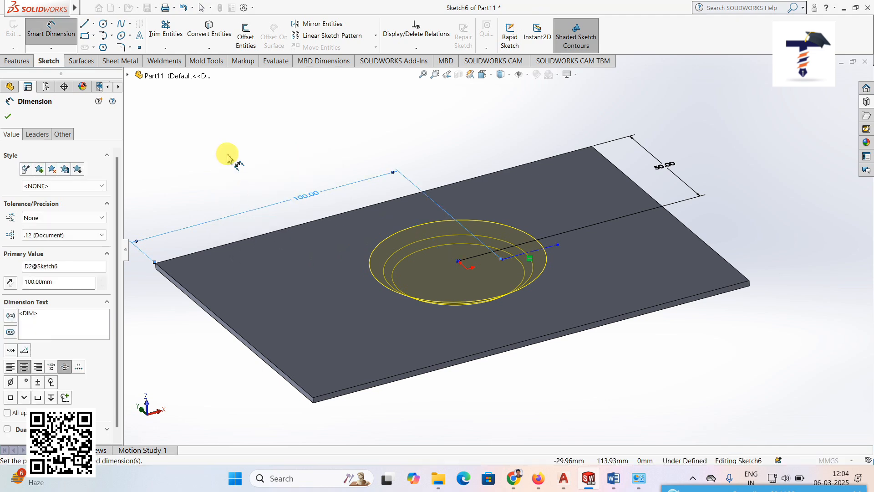
pyautogui.click(8, 117)
# Return to the form tool's type settings and finish the circular emboss with the Default configuration and 0° rotation
pyautogui.press('f')
pyautogui.scroll(1, 403, 281)
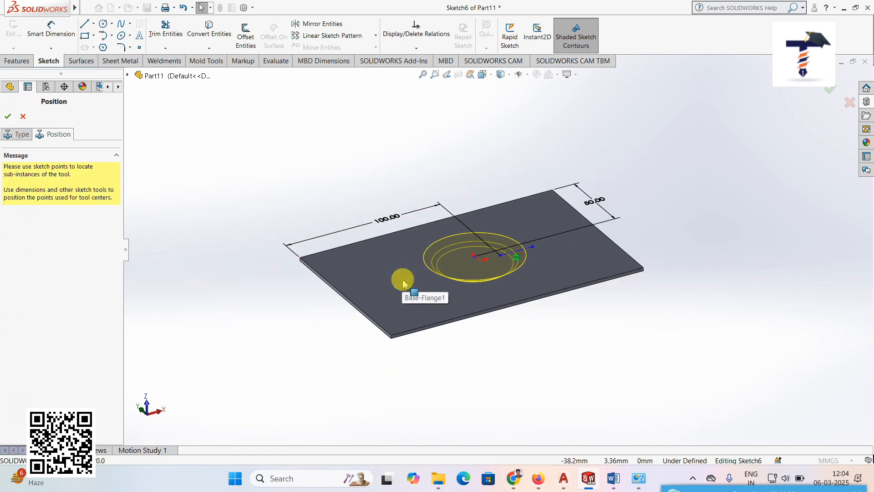
pyautogui.moveTo(403, 283); pyautogui.dragTo(410, 280, button='middle')
pyautogui.click(18, 134)
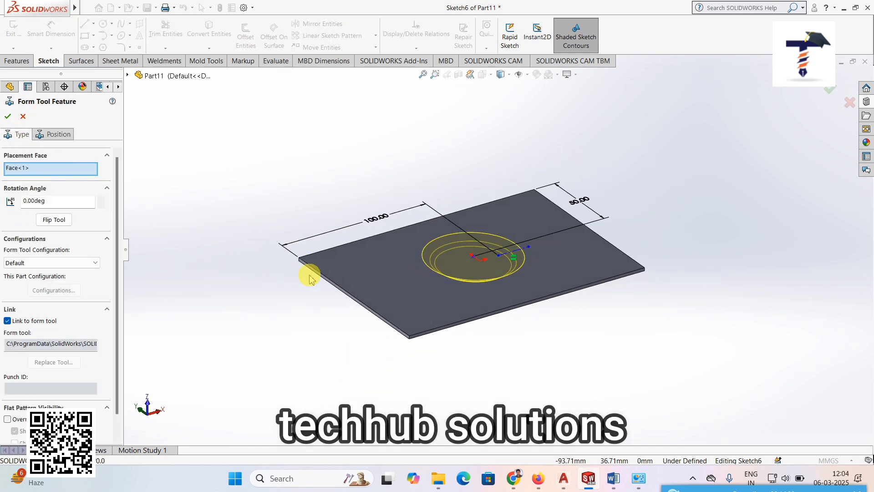
pyautogui.moveTo(309, 275); pyautogui.dragTo(300, 289, button='middle')
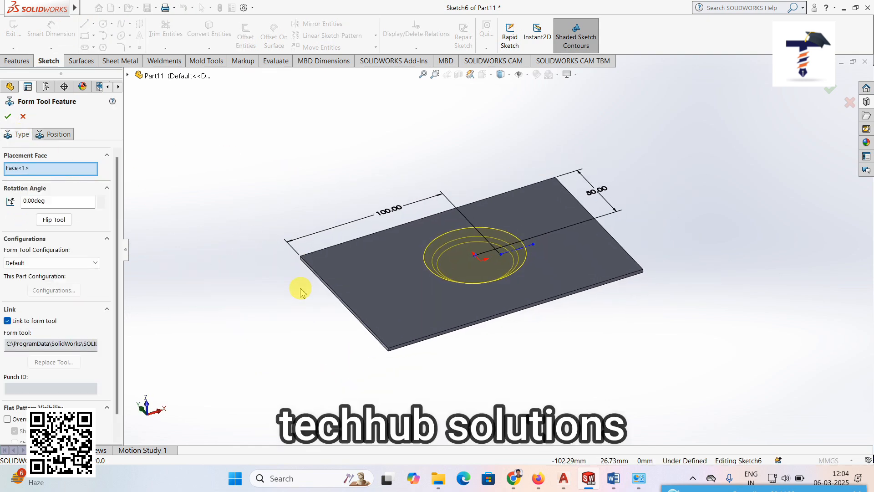
pyautogui.click(6, 117)
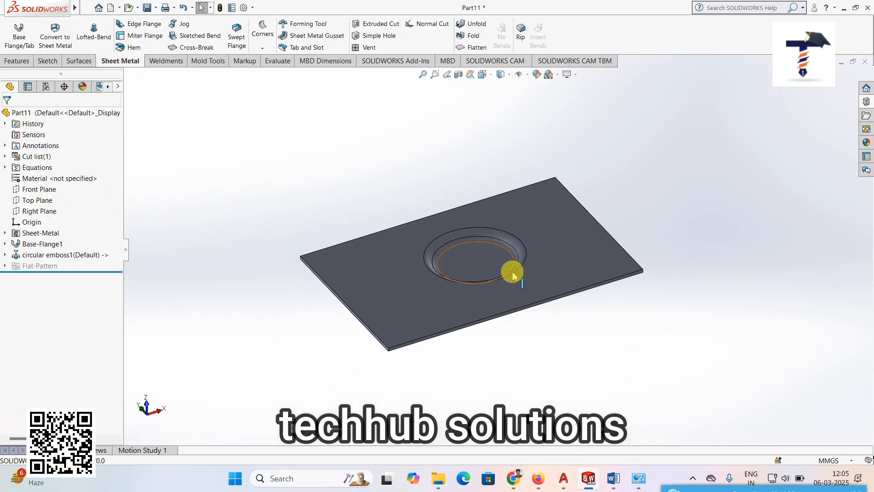
# Place the louver forming tool from the Design Library beside the circular emboss near the plate's short edge and finish it with 0° rotation
pyautogui.moveTo(527, 265)
pyautogui.mouseDown(button='middle')
pyautogui.moveTo(531, 259)
pyautogui.moveTo(527, 269)
pyautogui.mouseUp(button='middle')
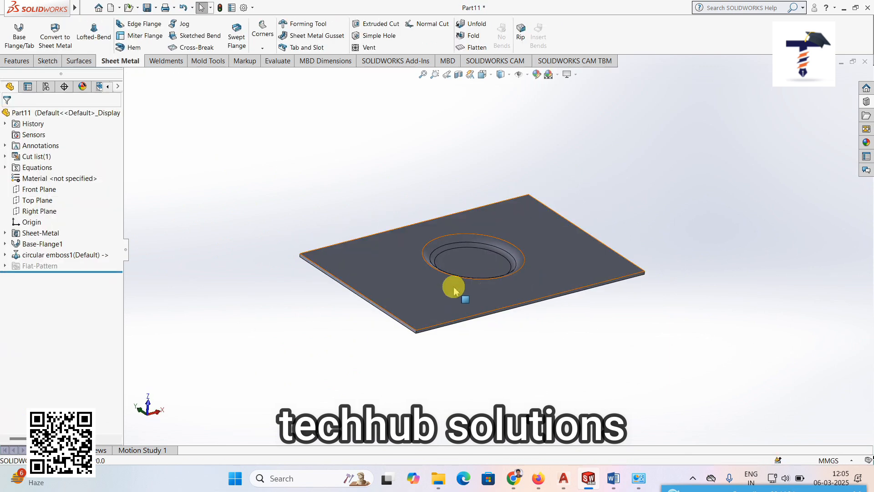
pyautogui.moveTo(636, 255); pyautogui.dragTo(619, 269, button='middle')
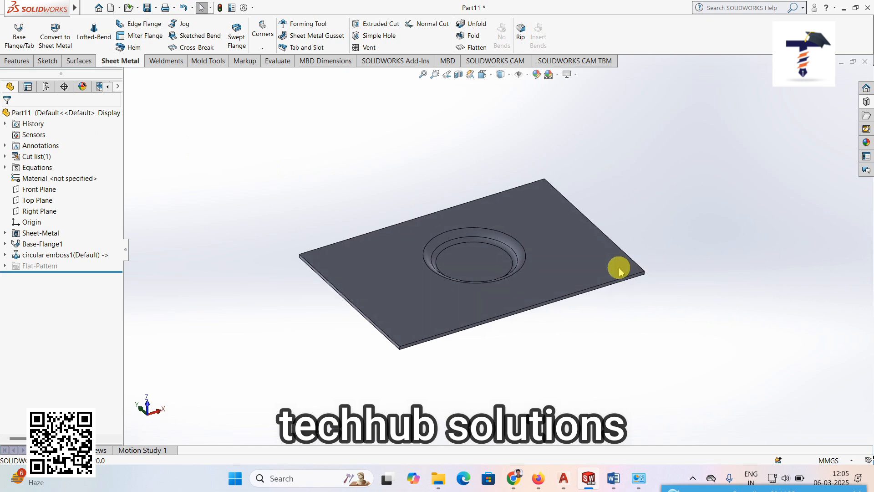
pyautogui.click(866, 102)
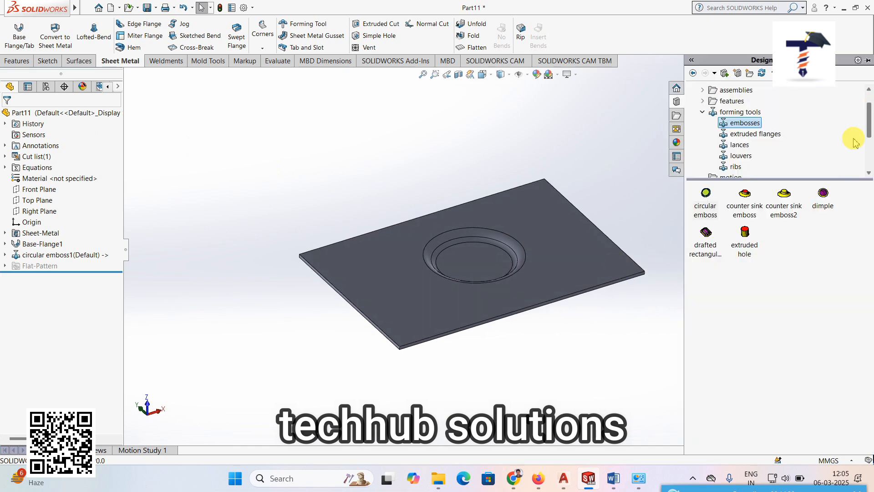
pyautogui.click(742, 157)
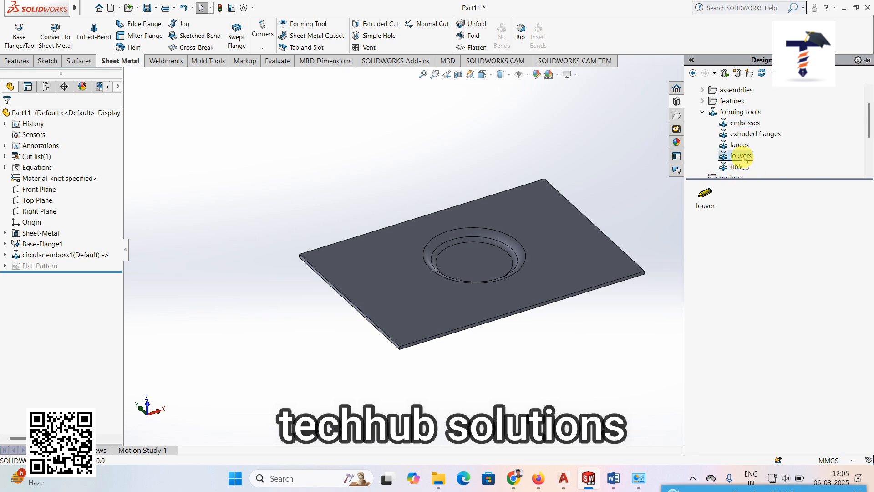
pyautogui.moveTo(712, 193); pyautogui.dragTo(415, 335)
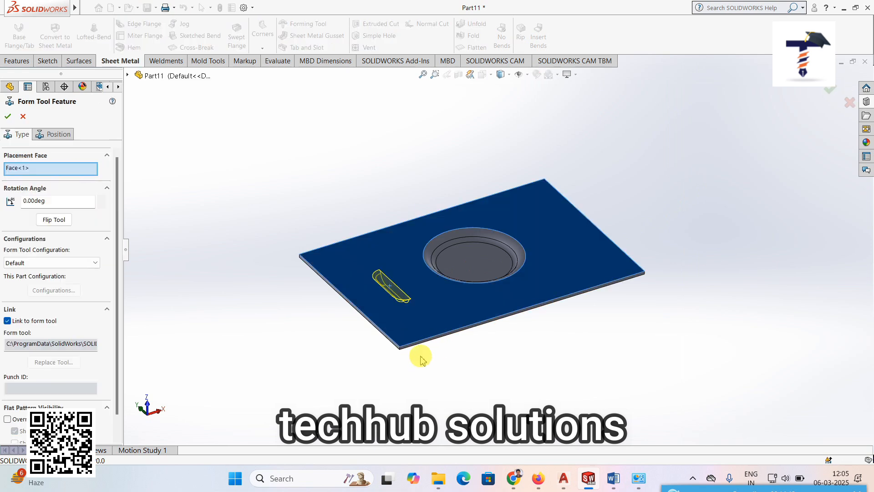
pyautogui.click(7, 119)
# Examine the formed louver and circular emboss on the plate from several angles
pyautogui.moveTo(361, 211); pyautogui.dragTo(383, 237, button='middle')
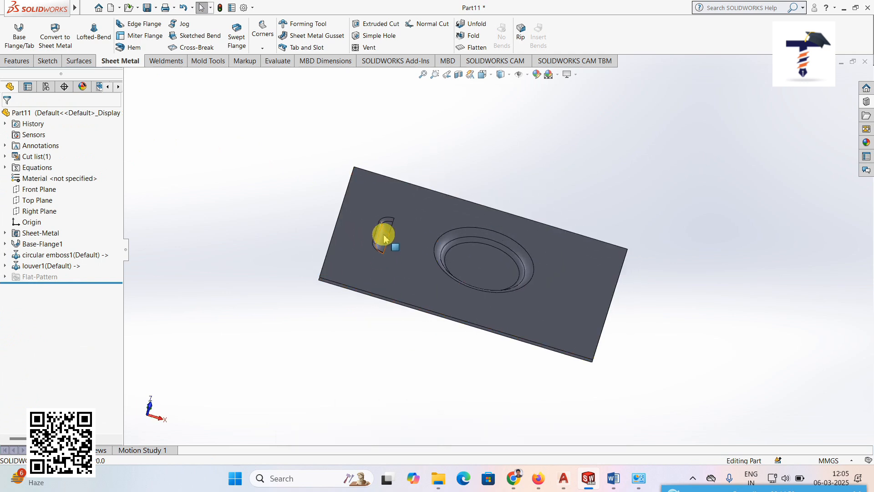
pyautogui.scroll(-3, 383, 237)
pyautogui.moveTo(488, 269); pyautogui.dragTo(556, 273, button='middle')
pyautogui.scroll(3, 555, 273)
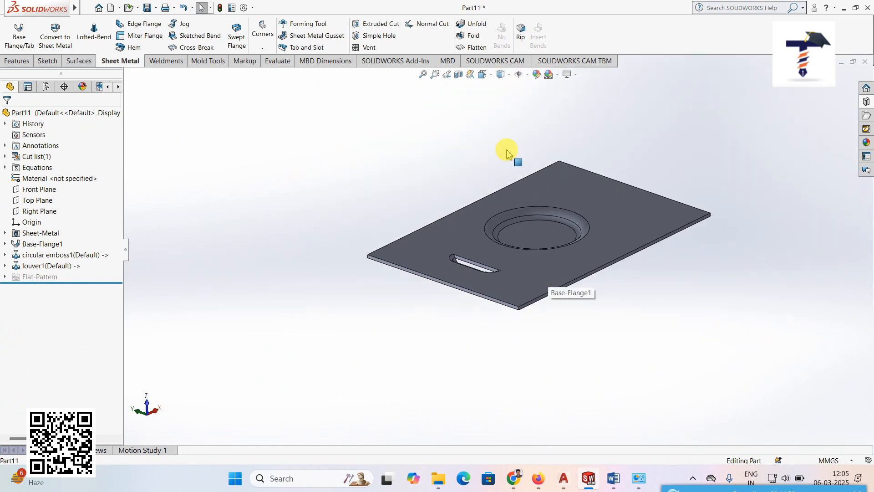
pyautogui.click(423, 74)
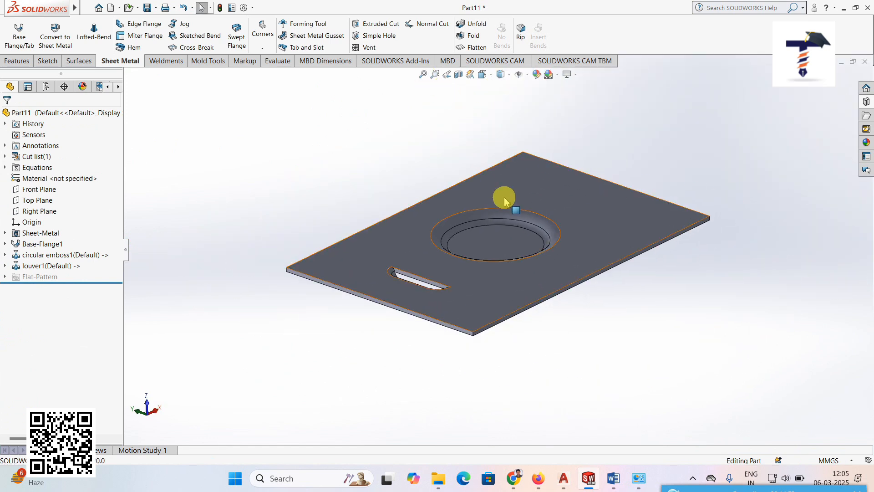
pyautogui.moveTo(504, 200); pyautogui.dragTo(507, 221, button='middle')
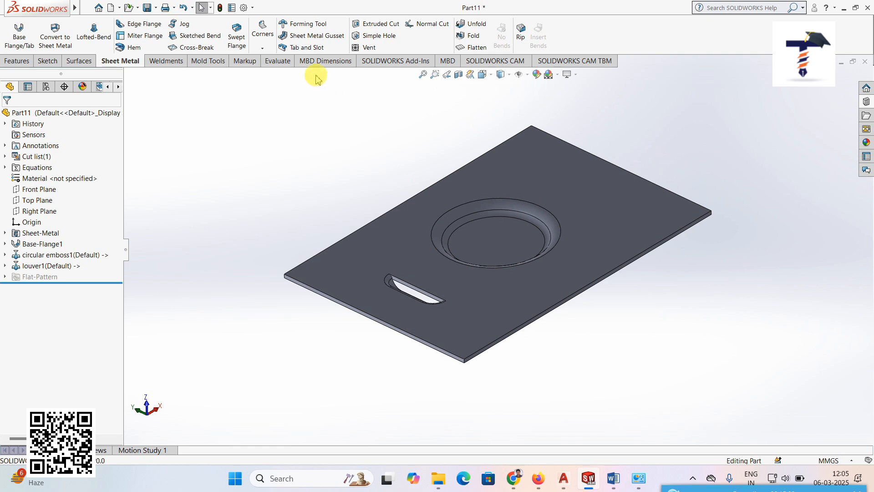
pyautogui.moveTo(341, 152); pyautogui.dragTo(343, 137, button='middle')
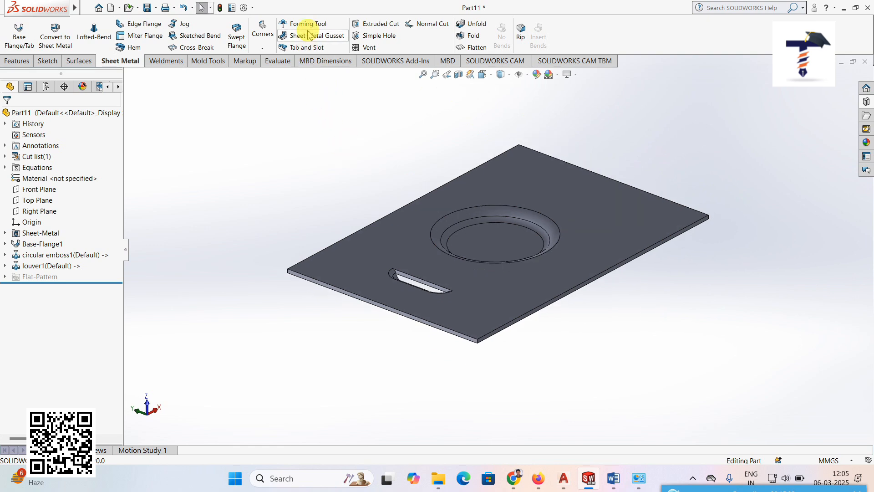
pyautogui.moveTo(347, 143); pyautogui.dragTo(534, 351, button='middle')
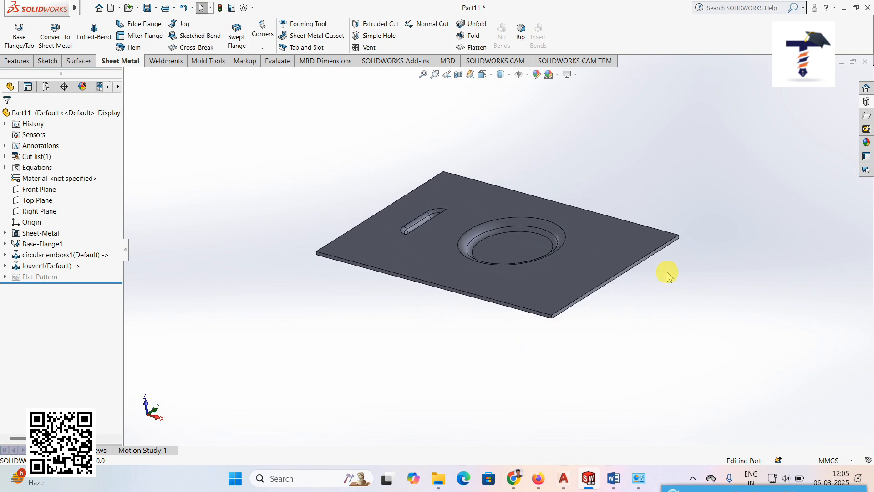
pyautogui.scroll(-1, 735, 234)
pyautogui.moveTo(719, 253); pyautogui.dragTo(718, 266, button='middle')
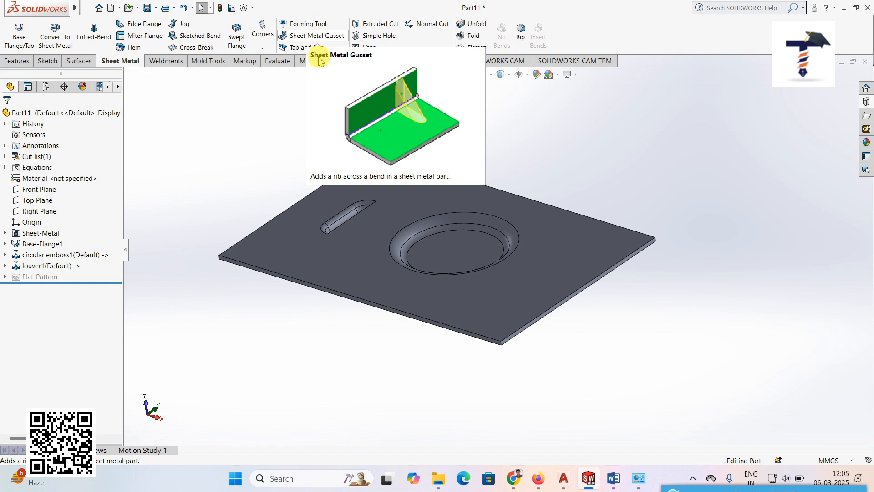
# Add an upward edge flange, 91 mm long at 90°, along the plate's short edge farthest from the louver
pyautogui.click(143, 29)
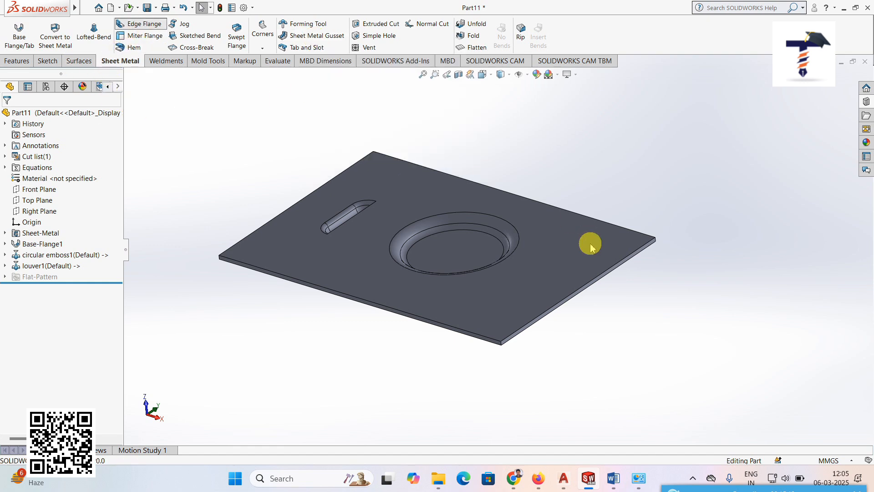
pyautogui.click(557, 309)
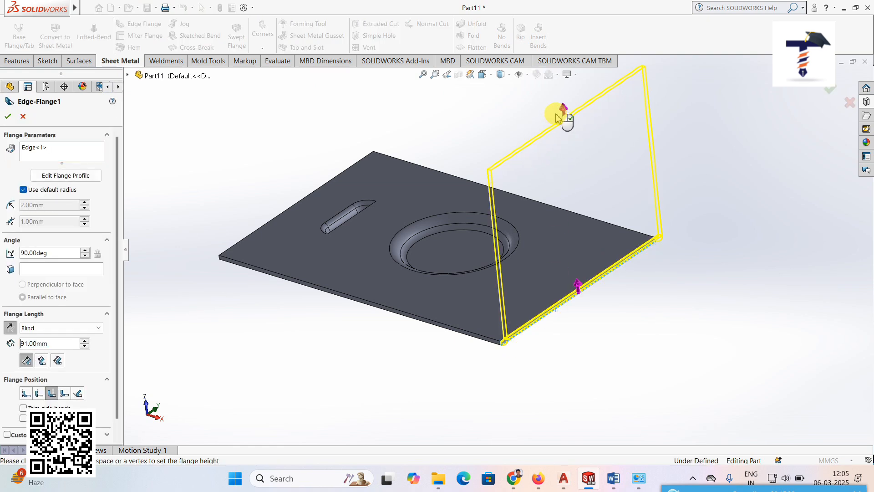
pyautogui.click(563, 117)
pyautogui.click(8, 118)
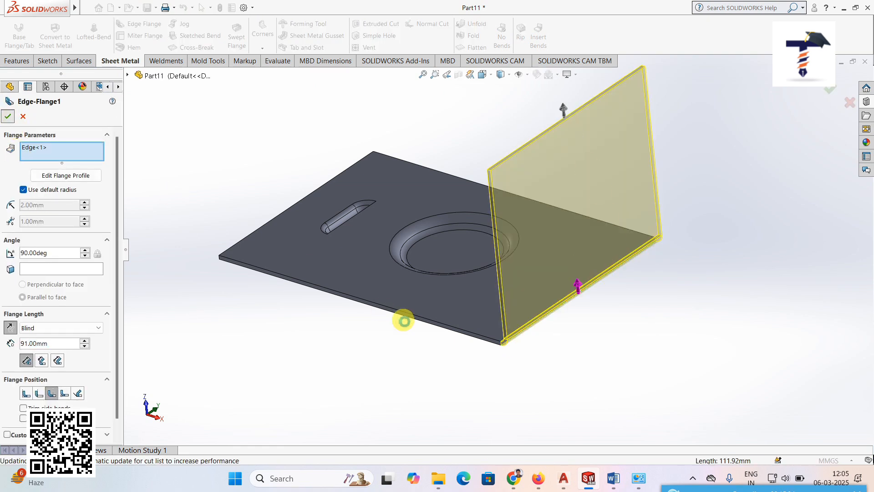
# Place a sheet metal gusset across the bend between the plate and the upright flange
pyautogui.moveTo(507, 384); pyautogui.dragTo(597, 211, button='middle')
pyautogui.scroll(-3, 601, 202)
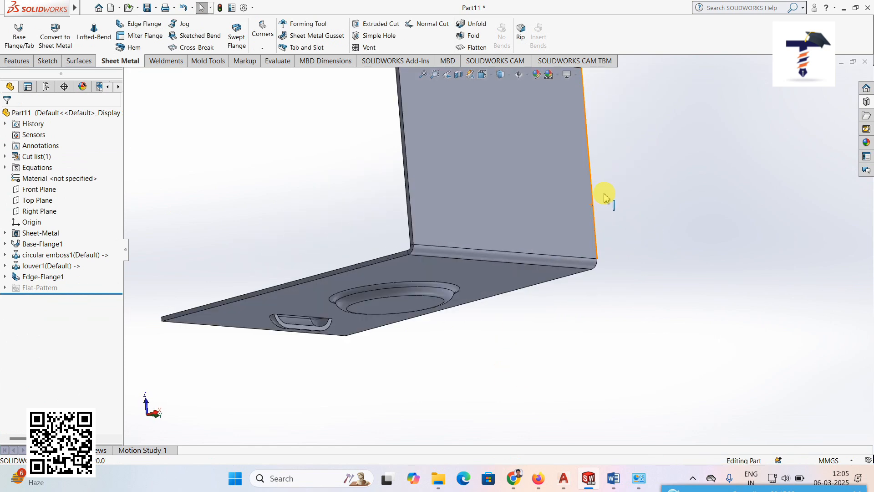
pyautogui.click(330, 37)
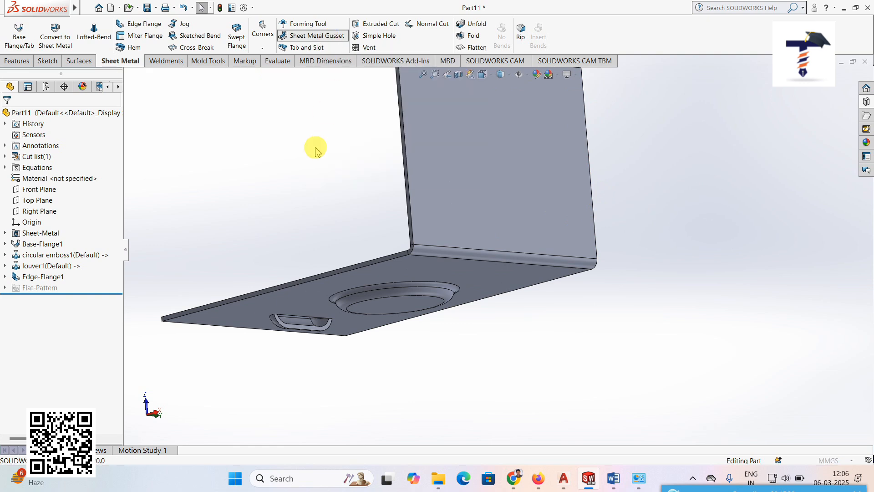
pyautogui.scroll(-2, 565, 221)
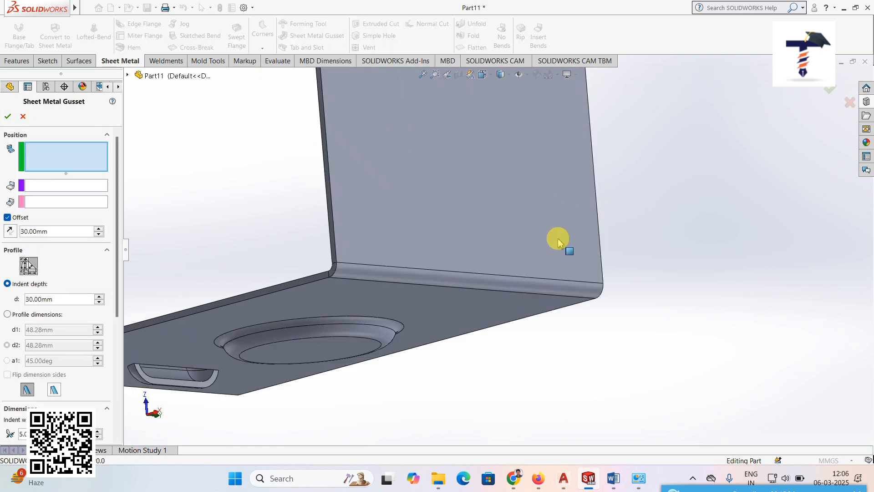
pyautogui.click(507, 284)
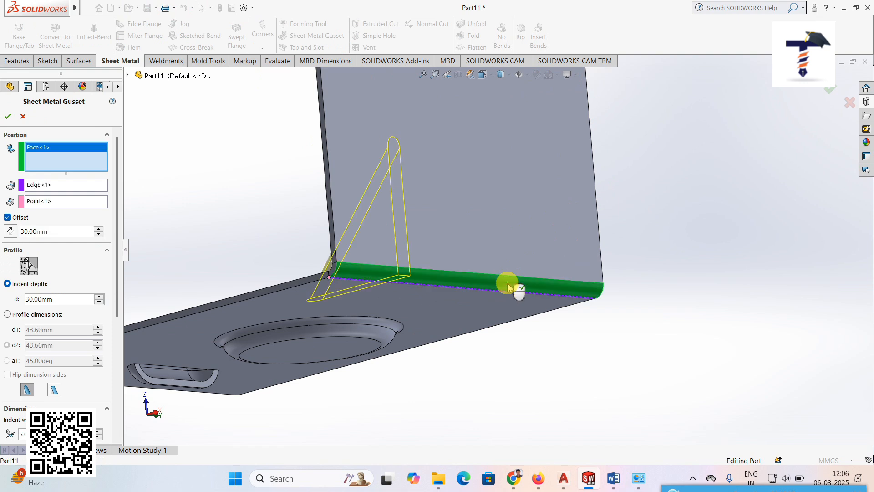
pyautogui.scroll(1, 496, 282)
pyautogui.scroll(3, 479, 286)
pyautogui.moveTo(479, 286); pyautogui.dragTo(568, 375, button='middle')
pyautogui.scroll(-1, 501, 228)
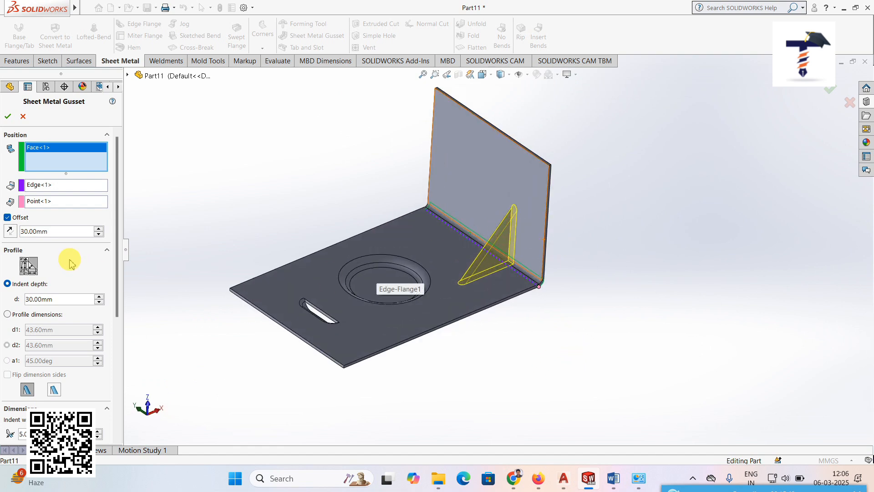
# Set the gusset's offset to 40 mm and its indent depth to 20 mm, and finish it
pyautogui.click(99, 229)
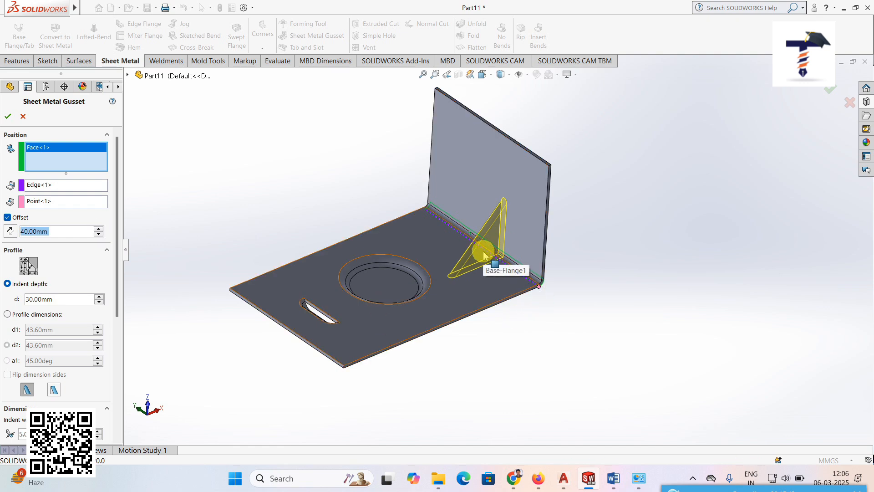
pyautogui.click(98, 297)
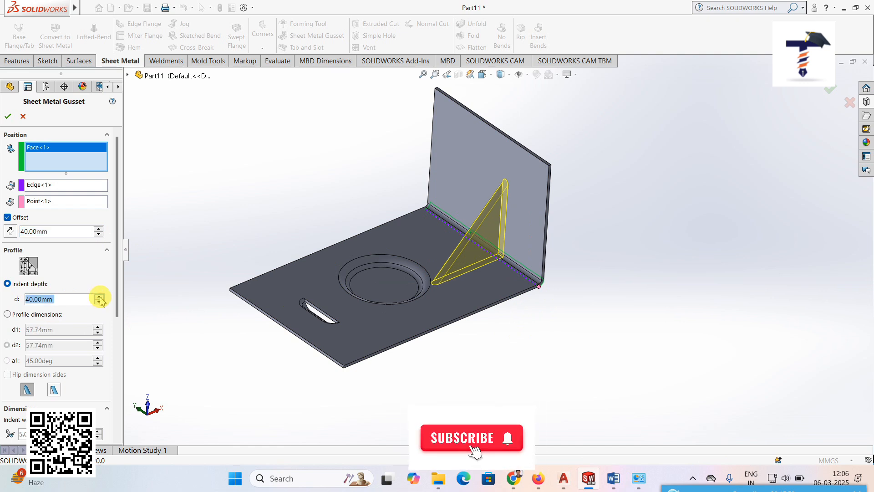
pyautogui.click(99, 303)
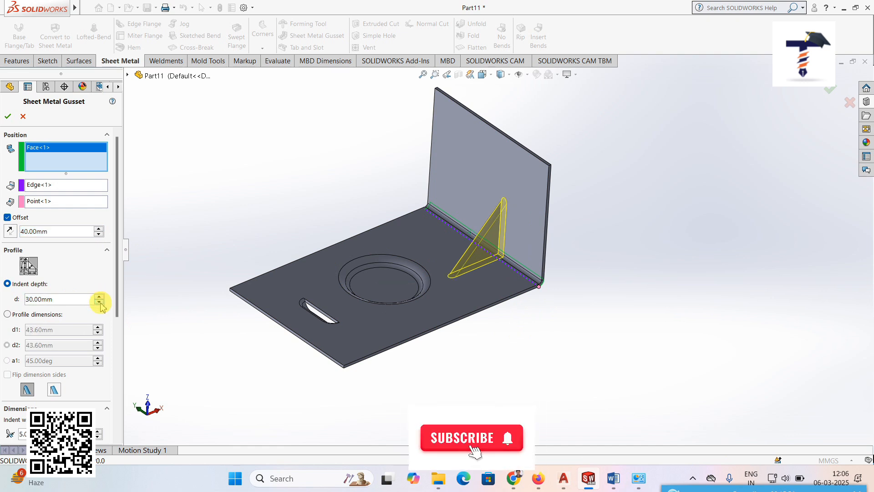
pyautogui.click(100, 302)
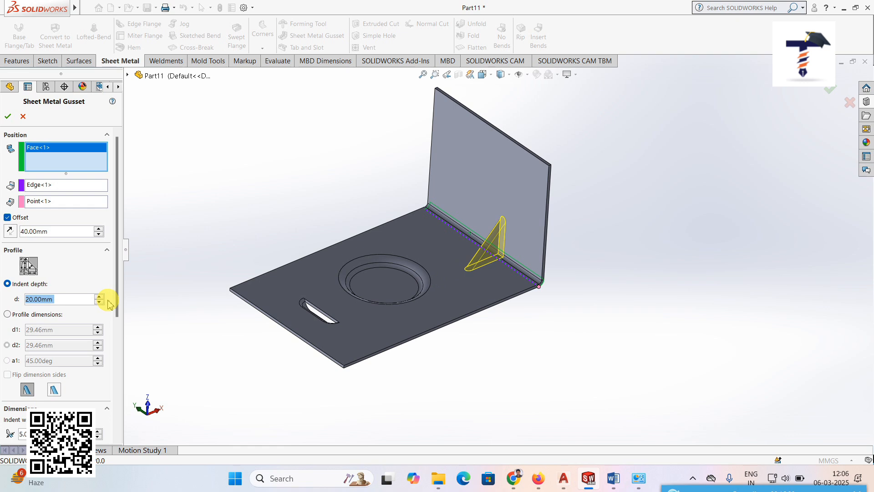
pyautogui.scroll(-5, 118, 326)
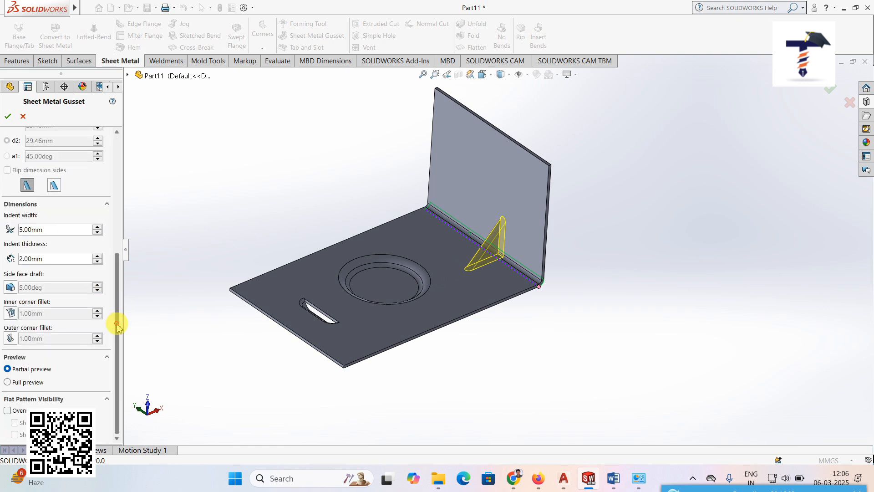
pyautogui.moveTo(118, 334); pyautogui.dragTo(122, 247)
pyautogui.click(8, 116)
# Place a second sheet metal gusset on the same bend, beside the first one
pyautogui.moveTo(589, 337); pyautogui.dragTo(578, 317, button='middle')
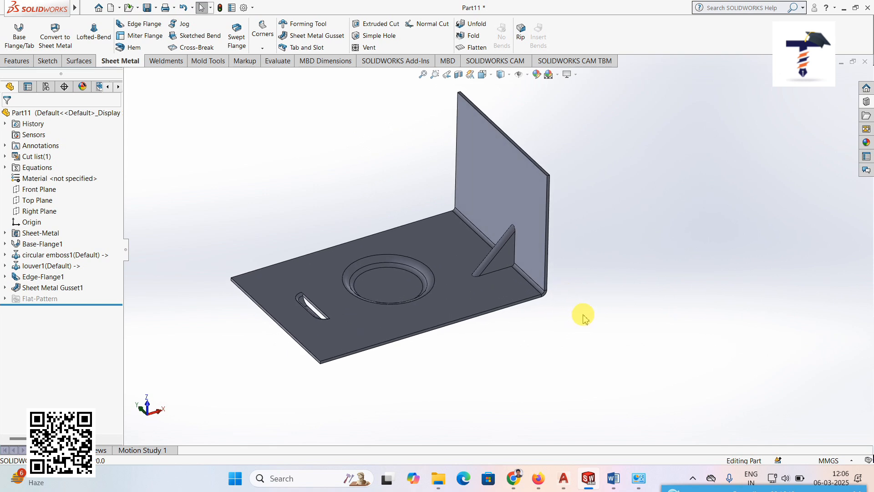
pyautogui.moveTo(608, 326); pyautogui.dragTo(522, 319, button='middle')
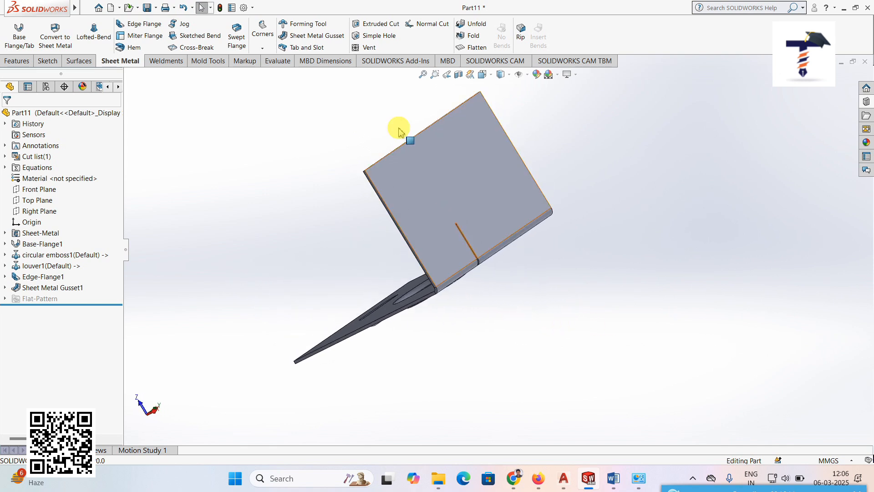
pyautogui.click(330, 36)
pyautogui.moveTo(569, 211); pyautogui.dragTo(620, 273, button='middle')
pyautogui.click(499, 208)
pyautogui.scroll(-3, 435, 184)
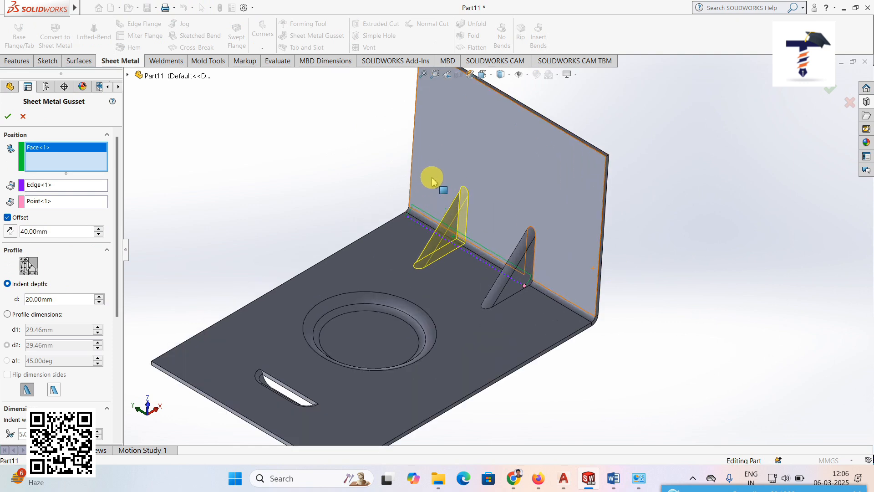
# Define the second gusset by profile dimensions, with both d1 and d2 set to 39.46 mm
pyautogui.moveTo(117, 308); pyautogui.dragTo(114, 364)
pyautogui.click(7, 216)
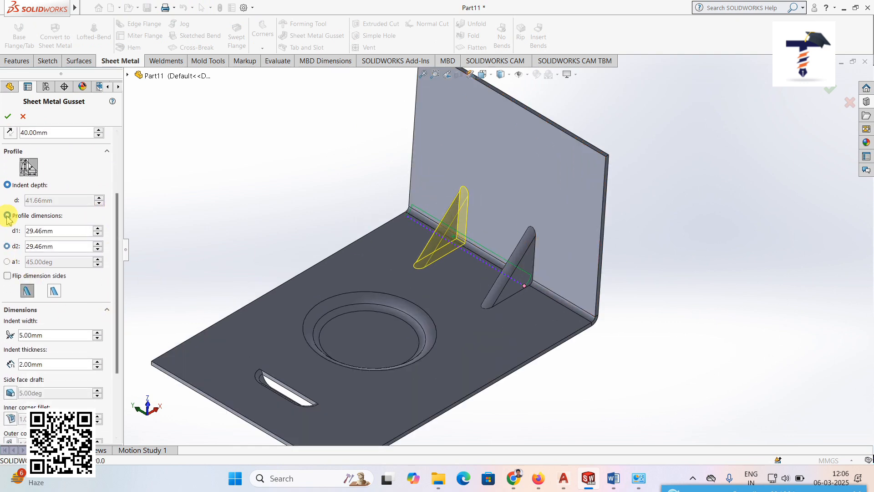
pyautogui.click(98, 229)
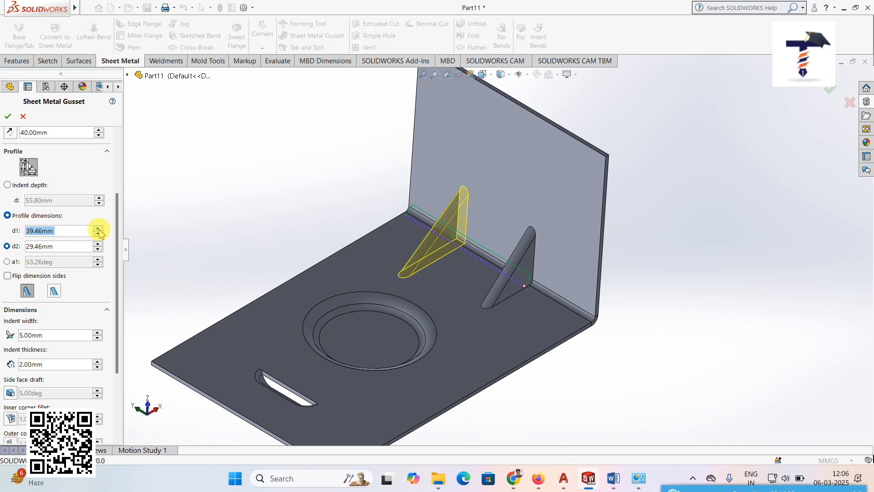
pyautogui.click(97, 244)
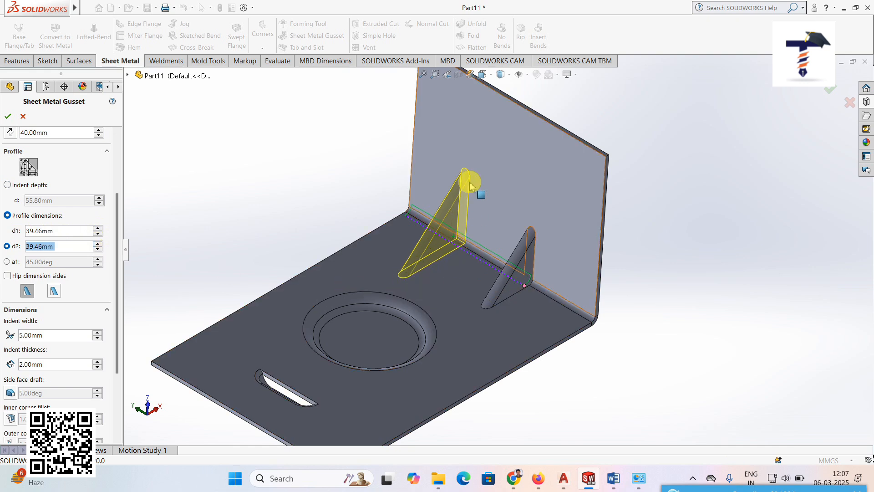
# Give the second gusset the flat profile instead of the rounded one, with its dimension sides unflipped
pyautogui.click(8, 277)
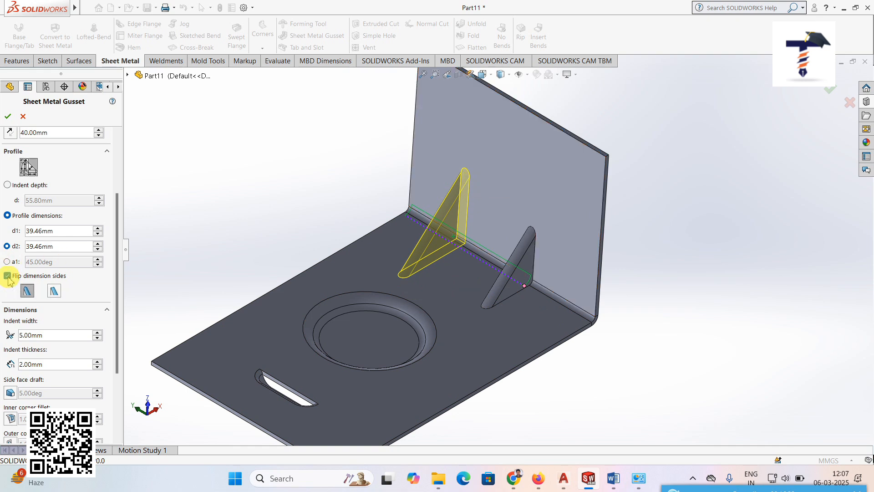
pyautogui.click(54, 292)
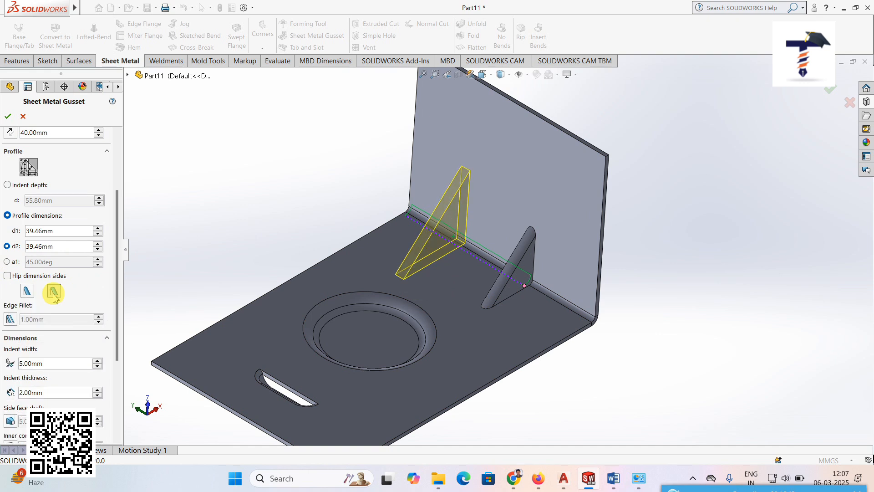
pyautogui.click(27, 291)
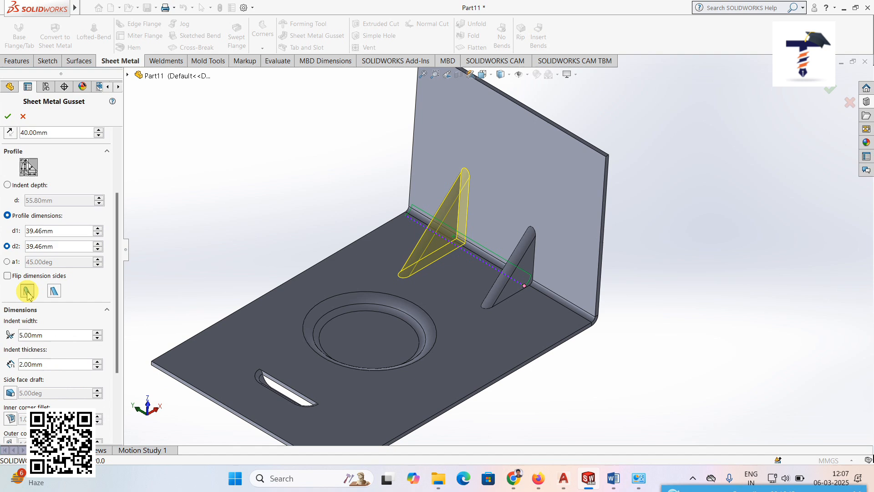
pyautogui.click(54, 291)
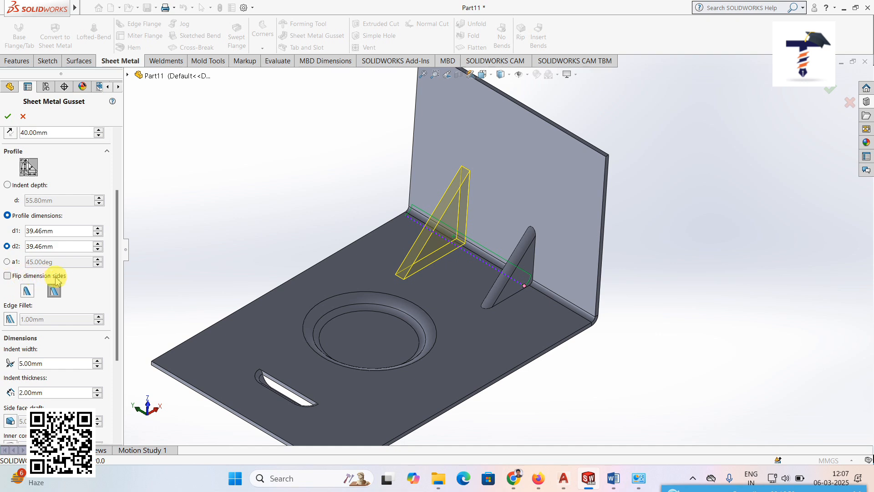
# Finish the flat-profile second gusset and examine both gussets on the bend
pyautogui.click(9, 117)
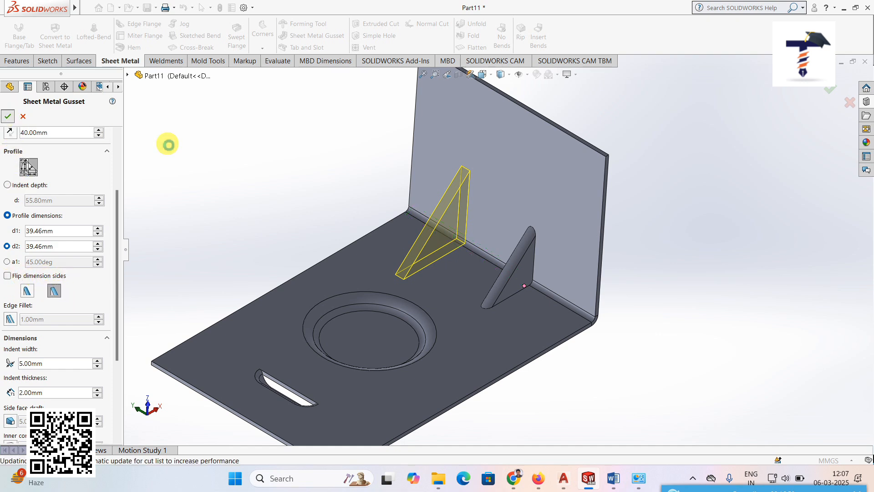
pyautogui.moveTo(499, 317)
pyautogui.mouseDown(button='middle')
pyautogui.moveTo(338, 296)
pyautogui.moveTo(425, 312)
pyautogui.moveTo(488, 307)
pyautogui.mouseUp(button='middle')
pyautogui.scroll(-5, 537, 237)
pyautogui.scroll(-2, 538, 236)
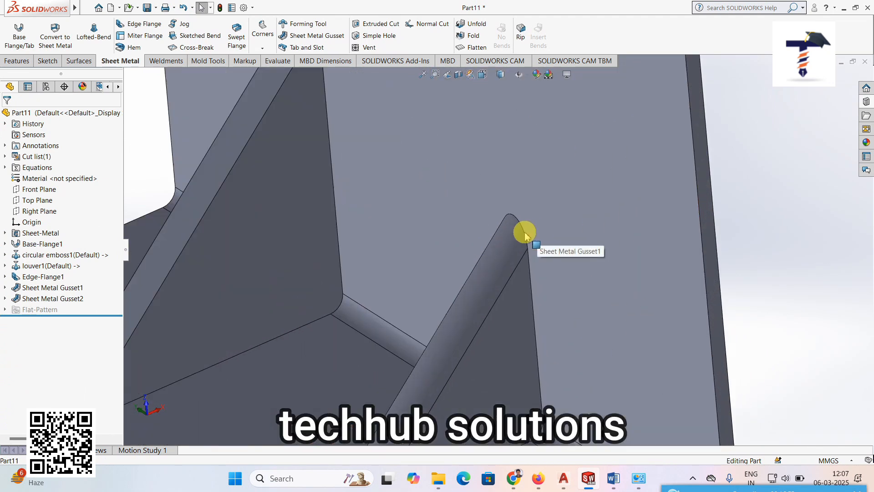
pyautogui.scroll(2, 516, 239)
pyautogui.scroll(3, 516, 240)
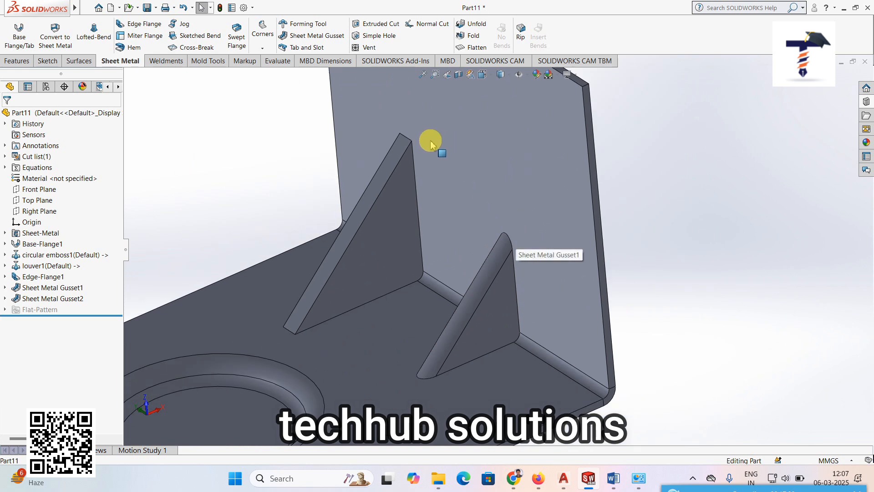
pyautogui.scroll(-1, 487, 263)
pyautogui.scroll(3, 487, 268)
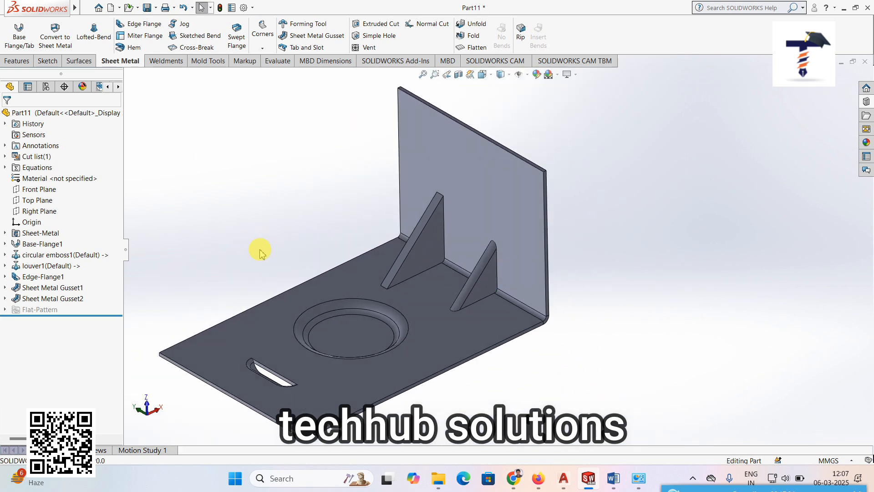
pyautogui.press('z')
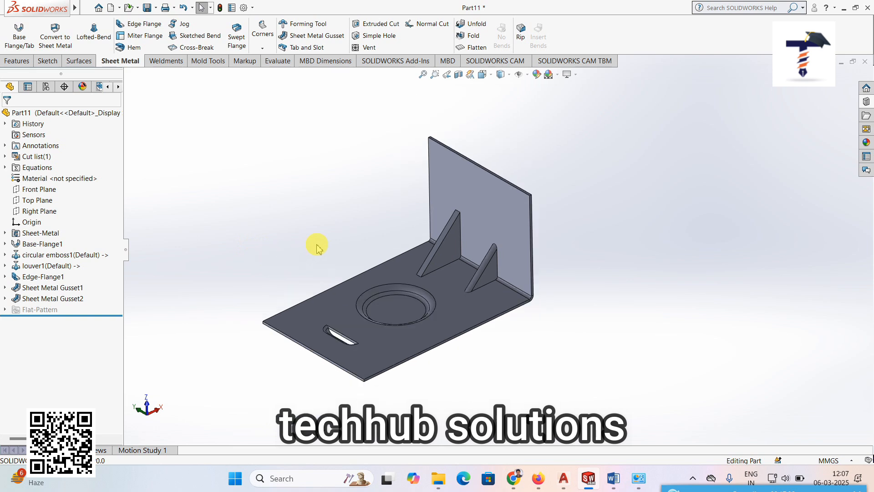
# Place a third sheet metal gusset on the same bend, between the two existing ones
pyautogui.scroll(-1, 317, 248)
pyautogui.click(314, 35)
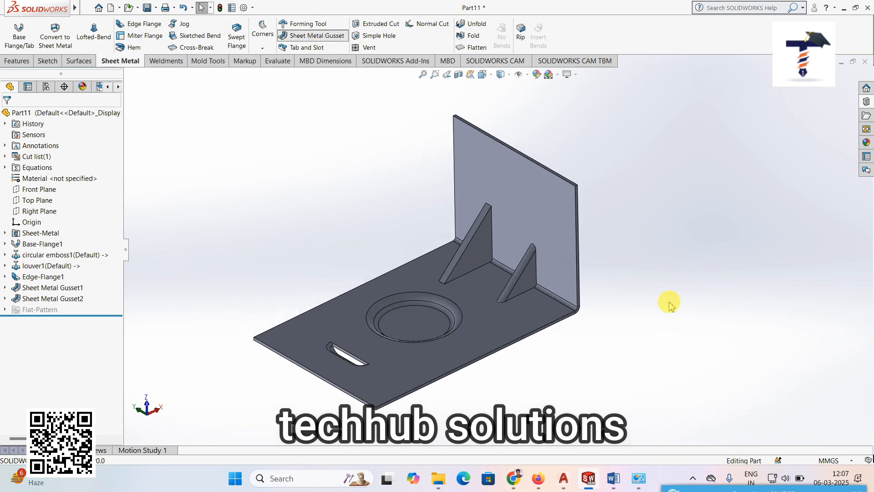
pyautogui.moveTo(669, 306); pyautogui.dragTo(577, 268, button='middle')
pyautogui.scroll(-3, 533, 278)
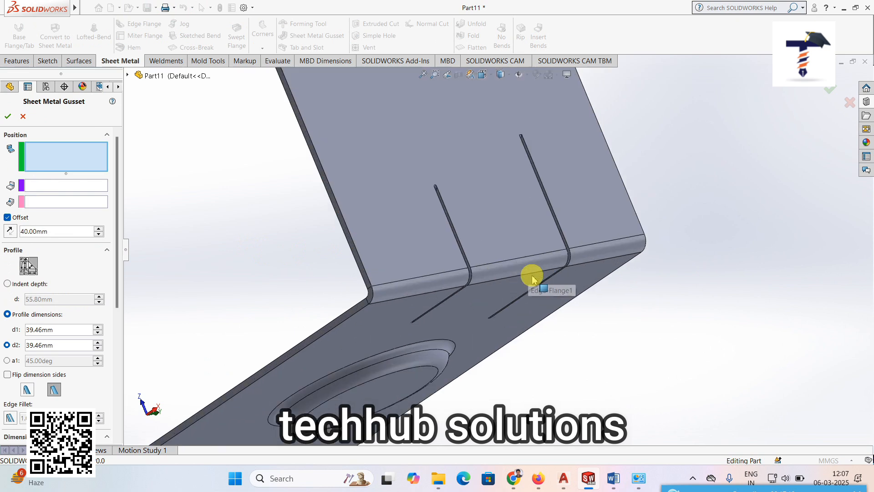
pyautogui.click(529, 274)
pyautogui.moveTo(531, 293); pyautogui.dragTo(631, 331, button='middle')
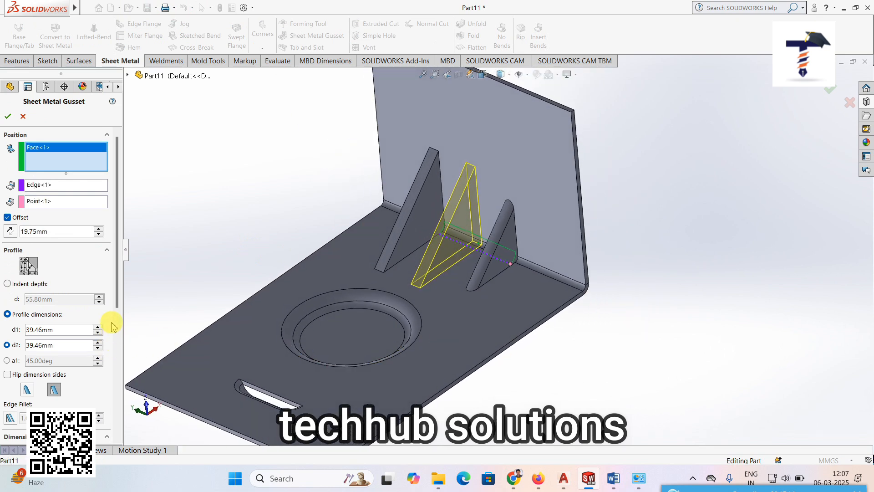
# Set the third gusset's indent width to 7 mm
pyautogui.scroll(-10, 104, 401)
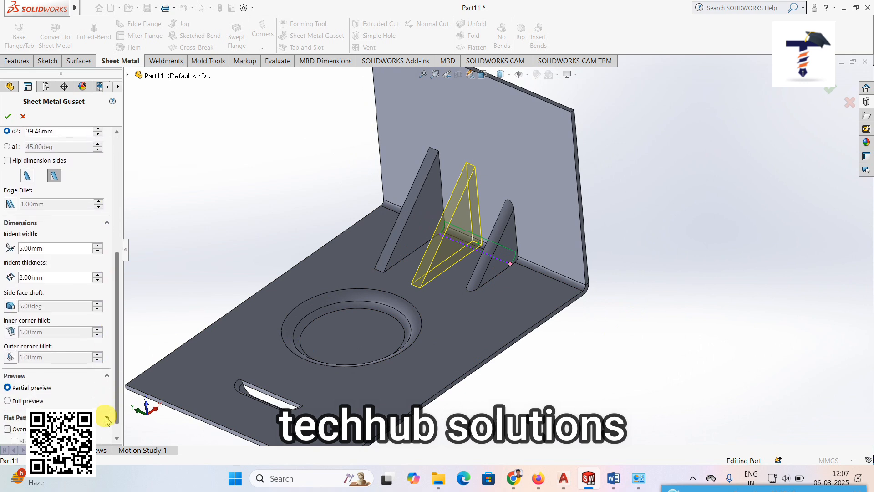
pyautogui.click(97, 246)
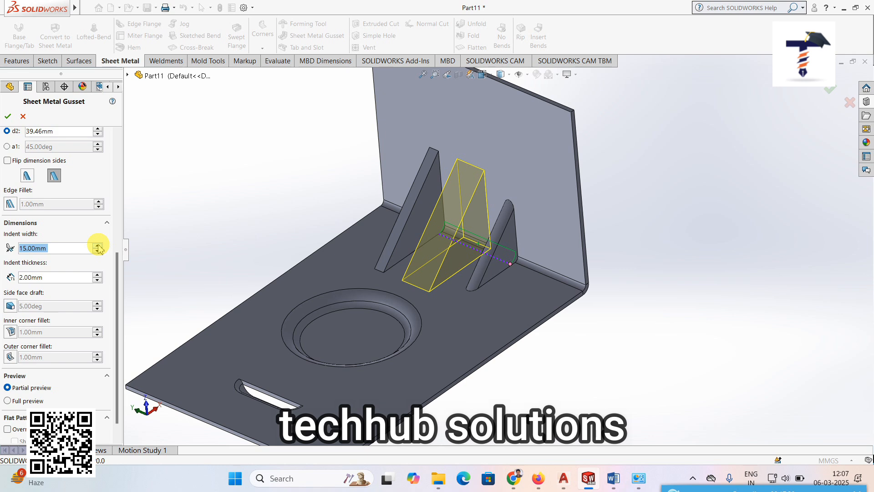
pyautogui.click(97, 252)
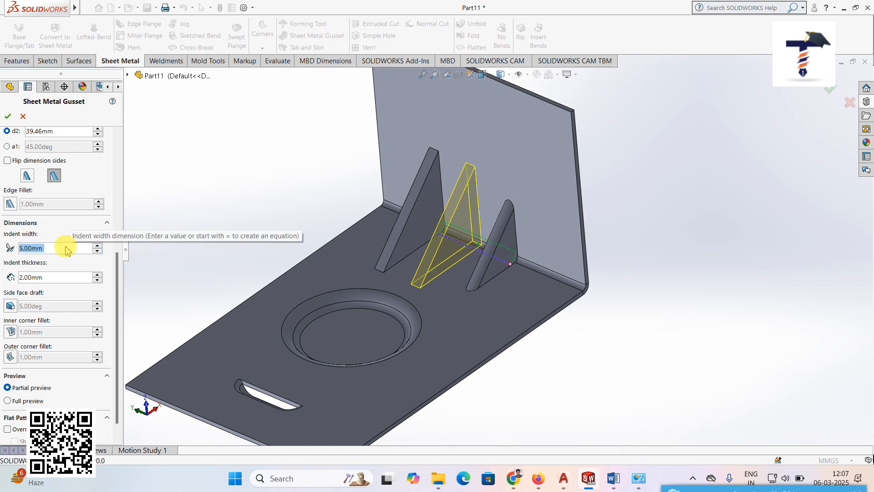
pyautogui.write('7')
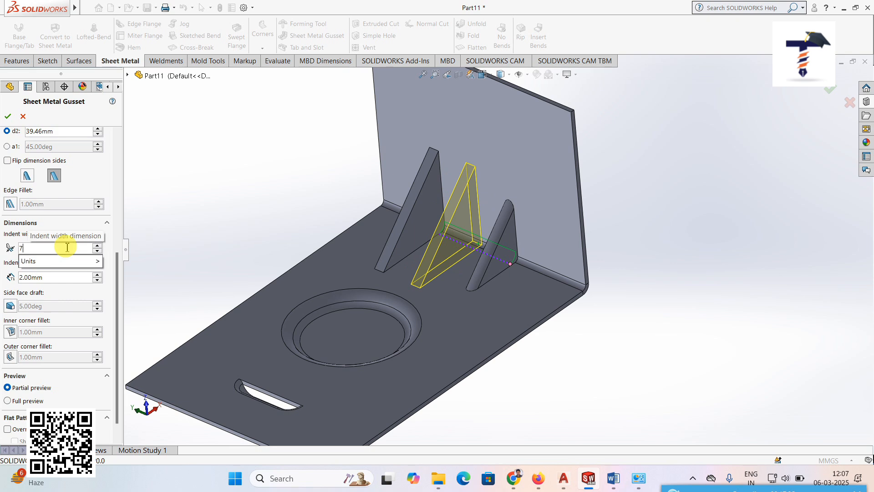
pyautogui.press('Return')
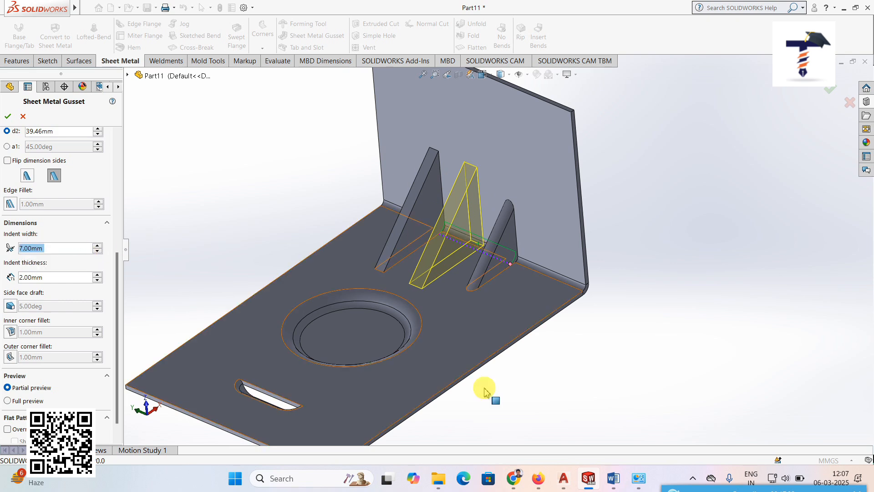
# Try to finish the third gusset with an indent thickness of 5 mm
pyautogui.click(96, 274)
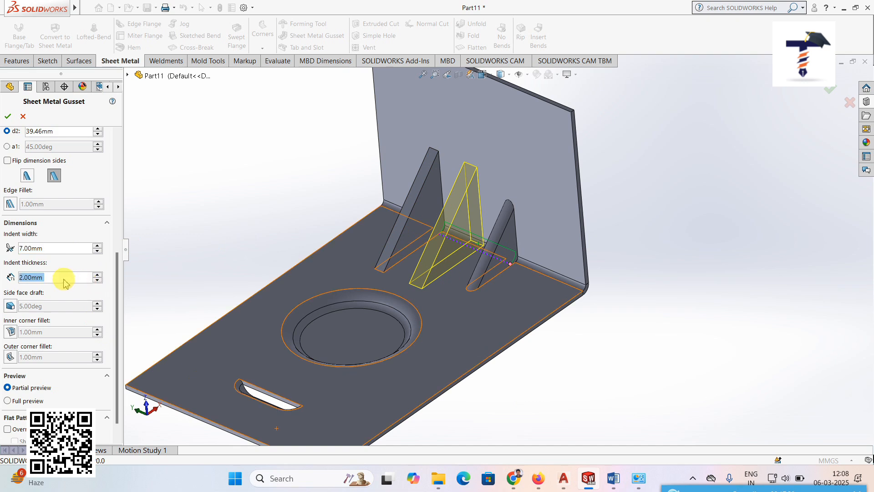
pyautogui.write('5')
pyautogui.press('Return')
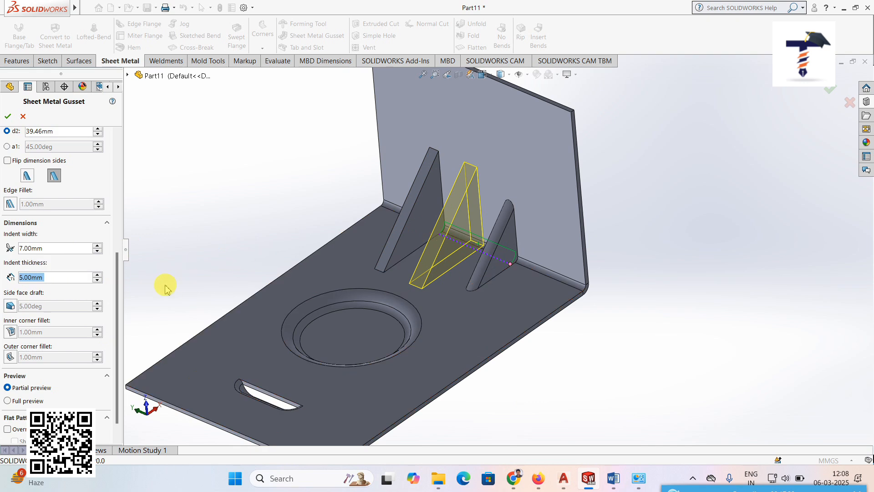
pyautogui.click(9, 117)
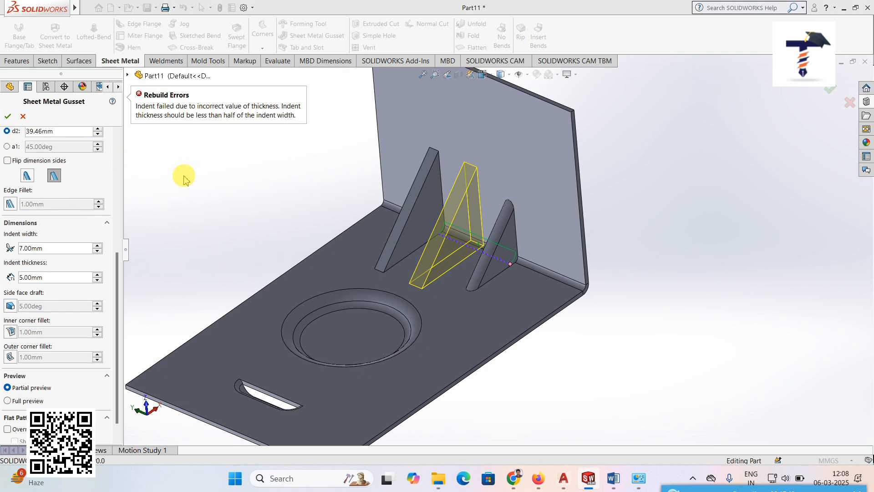
# Set the third gusset's indent thickness to 2 mm and finish the gusset
pyautogui.click(55, 282)
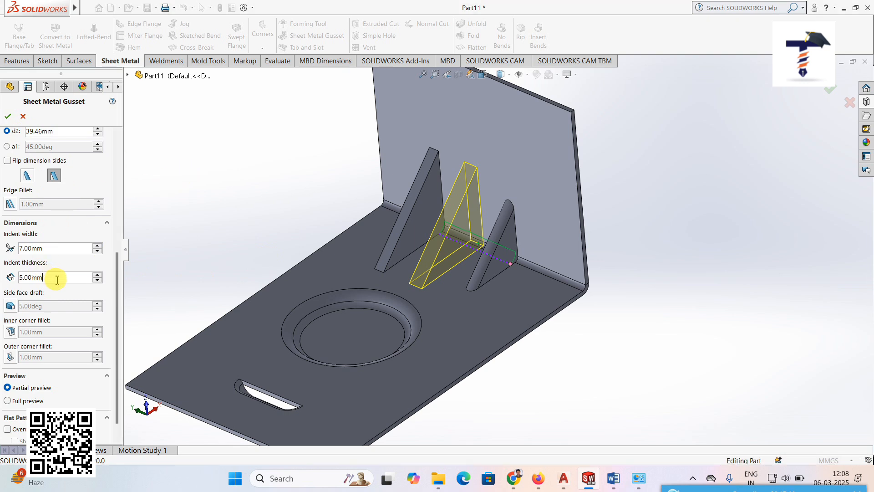
pyautogui.moveTo(57, 282); pyautogui.dragTo(1, 283)
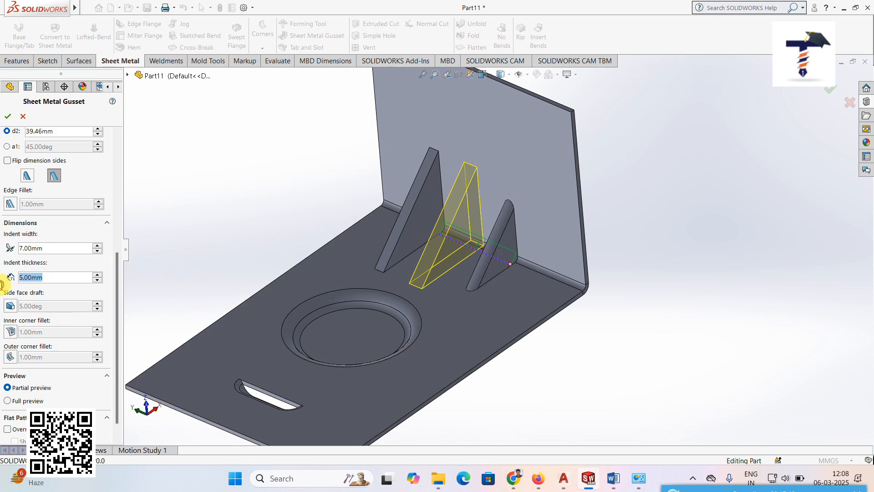
pyautogui.write('2')
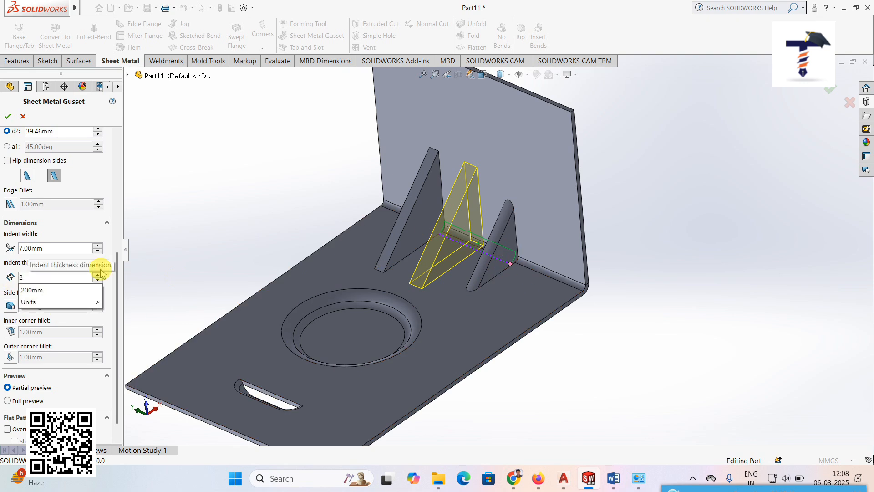
pyautogui.click(196, 259)
pyautogui.click(10, 119)
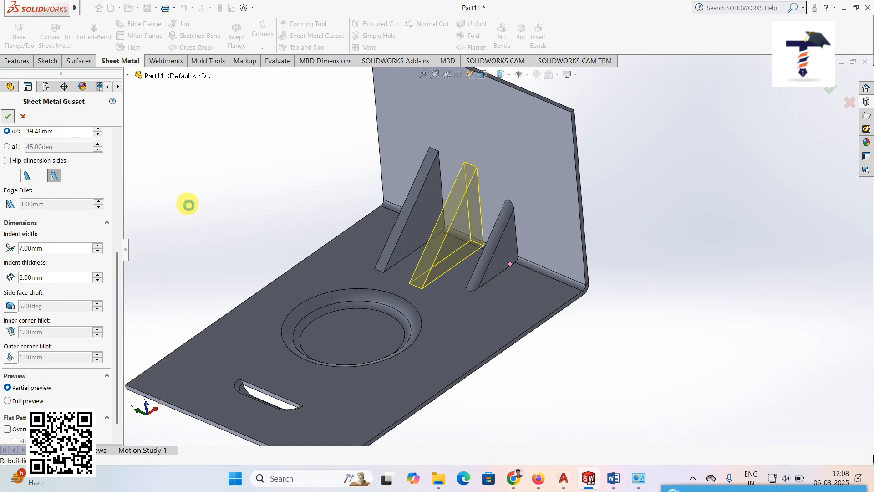
# Examine the three gussets from the inner and outer sides of the bend
pyautogui.scroll(2, 234, 234)
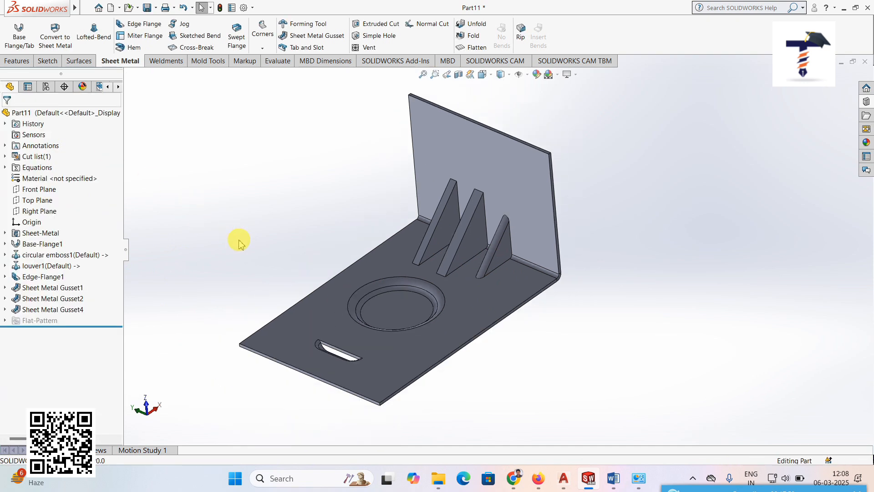
pyautogui.moveTo(240, 243); pyautogui.dragTo(118, 237, button='middle')
pyautogui.moveTo(264, 246); pyautogui.dragTo(279, 245, button='middle')
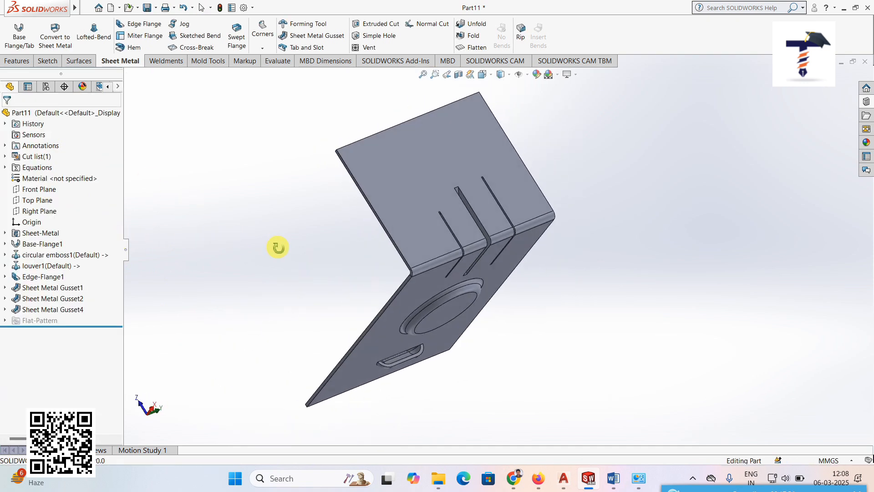
pyautogui.moveTo(390, 179); pyautogui.dragTo(495, 234, button='middle')
pyautogui.moveTo(563, 285); pyautogui.dragTo(553, 268, button='middle')
pyautogui.scroll(-2, 537, 219)
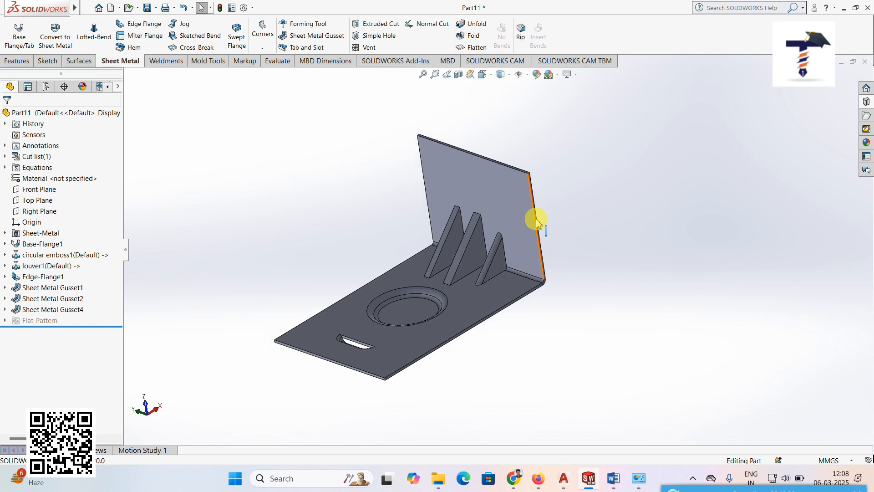
pyautogui.moveTo(531, 232); pyautogui.dragTo(560, 269, button='middle')
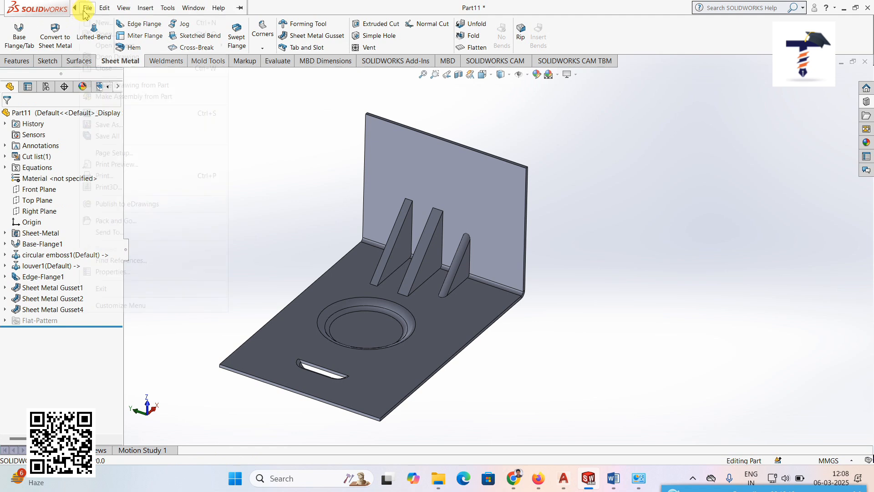
# Create a new part document
pyautogui.click(88, 8)
pyautogui.click(98, 23)
pyautogui.click(370, 358)
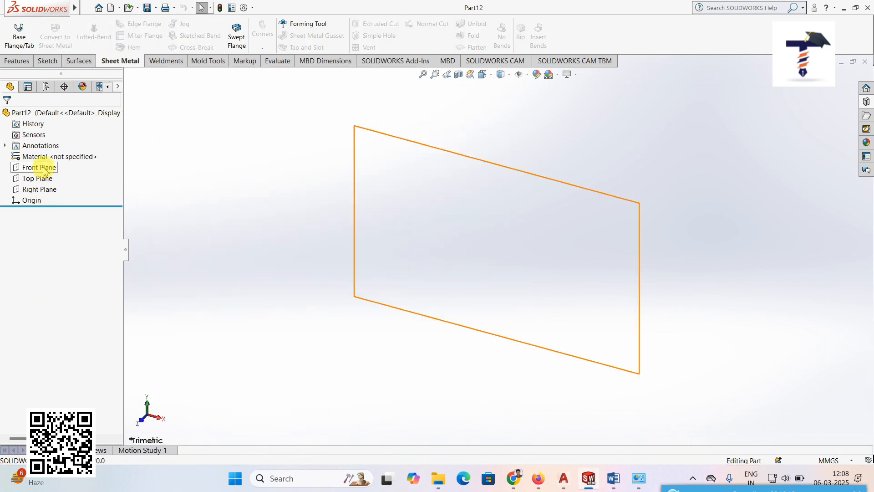
# Sketch a corner rectangle about 164 mm wide around the origin on the Front Plane, and exit the sketch
pyautogui.click(40, 168)
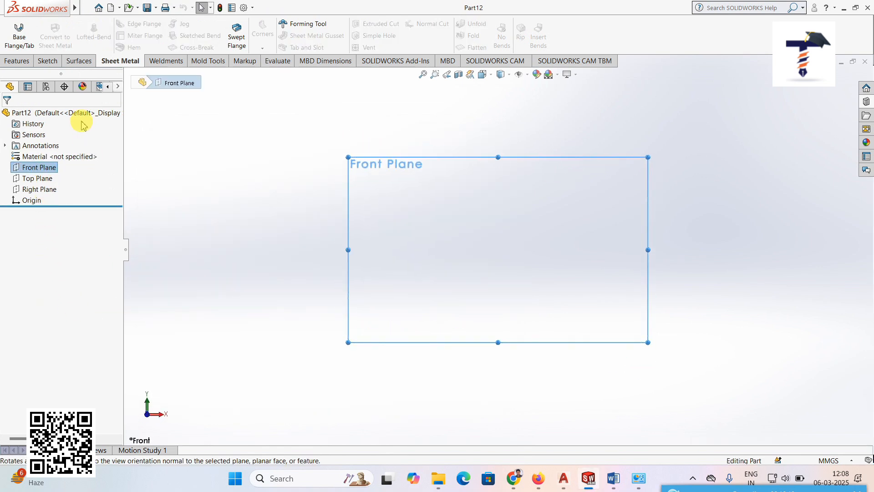
pyautogui.click(48, 62)
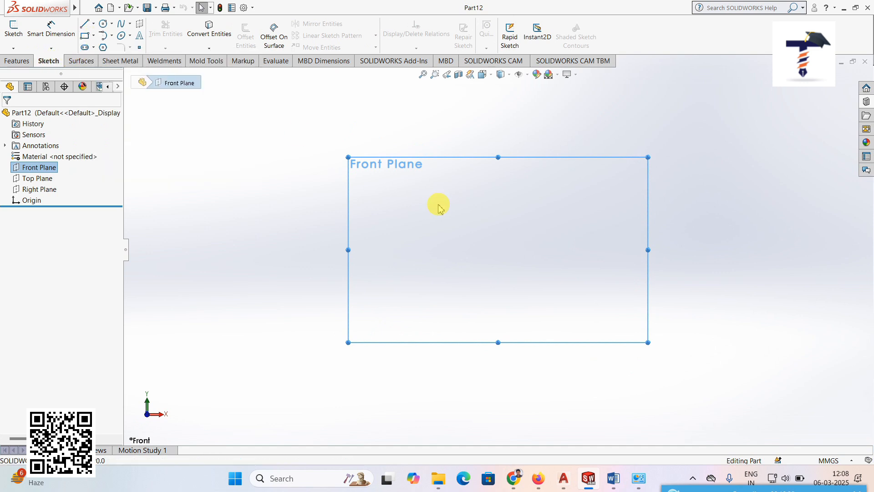
pyautogui.click(85, 36)
pyautogui.click(364, 170)
pyautogui.click(640, 349)
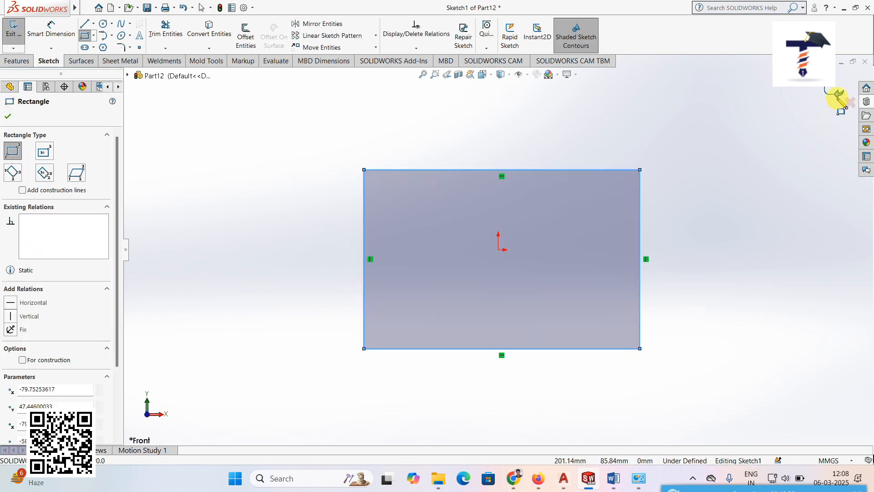
pyautogui.click(837, 95)
# Create a sheet metal base flange from the rectangle sketch
pyautogui.moveTo(677, 285)
pyautogui.mouseDown(button='middle')
pyautogui.moveTo(638, 351)
pyautogui.moveTo(636, 343)
pyautogui.mouseUp(button='middle')
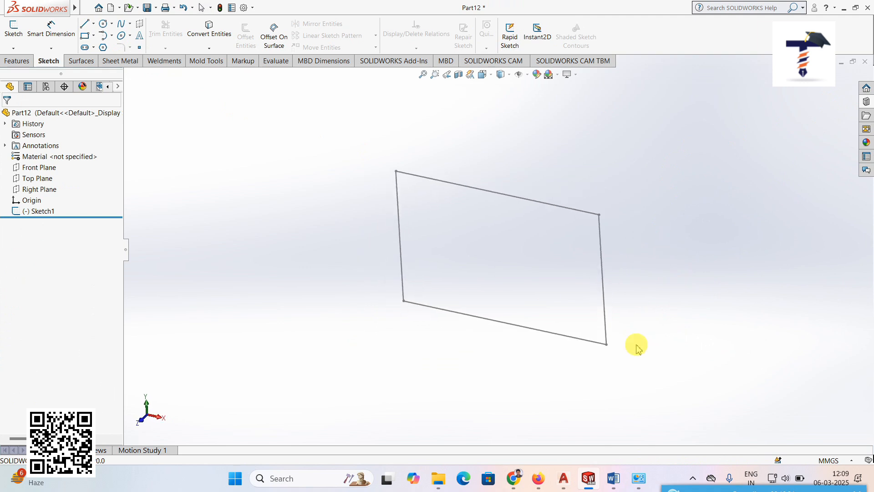
pyautogui.click(121, 60)
pyautogui.click(19, 34)
pyautogui.scroll(-1, 712, 210)
pyautogui.click(482, 202)
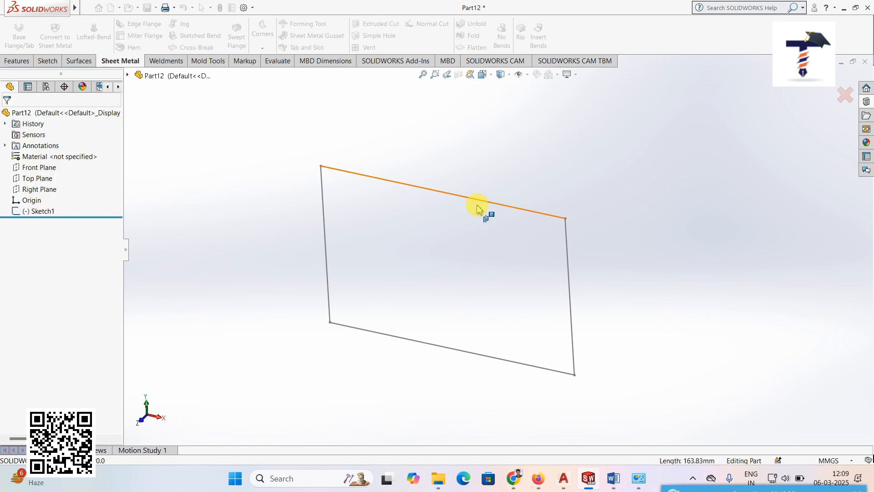
pyautogui.click(8, 116)
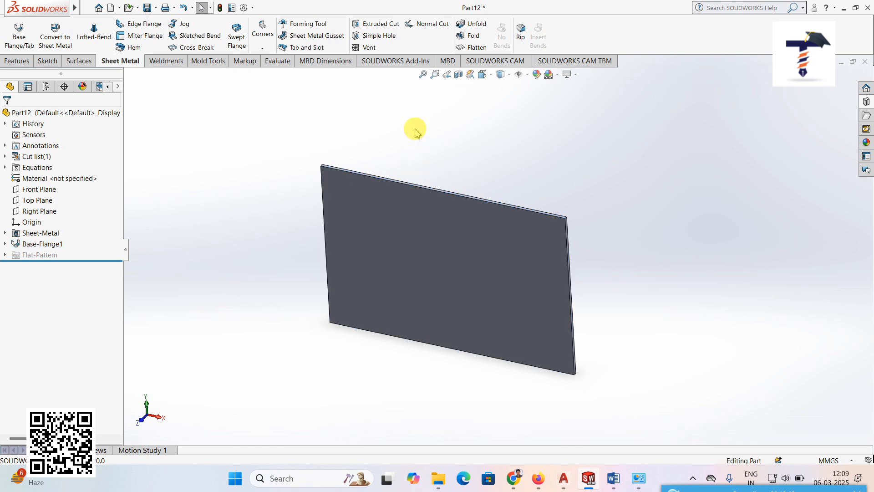
# Sketch a vertical line about 106 mm long across the base flange's face from its upper to its lower edge, and exit the sketch
pyautogui.click(422, 74)
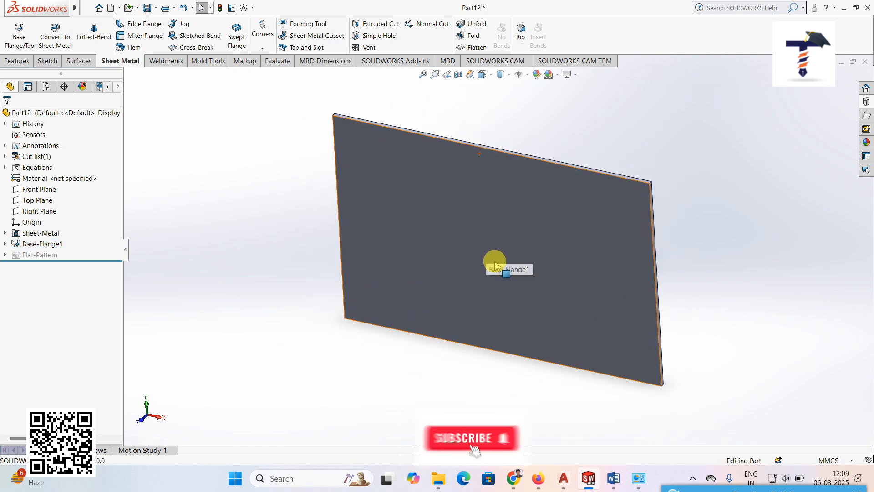
pyautogui.click(495, 263)
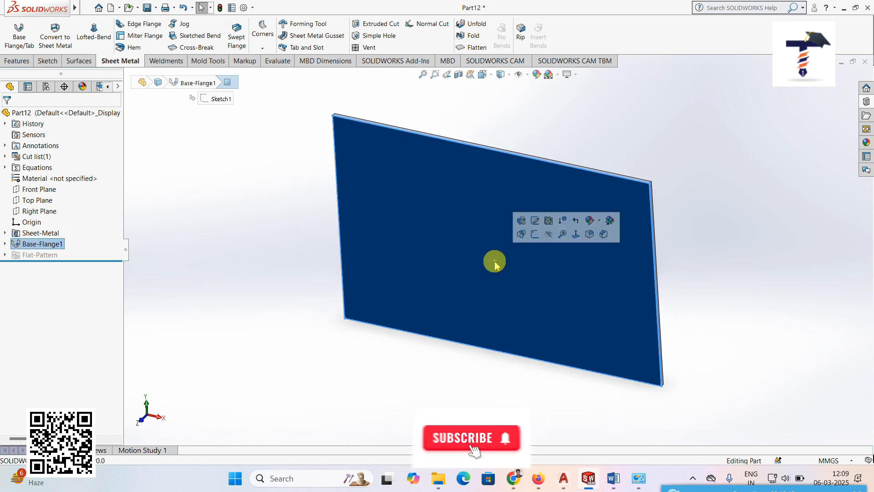
pyautogui.click(576, 233)
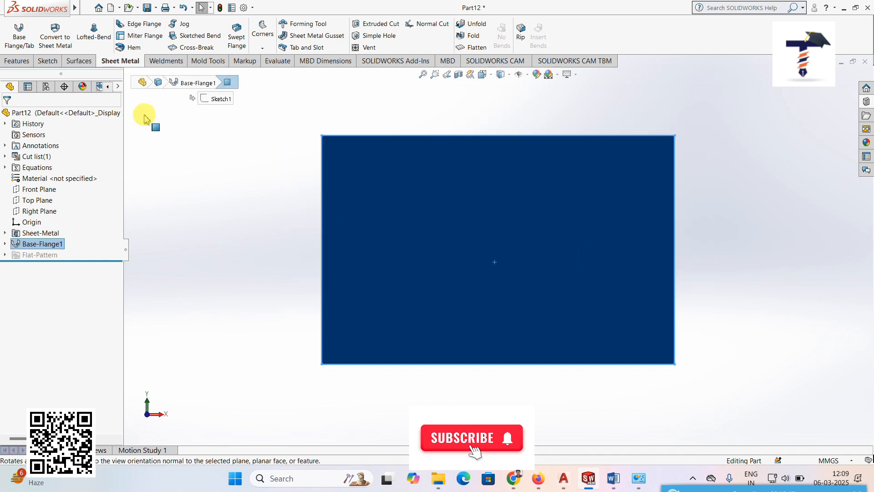
pyautogui.click(47, 60)
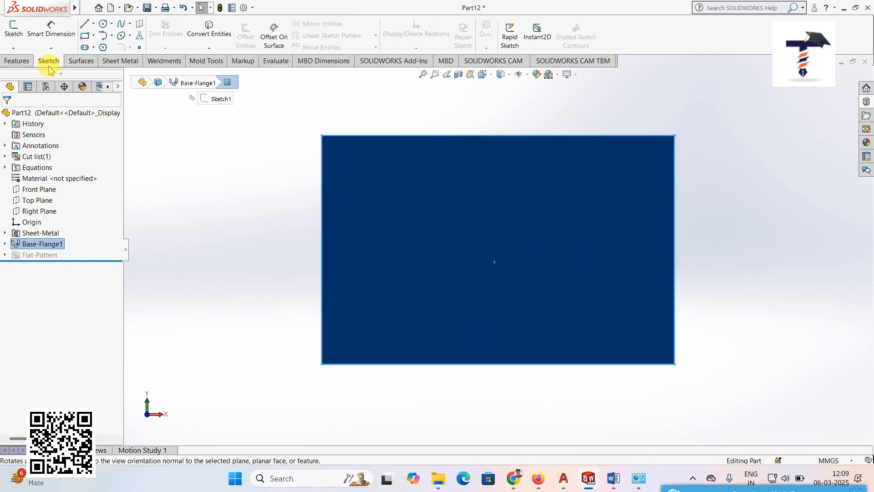
pyautogui.click(94, 23)
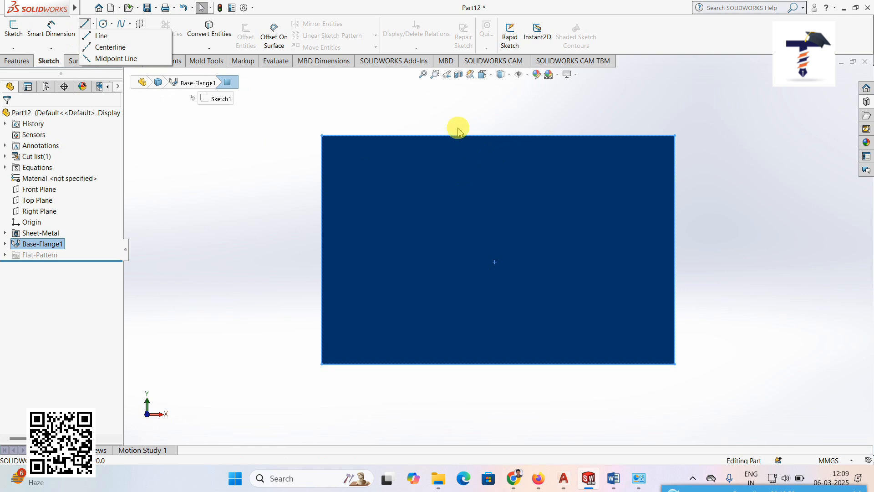
pyautogui.click(104, 36)
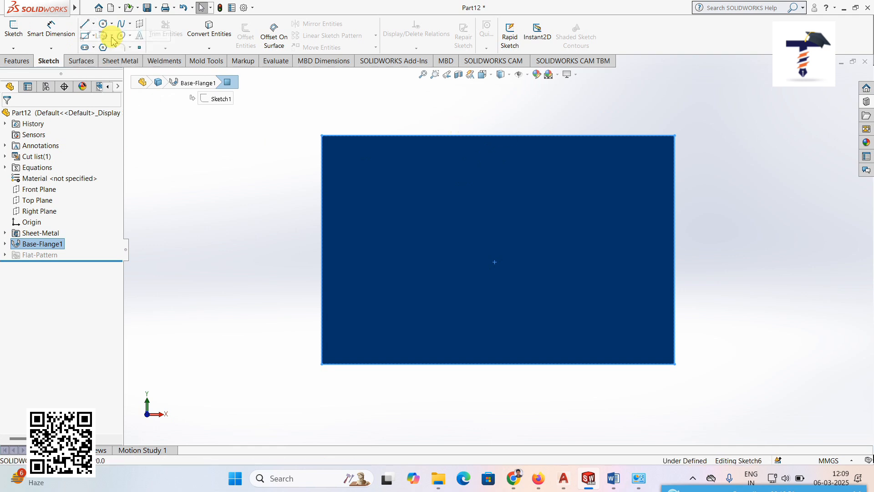
pyautogui.click(523, 136)
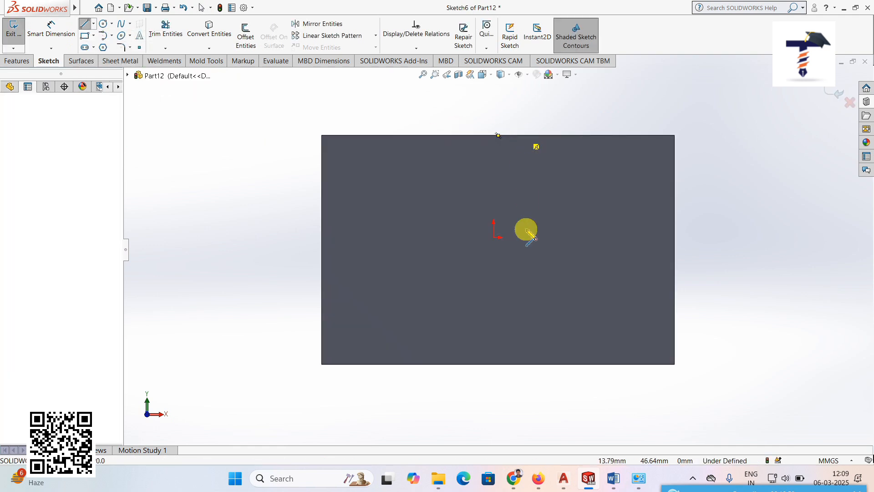
pyautogui.click(524, 364)
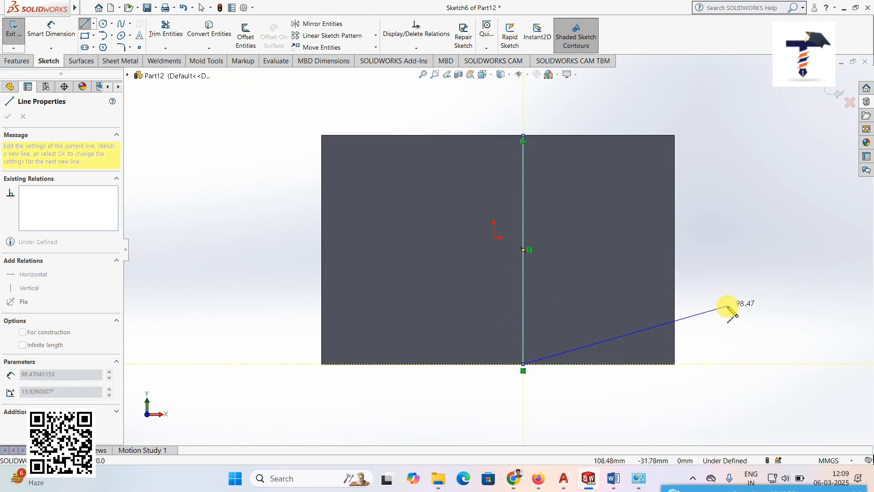
pyautogui.click(840, 98)
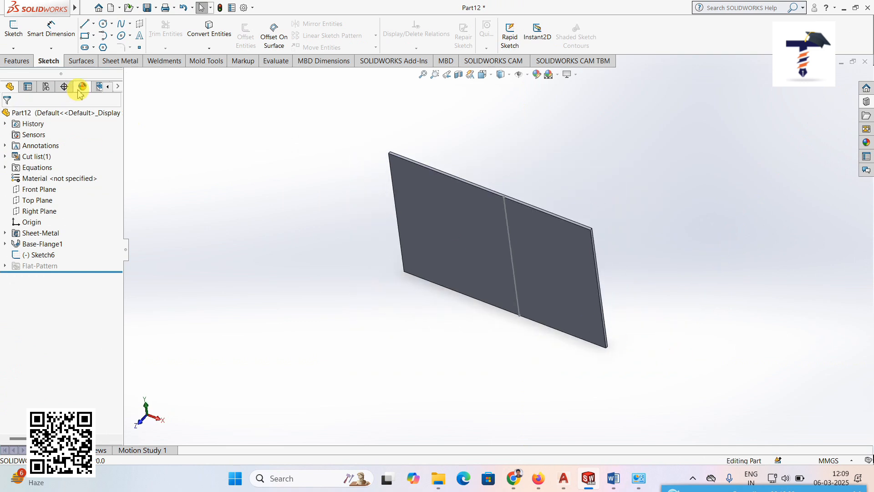
# Create a second base flange from the line sketch, standing perpendicular to the plate as a separate body
pyautogui.click(120, 62)
pyautogui.click(19, 39)
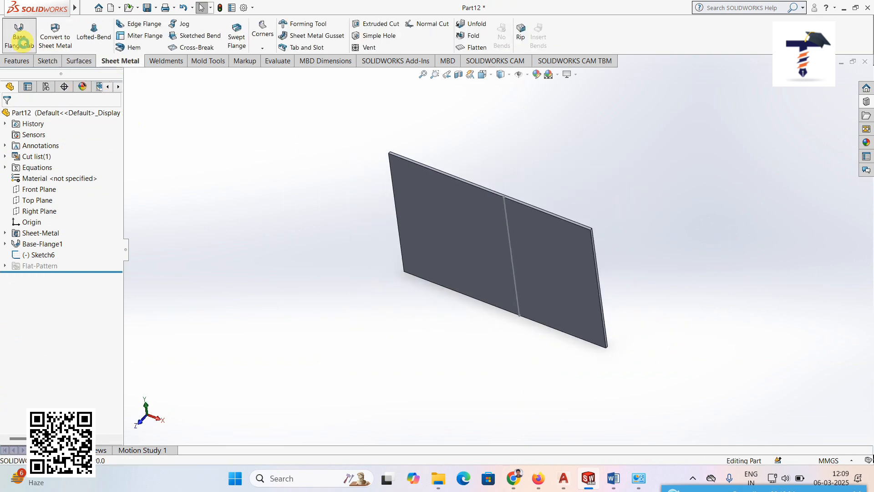
pyautogui.click(511, 255)
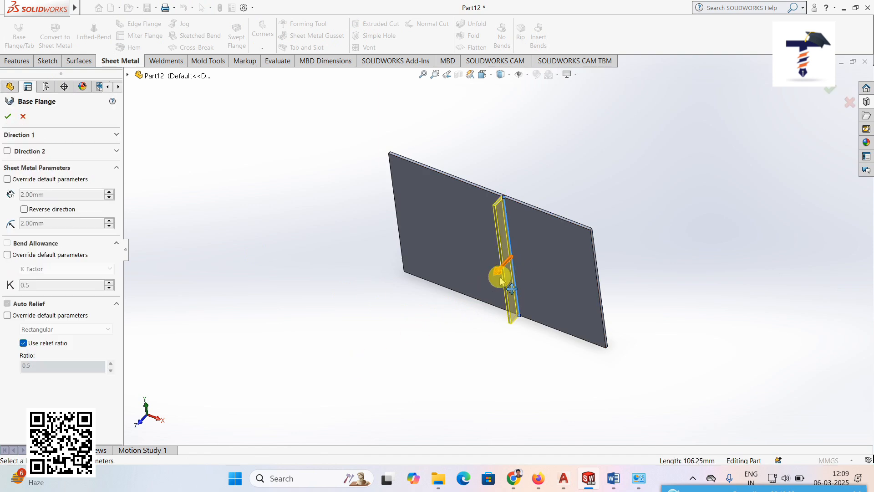
pyautogui.moveTo(498, 275); pyautogui.dragTo(419, 332)
pyautogui.click(8, 116)
pyautogui.click(306, 336)
# Start a Tab and Slot feature with the vertical flange's bottom edge for the tabs and the plate's underside for the slots
pyautogui.moveTo(306, 335); pyautogui.dragTo(534, 353, button='middle')
pyautogui.scroll(-3, 532, 365)
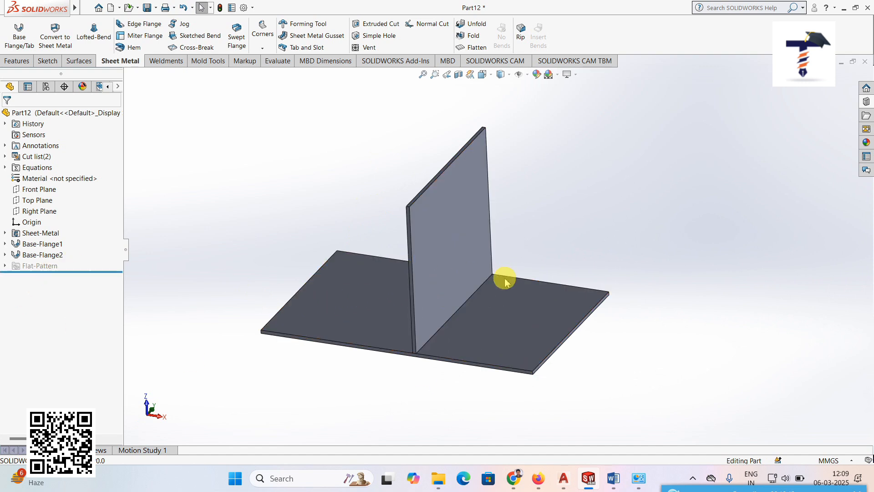
pyautogui.scroll(-1, 448, 341)
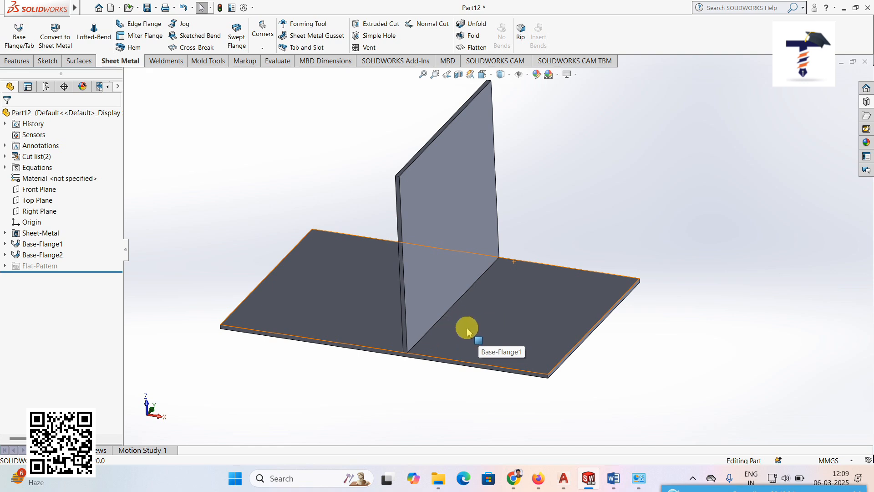
pyautogui.click(308, 48)
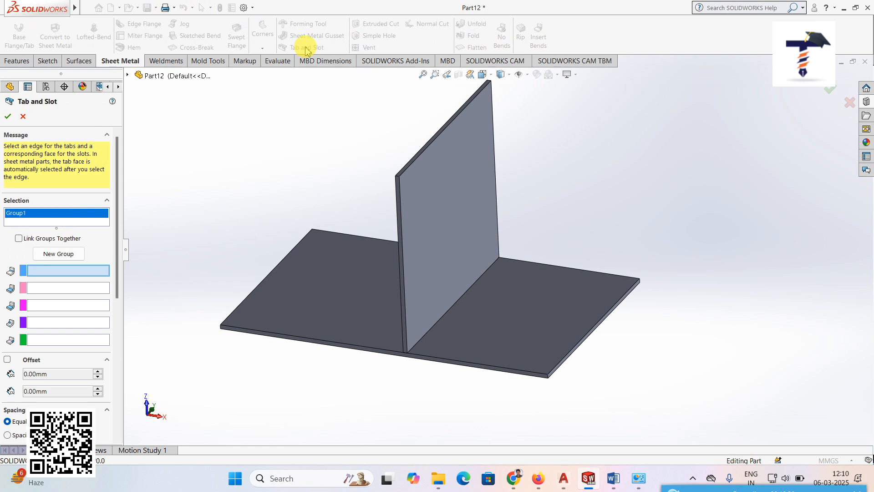
pyautogui.click(451, 311)
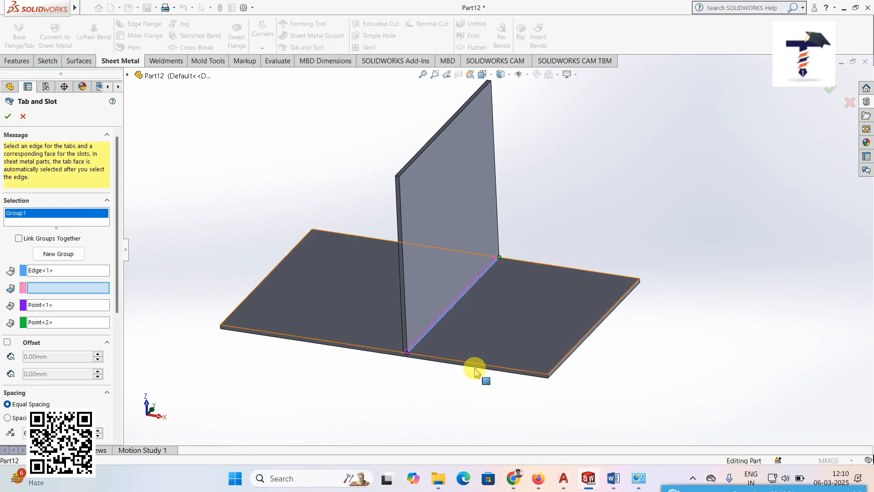
pyautogui.moveTo(472, 392); pyautogui.dragTo(470, 277, button='middle')
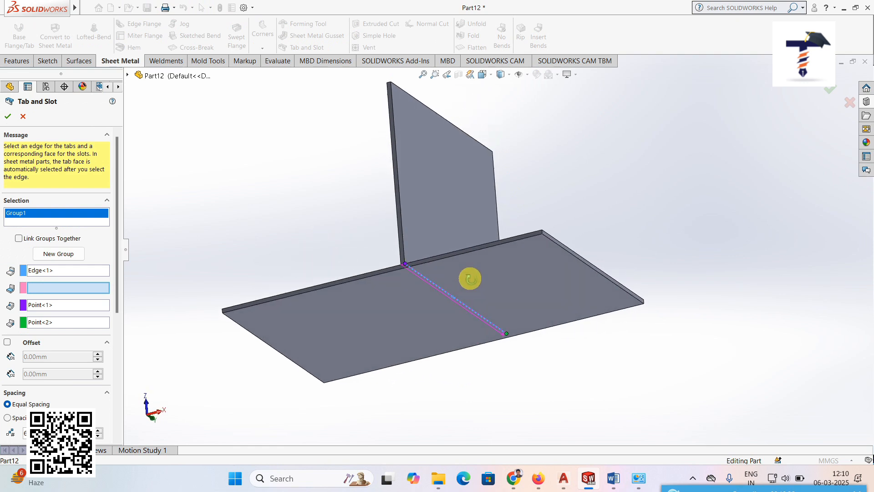
pyautogui.click(410, 332)
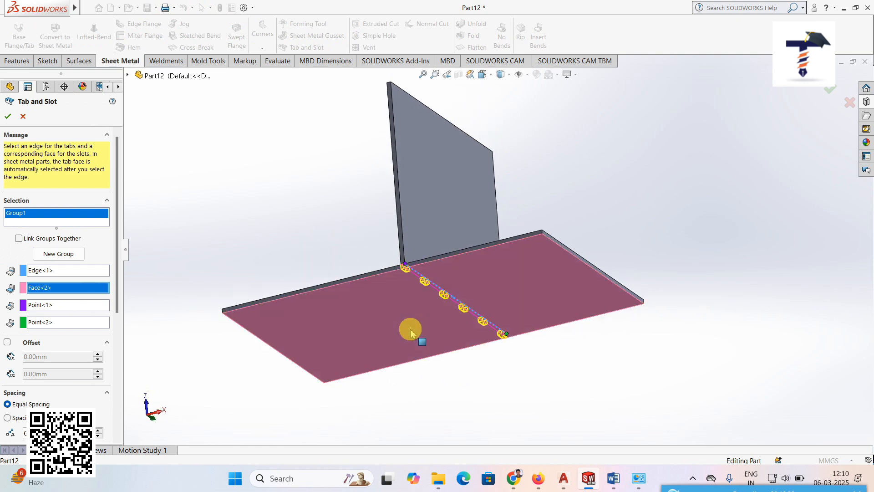
# Set the number of equally spaced tabs to 8 and create the tab and slot feature
pyautogui.scroll(-2, 510, 336)
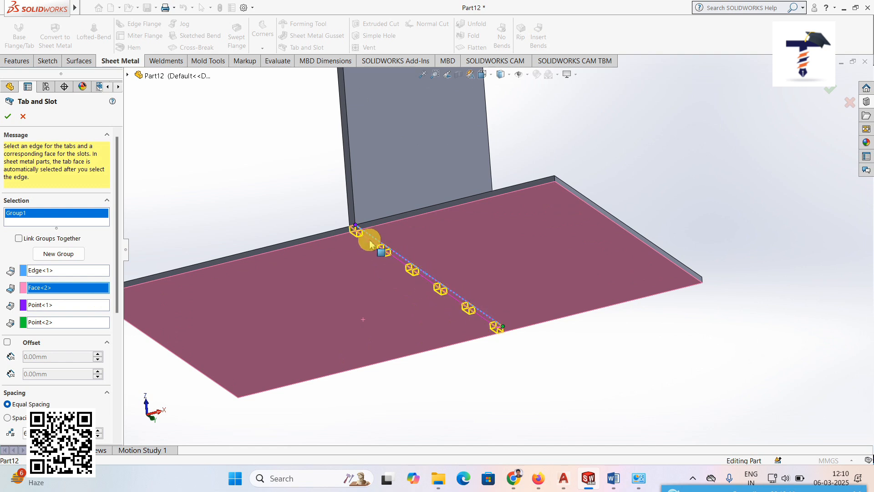
pyautogui.moveTo(119, 298); pyautogui.dragTo(120, 406)
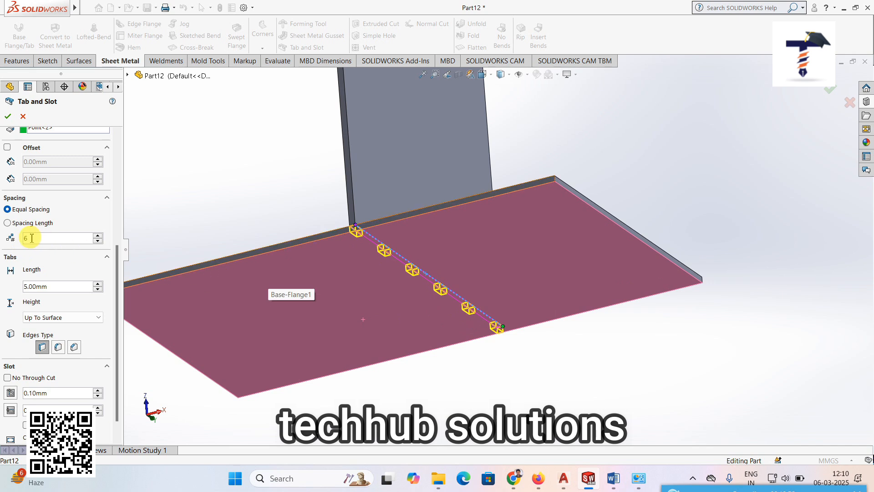
pyautogui.click(98, 235)
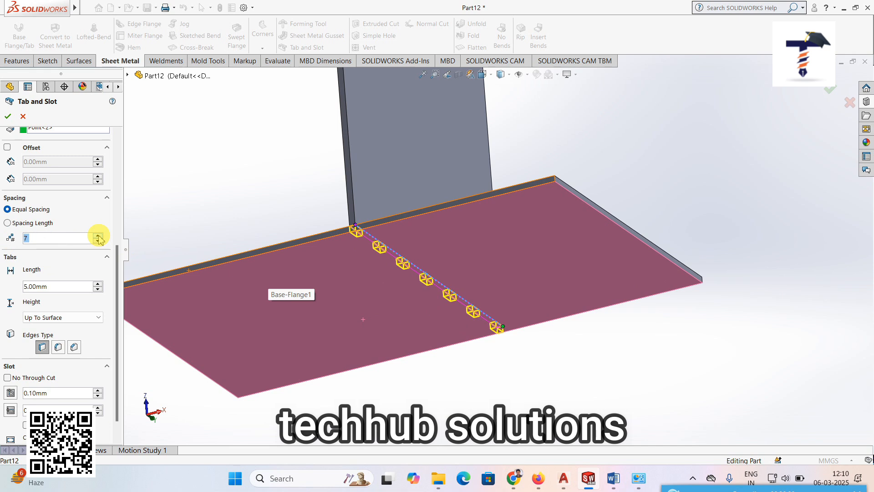
pyautogui.click(98, 235)
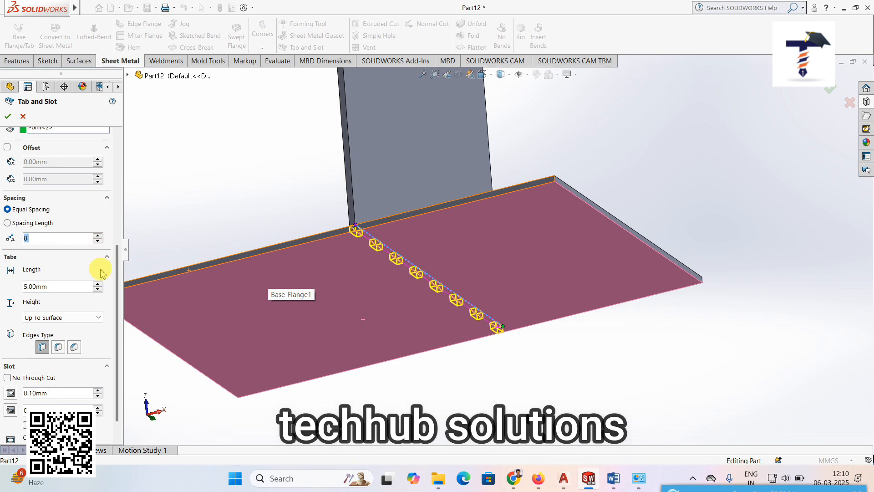
pyautogui.click(8, 117)
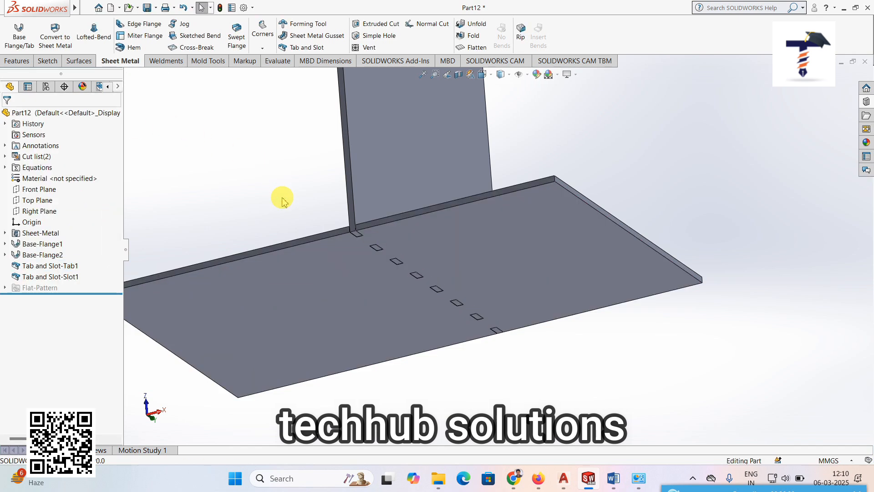
# Examine the tabs and slots from the plate's underside and from above the joint
pyautogui.press('f')
pyautogui.moveTo(424, 210); pyautogui.dragTo(400, 186, button='middle')
pyautogui.scroll(-2, 463, 250)
pyautogui.scroll(-3, 467, 252)
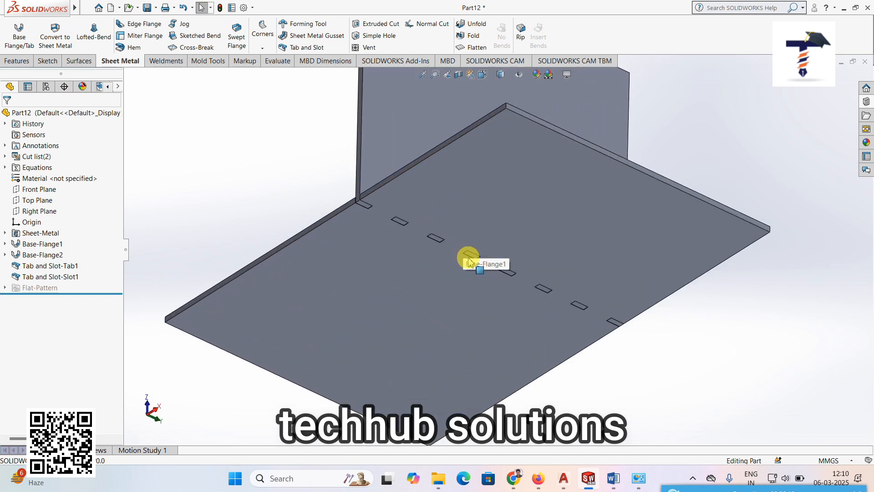
pyautogui.scroll(3, 473, 260)
pyautogui.moveTo(473, 269); pyautogui.dragTo(482, 400, button='middle')
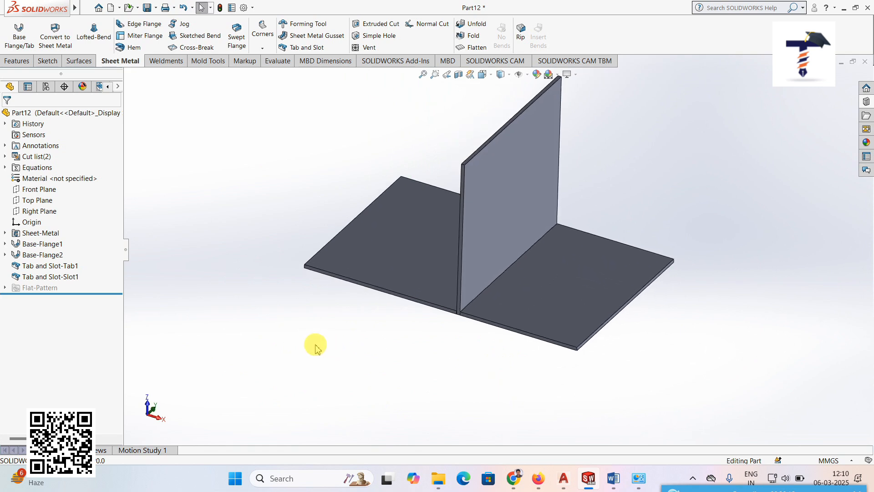
pyautogui.moveTo(712, 250); pyautogui.dragTo(702, 247, button='middle')
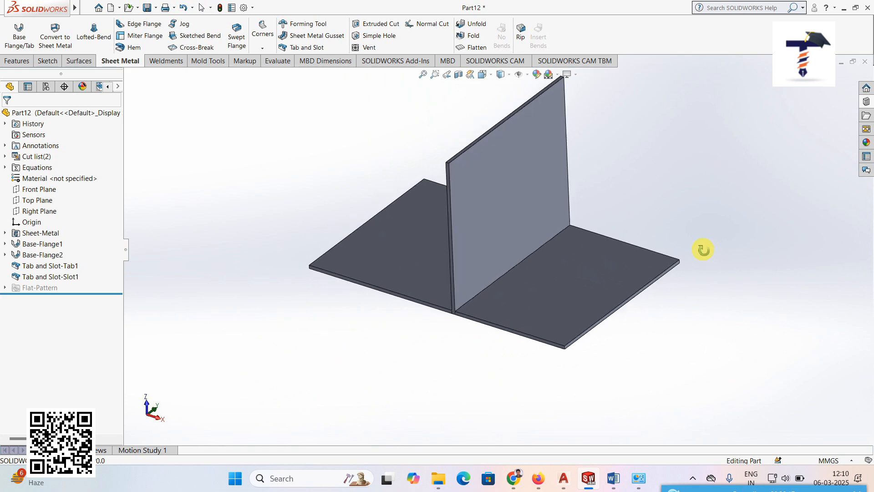
# Hide the vertical flange body through its tab feature and inspect the slots cut in the base plate
pyautogui.click(71, 267)
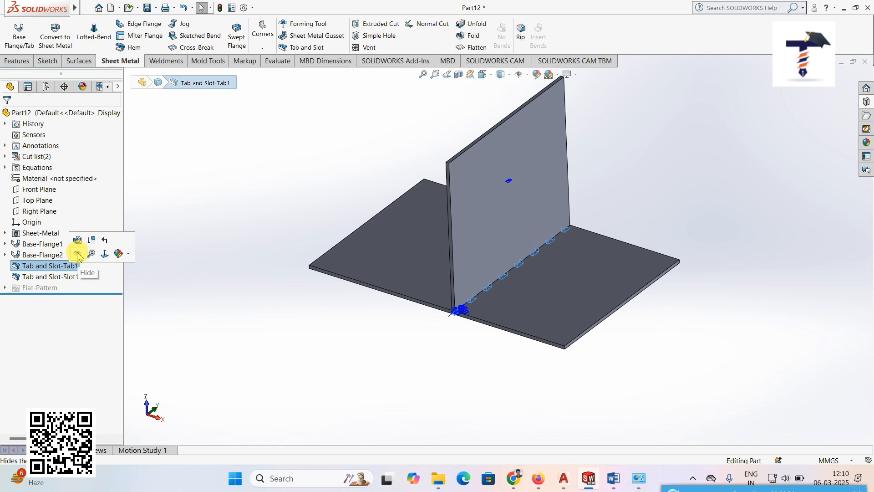
pyautogui.click(77, 253)
pyautogui.scroll(-5, 608, 249)
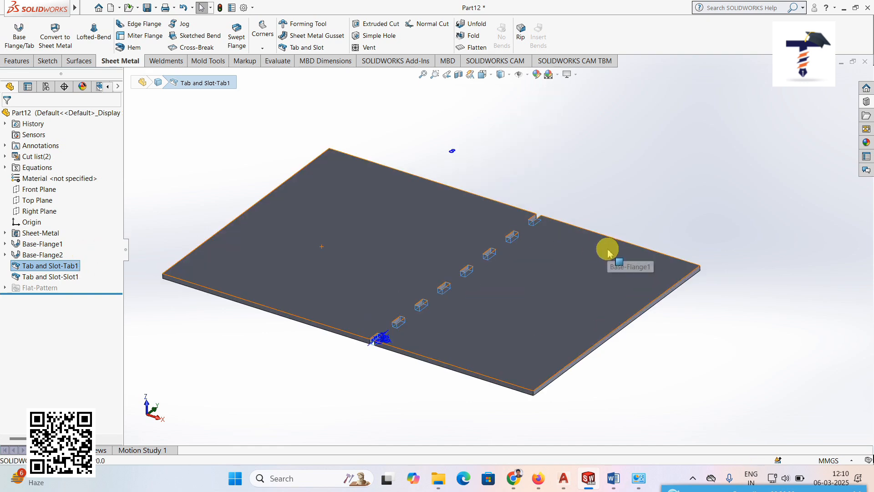
pyautogui.moveTo(594, 253); pyautogui.dragTo(599, 273, button='middle')
pyautogui.press('z')
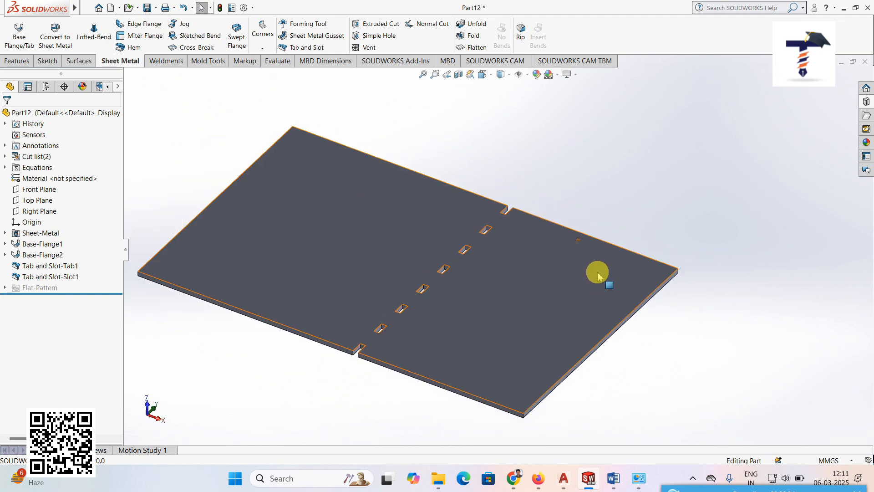
# Try to hide the base plate through the slot feature, and show the vertical flange body again
pyautogui.click(68, 276)
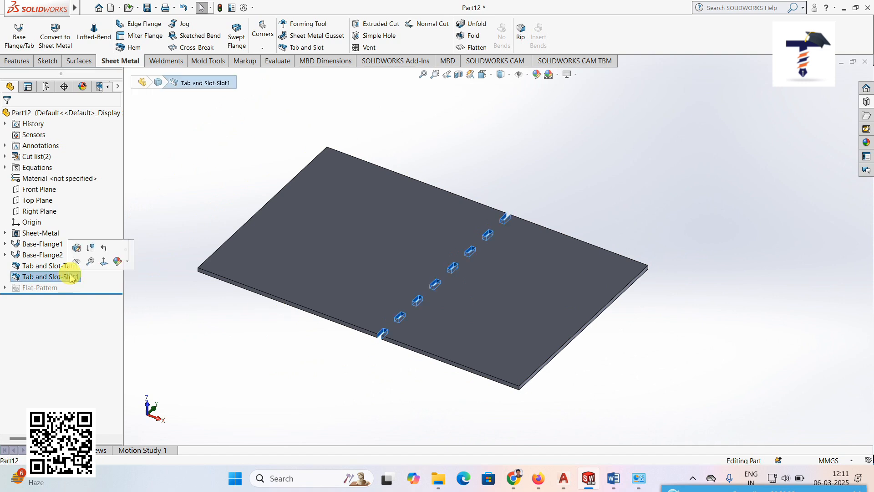
pyautogui.click(77, 262)
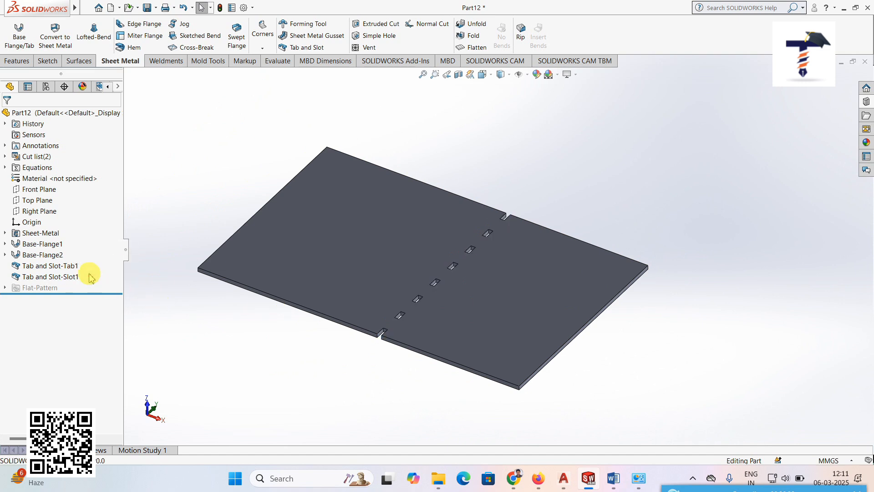
pyautogui.click(80, 265)
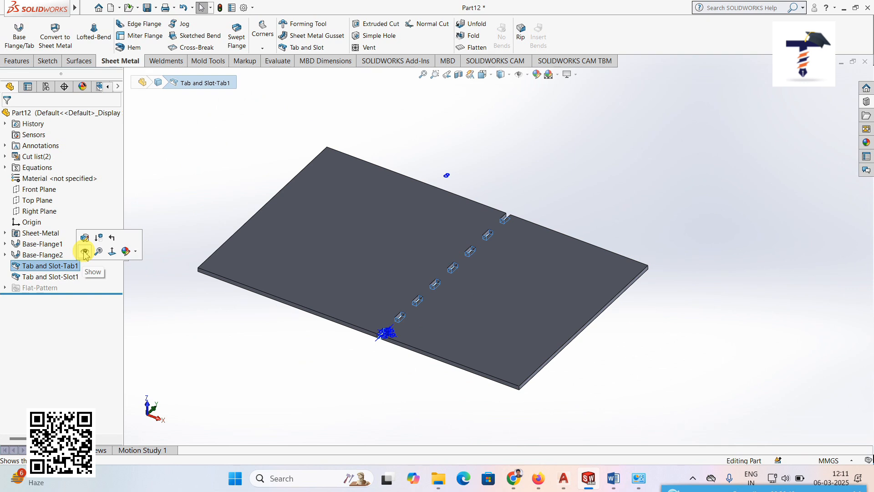
pyautogui.click(85, 252)
pyautogui.click(363, 366)
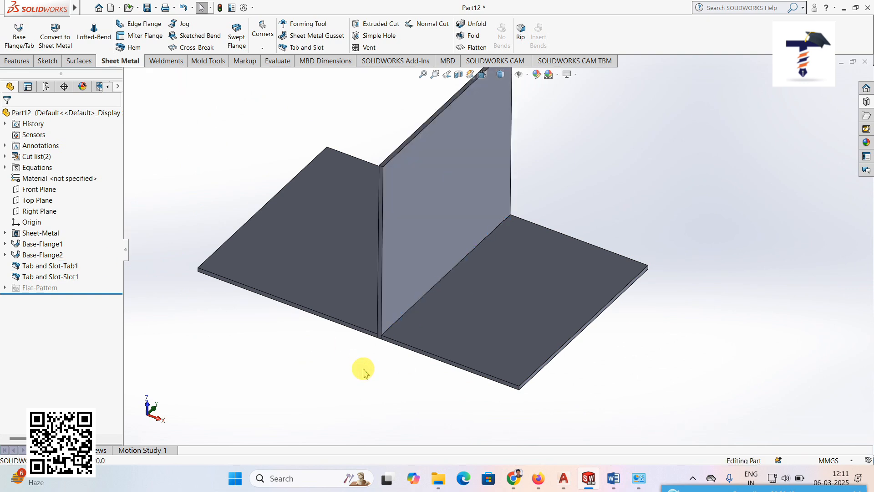
pyautogui.moveTo(683, 491)
pyautogui.mouseDown()
pyautogui.moveTo(681, 468)
pyautogui.moveTo(691, 490)
pyautogui.mouseUp()
pyautogui.click(673, 488)
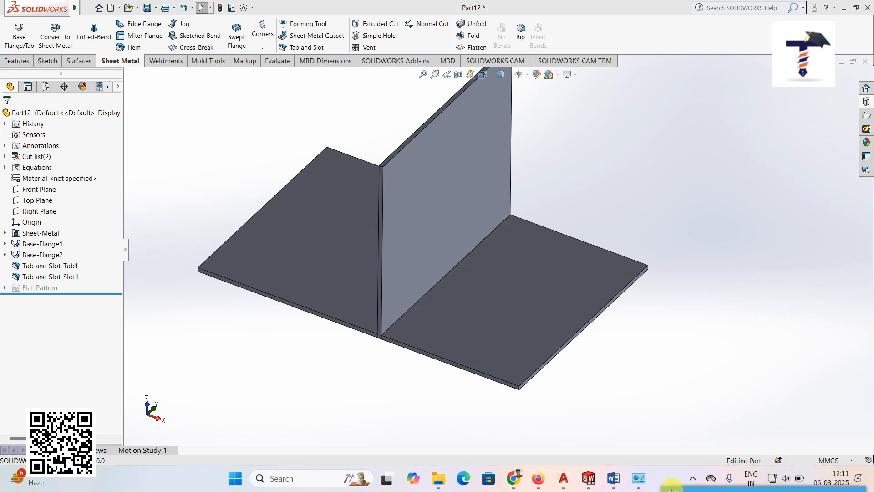
# Hide the base plate body through its slot feature and inspect the tabs along the vertical flange's lower edge
pyautogui.click(70, 266)
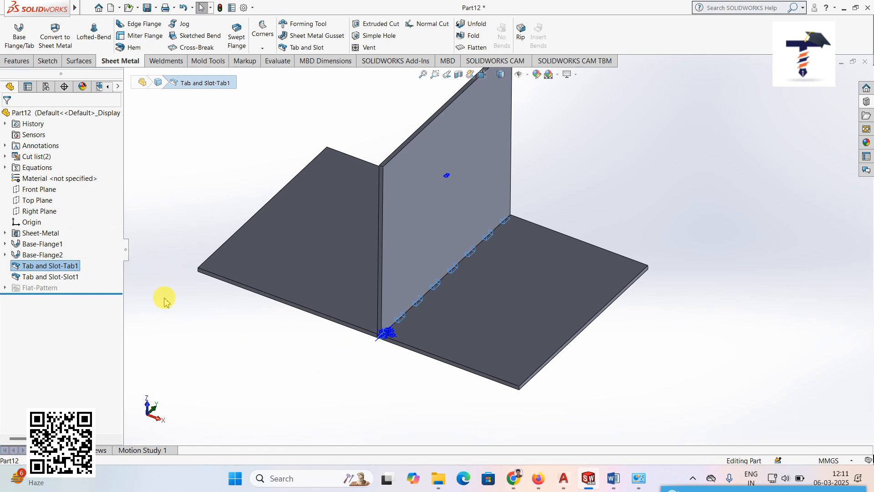
pyautogui.click(70, 278)
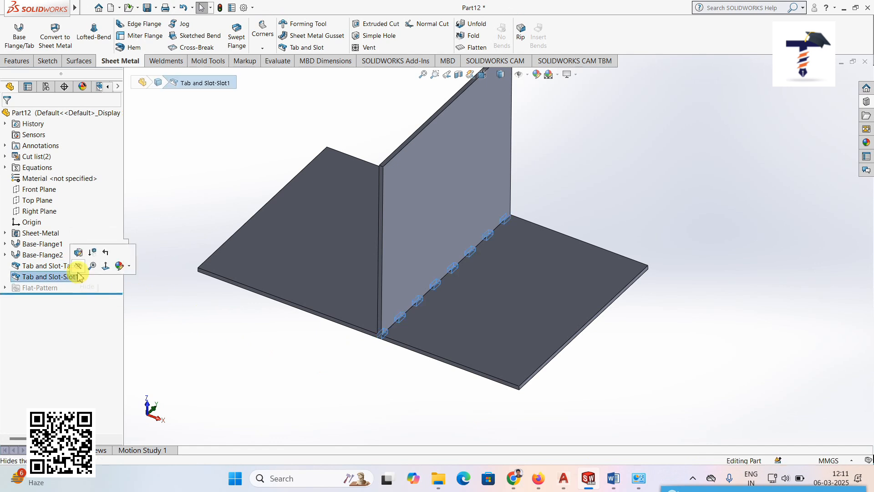
pyautogui.click(78, 269)
pyautogui.moveTo(468, 336); pyautogui.dragTo(496, 282, button='middle')
pyautogui.scroll(-2, 496, 283)
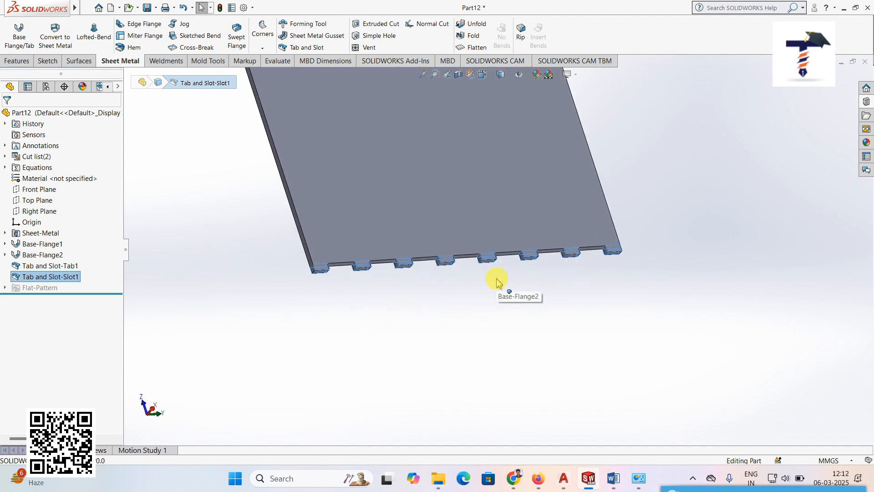
pyautogui.click(256, 276)
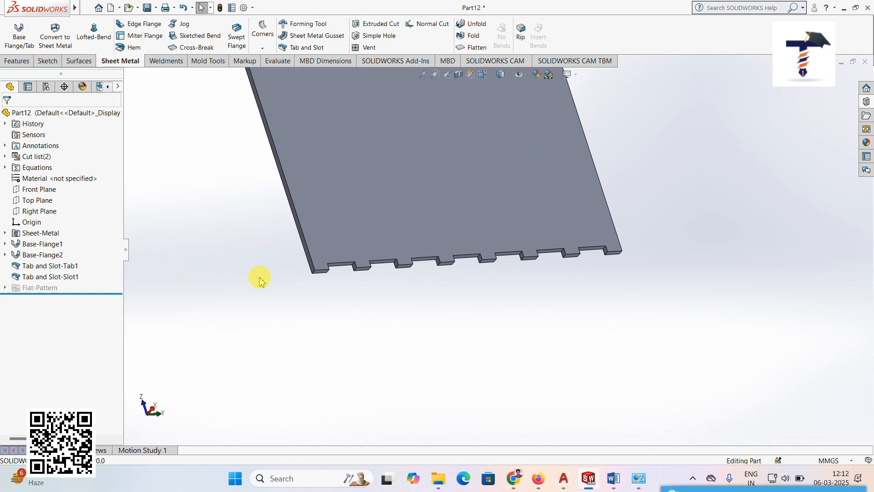
# Show the base plate body again through the slot feature and clear the selection
pyautogui.click(77, 276)
pyautogui.click(85, 265)
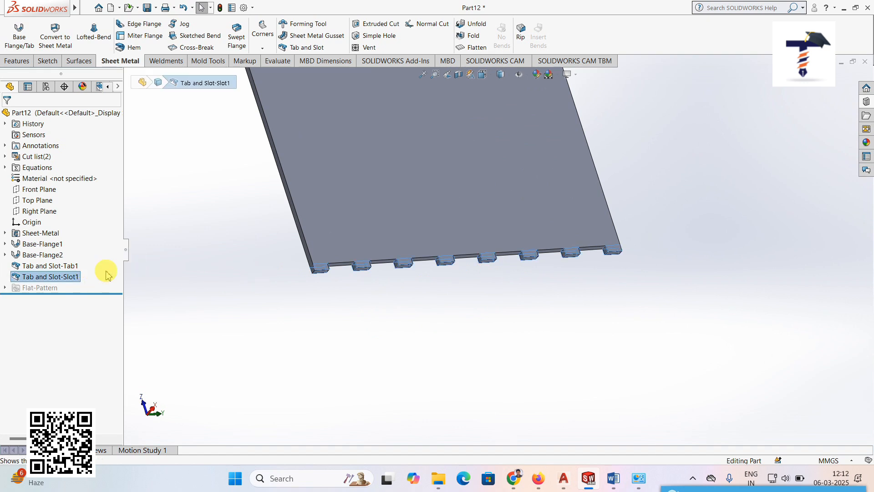
pyautogui.scroll(3, 306, 297)
pyautogui.moveTo(546, 233); pyautogui.dragTo(578, 307, button='middle')
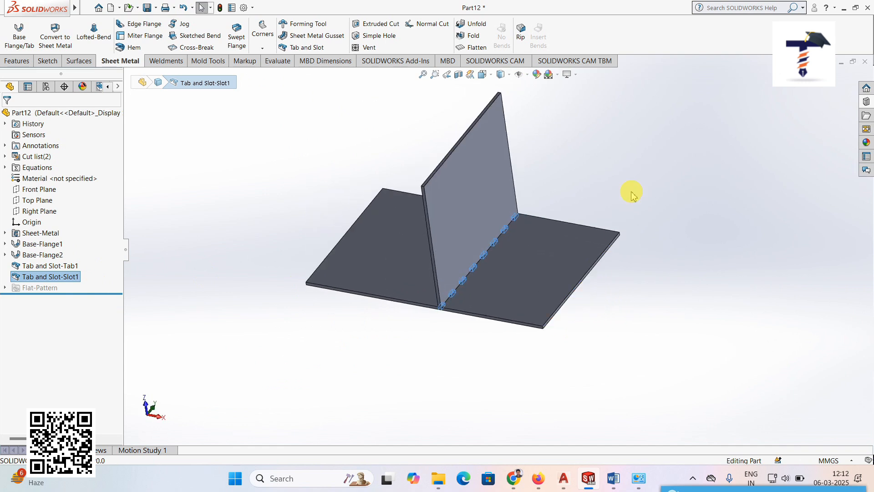
pyautogui.click(643, 199)
pyautogui.moveTo(659, 294)
pyautogui.mouseDown(button='middle')
pyautogui.moveTo(679, 284)
pyautogui.moveTo(675, 291)
pyautogui.mouseUp(button='middle')
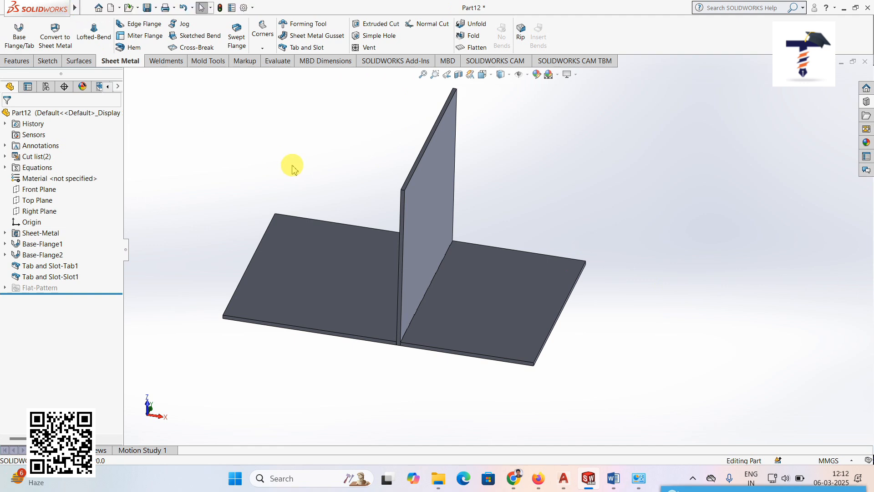
# Start a sketch on the base plate's upper face and draw a circle of about 14 mm radius on the larger portion
pyautogui.click(350, 288)
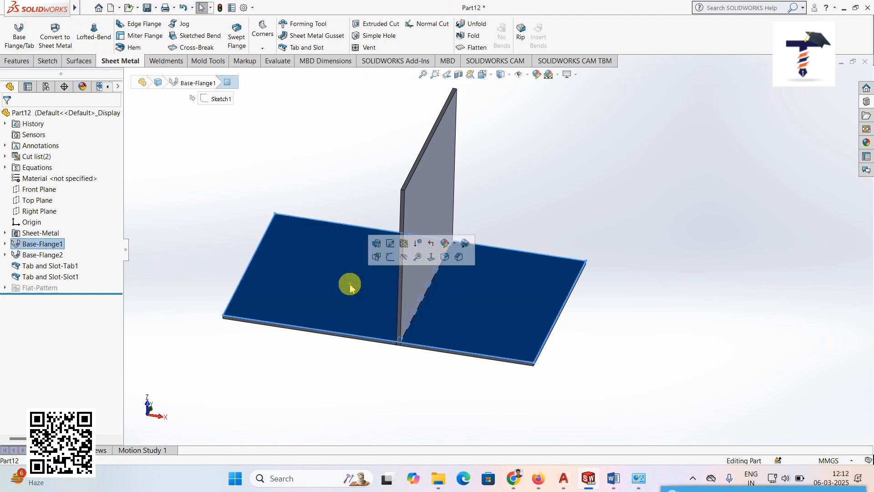
pyautogui.click(431, 258)
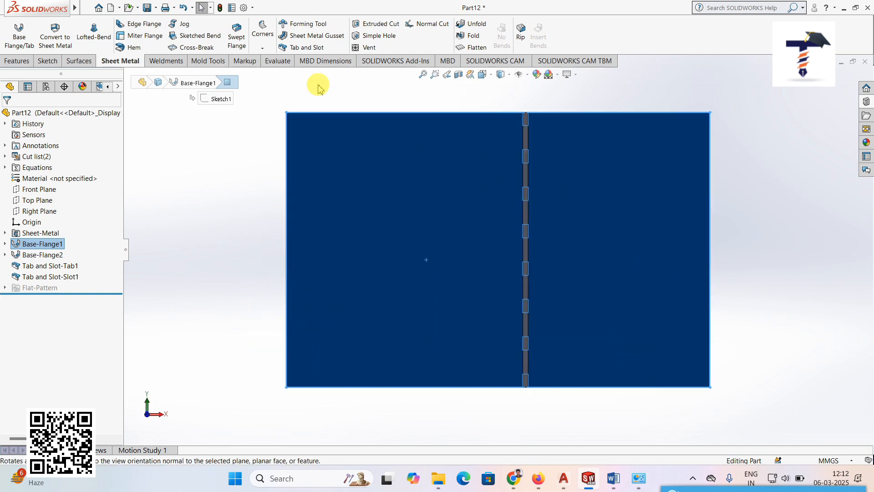
pyautogui.click(48, 61)
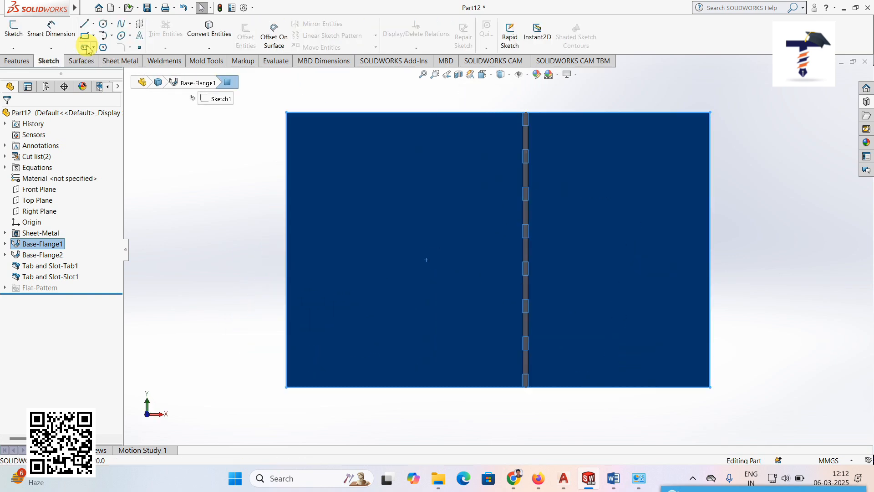
pyautogui.click(103, 24)
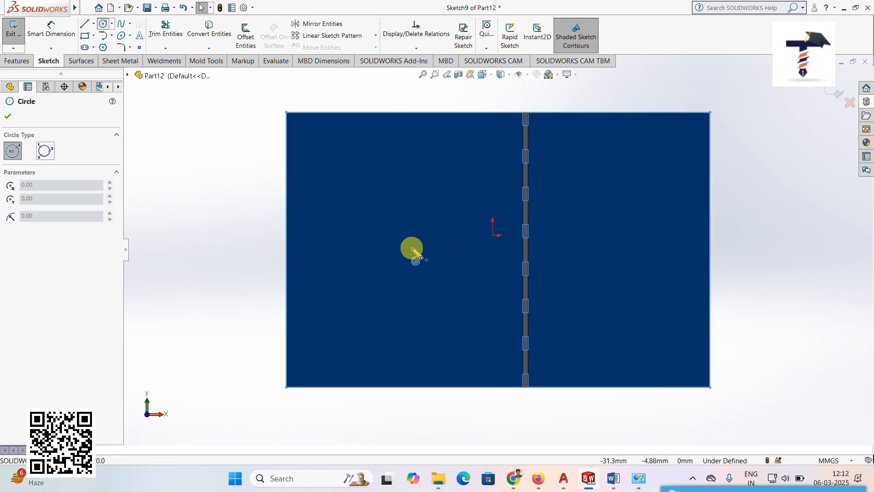
pyautogui.click(408, 246)
pyautogui.click(419, 211)
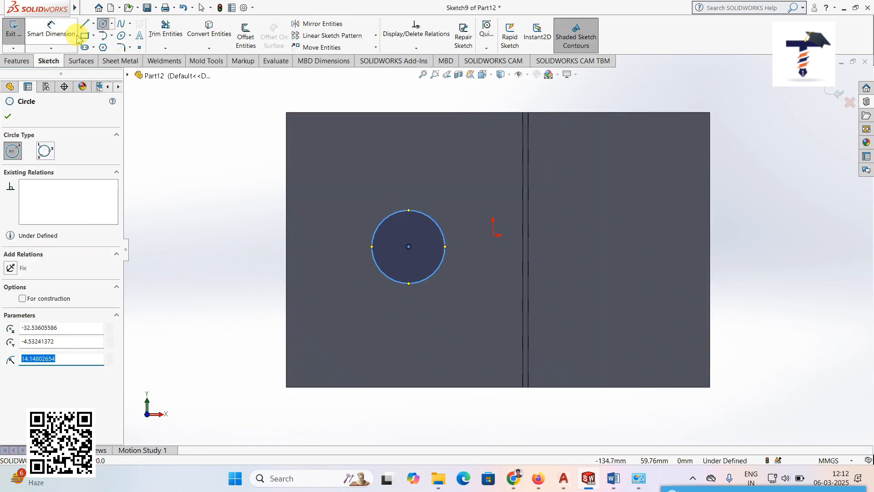
# Sketch a corner rectangle about 22 mm wide between the circle and the plate's upper-left corner, and finish the sketch
pyautogui.press('Escape')
pyautogui.click(312, 151)
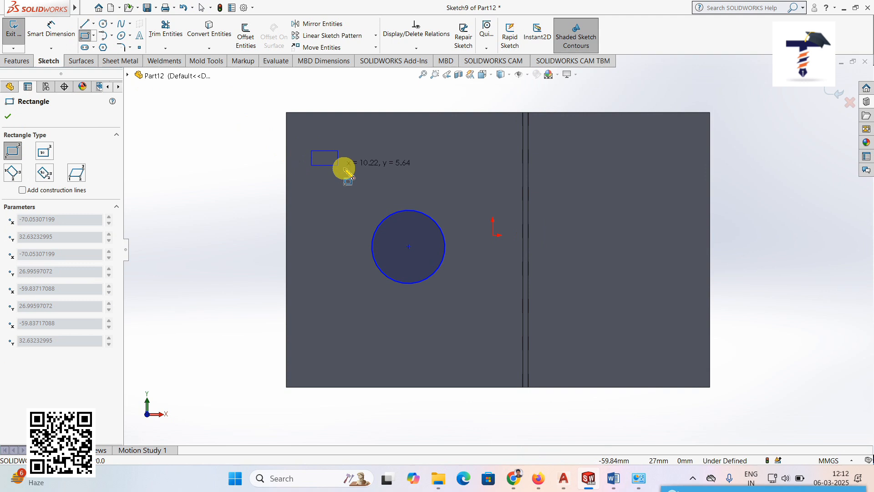
pyautogui.click(369, 192)
pyautogui.click(9, 117)
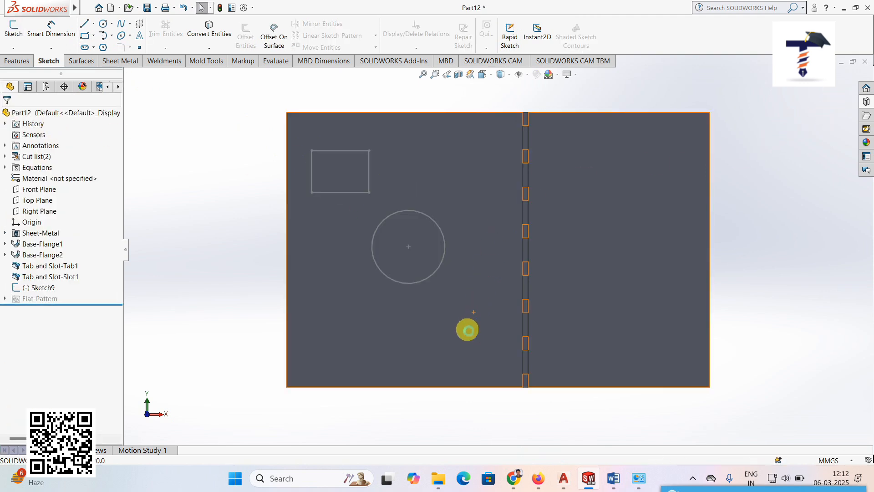
# Make a 10 mm blind extruded cut using only the rectangle contour in the base plate, and undo that cut
pyautogui.scroll(2, 467, 331)
pyautogui.moveTo(491, 411)
pyautogui.mouseDown(button='middle')
pyautogui.moveTo(488, 359)
pyautogui.moveTo(509, 283)
pyautogui.mouseUp(button='middle')
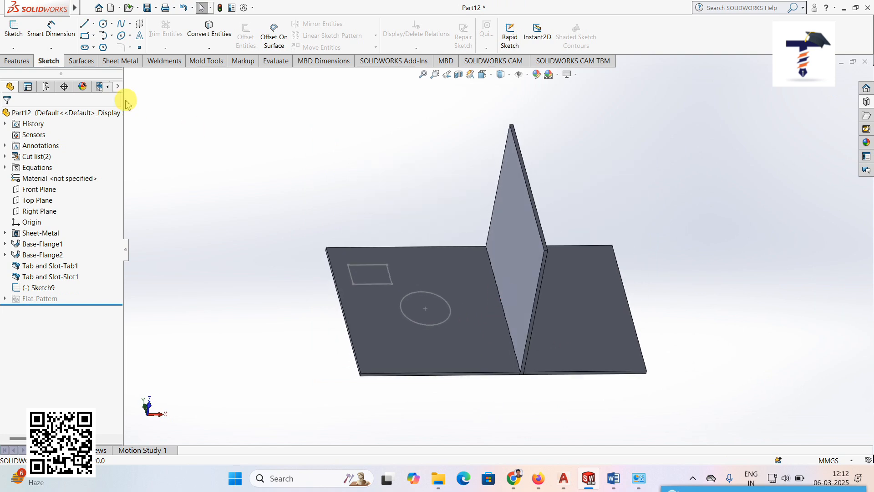
pyautogui.click(133, 65)
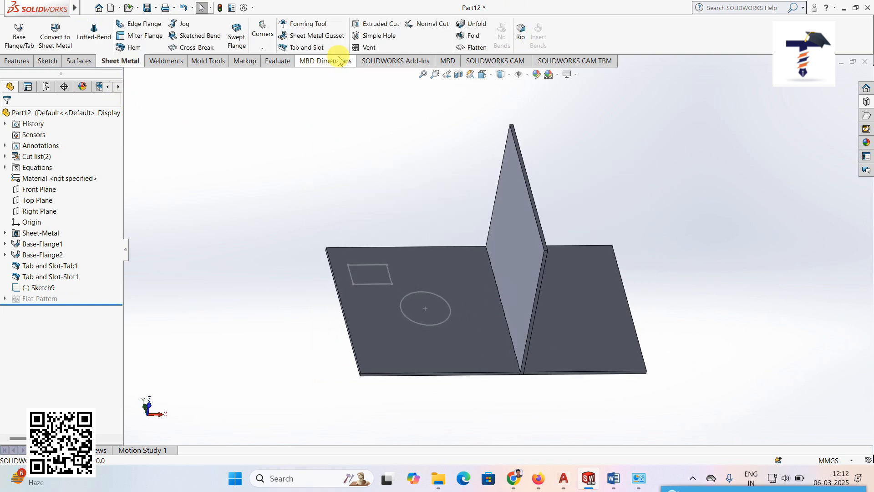
pyautogui.click(381, 28)
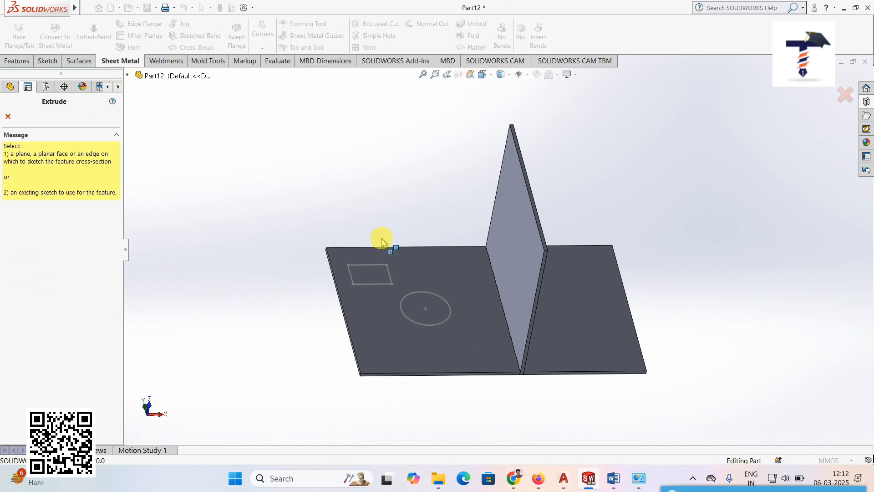
pyautogui.click(374, 265)
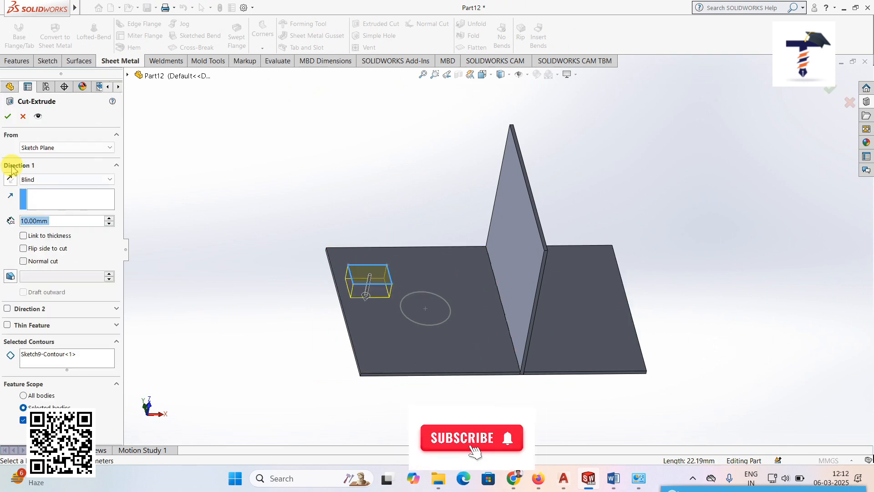
pyautogui.click(7, 117)
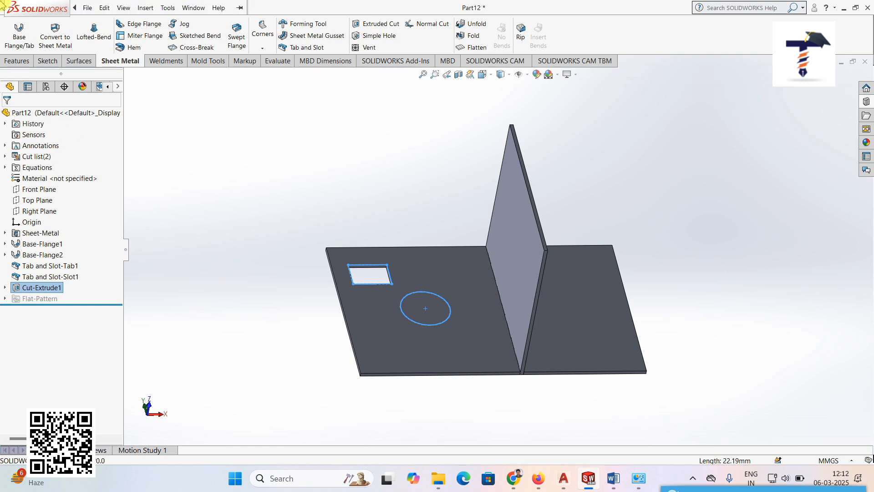
pyautogui.click(243, 141)
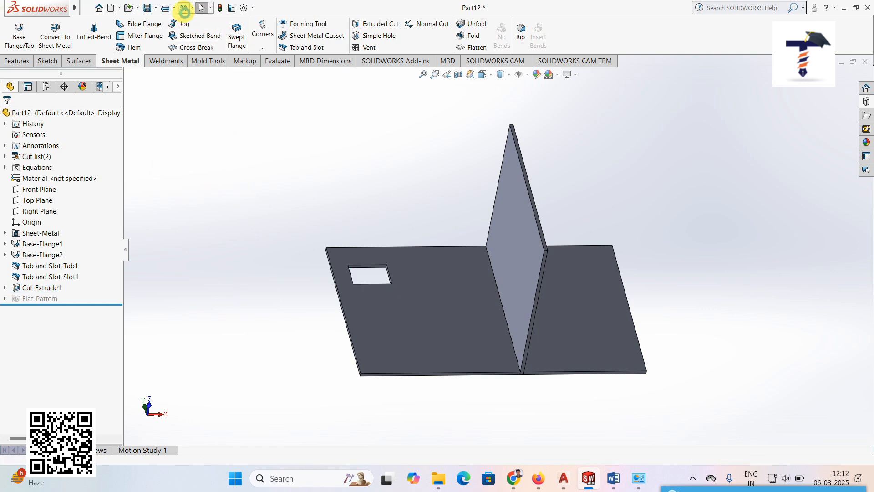
pyautogui.click(184, 13)
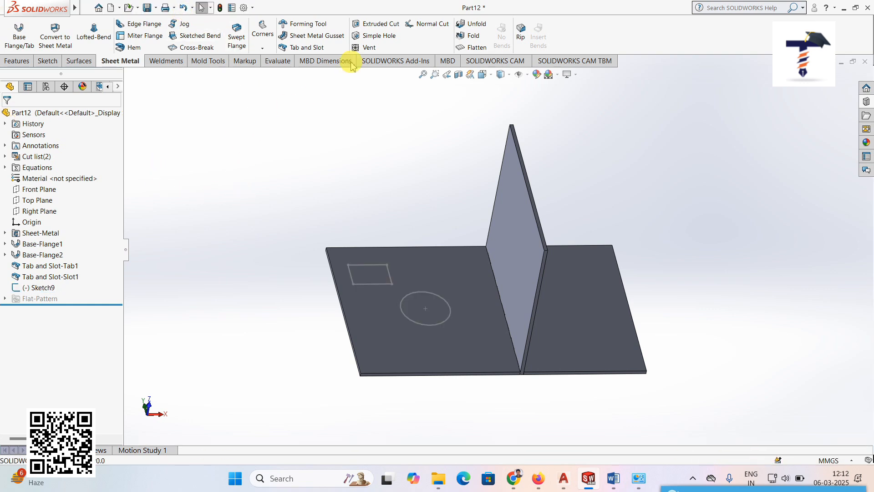
# Cut both the rectangle and the circle of the sketch through the base plate with a 10 mm blind extruded cut
pyautogui.click(378, 27)
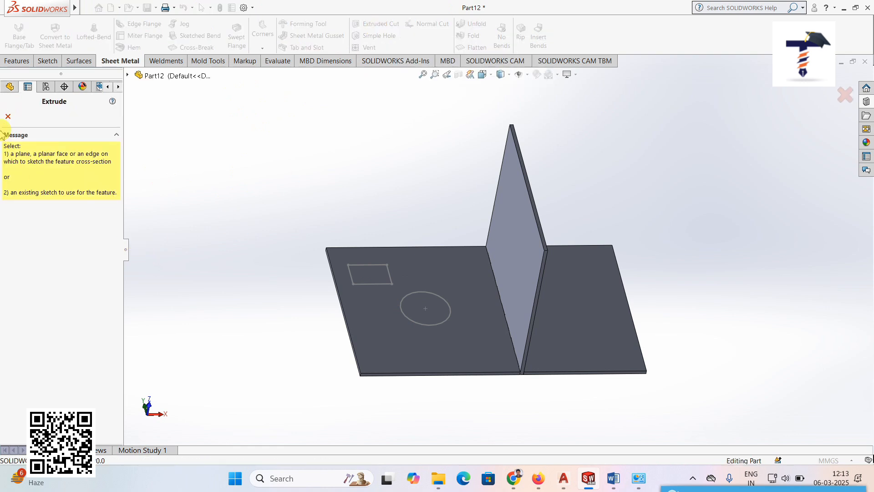
pyautogui.click(11, 88)
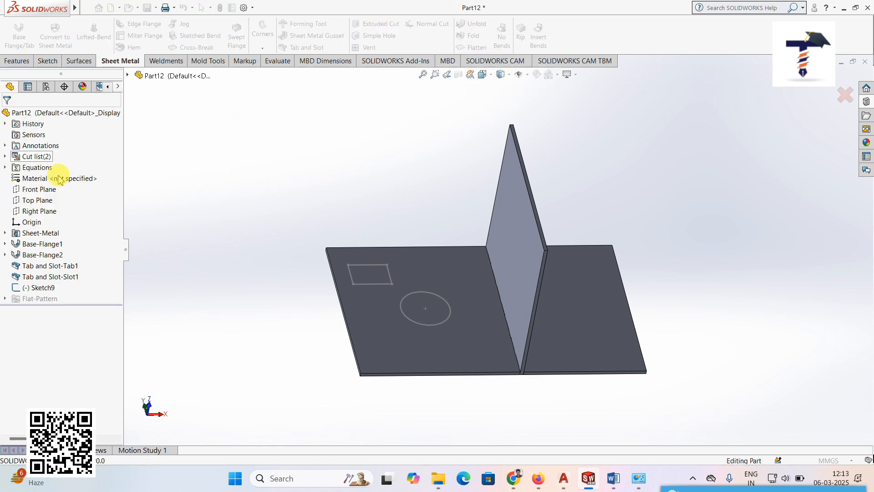
pyautogui.click(44, 293)
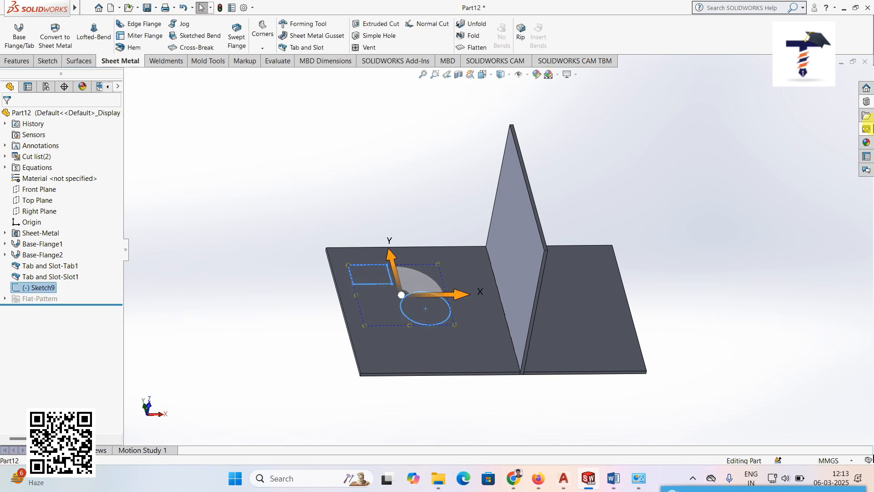
pyautogui.moveTo(656, 205); pyautogui.dragTo(542, 102, button='middle')
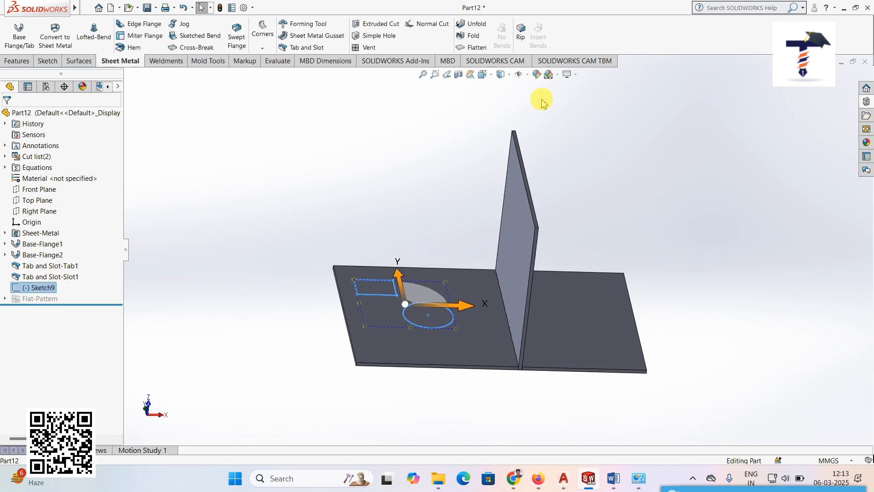
pyautogui.click(377, 28)
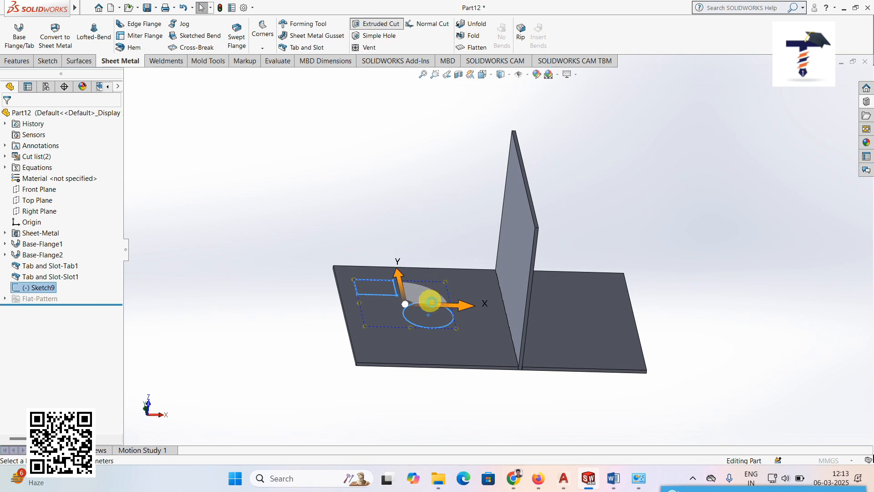
pyautogui.moveTo(429, 302); pyautogui.dragTo(417, 312, button='middle')
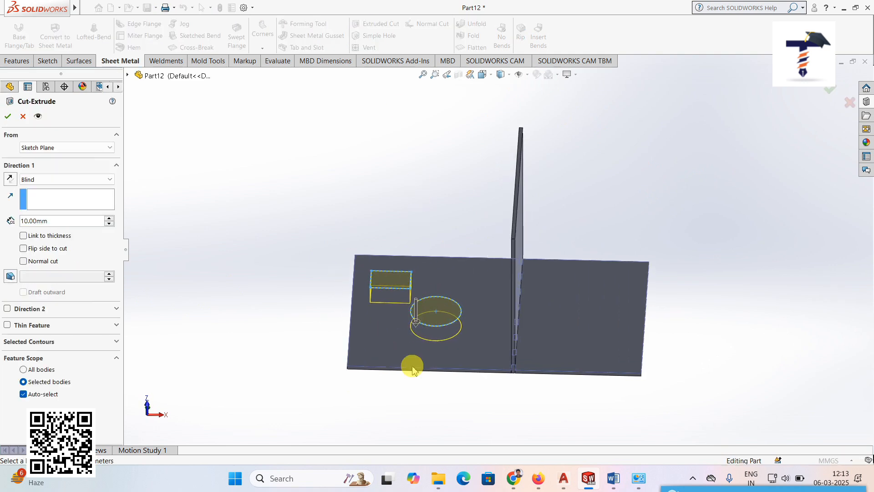
pyautogui.click(7, 119)
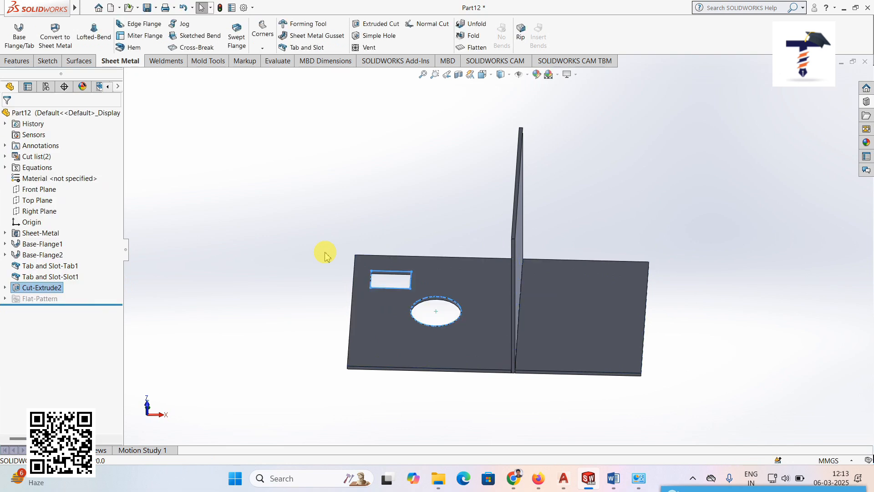
pyautogui.moveTo(336, 290); pyautogui.dragTo(336, 296, button='middle')
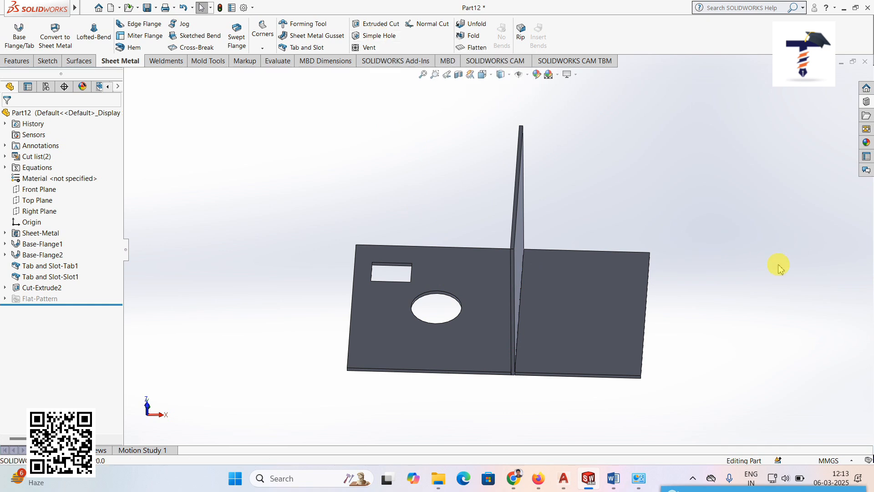
# Sketch an upright corner rectangle on the base plate's upper face, across the vertical flange from the existing cutouts, and exit the sketch
pyautogui.click(601, 302)
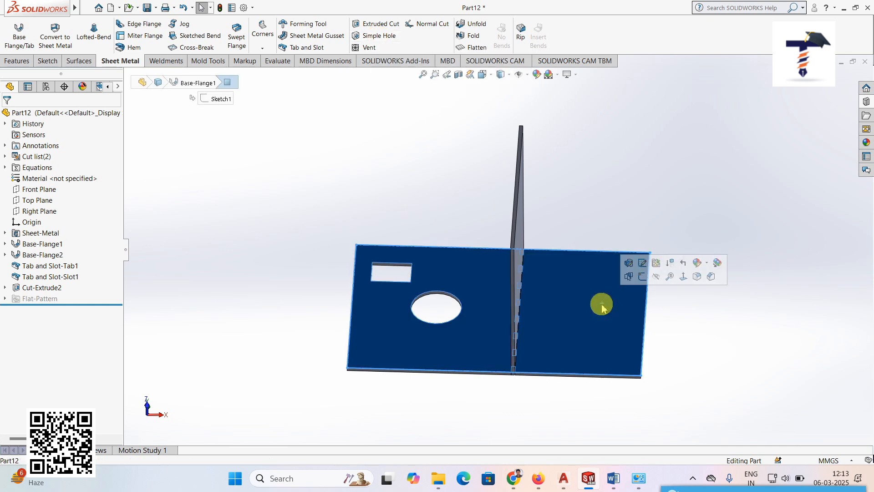
pyautogui.click(683, 276)
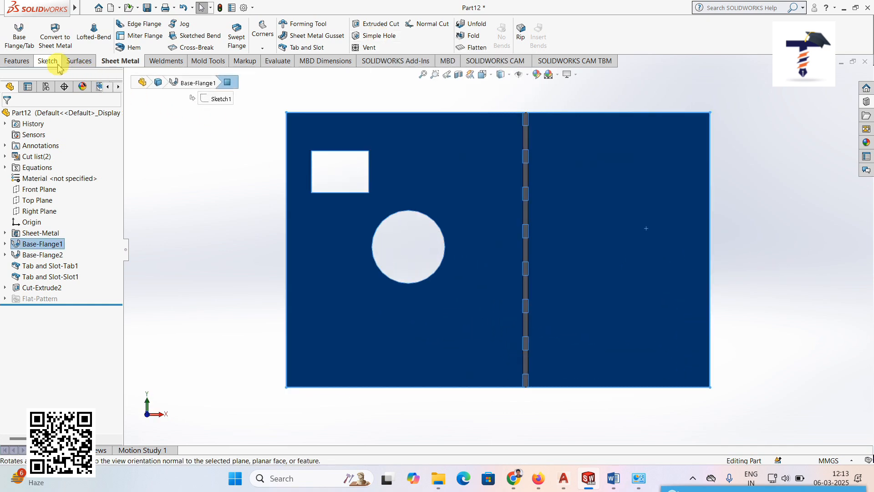
pyautogui.click(50, 61)
pyautogui.click(85, 36)
pyautogui.moveTo(583, 190); pyautogui.dragTo(646, 291)
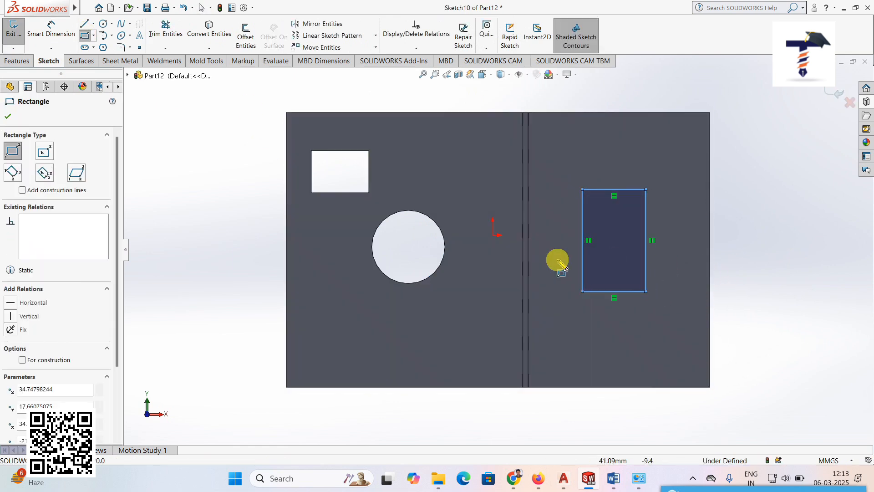
pyautogui.click(8, 116)
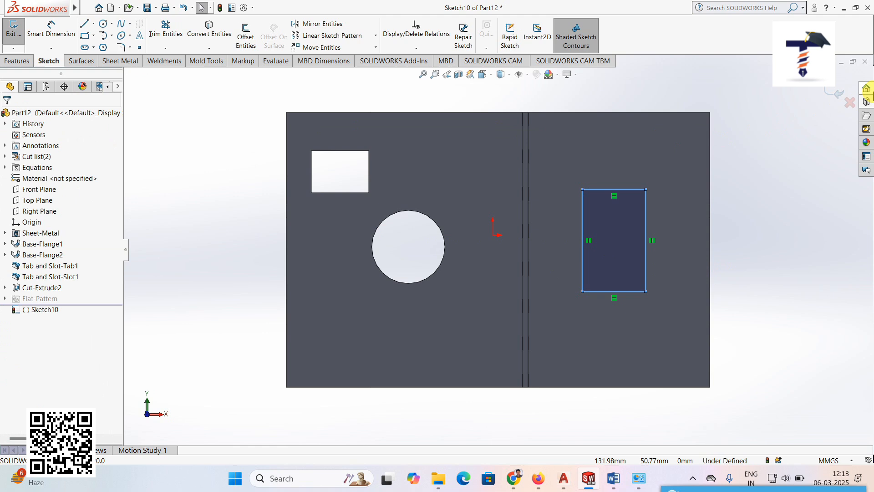
pyautogui.click(840, 95)
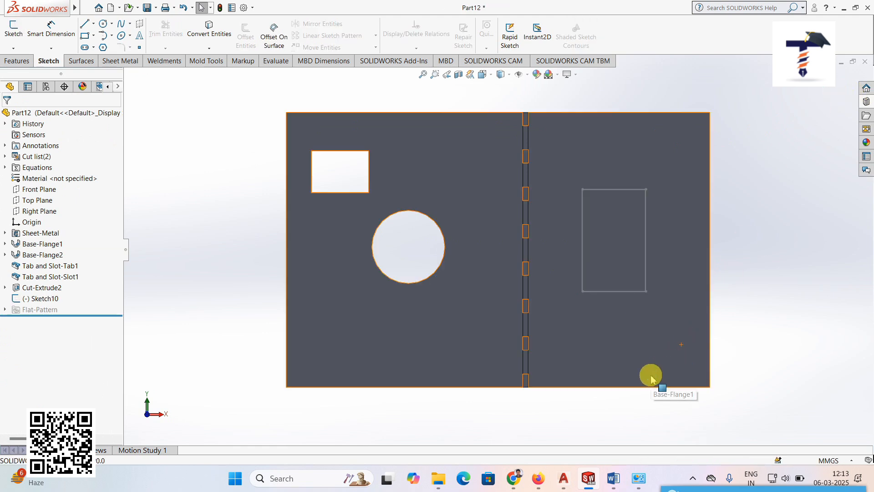
# Create a 20 mm diameter simple hole, 10 mm deep blind, in the base plate near the corner below the rectangular cutout
pyautogui.moveTo(651, 378); pyautogui.dragTo(644, 274, button='middle')
pyautogui.moveTo(705, 347); pyautogui.dragTo(731, 312, button='middle')
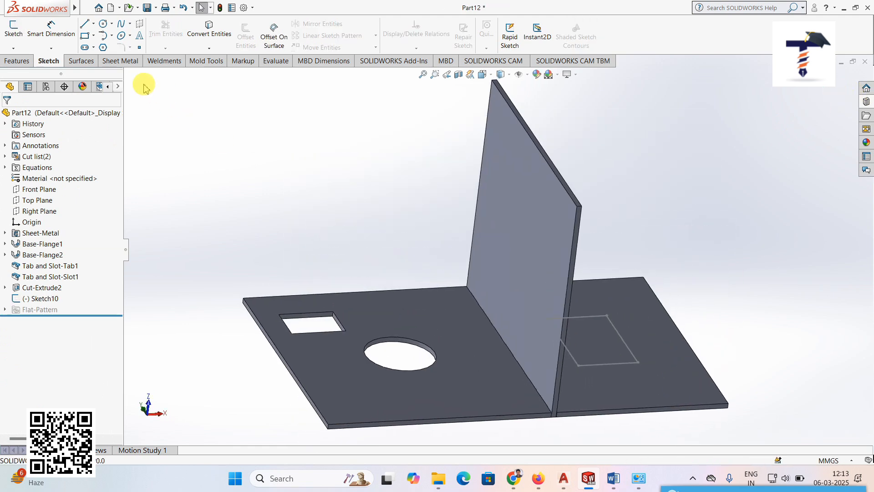
pyautogui.click(122, 61)
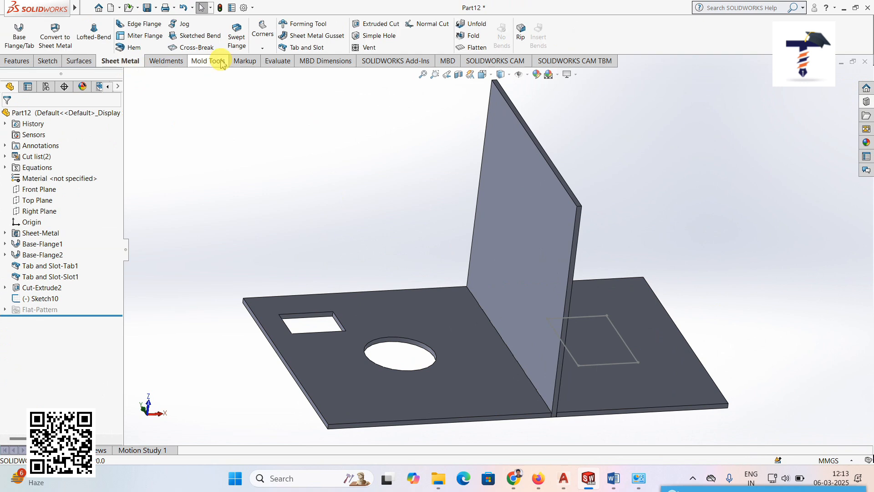
pyautogui.click(376, 36)
pyautogui.moveTo(524, 354); pyautogui.dragTo(419, 367, button='middle')
pyautogui.click(396, 350)
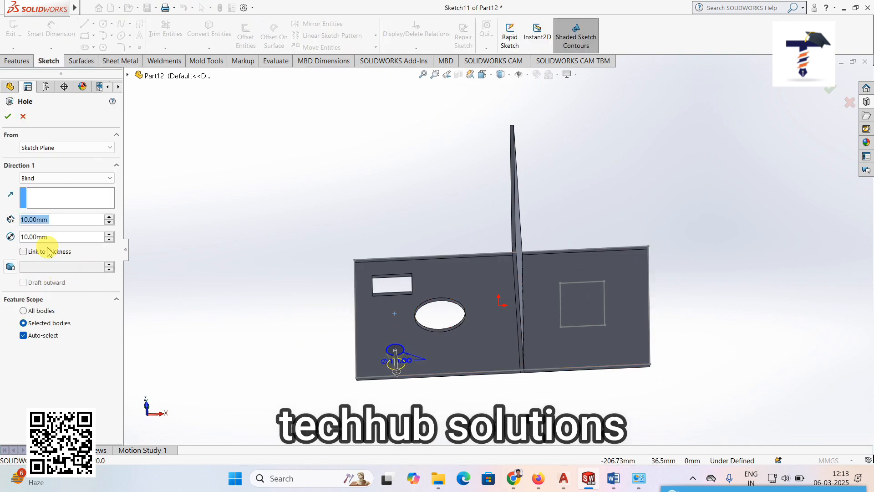
pyautogui.click(109, 217)
pyautogui.click(109, 217)
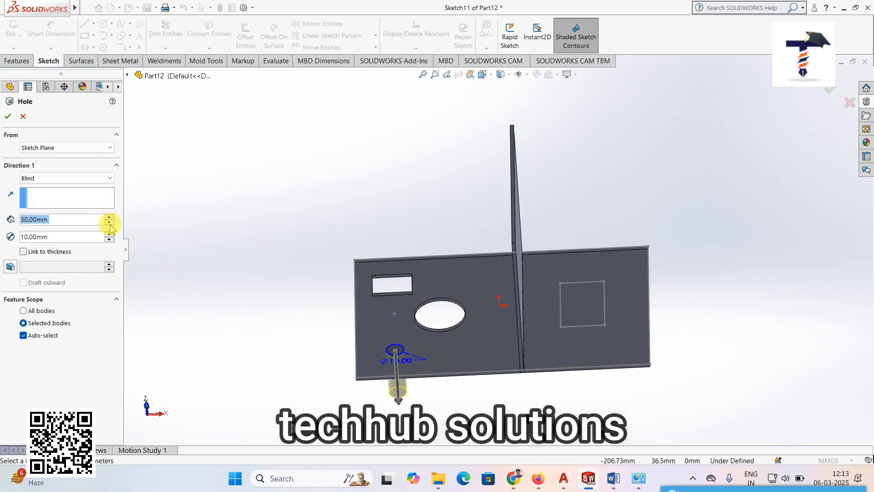
pyautogui.click(110, 234)
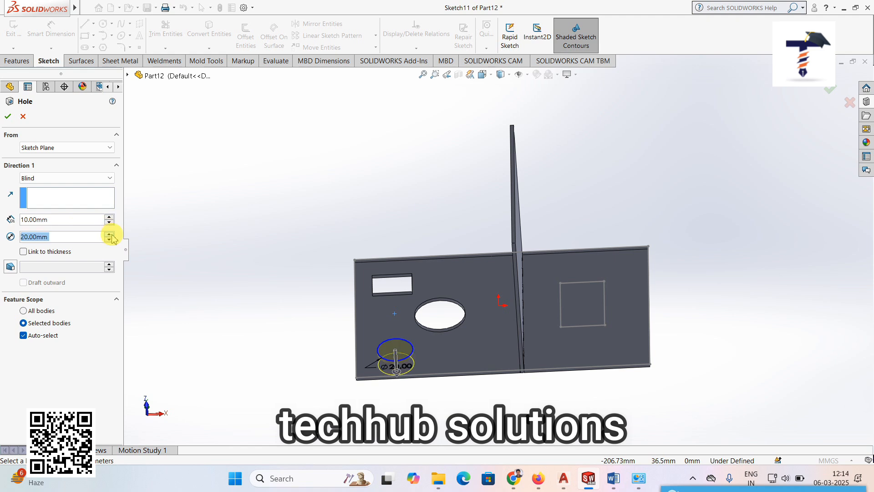
pyautogui.click(8, 117)
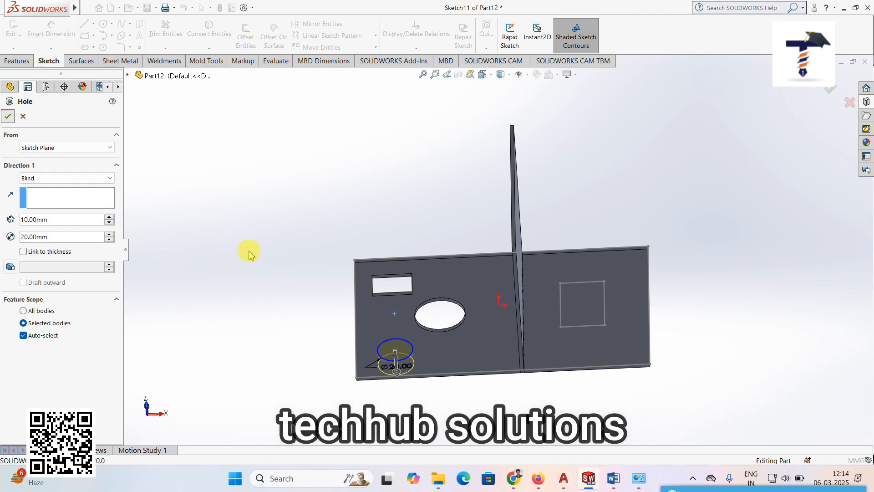
pyautogui.click(324, 287)
pyautogui.moveTo(310, 332); pyautogui.dragTo(310, 354, button='middle')
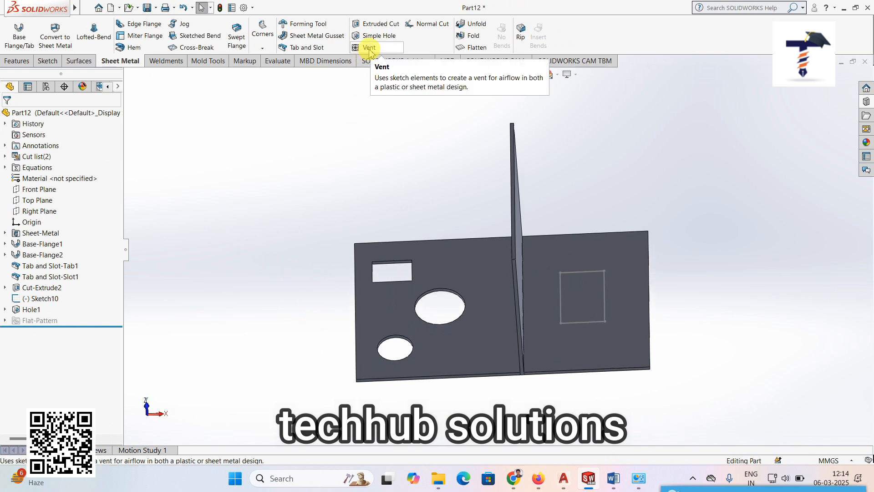
# Create a new part document
pyautogui.click(87, 8)
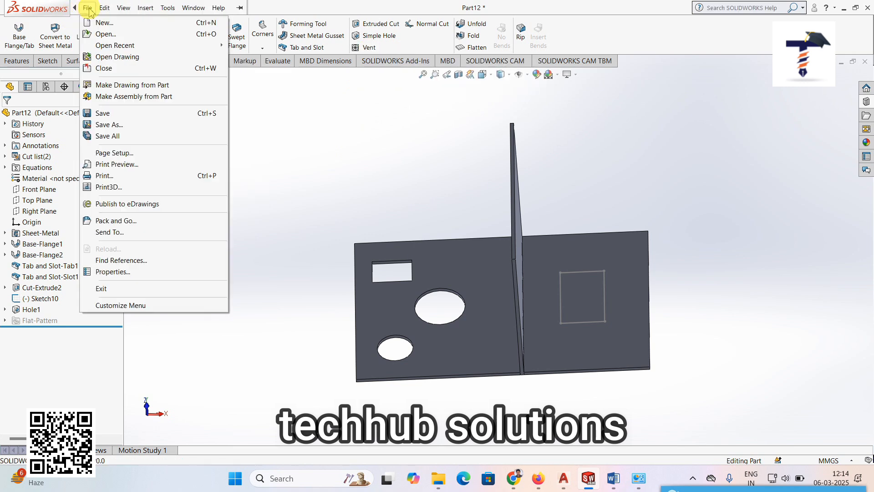
pyautogui.click(100, 23)
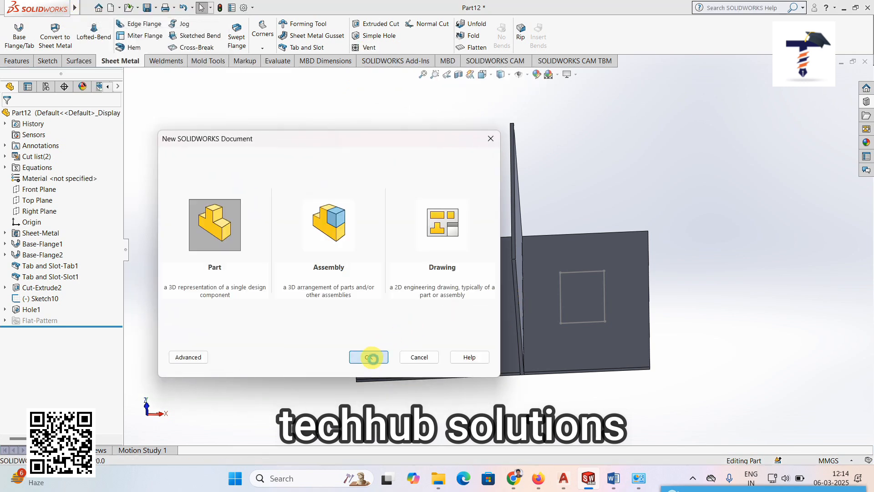
pyautogui.press('Return')
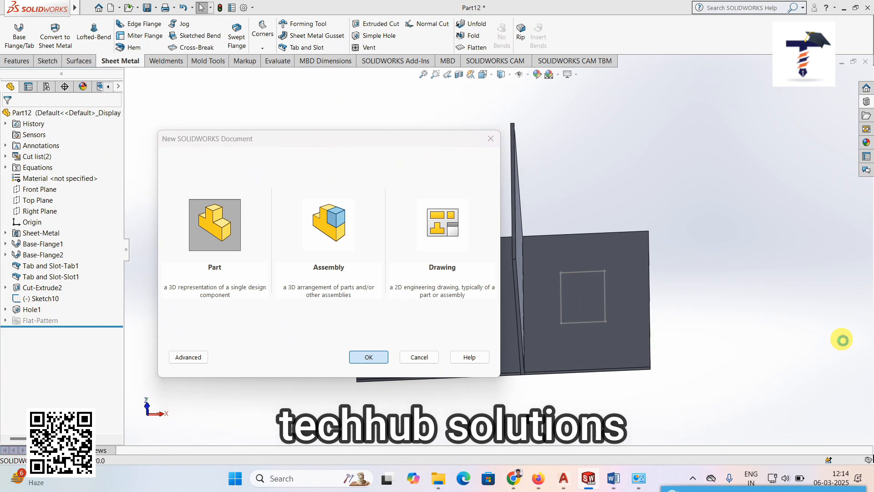
# Sketch a corner rectangle about 184 mm wide and 118 mm high around the origin on the Front Plane
pyautogui.click(46, 167)
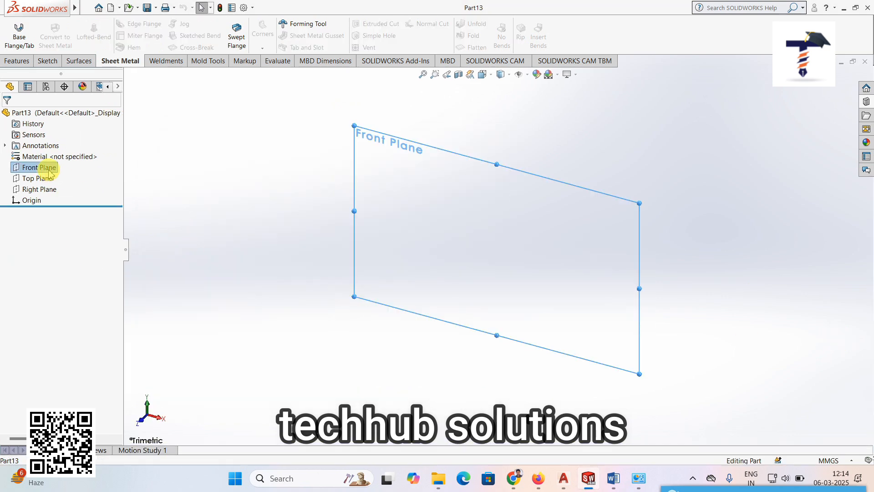
pyautogui.click(48, 60)
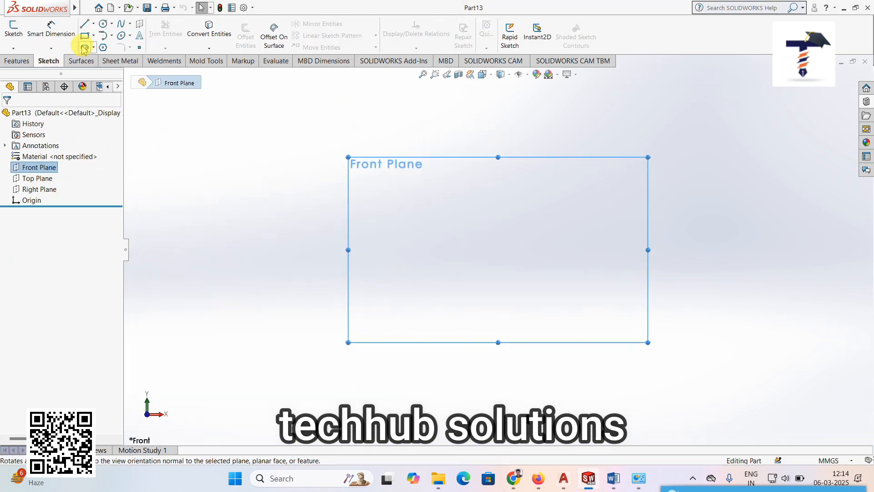
pyautogui.click(84, 37)
pyautogui.moveTo(361, 171)
pyautogui.mouseDown()
pyautogui.moveTo(523, 263)
pyautogui.moveTo(666, 370)
pyautogui.mouseUp()
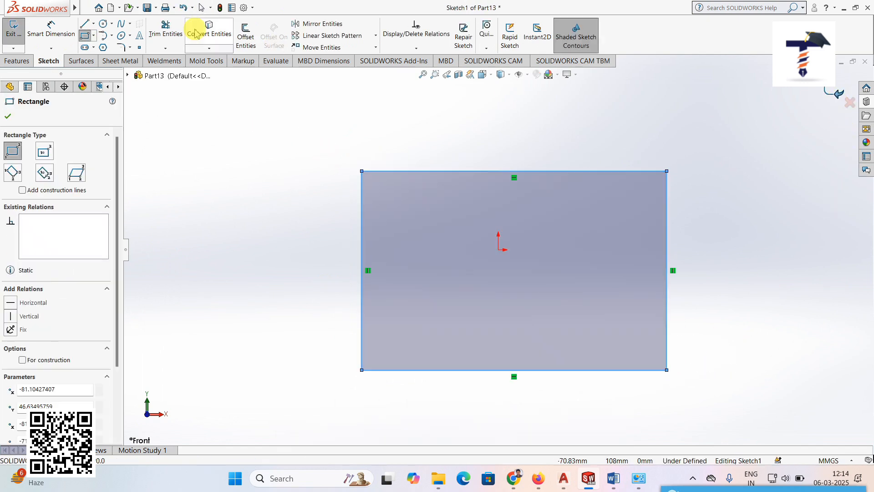
# Dimension the rectangle to 120 mm high and 200 mm wide, and exit the sketch
pyautogui.click(51, 28)
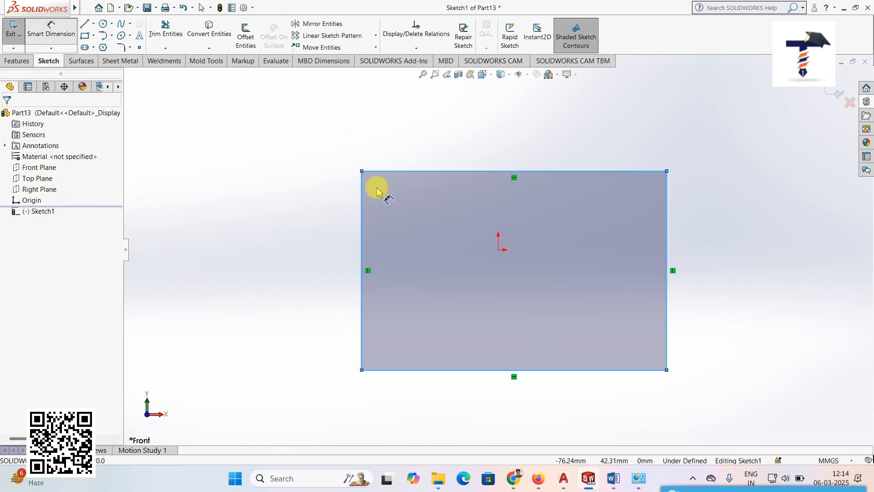
pyautogui.click(363, 251)
pyautogui.click(334, 316)
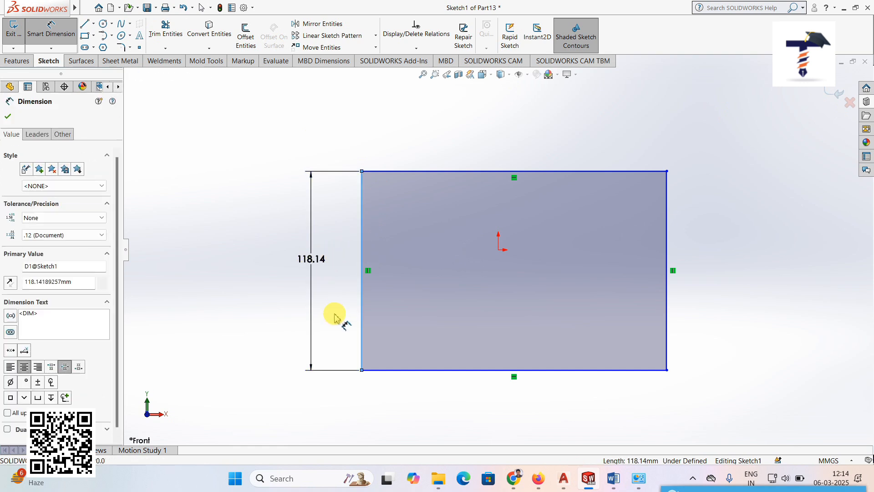
pyautogui.write('120')
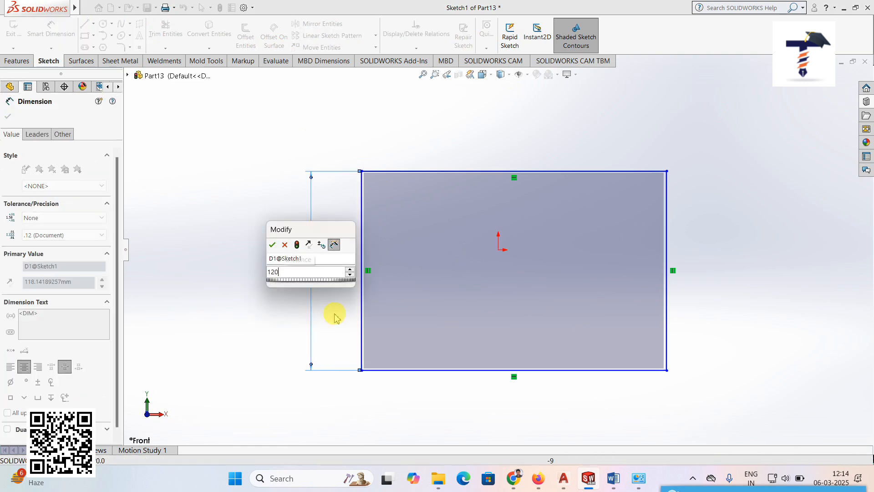
pyautogui.press('Return')
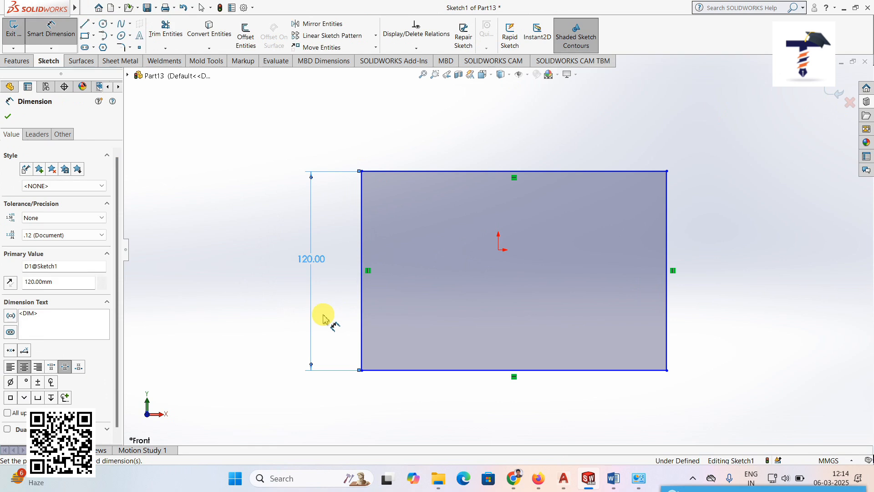
pyautogui.click(402, 171)
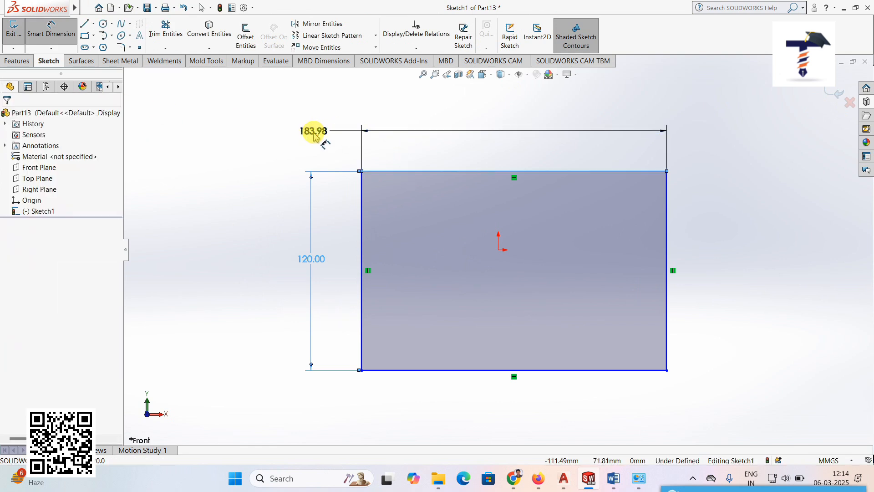
pyautogui.click(314, 136)
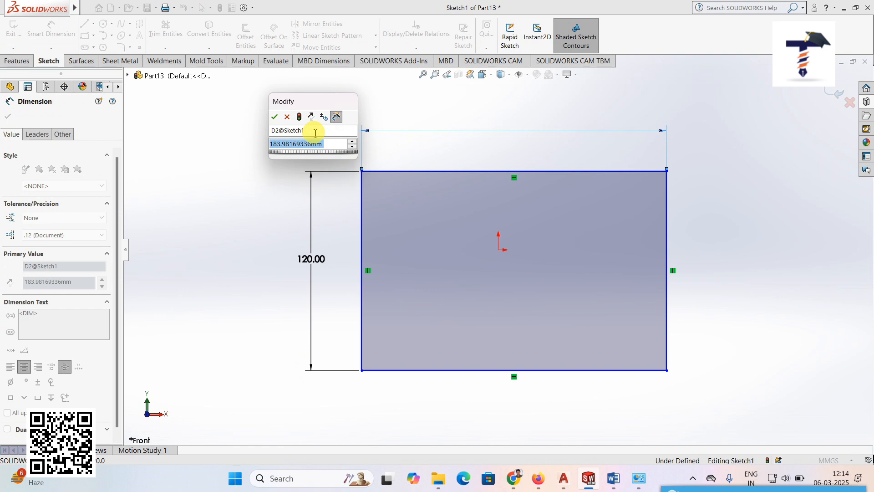
pyautogui.write('200')
pyautogui.press('Return')
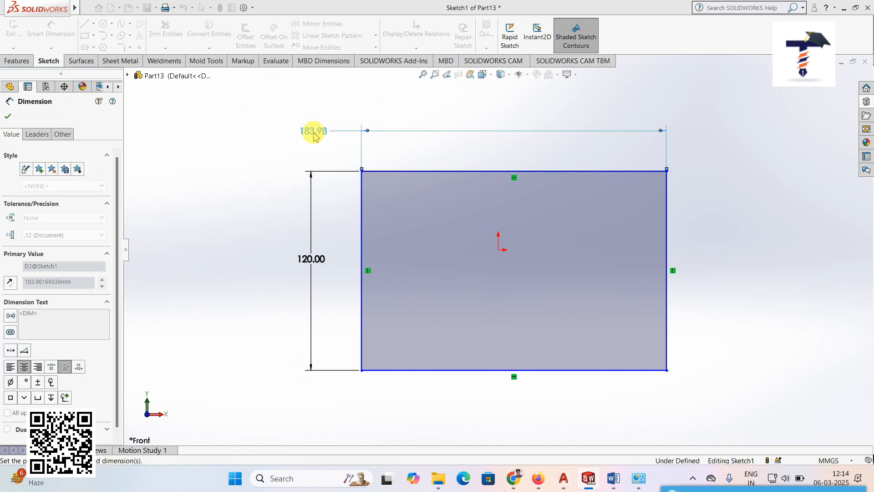
pyautogui.click(840, 93)
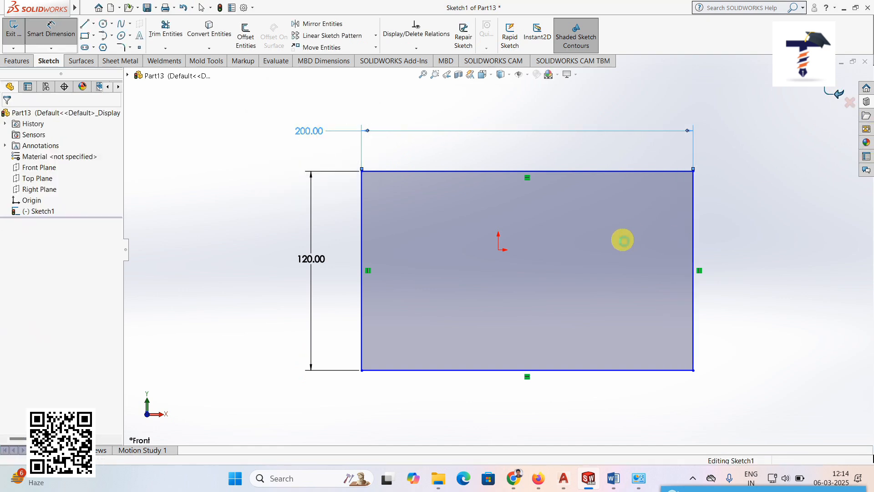
# Create a 2 mm thick base flange from the rectangle sketch
pyautogui.scroll(2, 471, 247)
pyautogui.moveTo(542, 299); pyautogui.dragTo(508, 367, button='middle')
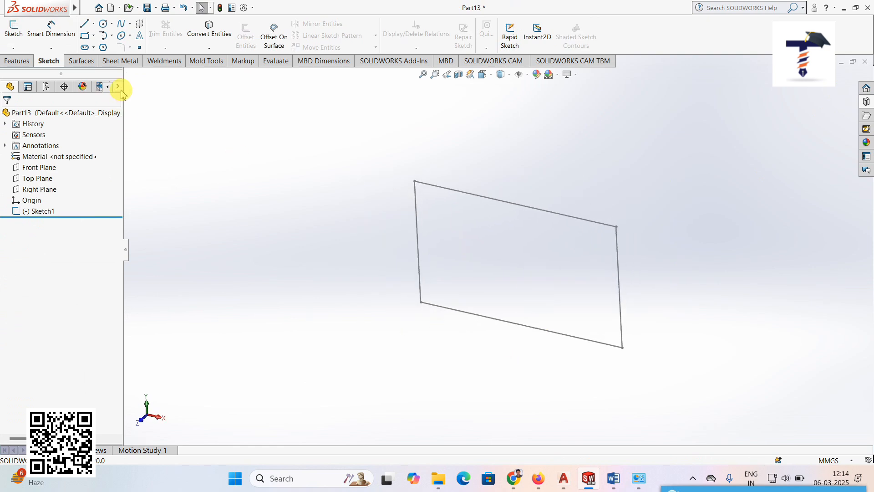
pyautogui.click(120, 61)
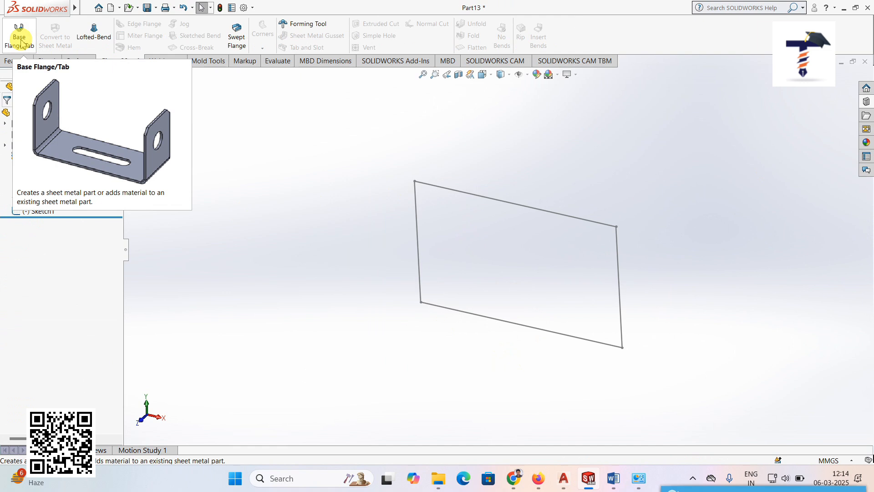
pyautogui.click(21, 40)
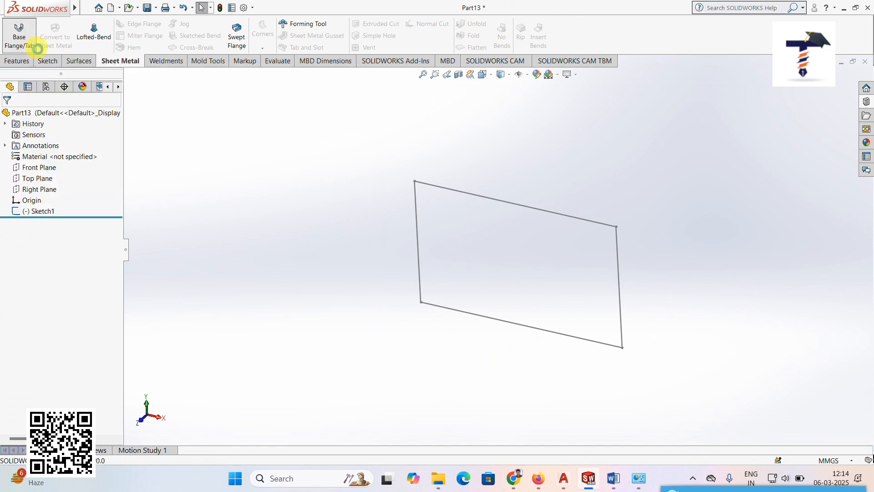
pyautogui.click(473, 195)
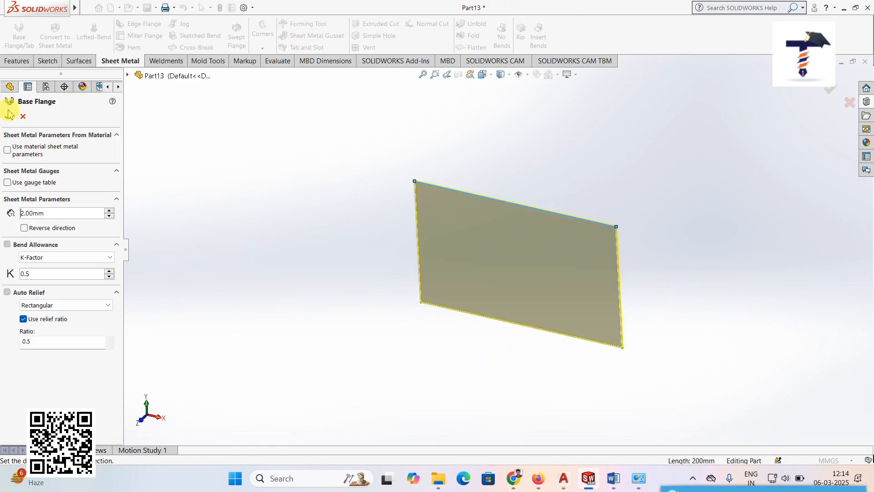
pyautogui.press('Return')
pyautogui.moveTo(459, 377); pyautogui.dragTo(605, 244, button='middle')
pyautogui.scroll(-2, 641, 266)
pyautogui.click(674, 222)
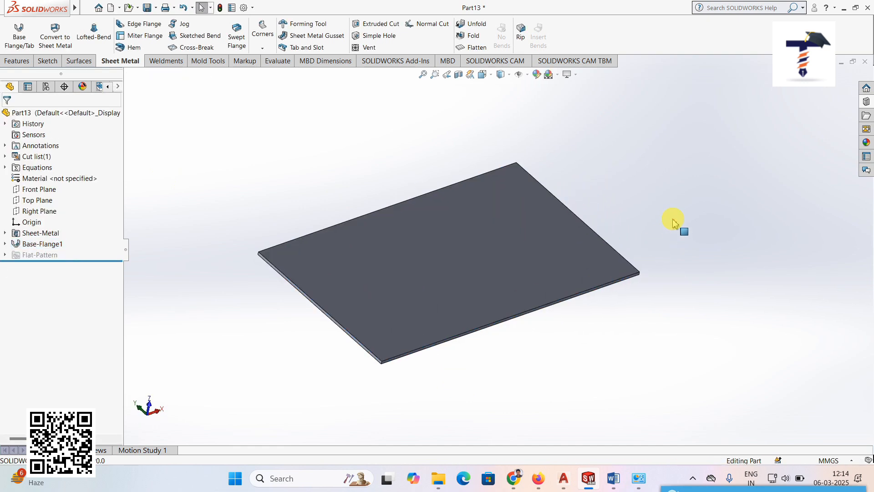
# Sketch a circle with a radius of about 39 mm near the middle of the plate's large face
pyautogui.click(441, 254)
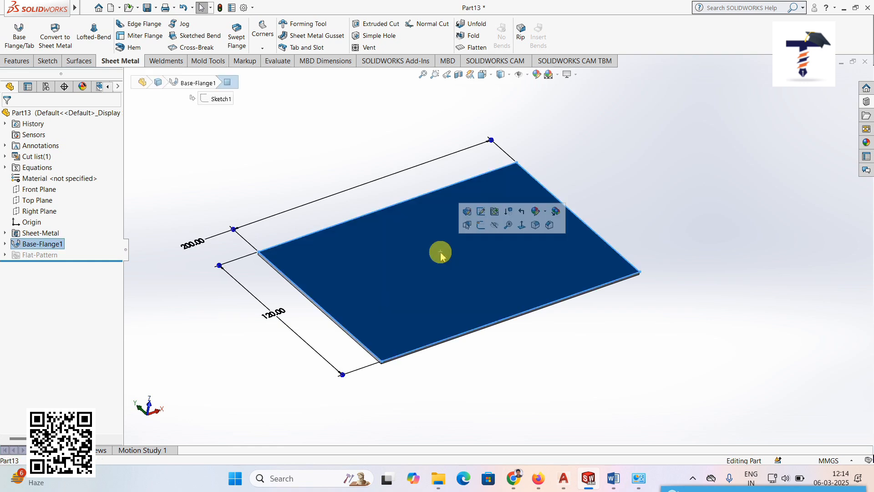
pyautogui.click(521, 226)
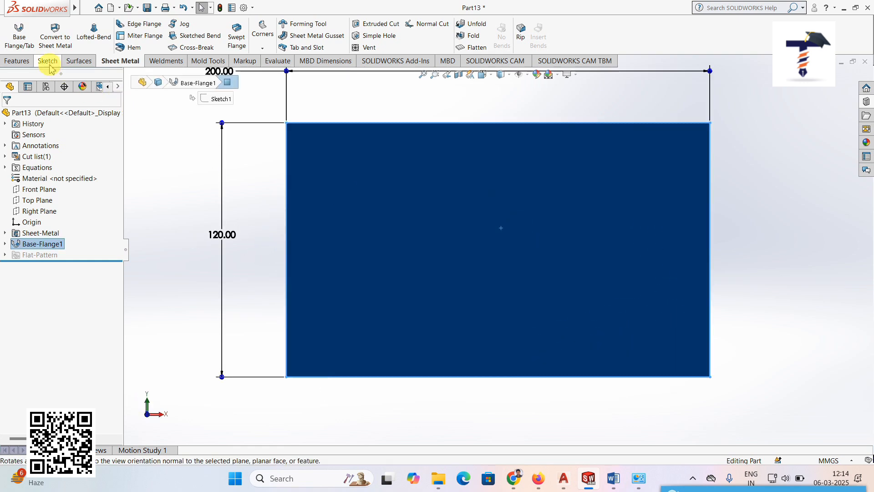
pyautogui.click(50, 65)
pyautogui.click(102, 24)
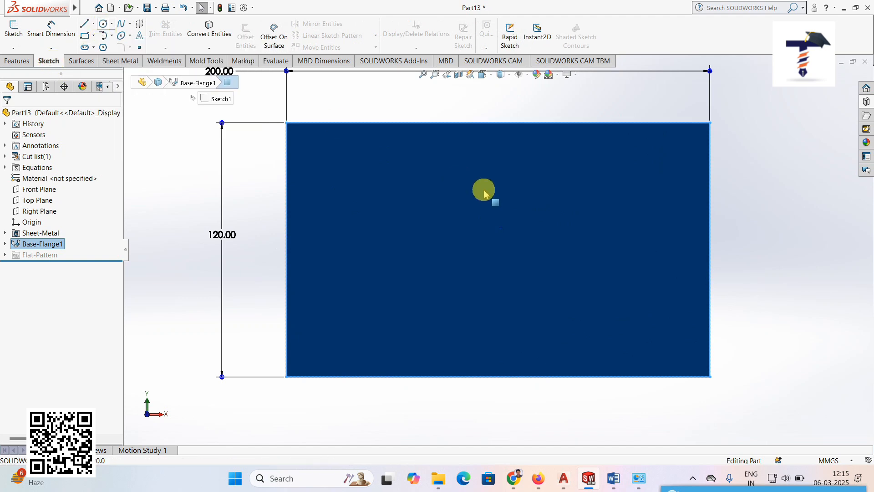
pyautogui.click(101, 22)
pyautogui.click(462, 197)
pyautogui.click(480, 240)
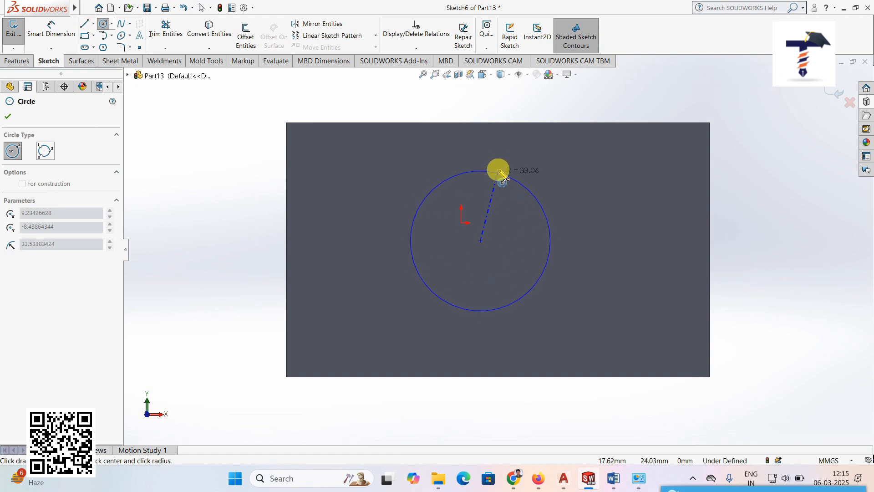
pyautogui.click(533, 176)
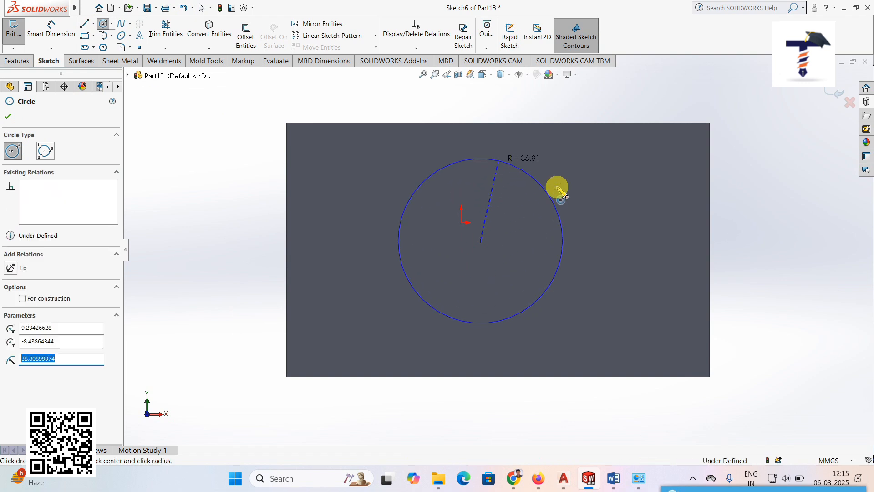
# Draw a vertical line across the circle from its top quadrant point to its bottom quadrant point
pyautogui.click(85, 25)
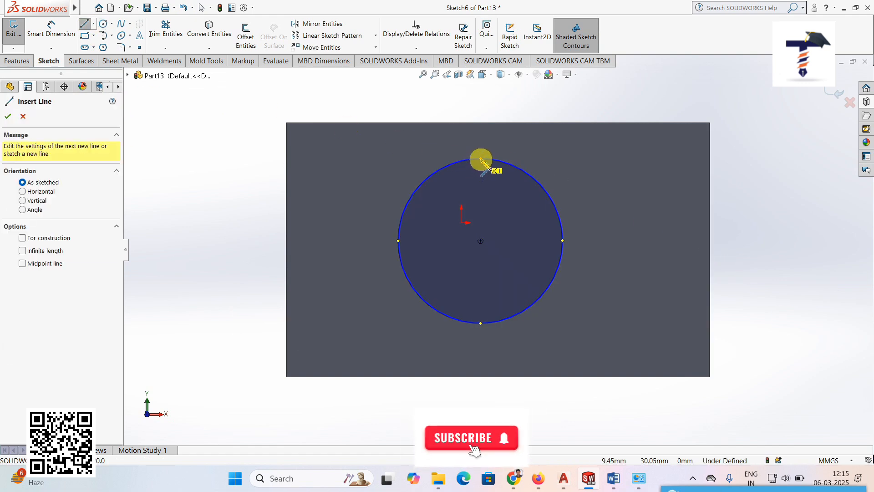
pyautogui.click(480, 159)
pyautogui.click(480, 323)
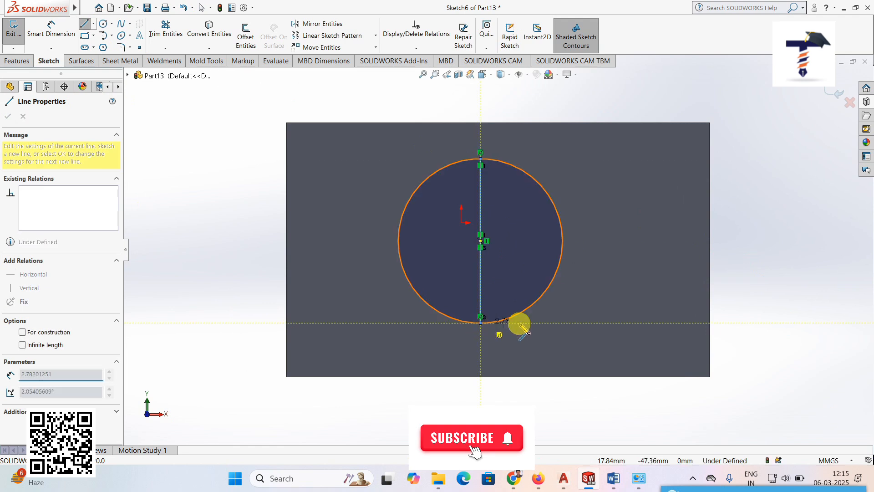
# Draw a horizontal line through the circle's center, joining its two side quadrant points
pyautogui.click(84, 27)
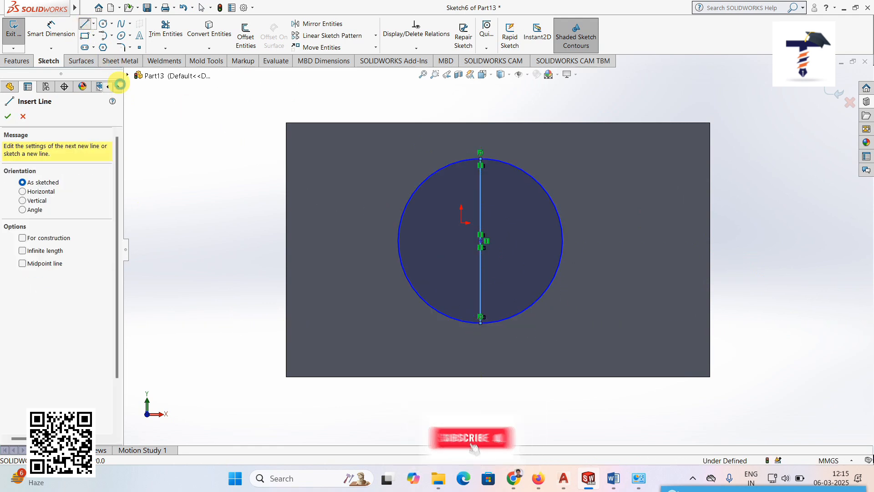
pyautogui.click(81, 25)
pyautogui.click(82, 25)
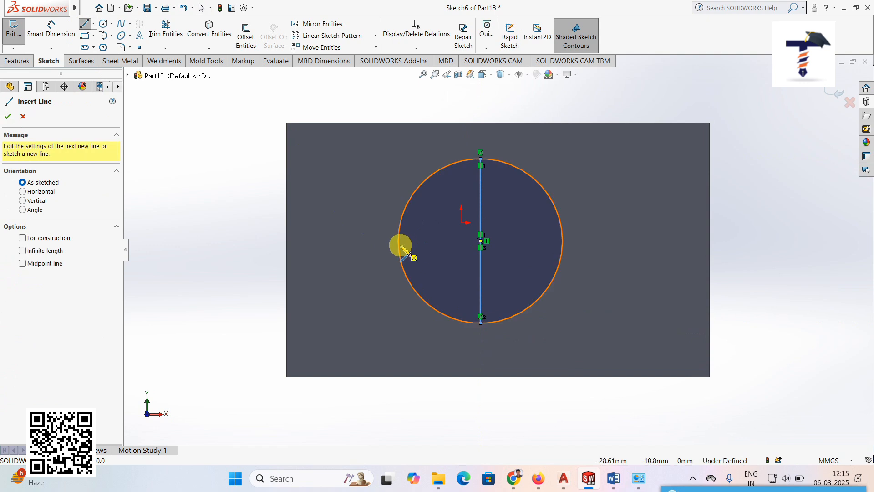
pyautogui.click(480, 241)
pyautogui.click(562, 240)
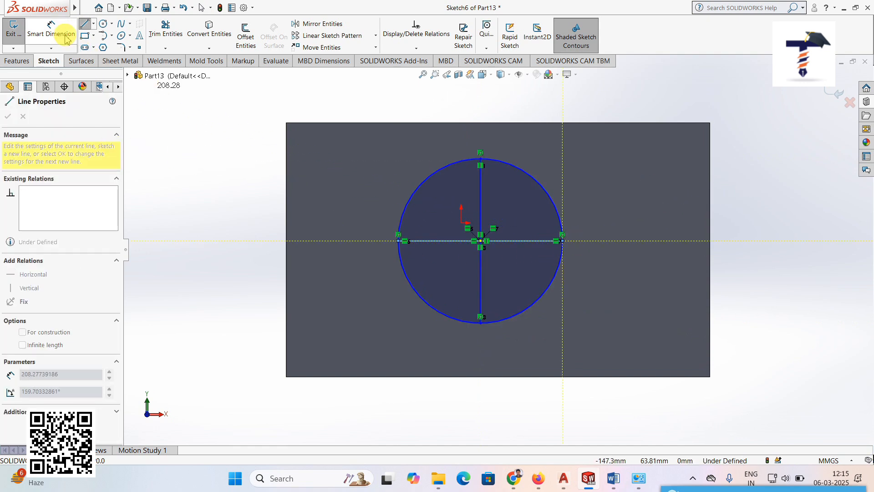
# Dimension the circle to a diameter of 80 mm and exit the sketch
pyautogui.click(51, 29)
pyautogui.click(552, 183)
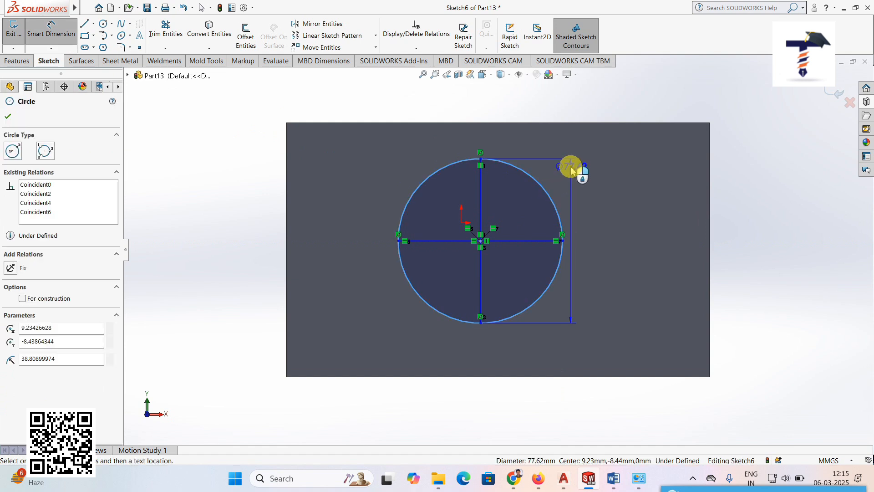
pyautogui.click(592, 206)
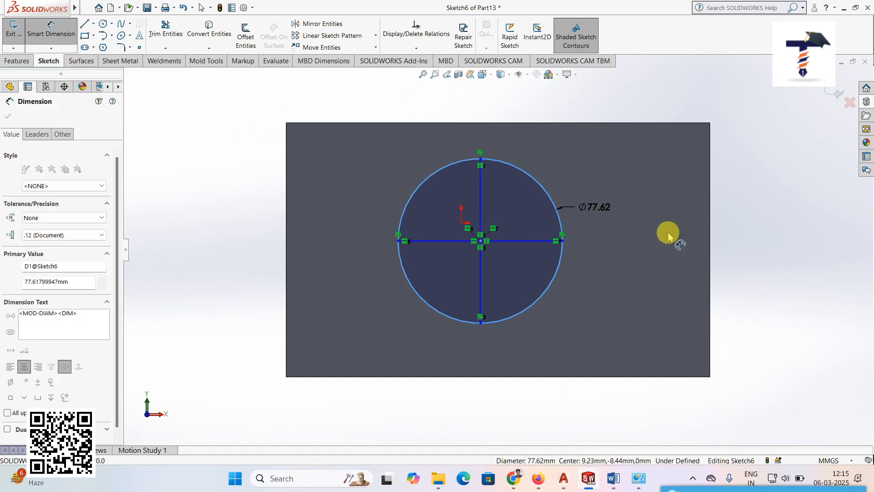
pyautogui.write('80')
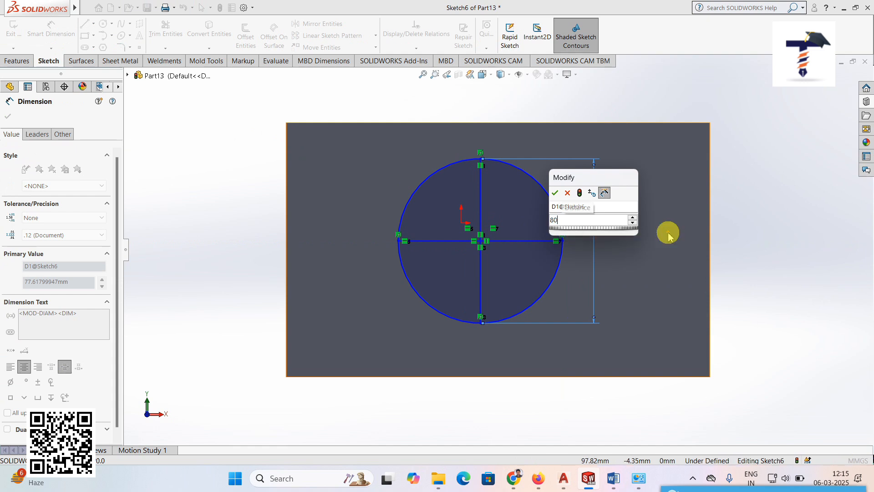
pyautogui.press('Return')
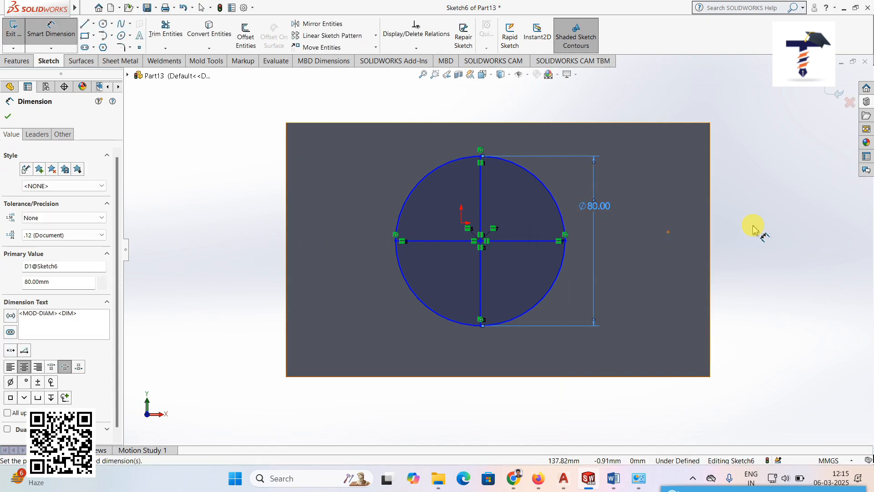
pyautogui.click(839, 96)
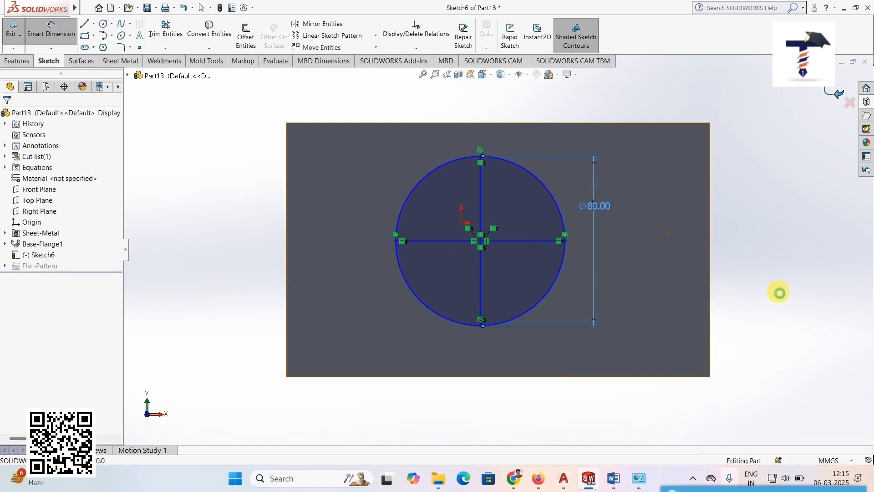
# Start a Vent feature on the plate's large face with the sketched circle as its boundary
pyautogui.moveTo(609, 382); pyautogui.dragTo(640, 240, button='middle')
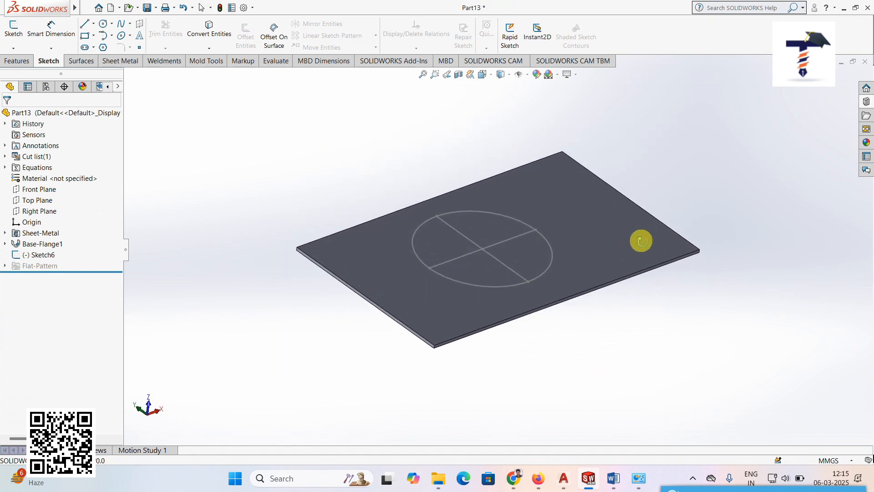
pyautogui.click(133, 65)
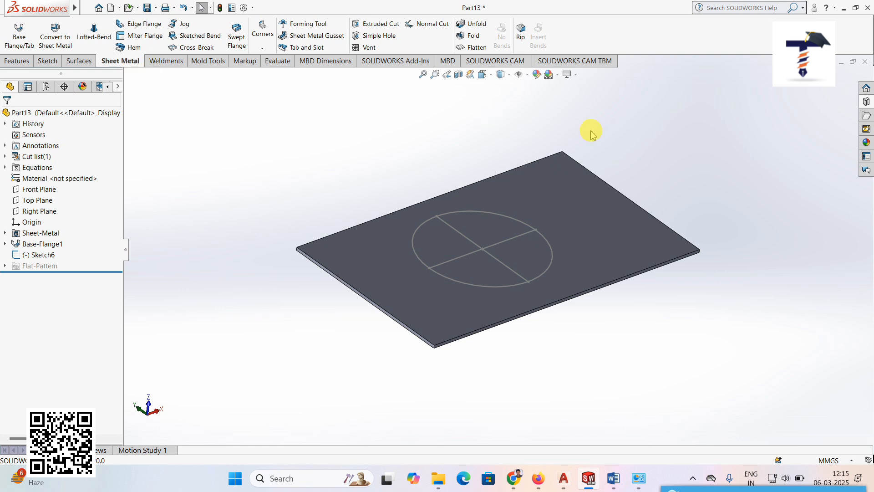
pyautogui.scroll(-2, 616, 174)
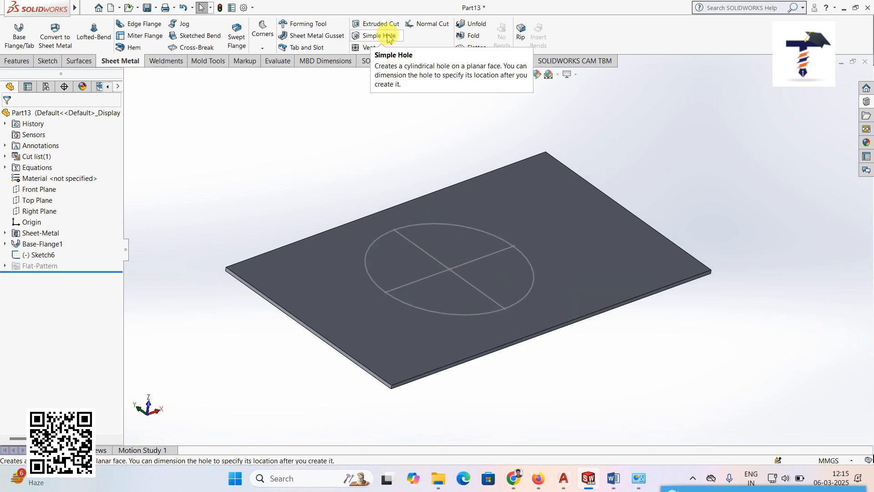
pyautogui.click(369, 48)
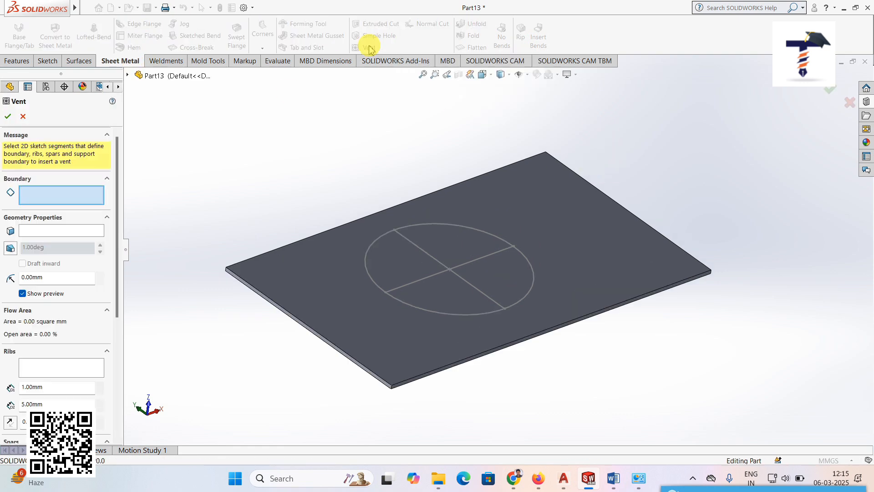
pyautogui.moveTo(333, 123); pyautogui.dragTo(330, 154, button='middle')
pyautogui.click(487, 235)
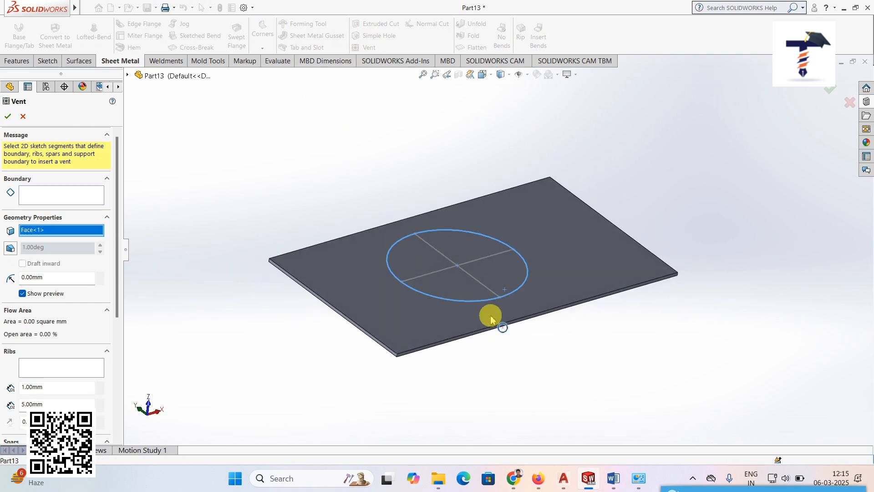
pyautogui.moveTo(490, 318)
pyautogui.mouseDown(button='middle')
pyautogui.moveTo(479, 337)
pyautogui.moveTo(489, 341)
pyautogui.mouseUp(button='middle')
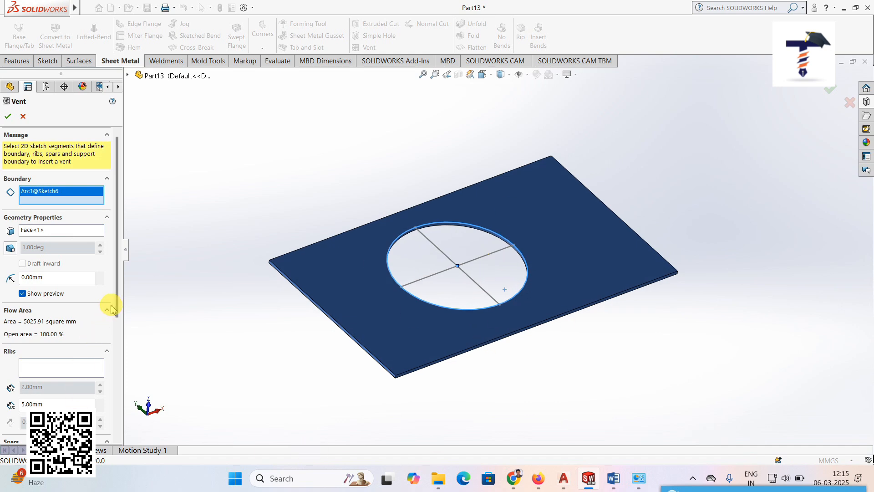
# Add both crossing sketch lines as ribs of the vent
pyautogui.scroll(-1, 117, 324)
pyautogui.moveTo(117, 324); pyautogui.dragTo(115, 409)
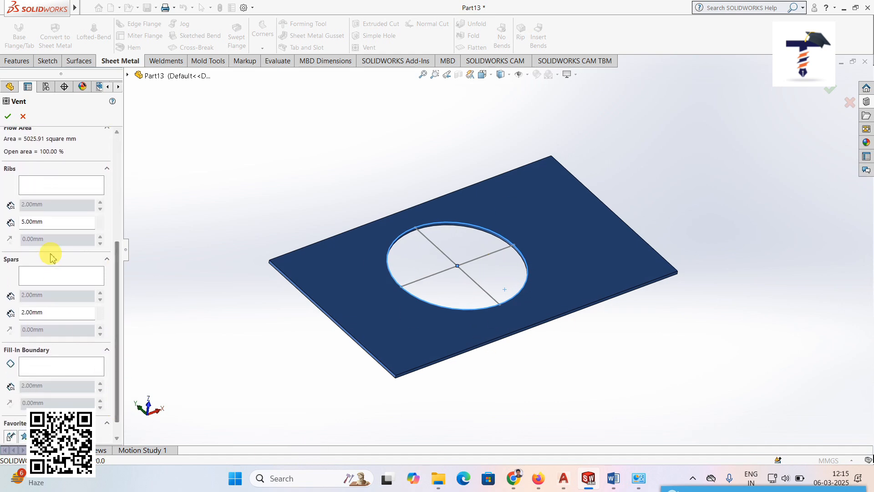
pyautogui.click(49, 194)
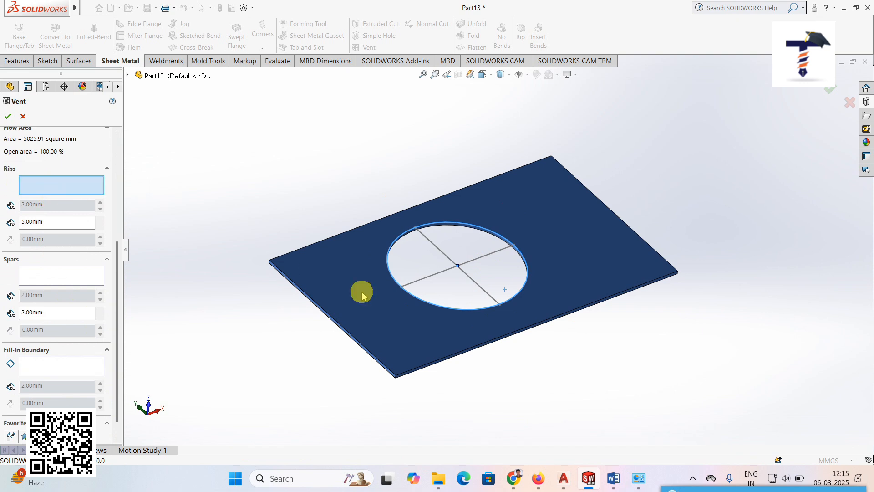
pyautogui.click(438, 250)
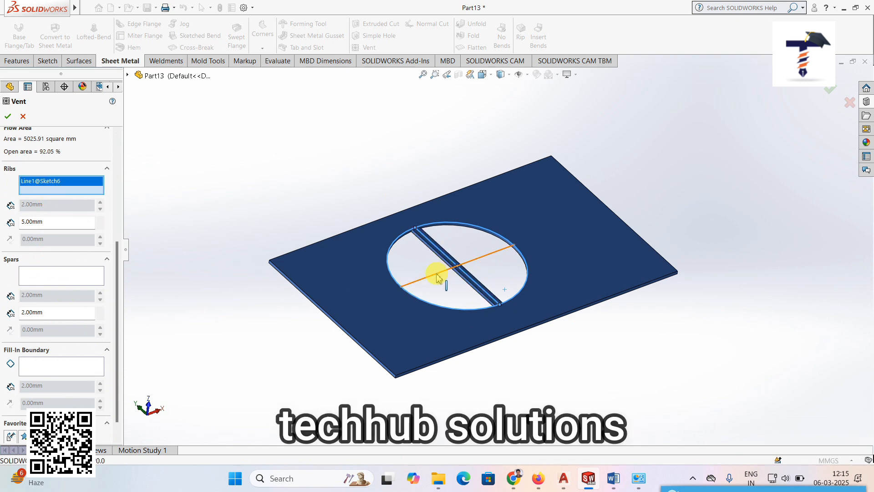
pyautogui.click(435, 275)
pyautogui.click(435, 276)
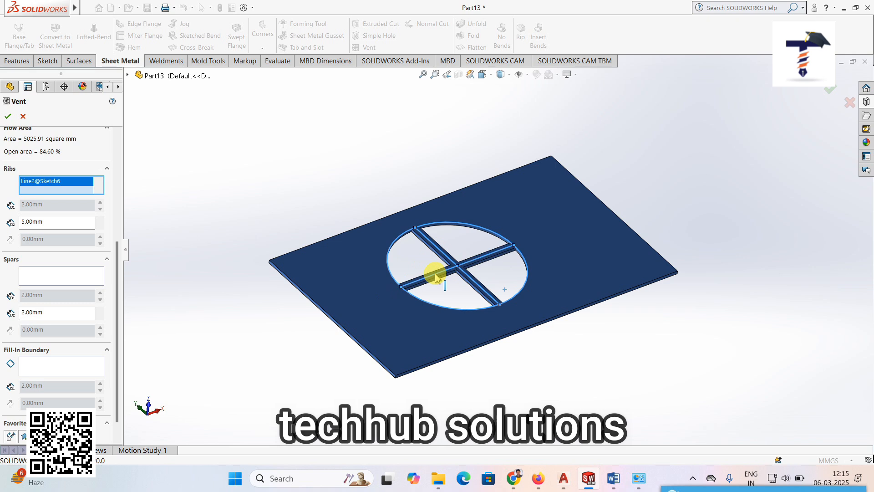
pyautogui.scroll(-2, 540, 257)
pyautogui.moveTo(468, 277); pyautogui.dragTo(458, 279, button='middle')
pyautogui.scroll(3, 458, 278)
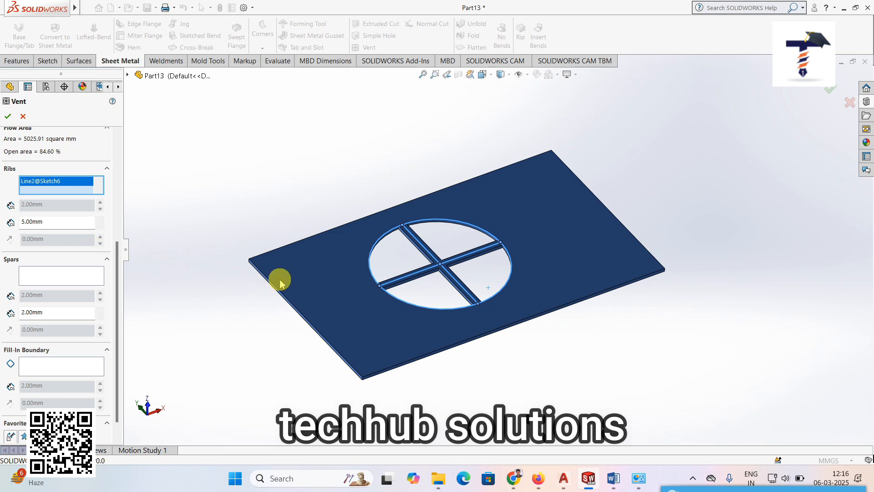
# Try a rib width of 15 mm, restore the width to 5 mm, and create the vent
pyautogui.click(100, 220)
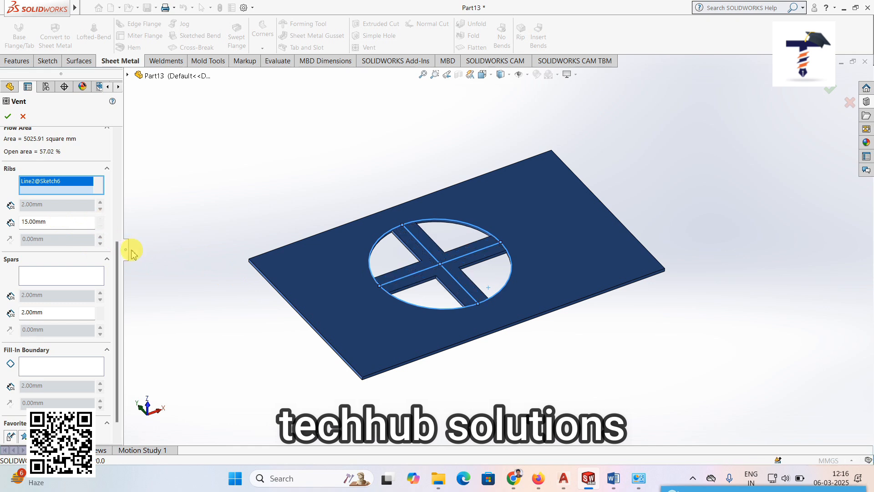
pyautogui.click(99, 227)
pyautogui.scroll(1, 206, 287)
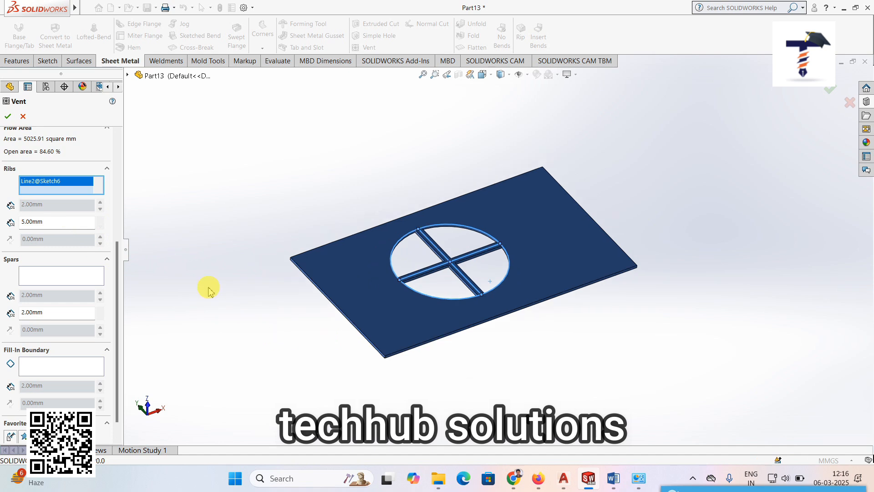
pyautogui.scroll(3, 69, 232)
pyautogui.scroll(1, 68, 235)
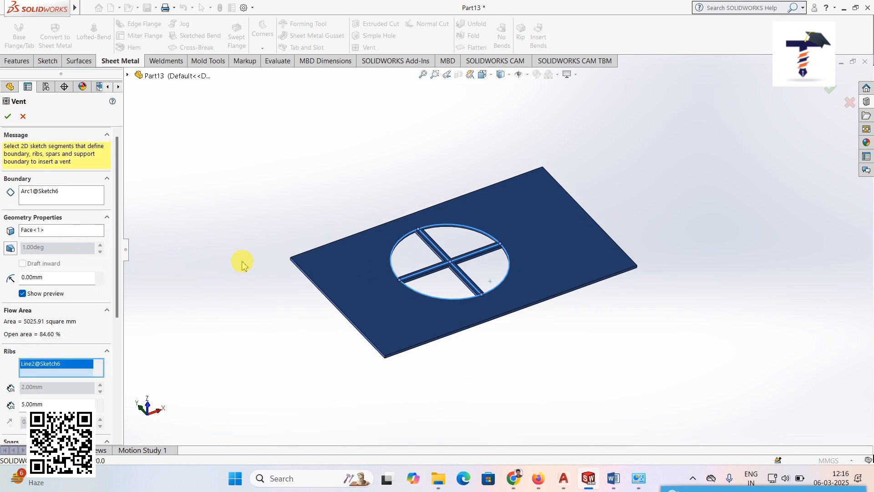
pyautogui.moveTo(303, 225); pyautogui.dragTo(304, 228, button='middle')
pyautogui.click(7, 116)
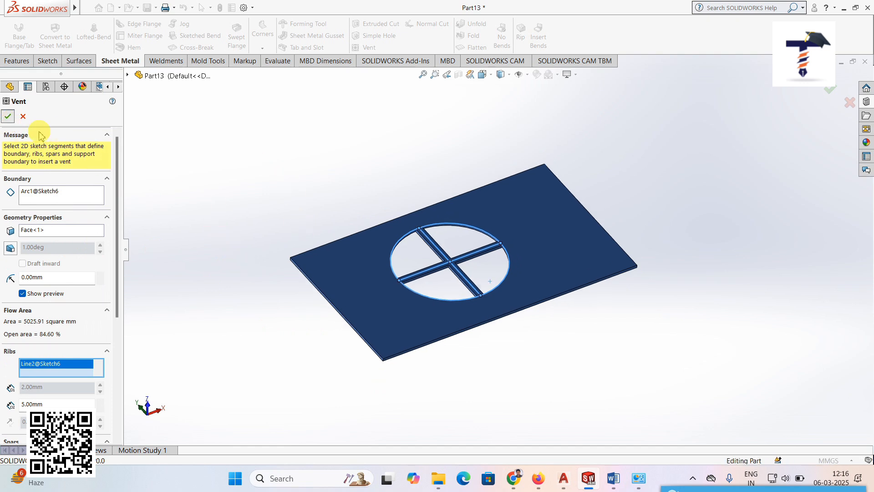
pyautogui.moveTo(426, 299)
pyautogui.mouseDown(button='middle')
pyautogui.moveTo(427, 366)
pyautogui.moveTo(423, 301)
pyautogui.mouseUp(button='middle')
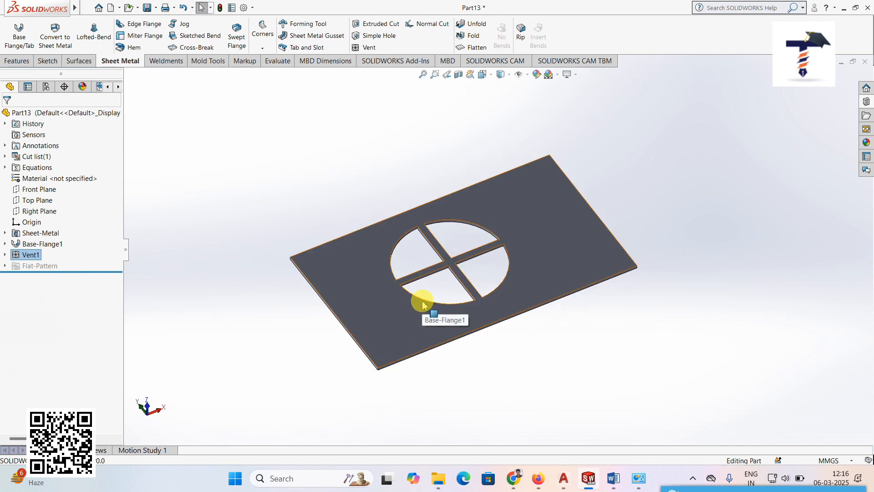